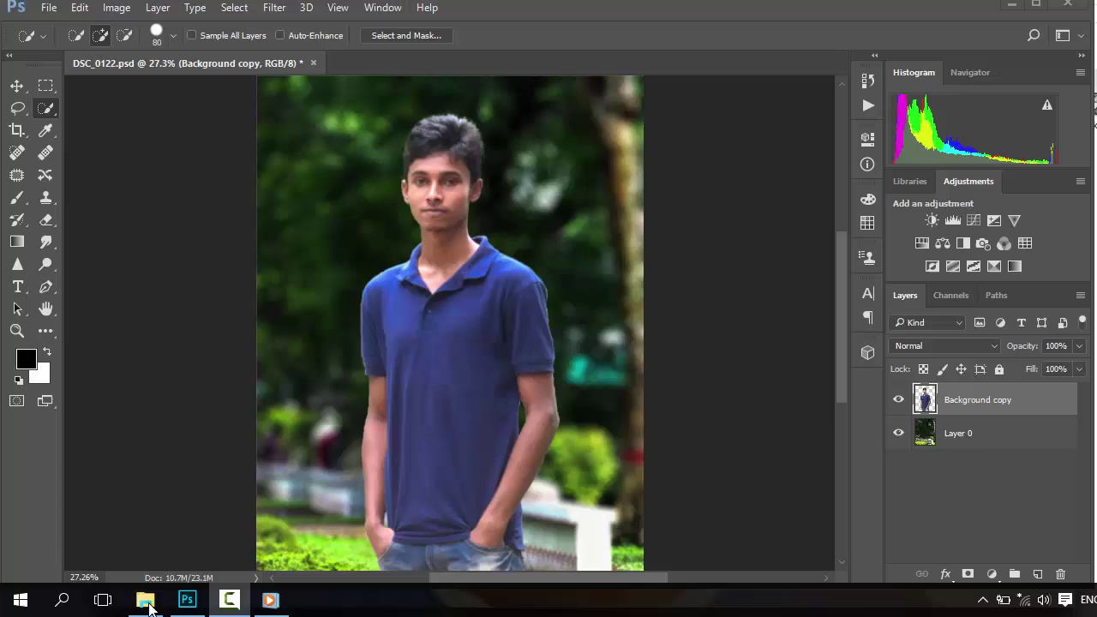
- Preview photo S from the Need folder, then open it as a new Photoshop document
{"action": "left_click", "coordinate": [145, 599]}
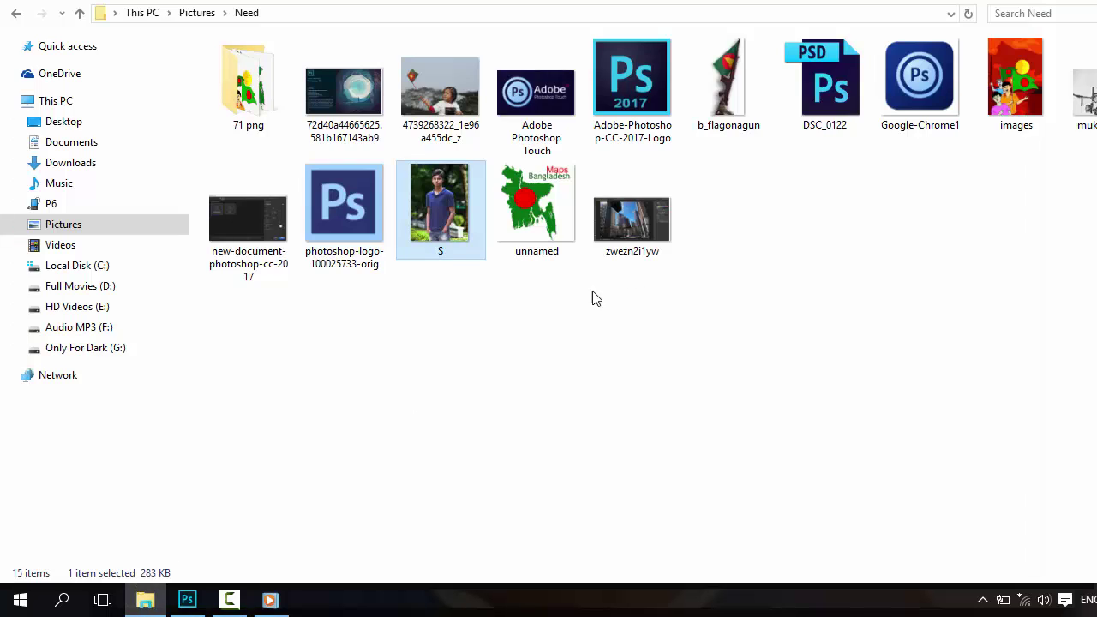
{"action": "double_click", "coordinate": [438, 227]}
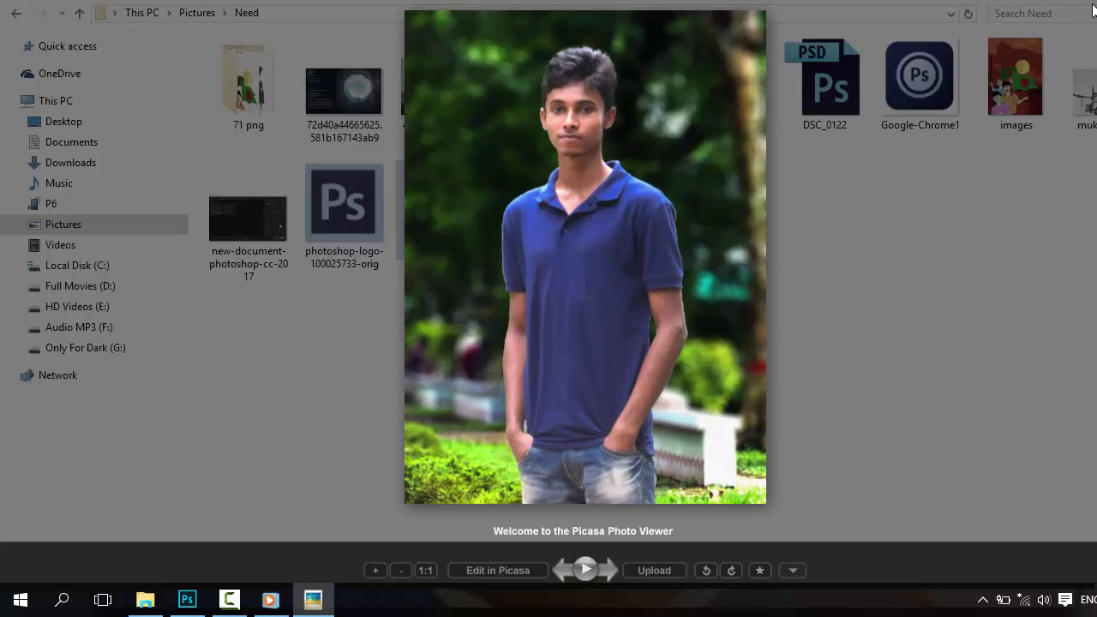
{"action": "key", "text": "Escape"}
{"action": "mouse_move", "coordinate": [438, 225]}
{"action": "left_mouse_down"}
{"action": "mouse_move", "coordinate": [296, 460]}
{"action": "mouse_move", "coordinate": [451, 56]}
{"action": "left_mouse_up"}
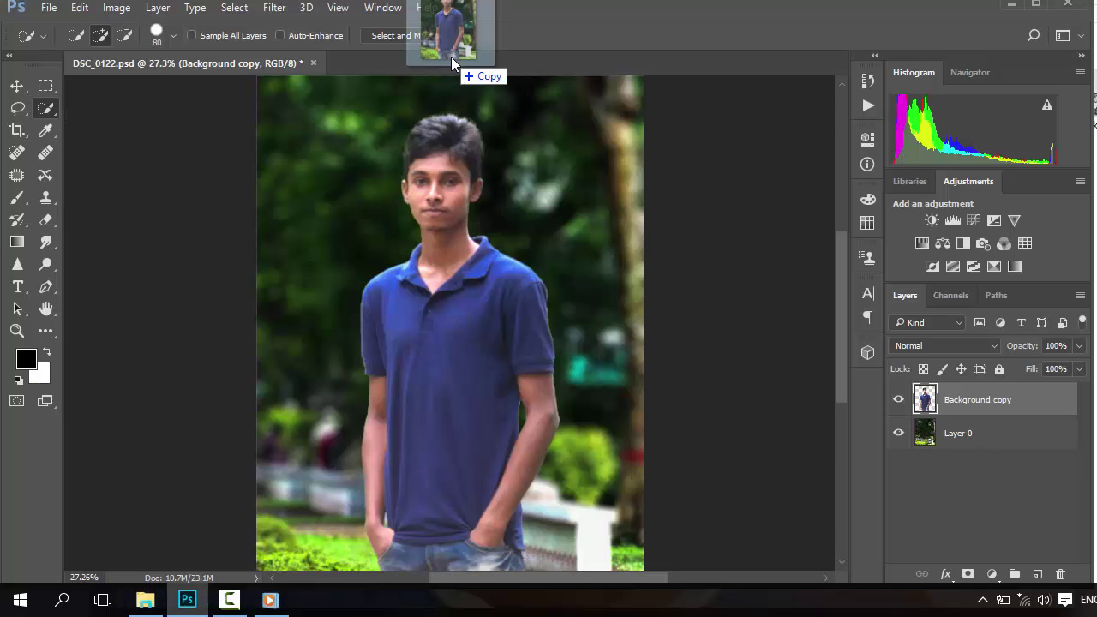
{"action": "left_click_drag", "start_coordinate": [450, 57], "coordinate": [451, 56]}
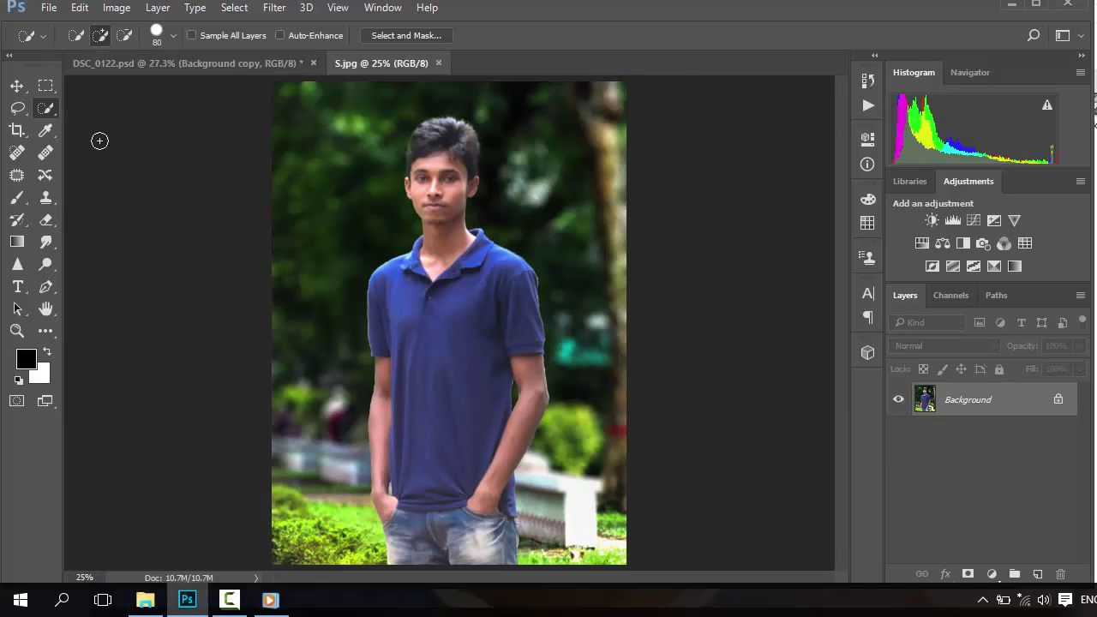
- Quick-select the park background on both sides of the person, subtracting the face and hair
{"action": "mouse_move", "coordinate": [308, 139]}
{"action": "left_mouse_down"}
{"action": "mouse_move", "coordinate": [282, 404]}
{"action": "mouse_move", "coordinate": [283, 556]}
{"action": "left_mouse_up"}
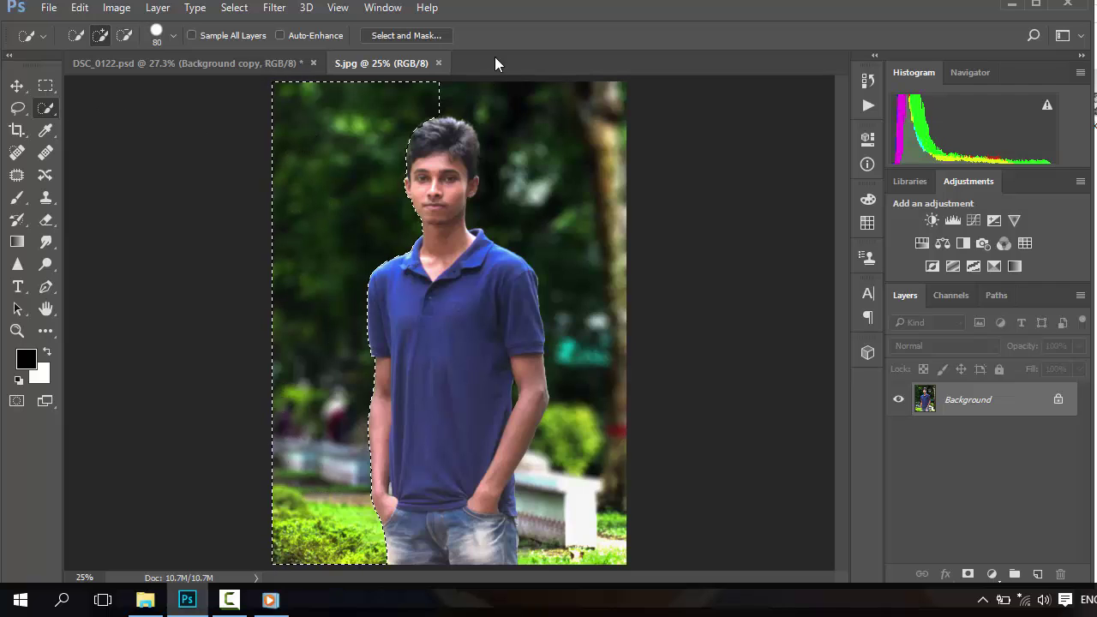
{"action": "mouse_move", "coordinate": [582, 153]}
{"action": "left_mouse_down"}
{"action": "mouse_move", "coordinate": [600, 352]}
{"action": "mouse_move", "coordinate": [564, 563]}
{"action": "mouse_move", "coordinate": [538, 493]}
{"action": "left_mouse_up"}
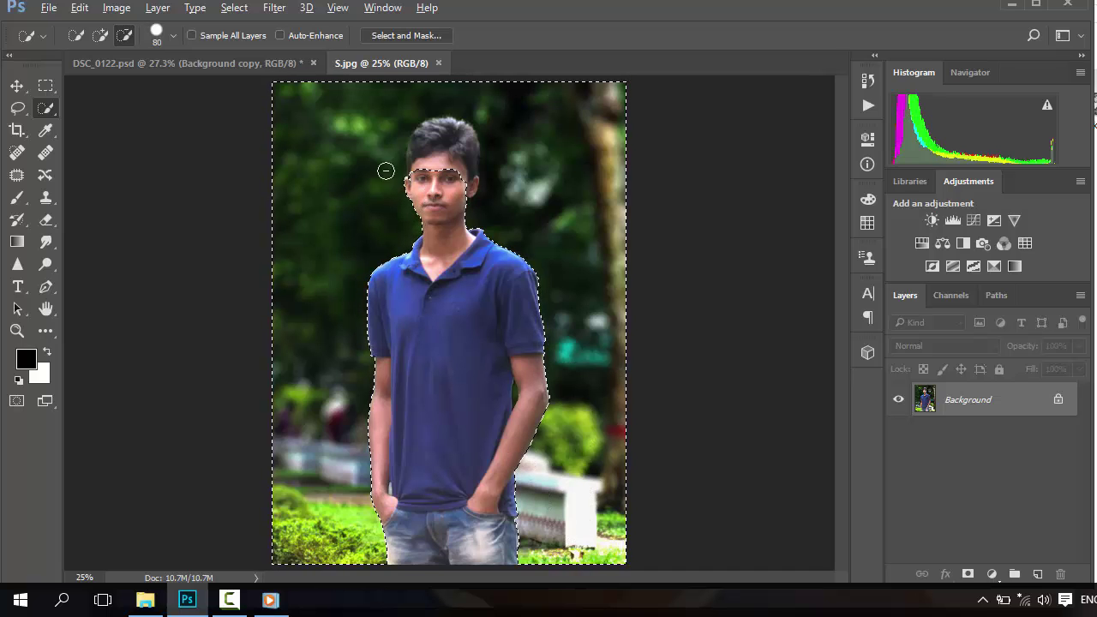
{"action": "left_click", "coordinate": [123, 37]}
{"action": "left_click_drag", "start_coordinate": [431, 187], "coordinate": [435, 144]}
- Zoom in and refine the arm-shirt edge with a 40 px brush
{"action": "key", "text": "ctrl+plus"}
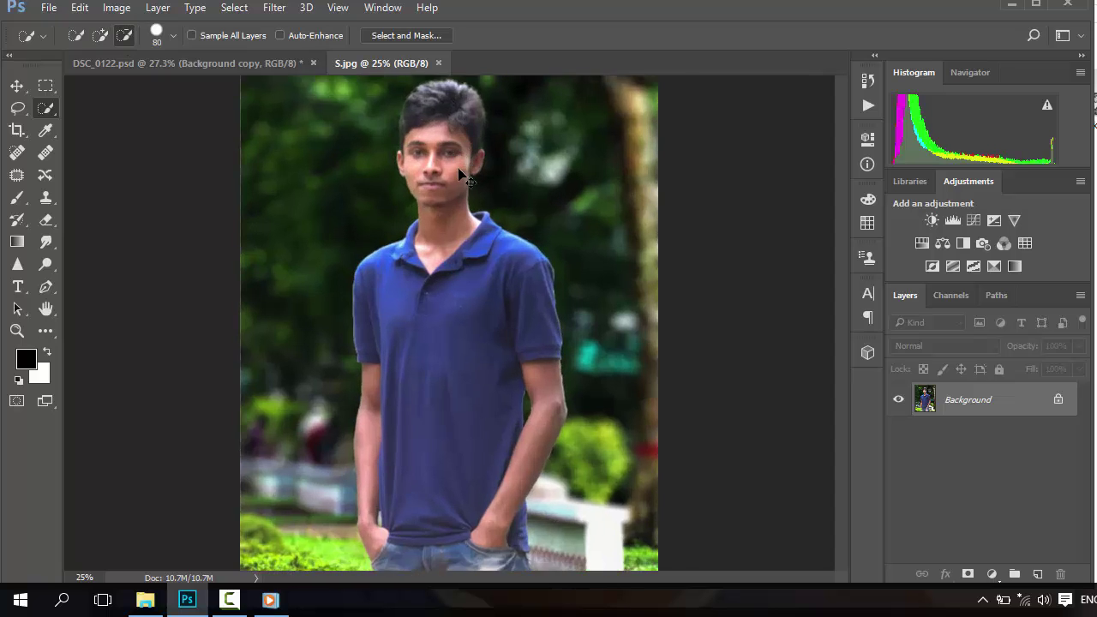
{"action": "key", "text": "ctrl+plus"}
{"action": "scroll", "coordinate": [465, 228], "scroll_direction": "up", "scroll_amount": 3}
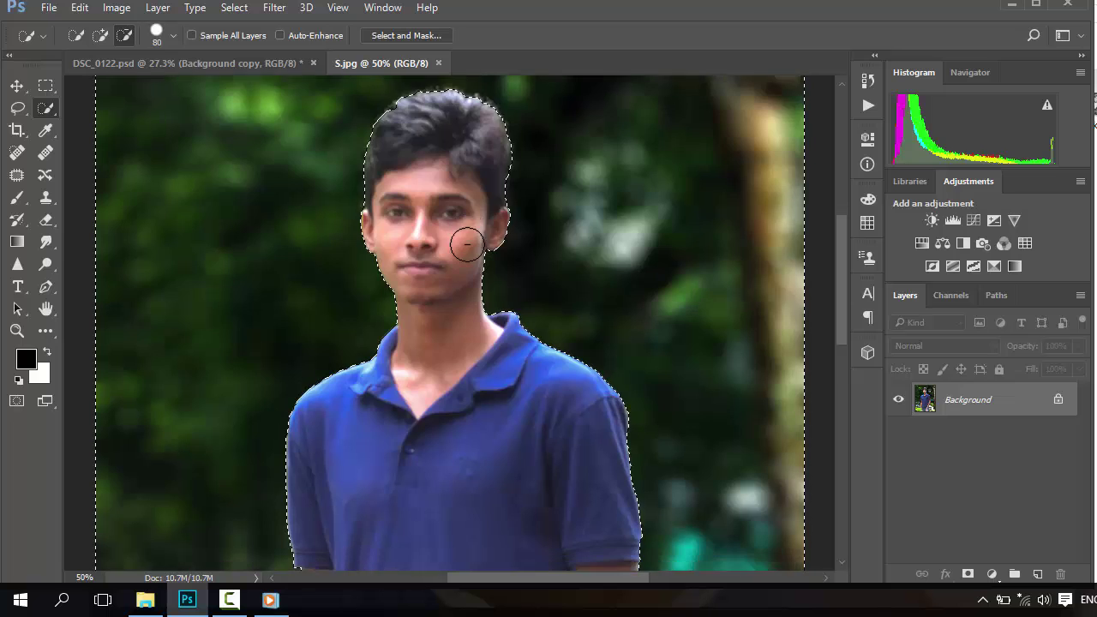
{"action": "scroll", "coordinate": [465, 240], "scroll_direction": "down", "scroll_amount": 2}
{"action": "scroll", "coordinate": [467, 245], "scroll_direction": "down", "scroll_amount": 3}
{"action": "scroll", "coordinate": [489, 252], "scroll_direction": "down", "scroll_amount": 3}
{"action": "key", "text": "bracketleft"}
{"action": "key", "text": "bracketleft"}
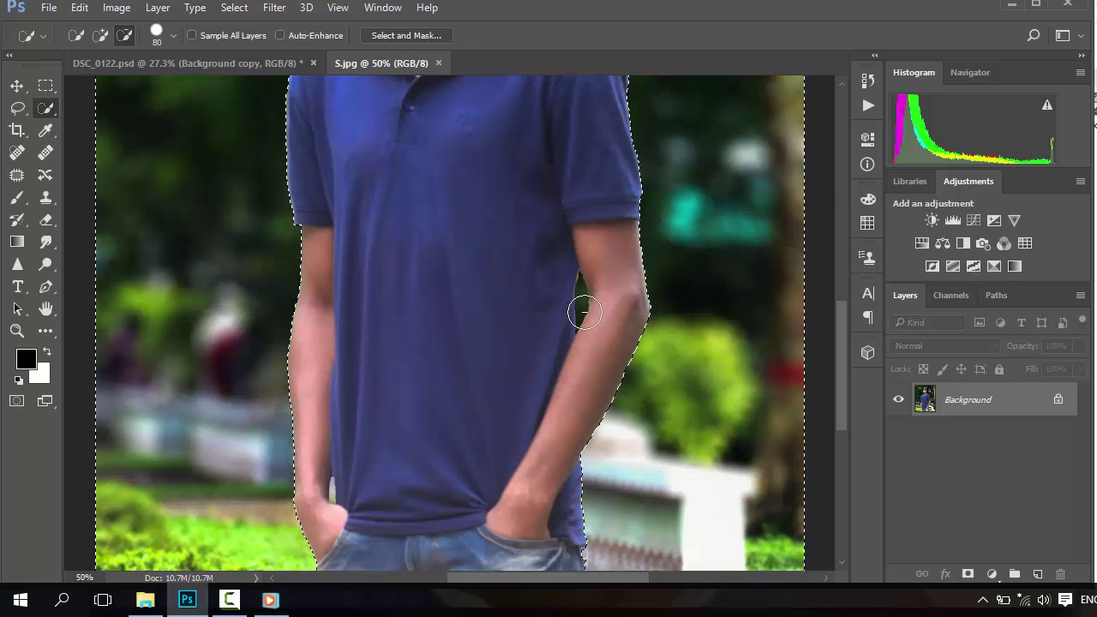
{"action": "key", "text": "bracketleft"}
{"action": "key", "text": "bracketleft"}
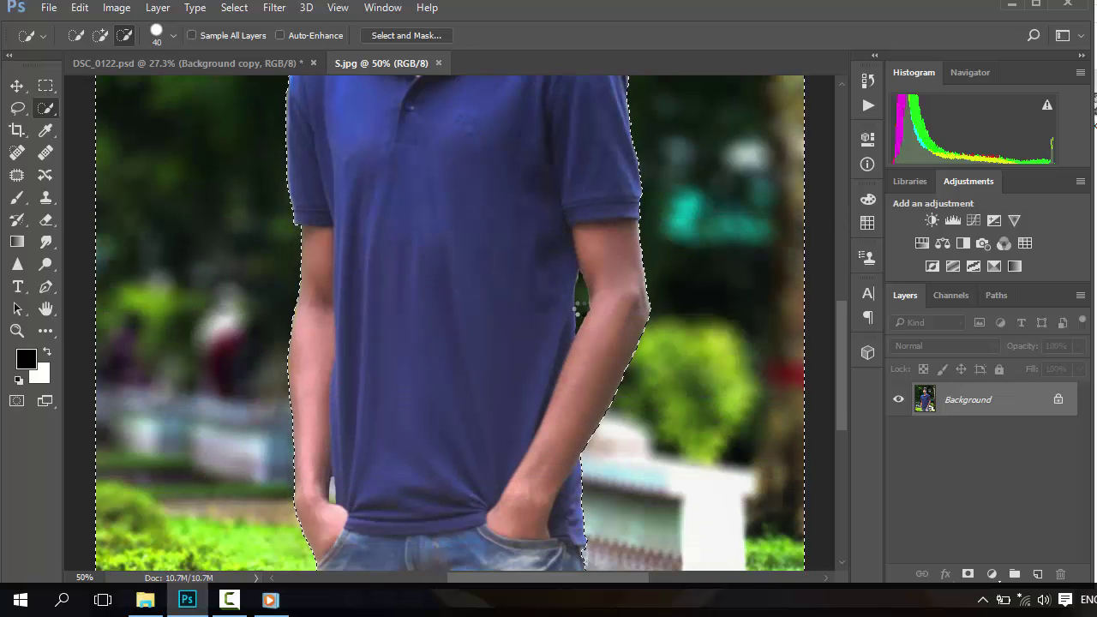
{"action": "key", "text": "alt"}
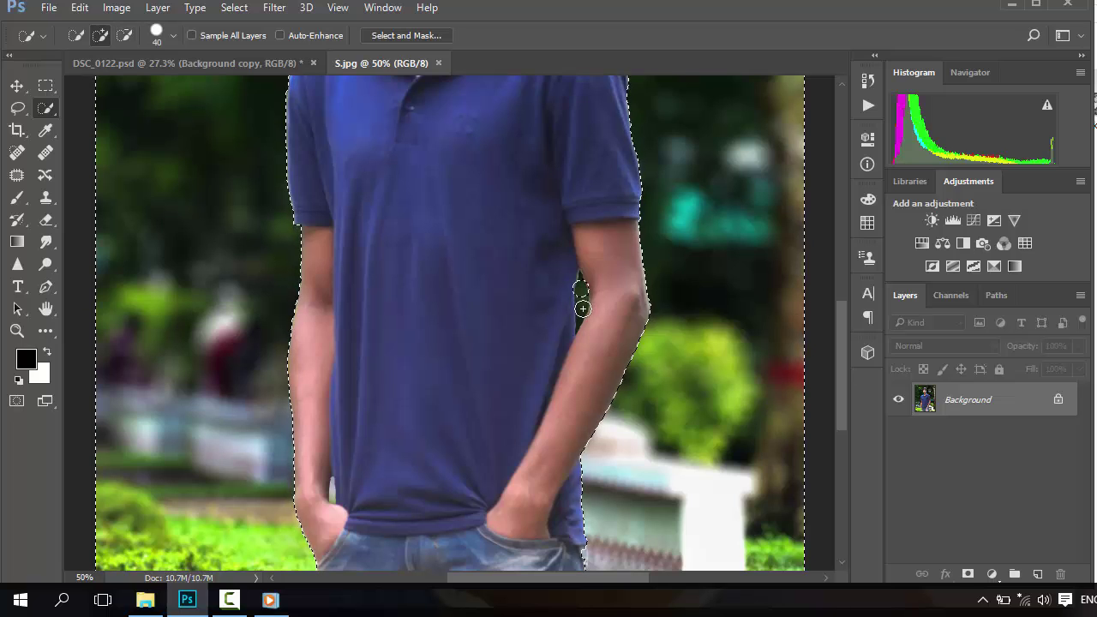
{"action": "left_click", "coordinate": [580, 306], "text": "alt"}
{"action": "left_click", "coordinate": [581, 282], "text": "alt"}
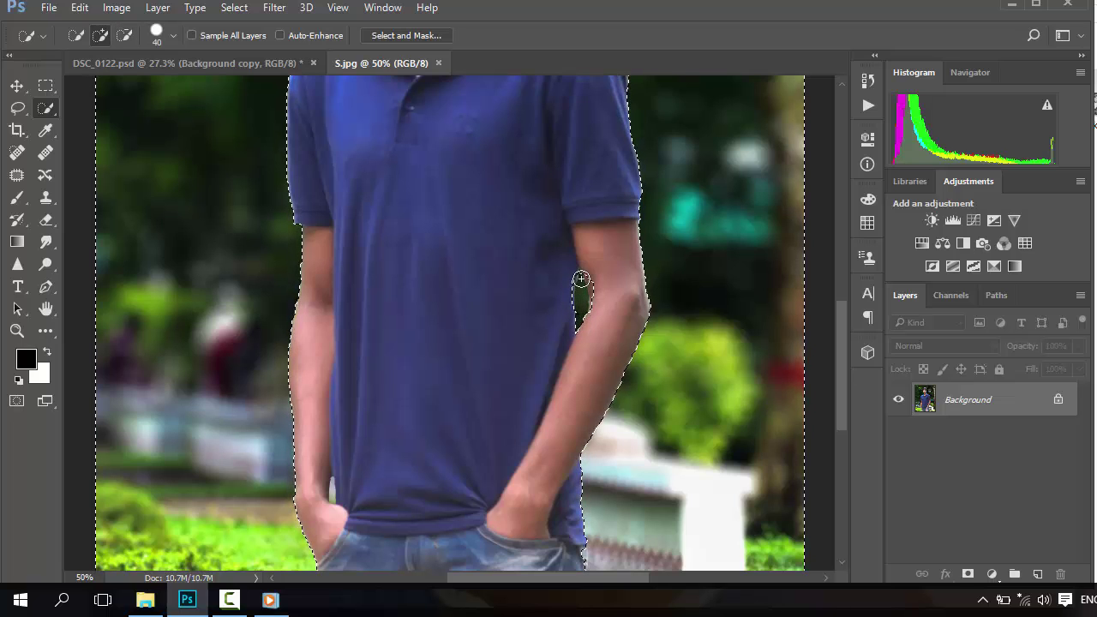
- Zoom closer on the arms, shrink the brush to 25, then fit the photo to the window
{"action": "key", "text": "ctrl+plus"}
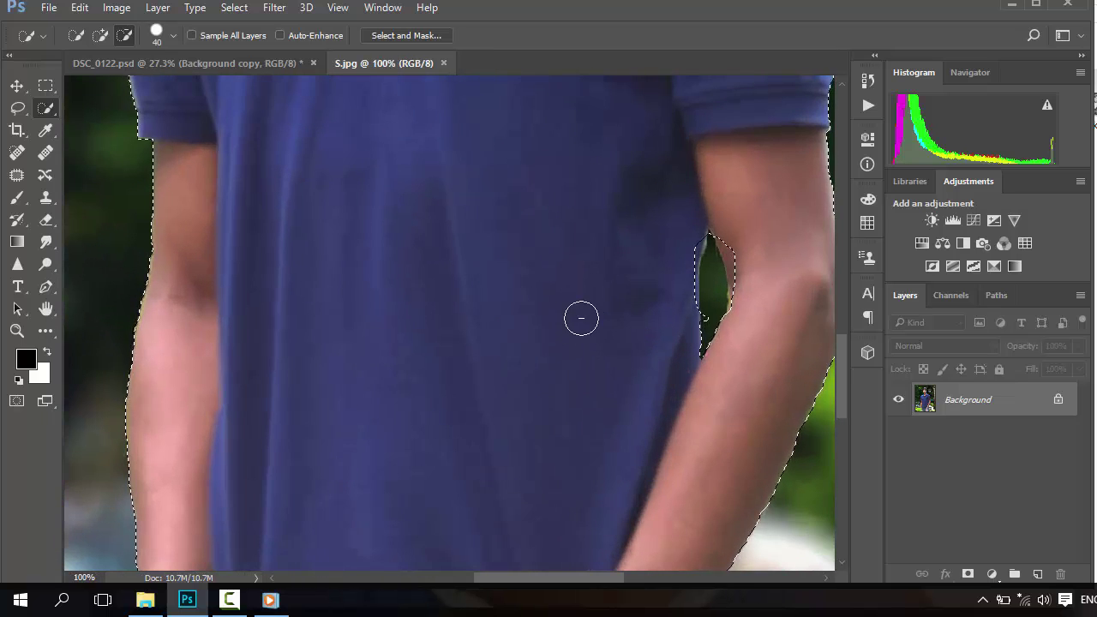
{"action": "scroll", "coordinate": [582, 317], "scroll_direction": "down", "scroll_amount": 5}
{"action": "key", "text": "bracketleft"}
{"action": "key", "text": "bracketleft"}
{"action": "key", "text": "bracketleft"}
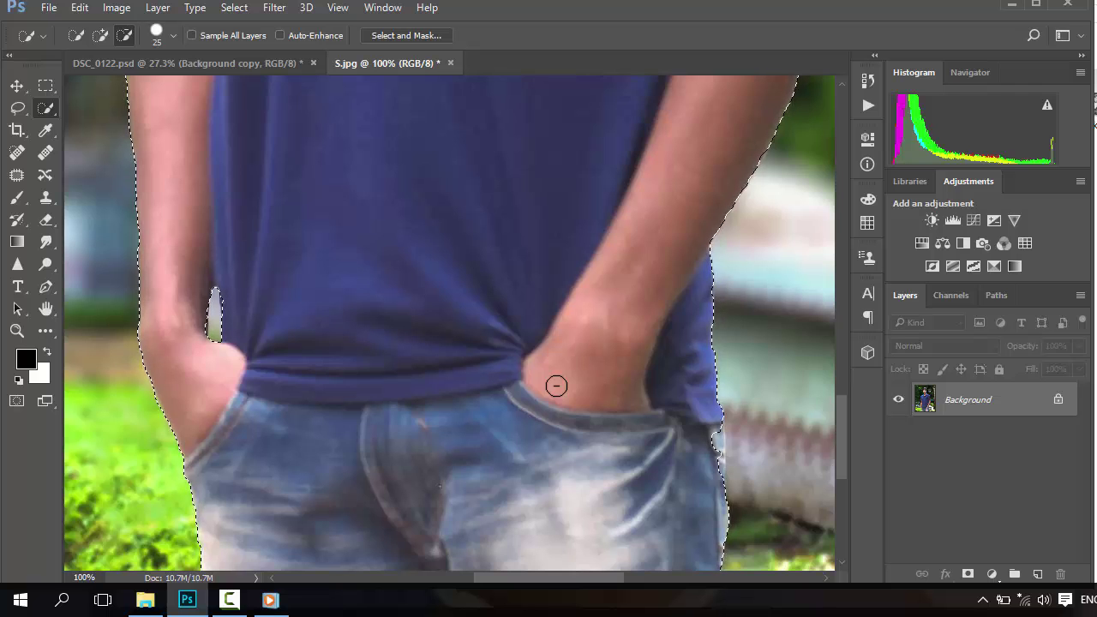
{"action": "key", "text": "ctrl+0"}
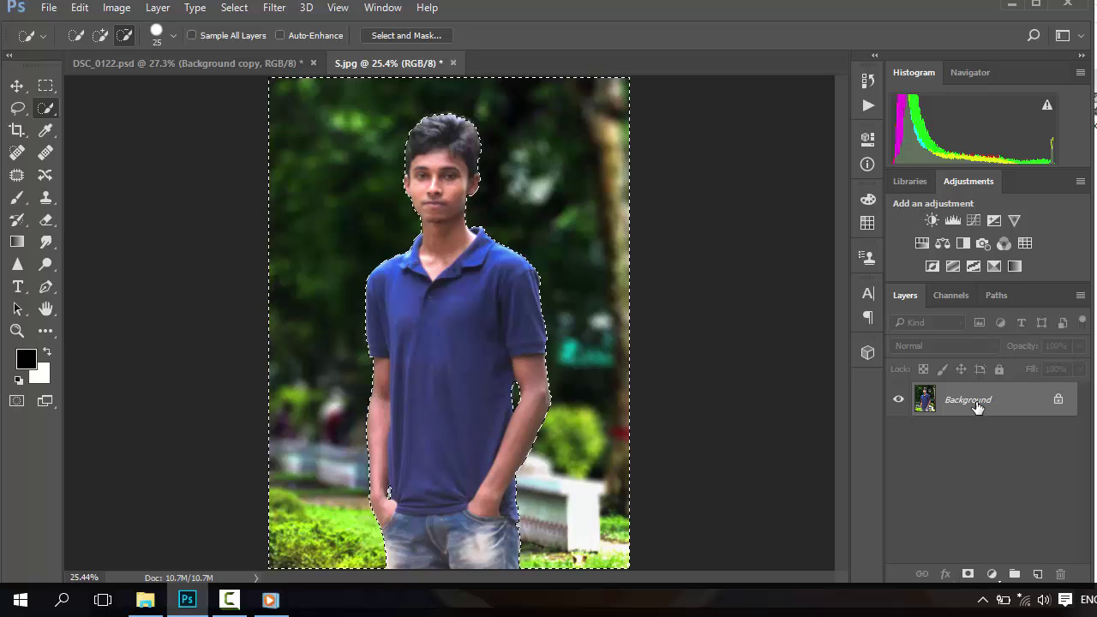
- Duplicate the Background layer and trial a mask on it, then undo the mask
{"action": "left_click_drag", "start_coordinate": [975, 403], "coordinate": [1036, 569]}
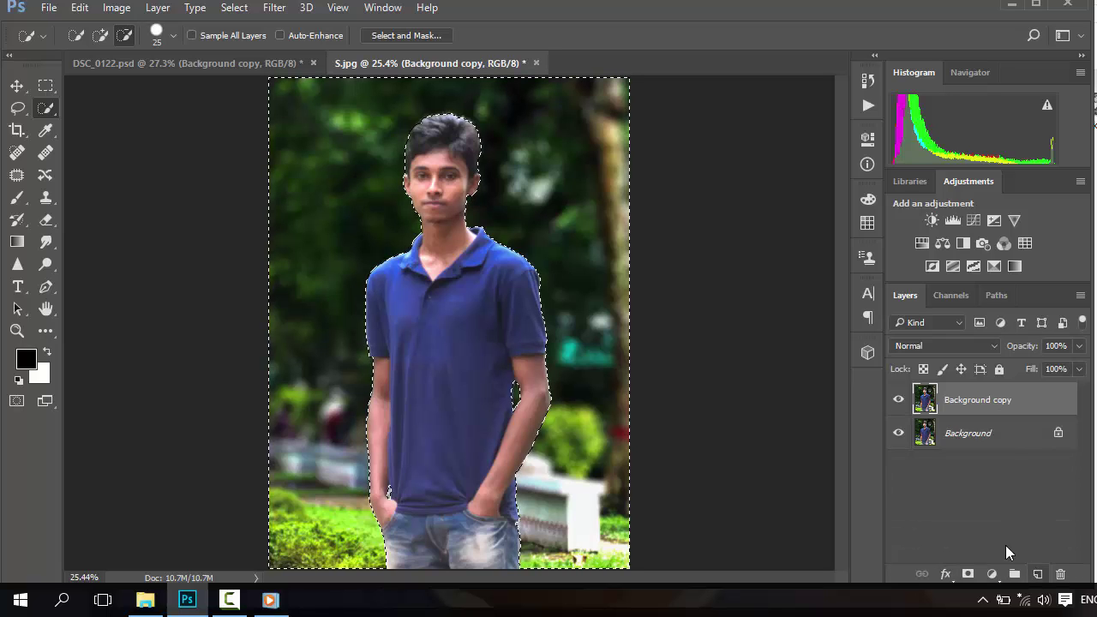
{"action": "left_click", "coordinate": [968, 573]}
{"action": "left_click", "coordinate": [897, 434]}
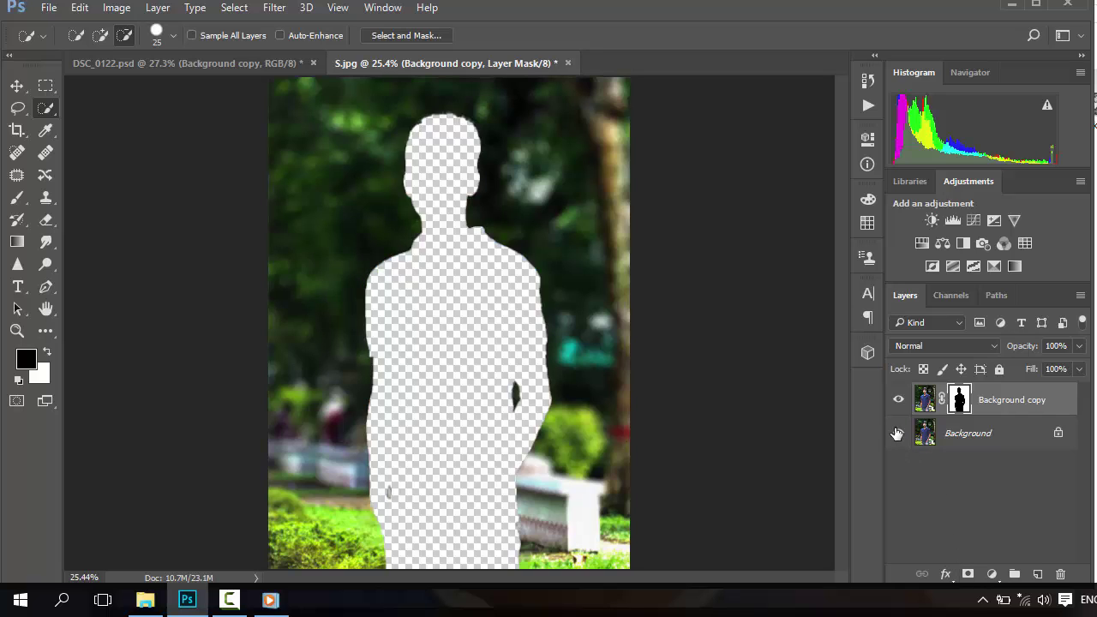
{"action": "left_click", "coordinate": [897, 433]}
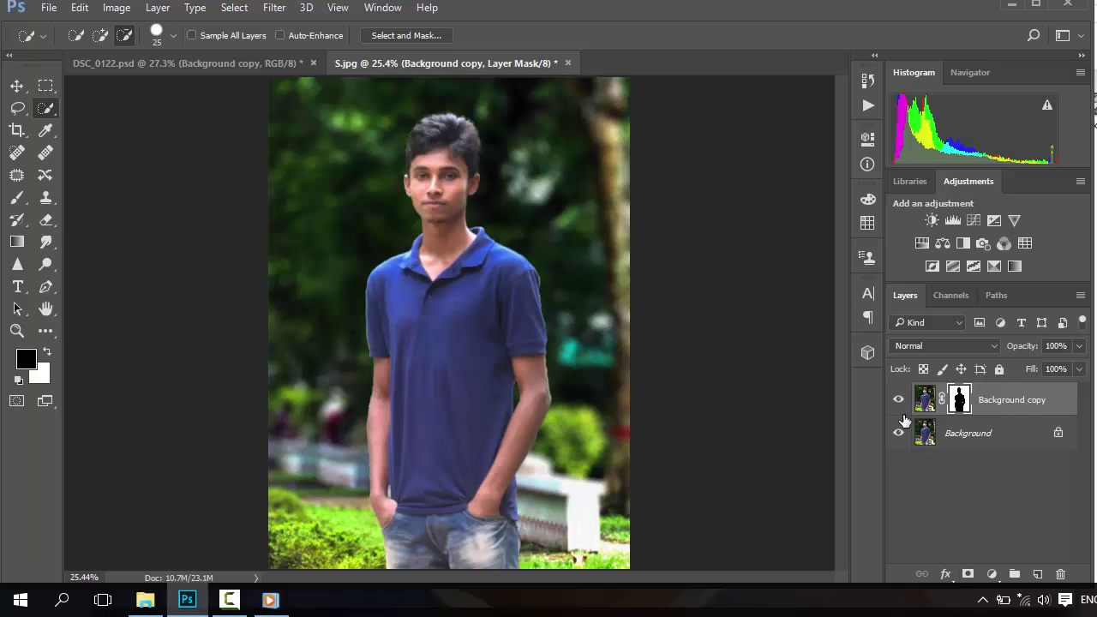
{"action": "key", "text": "ctrl+z"}
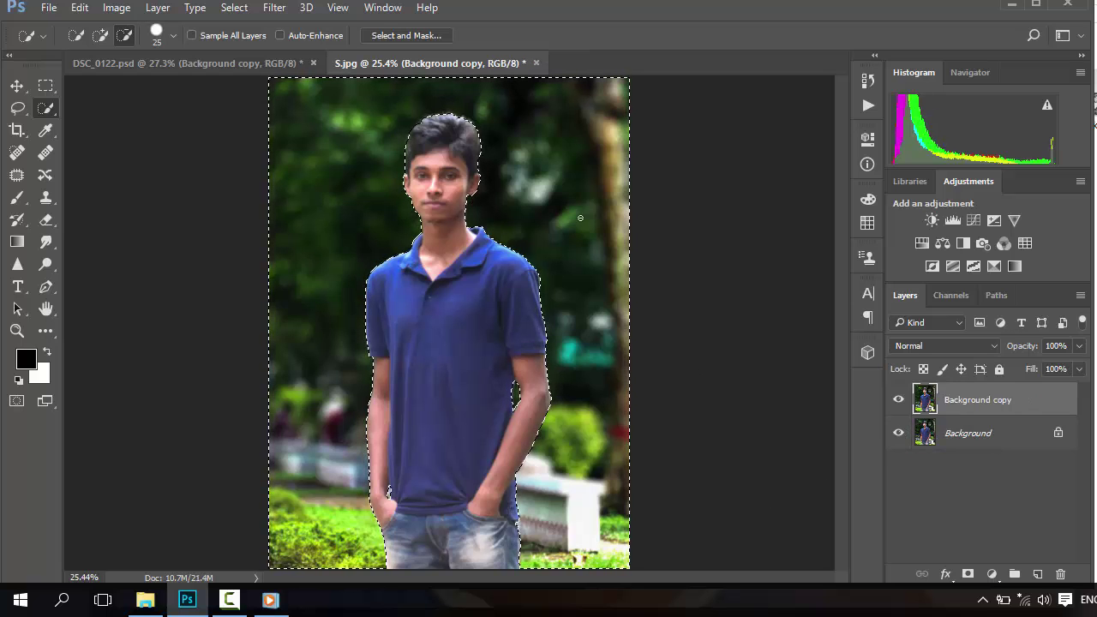
- Invert the selection, mask Background copy to the person, and hide that cut-out layer
{"action": "left_click", "coordinate": [234, 8]}
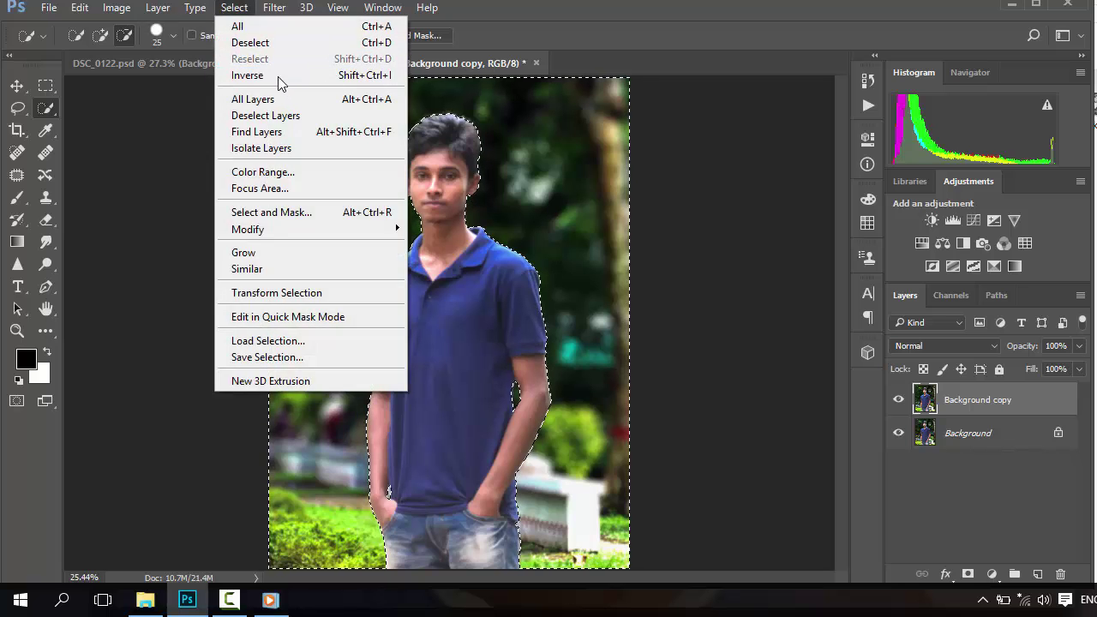
{"action": "left_click", "coordinate": [283, 76]}
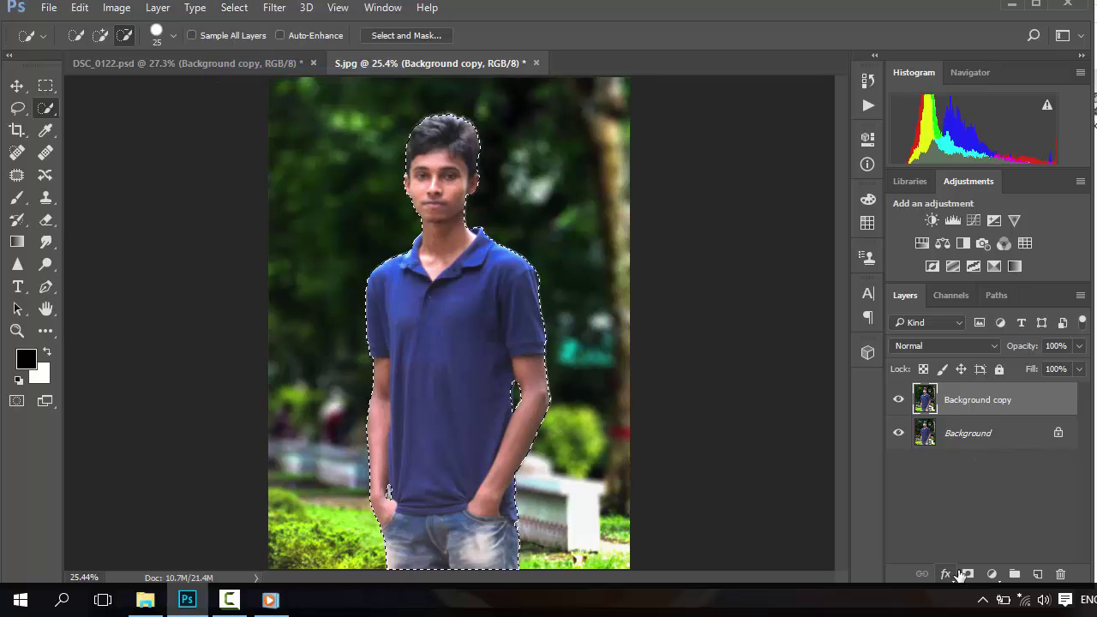
{"action": "left_click", "coordinate": [968, 573]}
{"action": "left_click", "coordinate": [898, 433]}
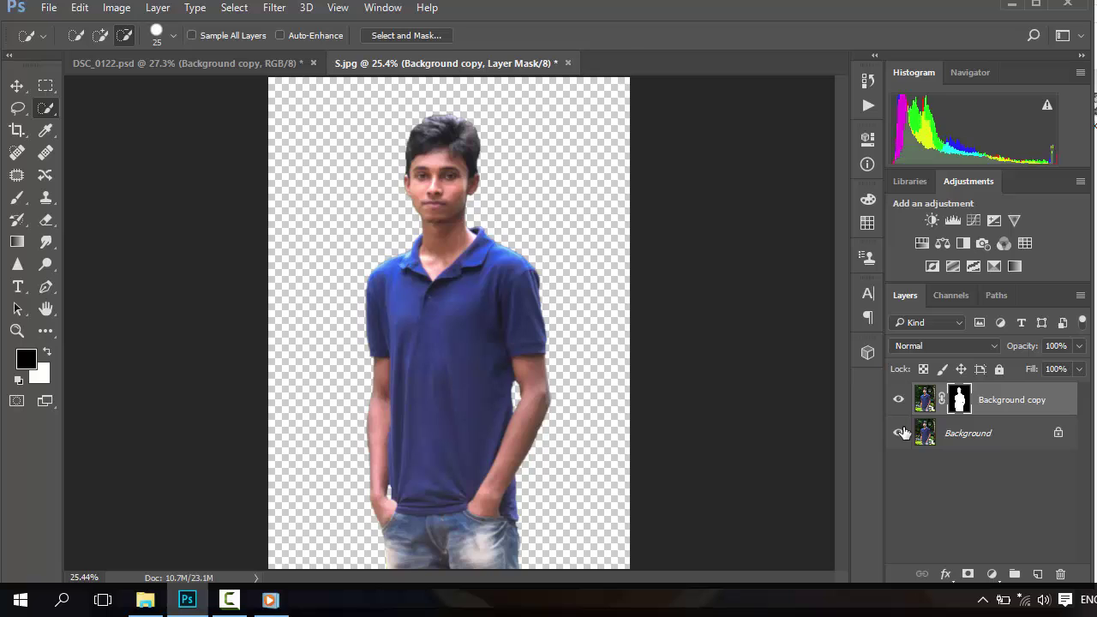
{"action": "left_click", "coordinate": [898, 433]}
{"action": "left_click", "coordinate": [898, 400]}
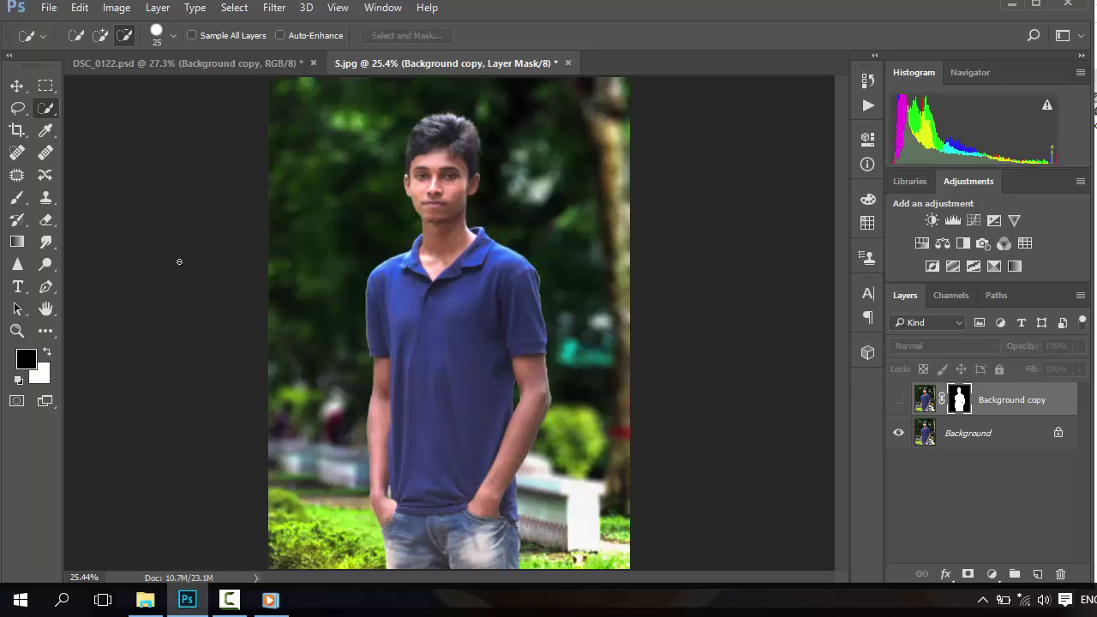
- Unlock the photo as Layer 0 and lasso a loose outline around the person
{"action": "left_click", "coordinate": [1059, 434]}
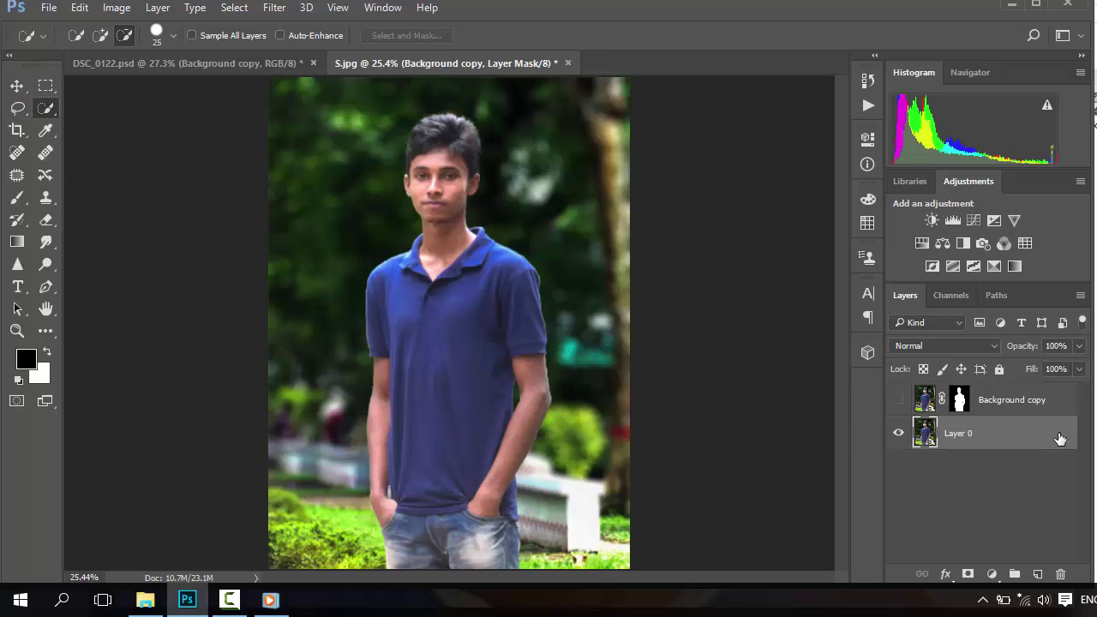
{"action": "left_click", "coordinate": [17, 107]}
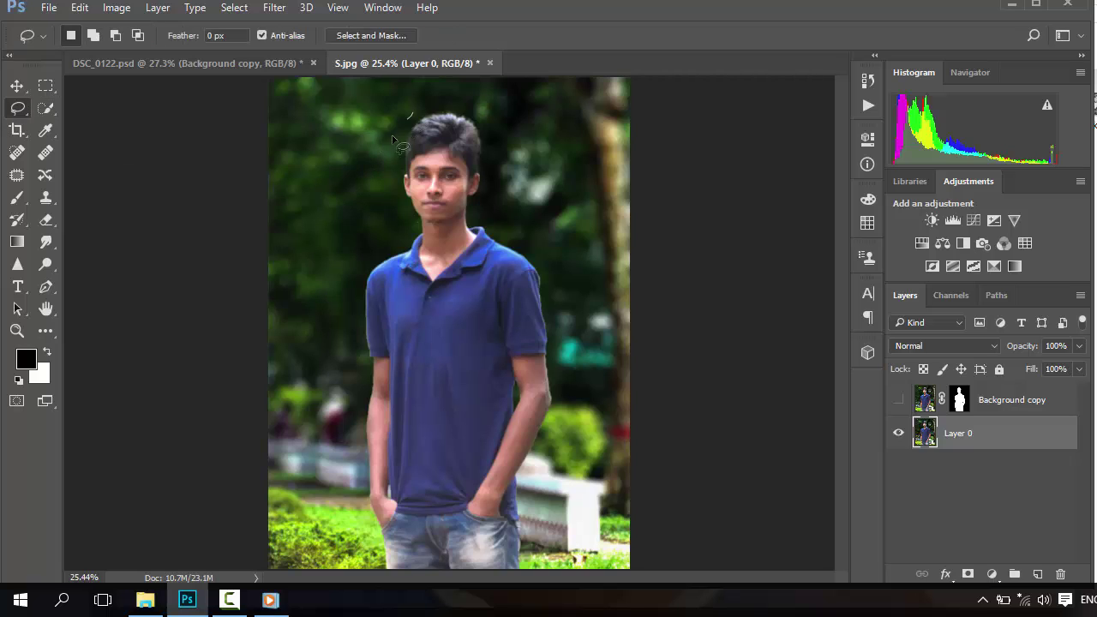
{"action": "mouse_move", "coordinate": [392, 137]}
{"action": "left_mouse_down"}
{"action": "mouse_move", "coordinate": [362, 486]}
{"action": "mouse_move", "coordinate": [385, 581]}
{"action": "mouse_move", "coordinate": [420, 592]}
{"action": "mouse_move", "coordinate": [538, 543]}
{"action": "left_mouse_up"}
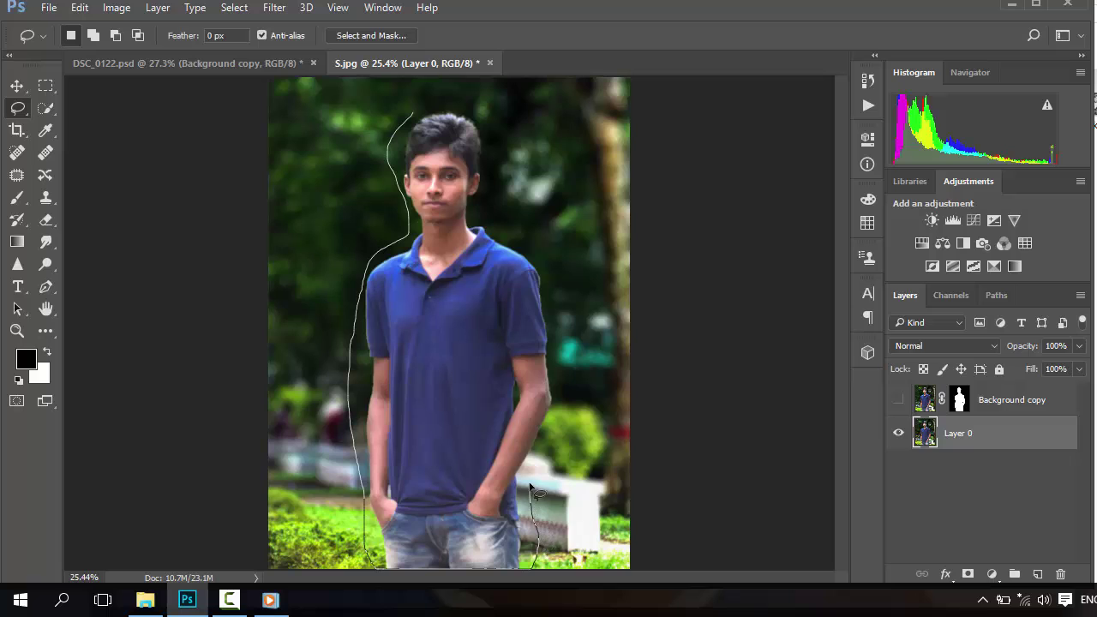
{"action": "mouse_move", "coordinate": [561, 411]}
{"action": "left_mouse_down"}
{"action": "mouse_move", "coordinate": [576, 282]}
{"action": "mouse_move", "coordinate": [518, 221]}
{"action": "mouse_move", "coordinate": [499, 122]}
{"action": "mouse_move", "coordinate": [434, 104]}
{"action": "mouse_move", "coordinate": [422, 115]}
{"action": "left_mouse_up"}
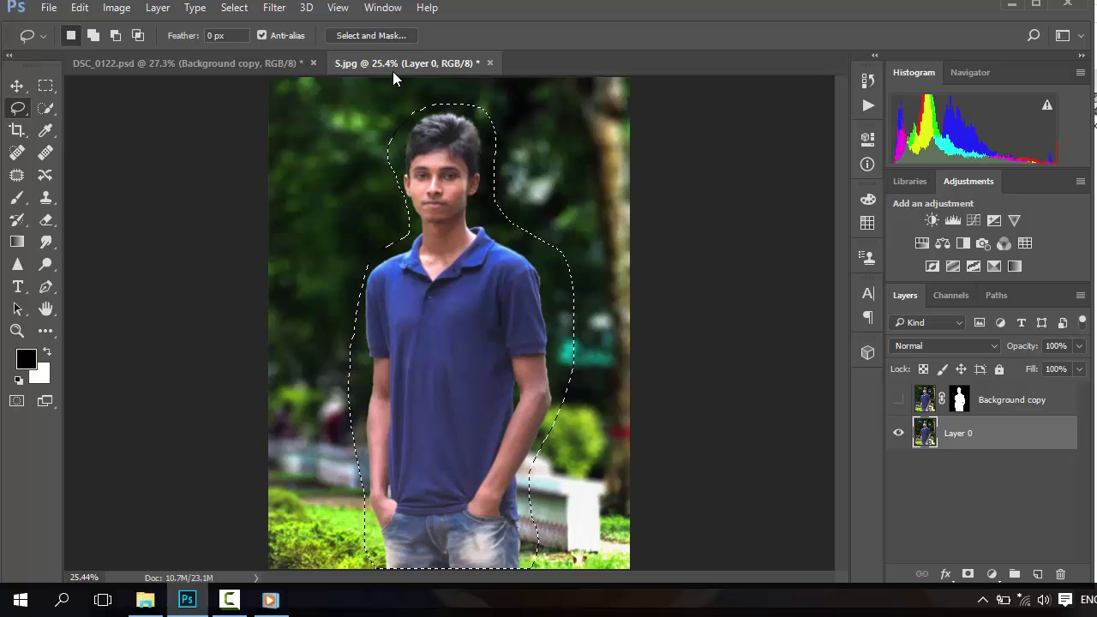
- Content-Aware fill the person area on Layer 0, show the cut-out layer and deselect
{"action": "key", "text": "shift+BackSpace"}
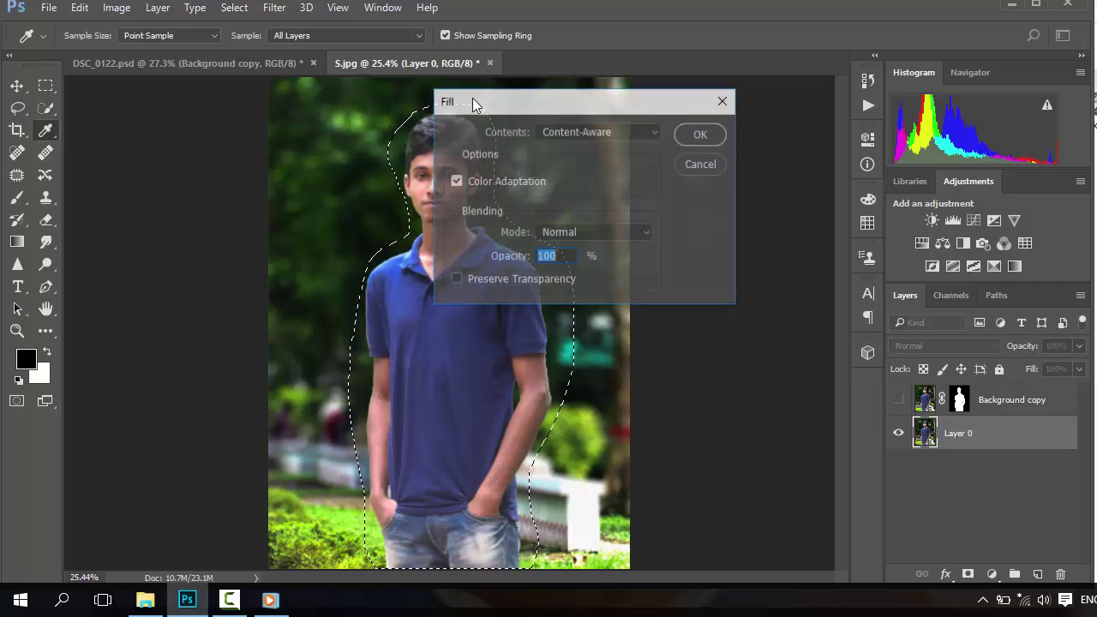
{"action": "left_click", "coordinate": [689, 134]}
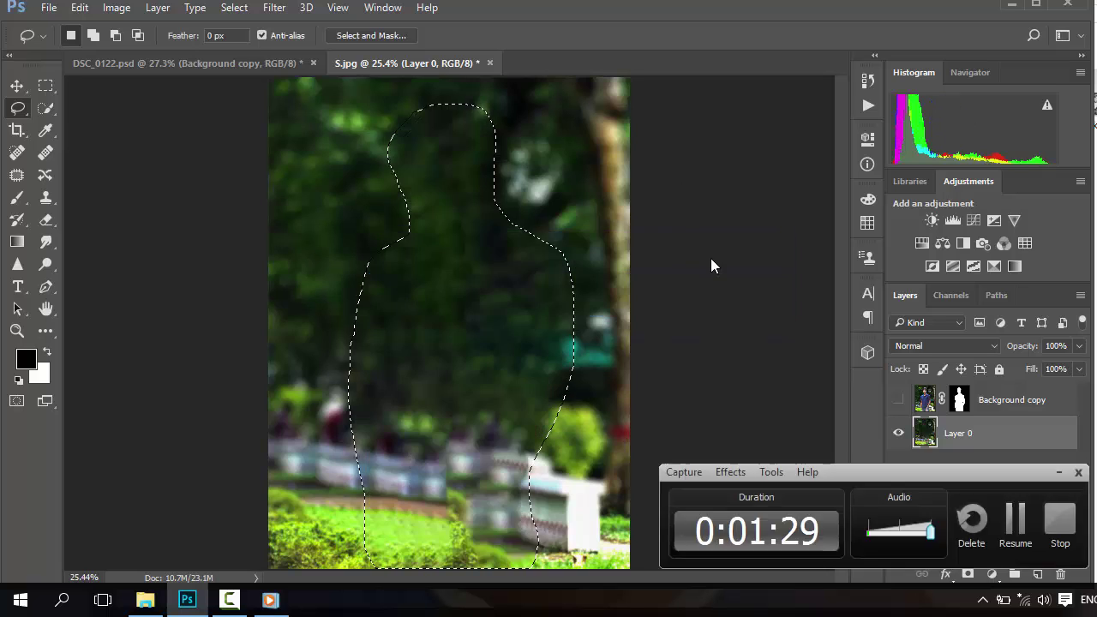
{"action": "key", "text": "ctrl+shift+d"}
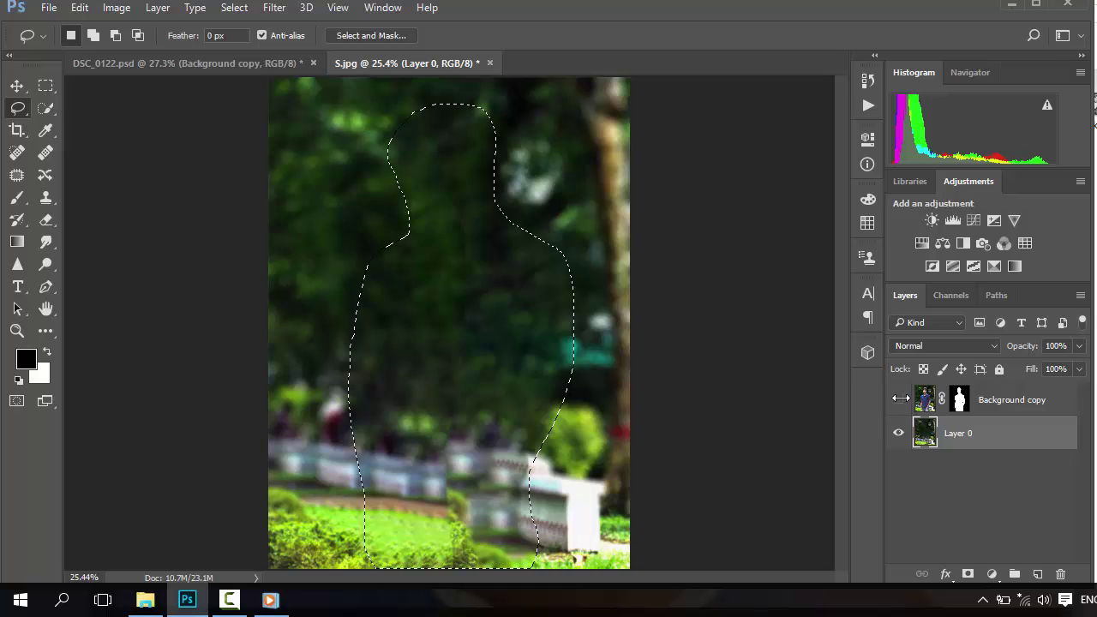
{"action": "left_click", "coordinate": [898, 400]}
{"action": "key", "text": "ctrl+d"}
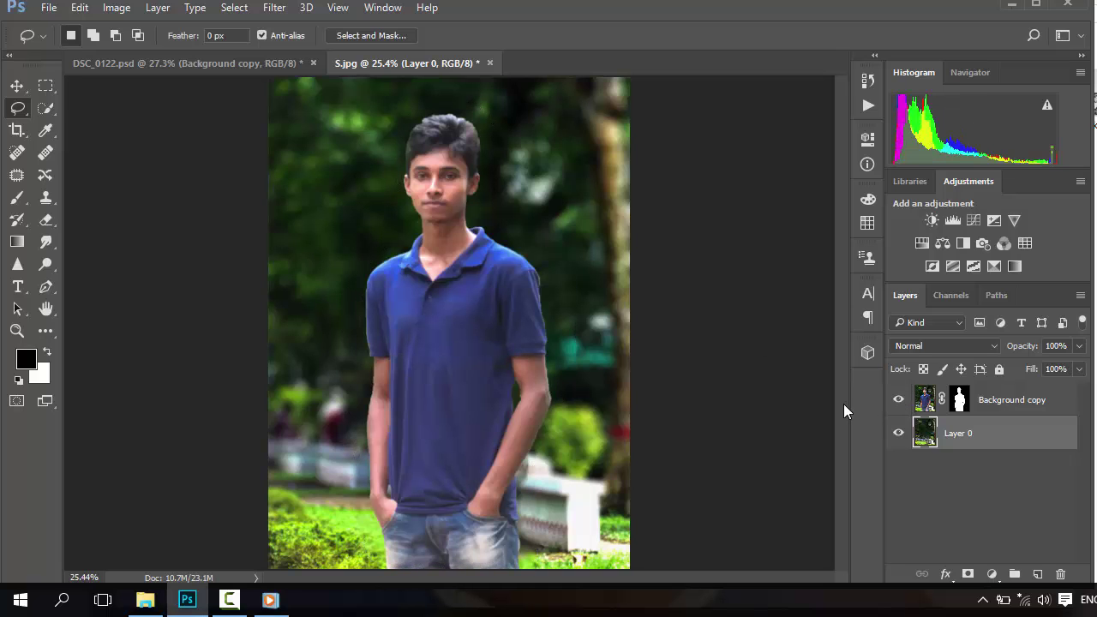
- Target Layer 0 and apply a 15 px Tilt-Shift blur with the focus band around the body
{"action": "left_click", "coordinate": [963, 404]}
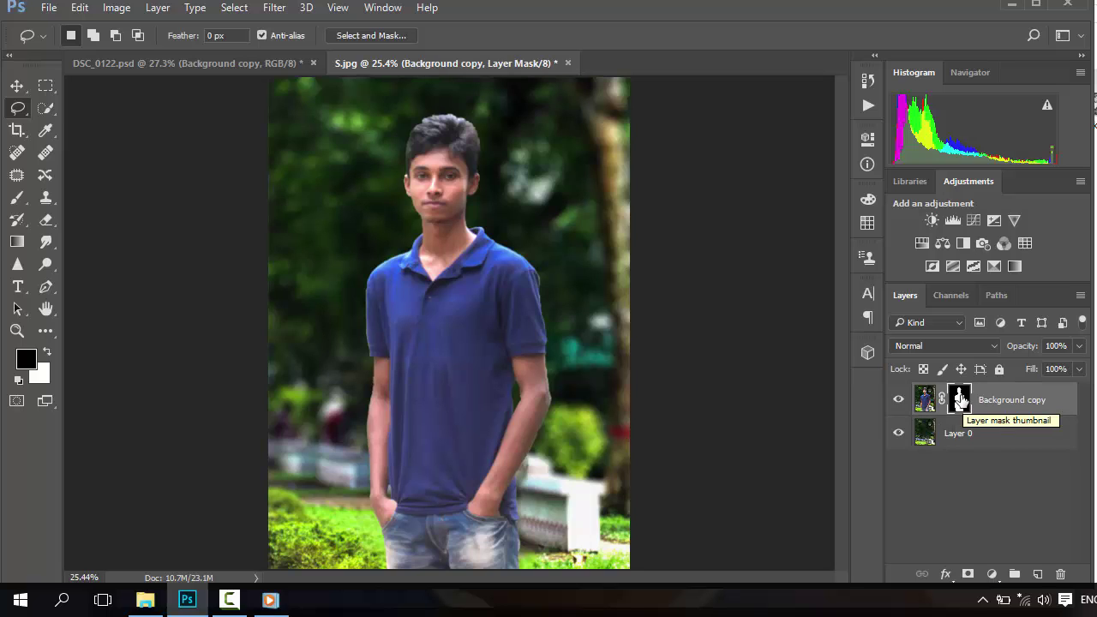
{"action": "key", "text": "alt+bracketleft"}
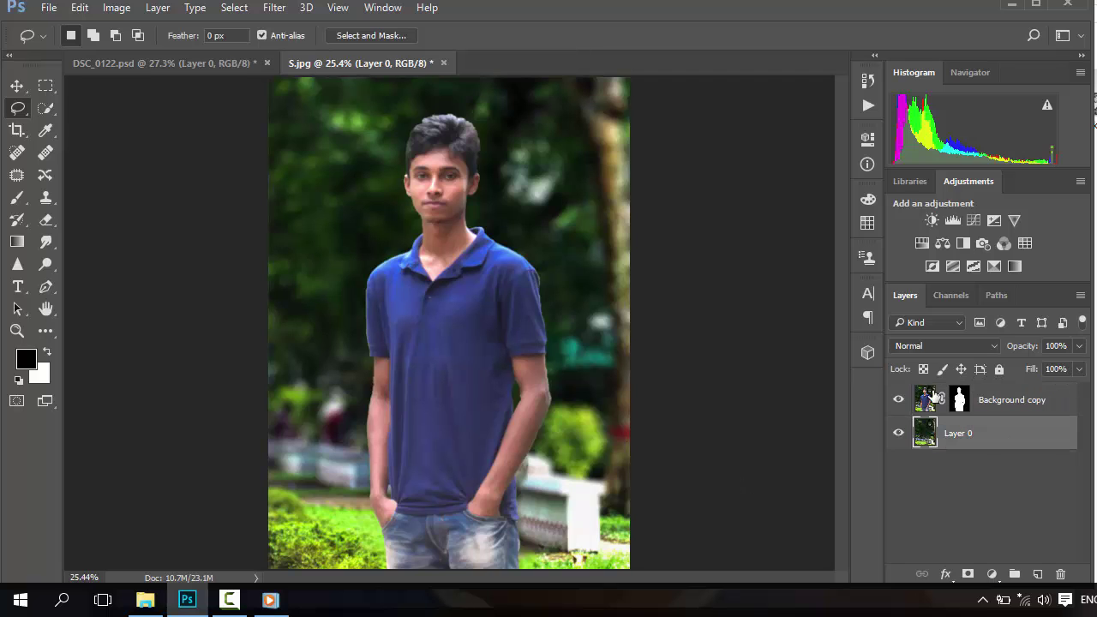
{"action": "left_click", "coordinate": [275, 8]}
{"action": "mouse_move", "coordinate": [299, 213]}
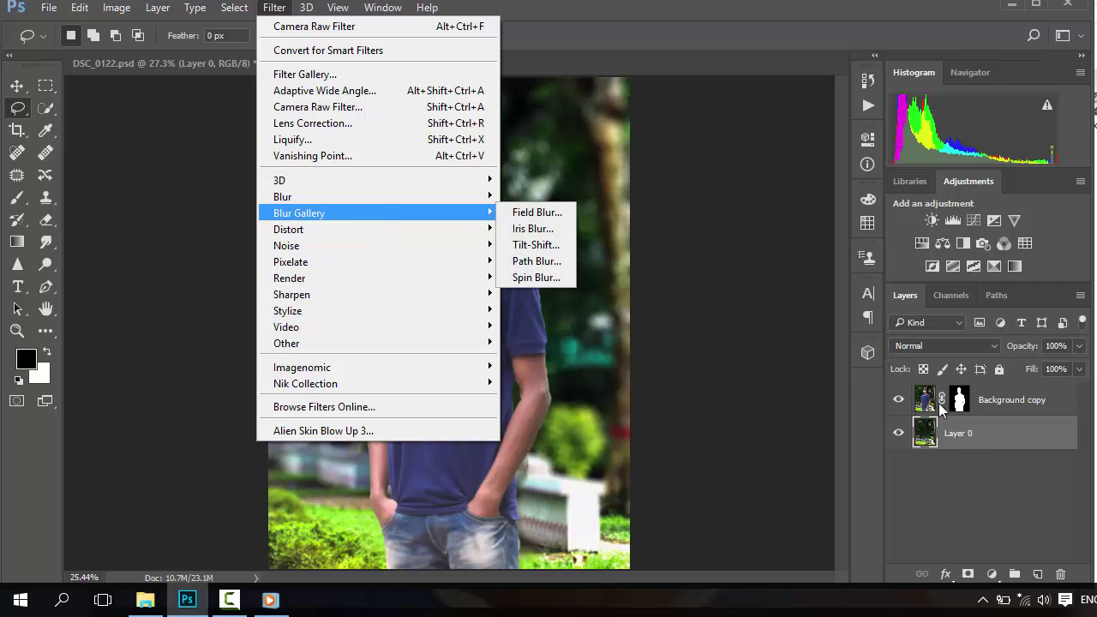
{"action": "left_click", "coordinate": [965, 443]}
{"action": "left_click", "coordinate": [274, 8]}
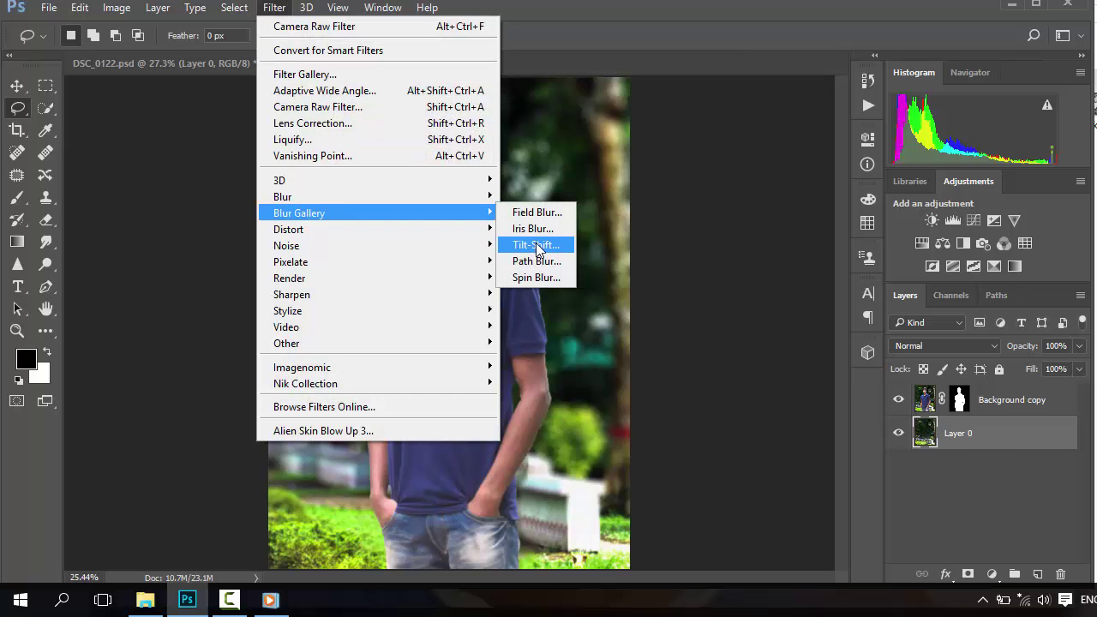
{"action": "left_click", "coordinate": [538, 245]}
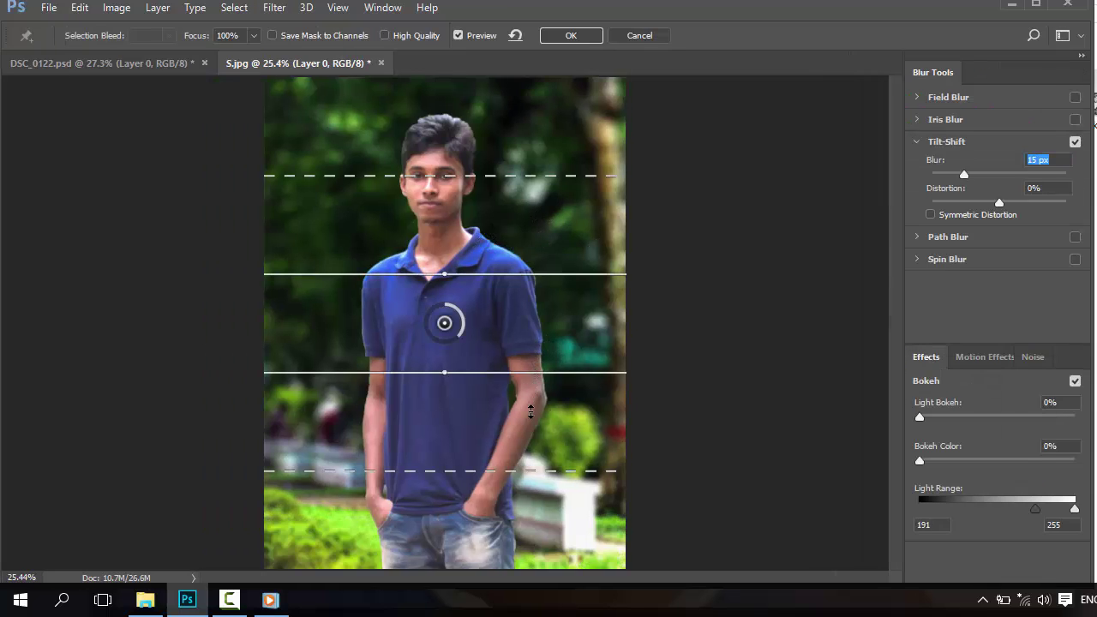
{"action": "left_click_drag", "start_coordinate": [530, 413], "coordinate": [530, 500]}
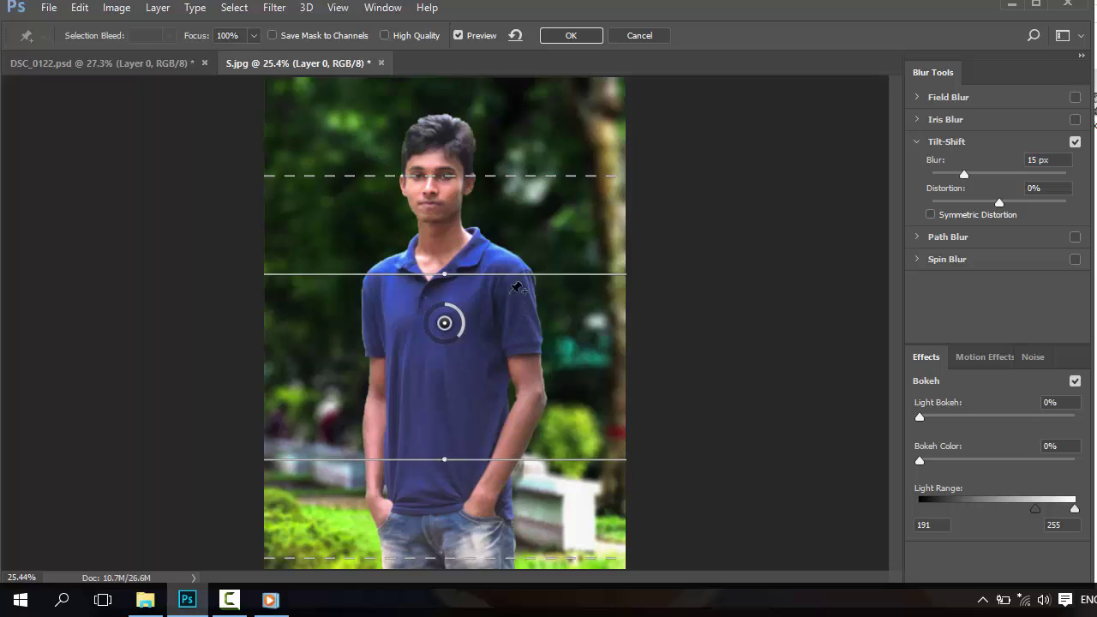
{"action": "left_click_drag", "start_coordinate": [518, 288], "coordinate": [512, 336]}
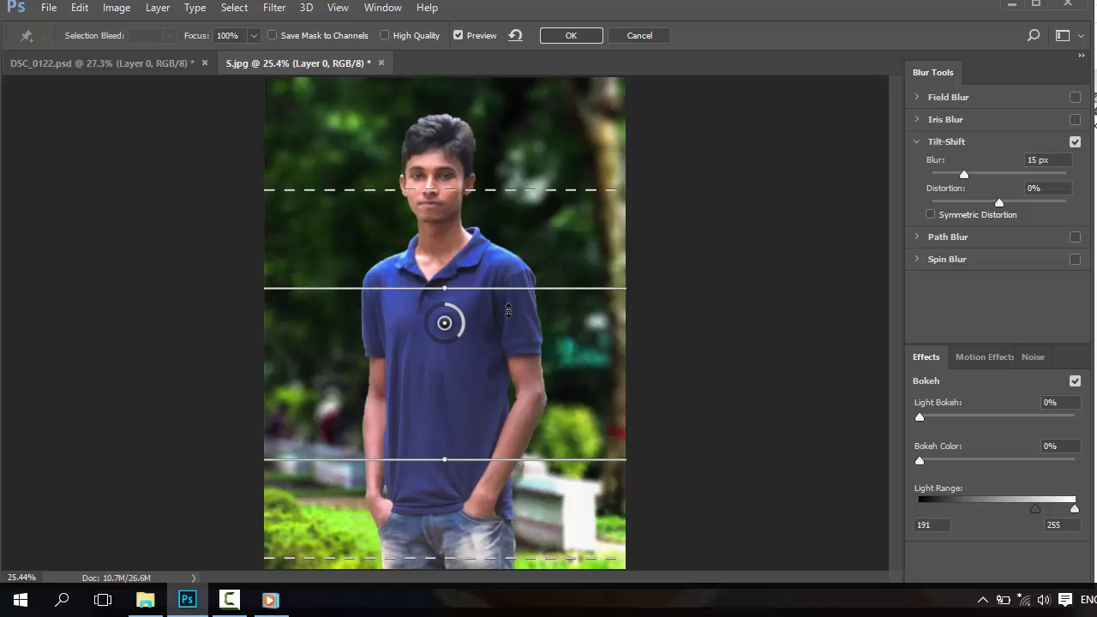
{"action": "left_click", "coordinate": [567, 40]}
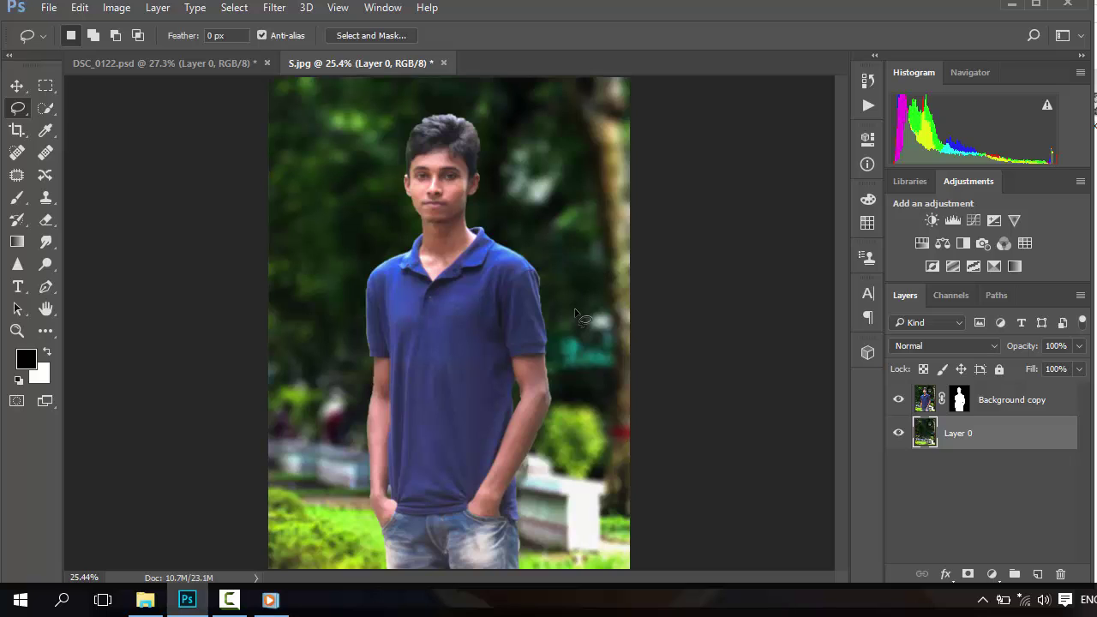
- Apply the Background copy layer mask permanently from its right-click menu
{"action": "left_click", "coordinate": [953, 401]}
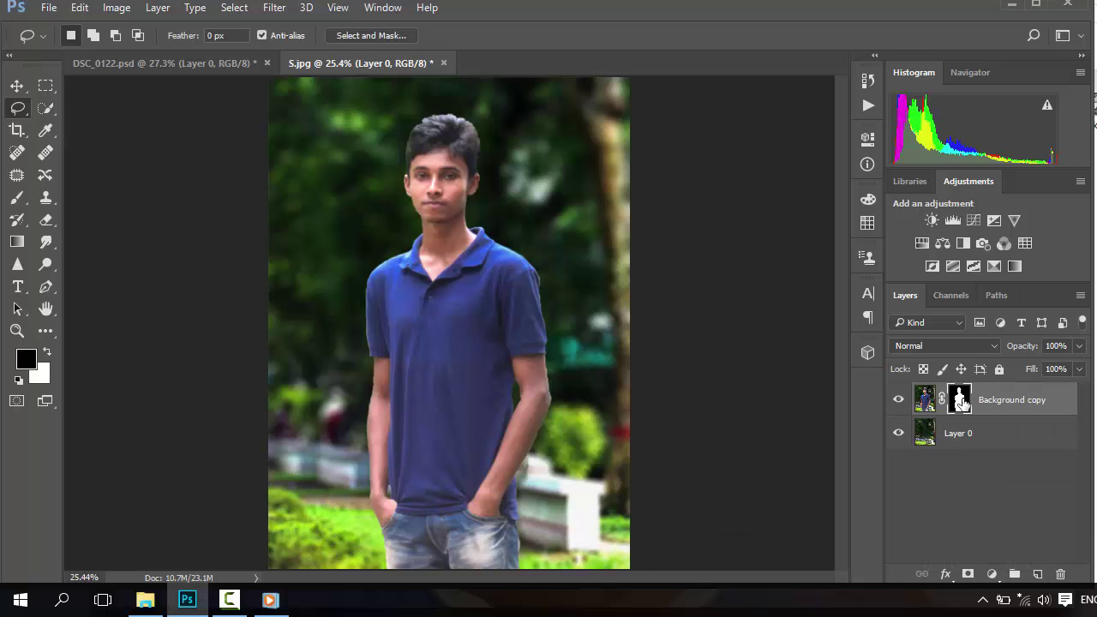
{"action": "right_click", "coordinate": [953, 403]}
{"action": "left_click", "coordinate": [996, 457]}
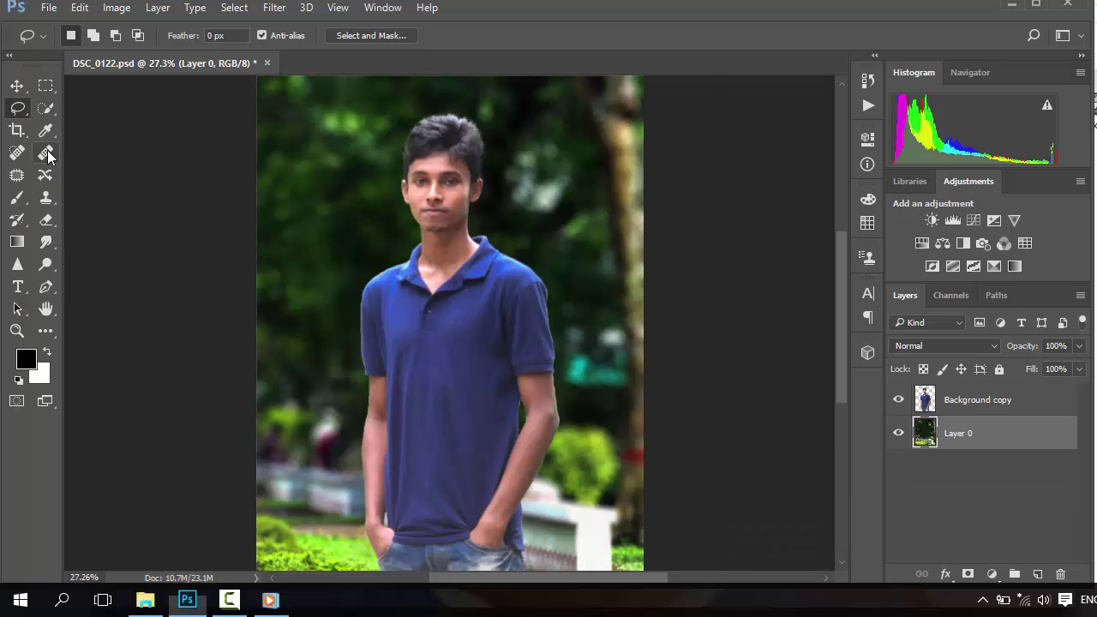
- Pick the Healing Brush, zoom in on the face, and target the Background copy layer
{"action": "left_click", "coordinate": [45, 153]}
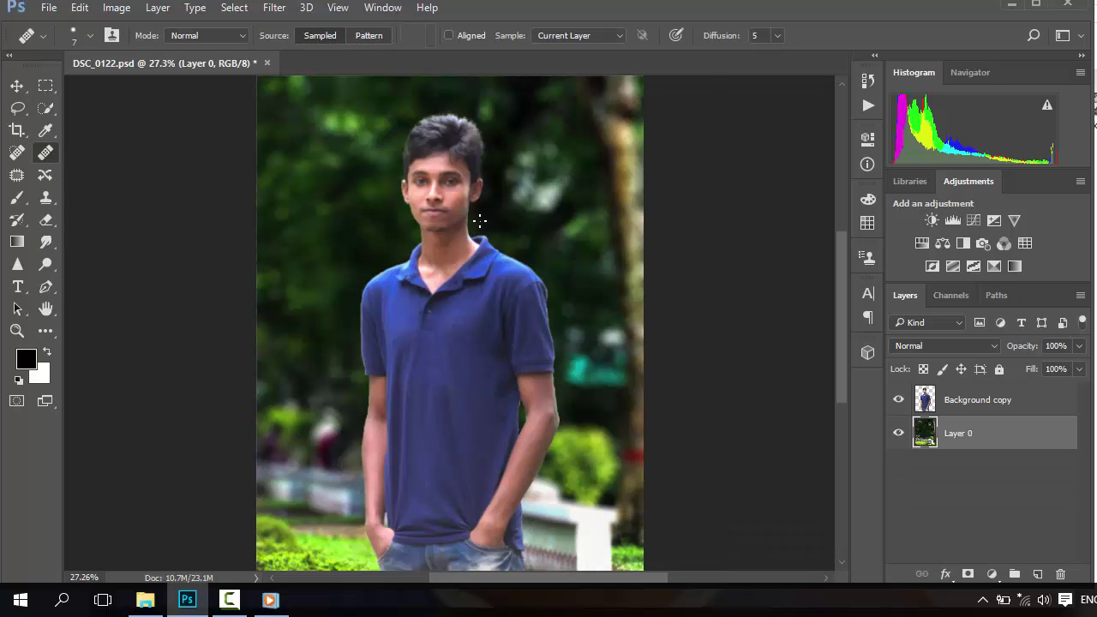
{"action": "scroll", "coordinate": [466, 210], "scroll_direction": "up", "scroll_amount": 1}
{"action": "scroll", "coordinate": [459, 206], "scroll_direction": "up", "scroll_amount": 1}
{"action": "scroll", "coordinate": [456, 202], "scroll_direction": "up", "scroll_amount": 1}
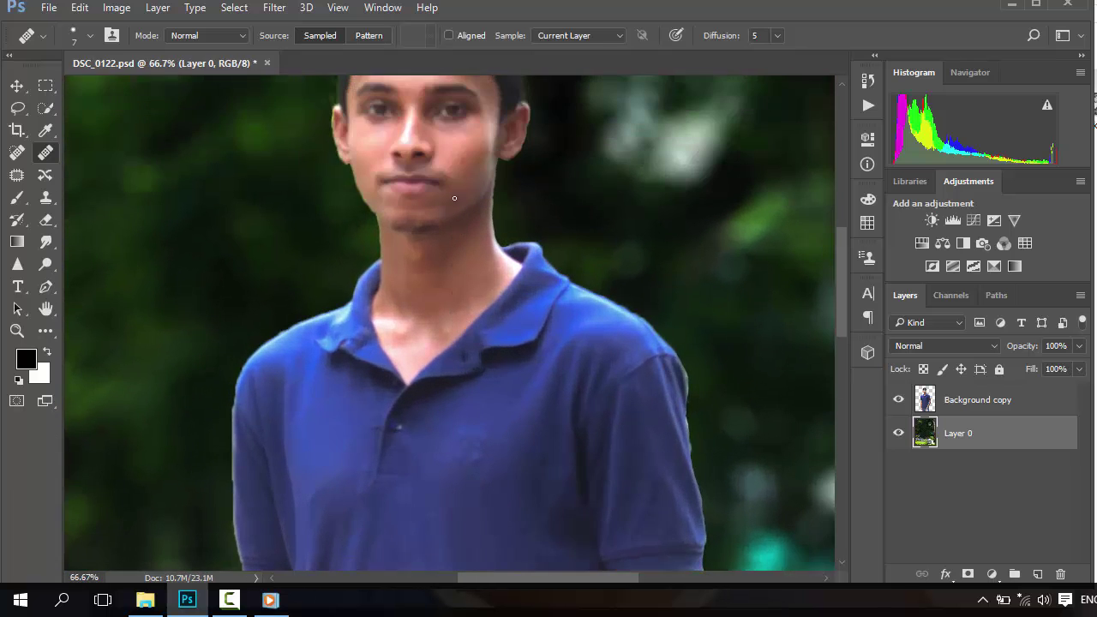
{"action": "scroll", "coordinate": [455, 202], "scroll_direction": "up", "scroll_amount": 1}
{"action": "scroll", "coordinate": [455, 200], "scroll_direction": "up", "scroll_amount": 1}
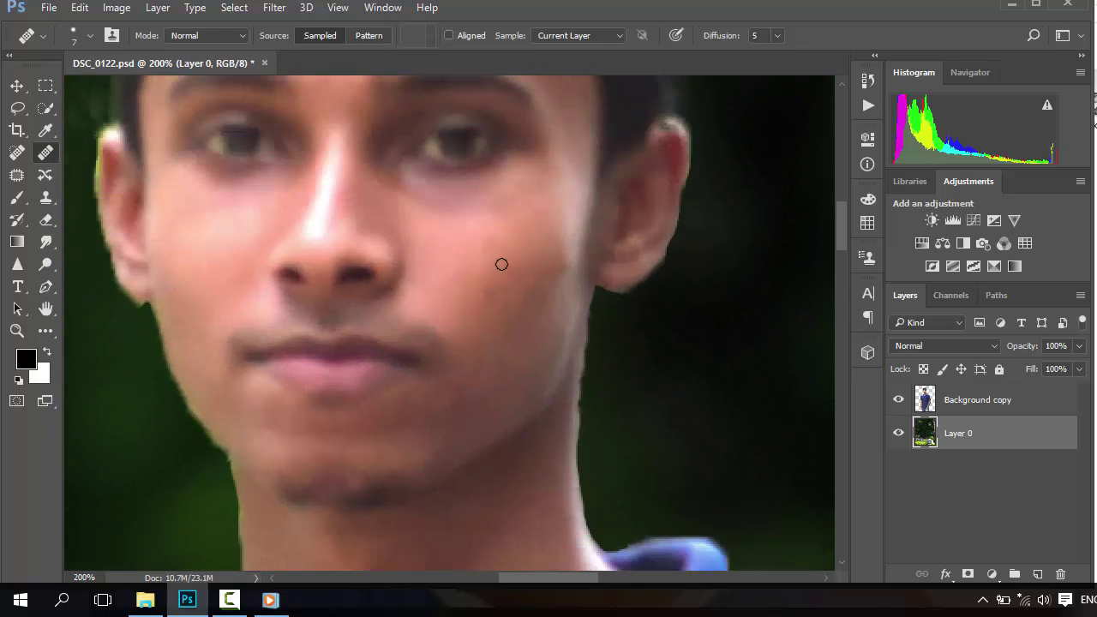
{"action": "scroll", "coordinate": [502, 263], "scroll_direction": "down", "scroll_amount": 1}
{"action": "scroll", "coordinate": [501, 265], "scroll_direction": "down", "scroll_amount": 1}
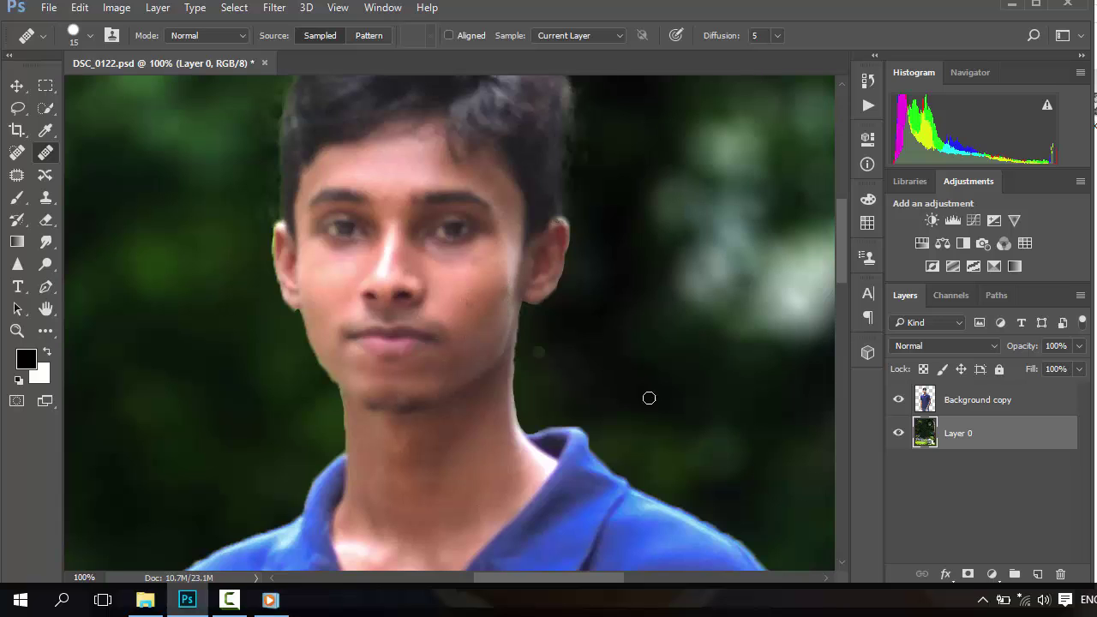
{"action": "left_click", "coordinate": [918, 396]}
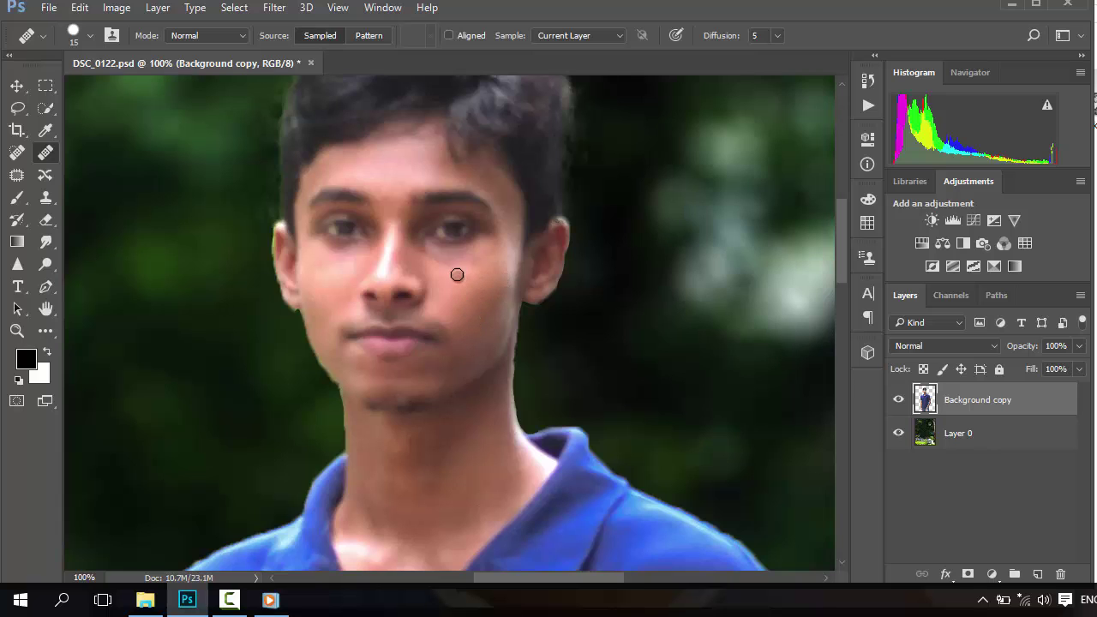
{"action": "scroll", "coordinate": [489, 343], "scroll_direction": "down", "scroll_amount": 2}
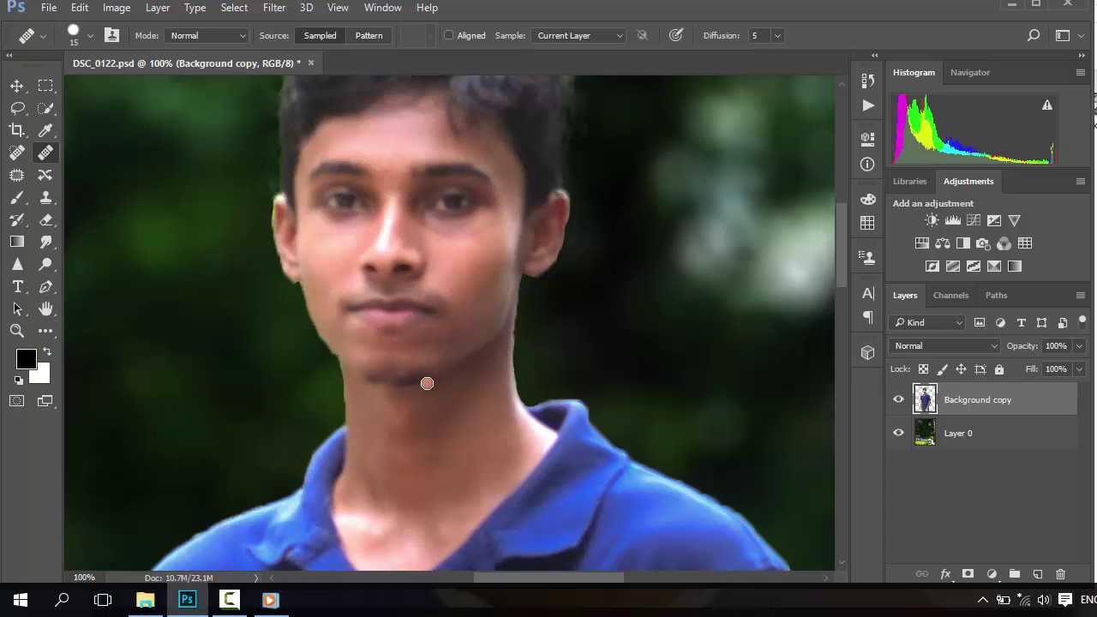
{"action": "scroll", "coordinate": [424, 379], "scroll_direction": "up", "scroll_amount": 3}
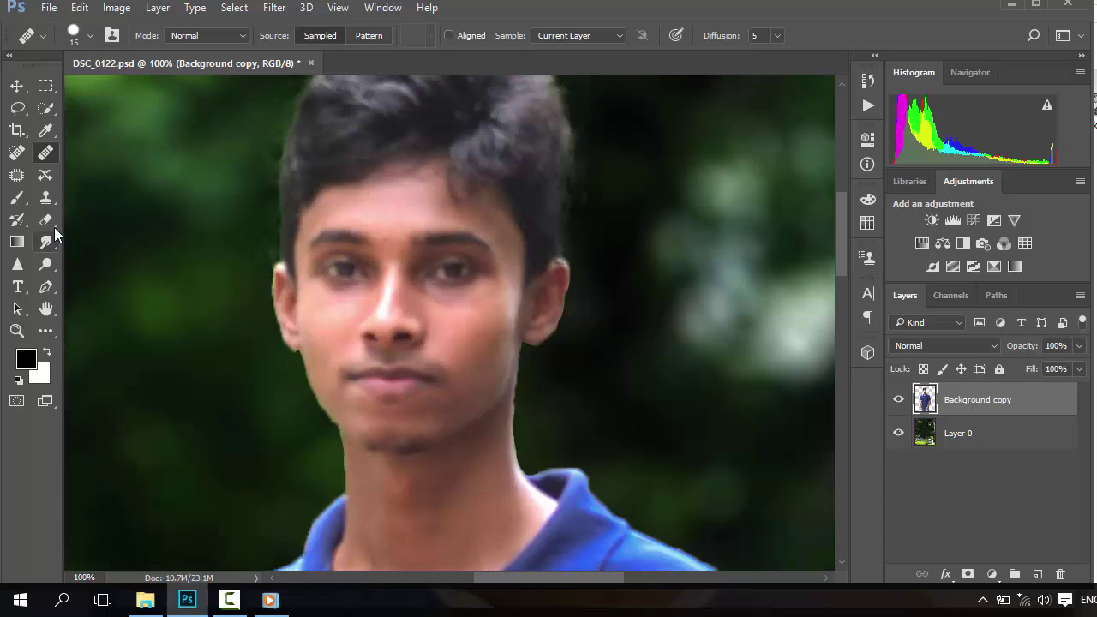
- Smooth the forehead, face and neck skin with an enlarged 24% Smudge Tool brush
{"action": "left_click", "coordinate": [48, 243]}
{"action": "right_click", "coordinate": [48, 244]}
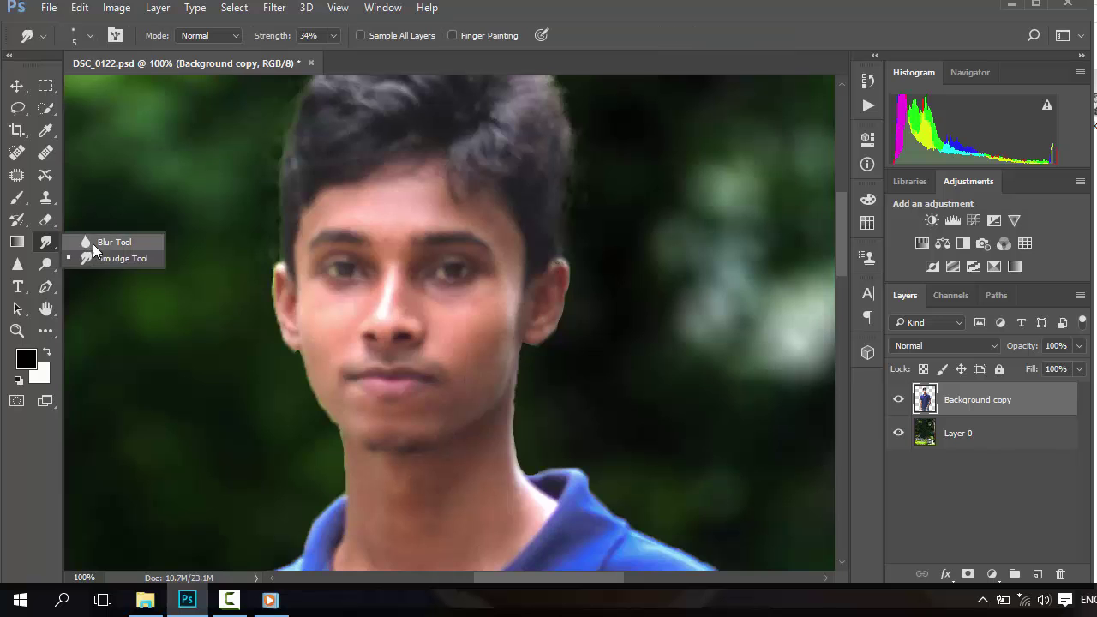
{"action": "left_click", "coordinate": [110, 256]}
{"action": "scroll", "coordinate": [334, 258], "scroll_direction": "up", "scroll_amount": 1}
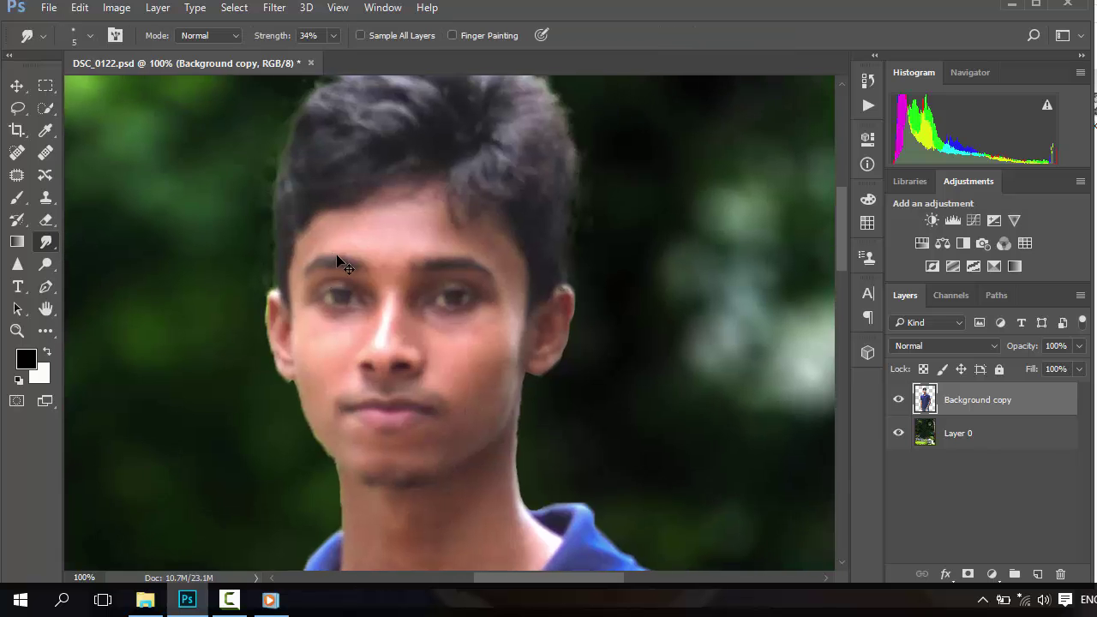
{"action": "scroll", "coordinate": [337, 253], "scroll_direction": "up", "scroll_amount": 1}
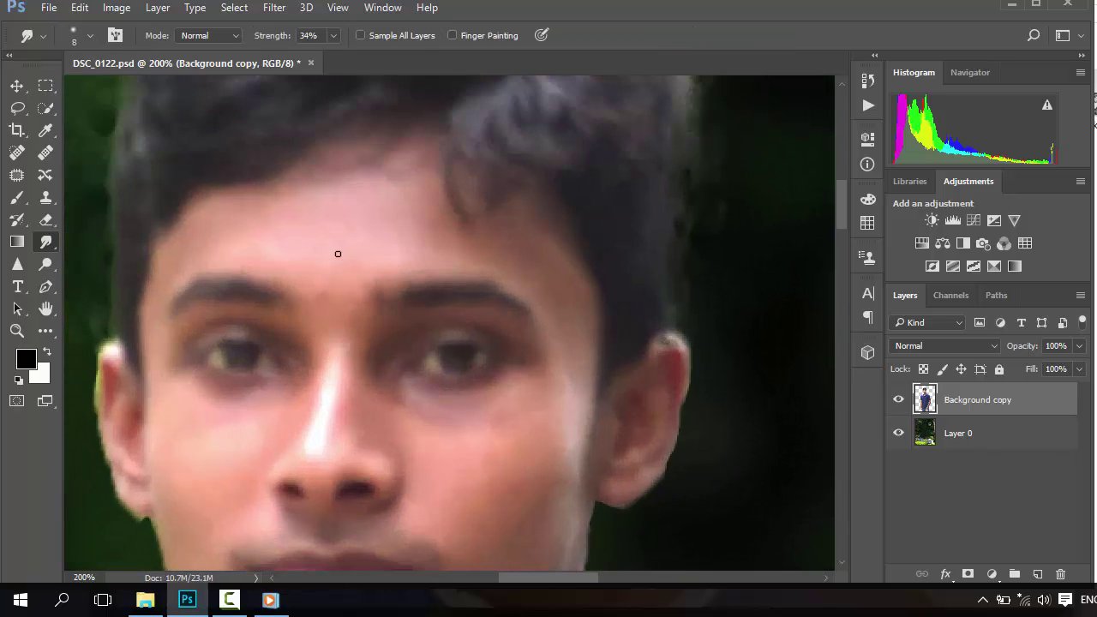
{"action": "key", "text": "bracketright"}
{"action": "key", "text": "bracketright"}
{"action": "key", "text": "bracketright"}
{"action": "scroll", "coordinate": [337, 252], "scroll_direction": "down", "scroll_amount": 1}
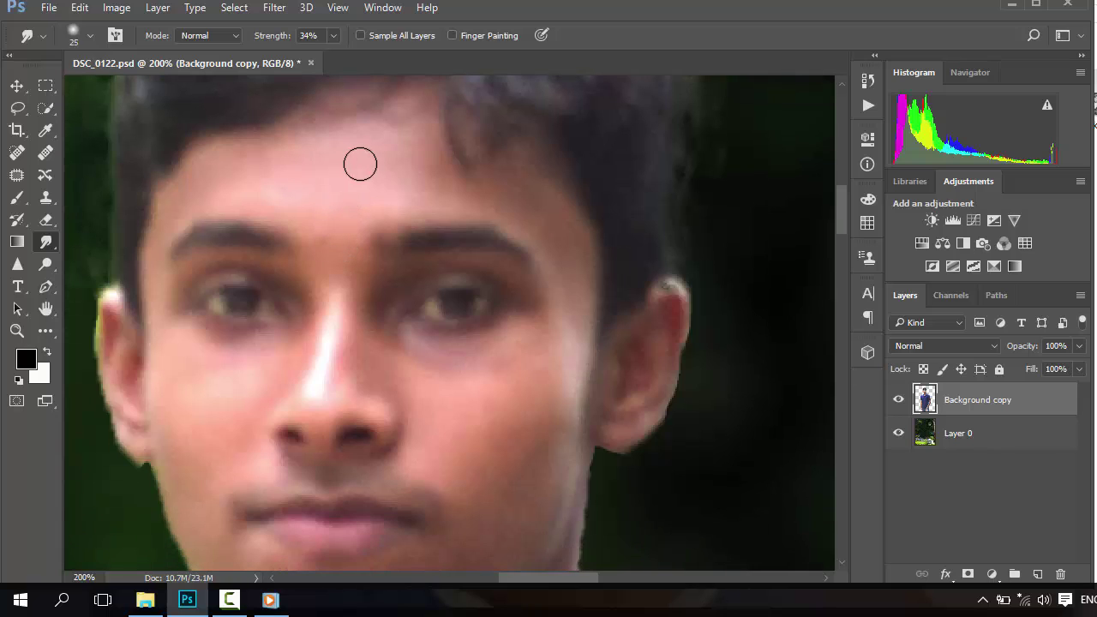
{"action": "left_click_drag", "start_coordinate": [340, 200], "coordinate": [420, 221]}
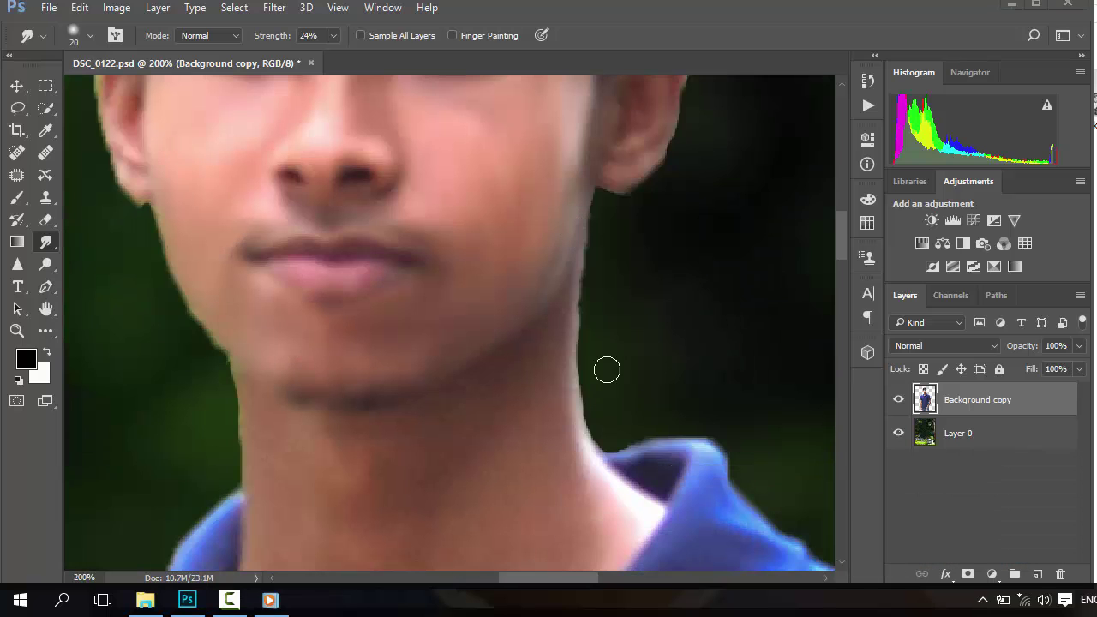
{"action": "scroll", "coordinate": [562, 357], "scroll_direction": "down", "scroll_amount": 1}
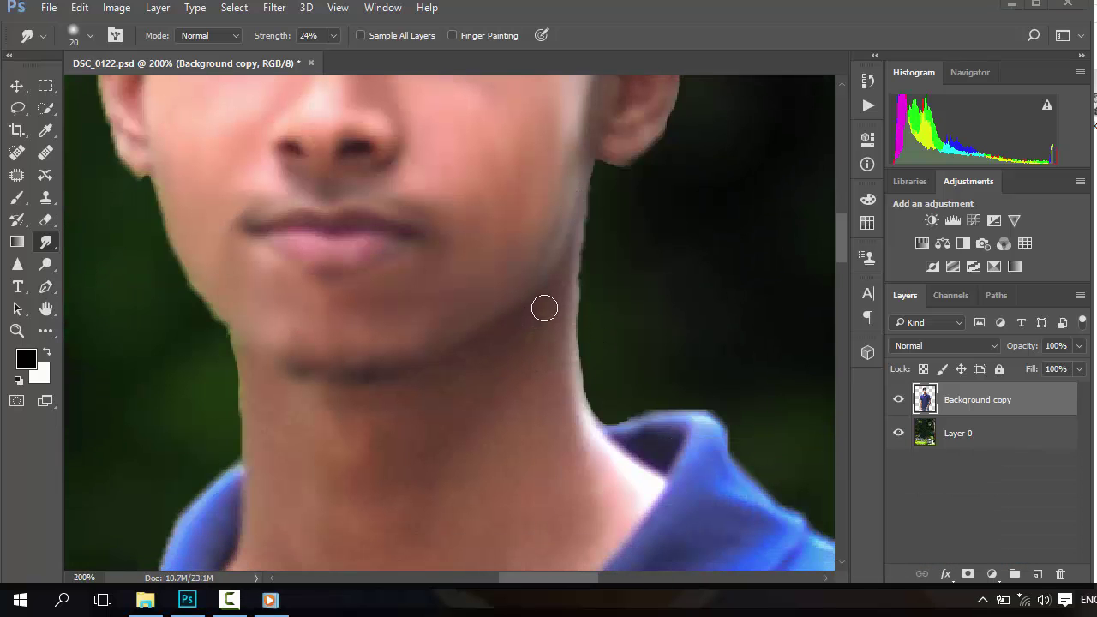
{"action": "key", "text": "bracketright"}
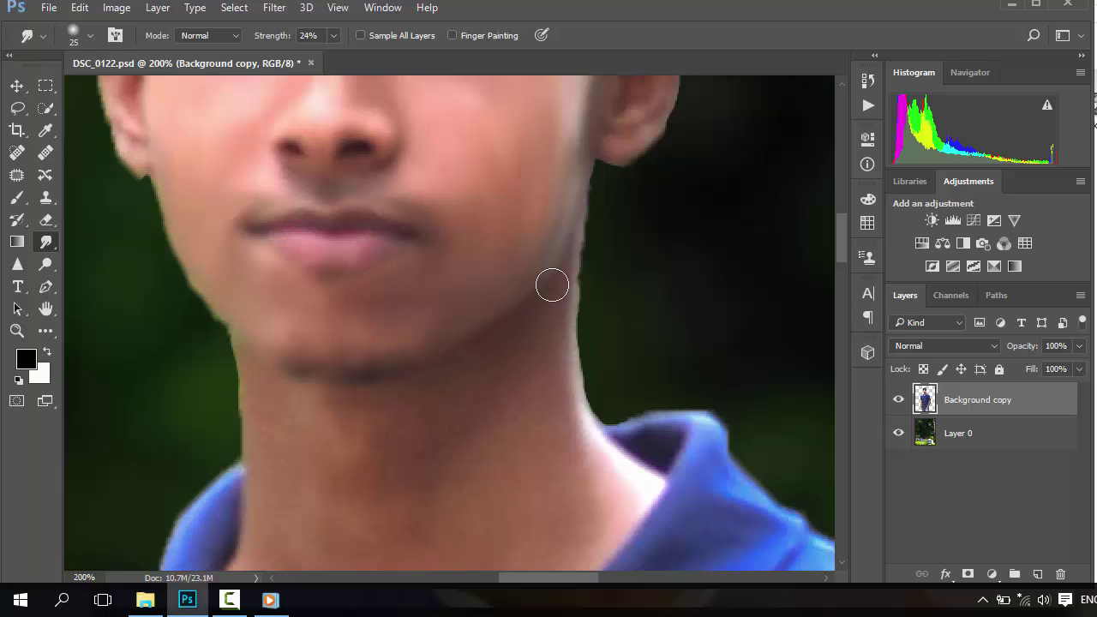
{"action": "scroll", "coordinate": [534, 341], "scroll_direction": "down", "scroll_amount": 3}
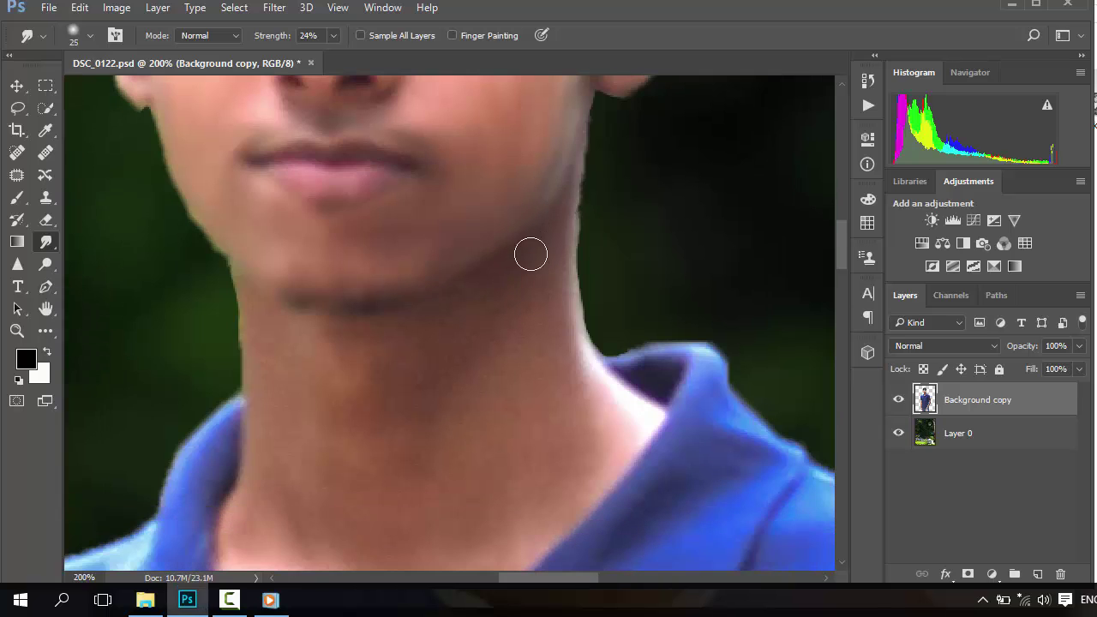
{"action": "scroll", "coordinate": [532, 316], "scroll_direction": "down", "scroll_amount": 2}
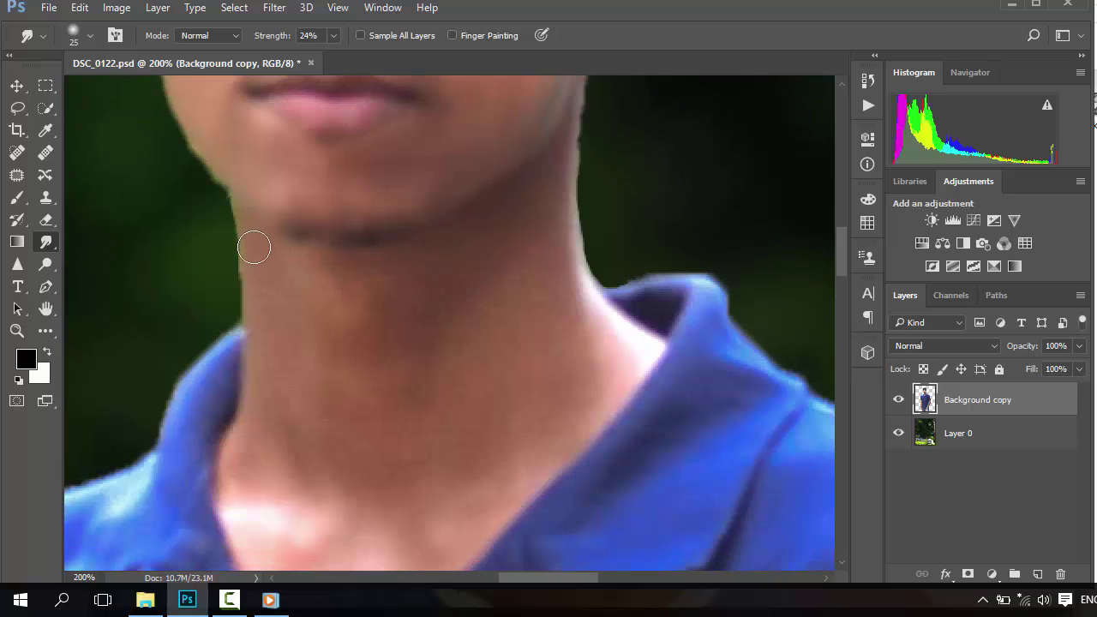
{"action": "scroll", "coordinate": [257, 283], "scroll_direction": "down", "scroll_amount": 2}
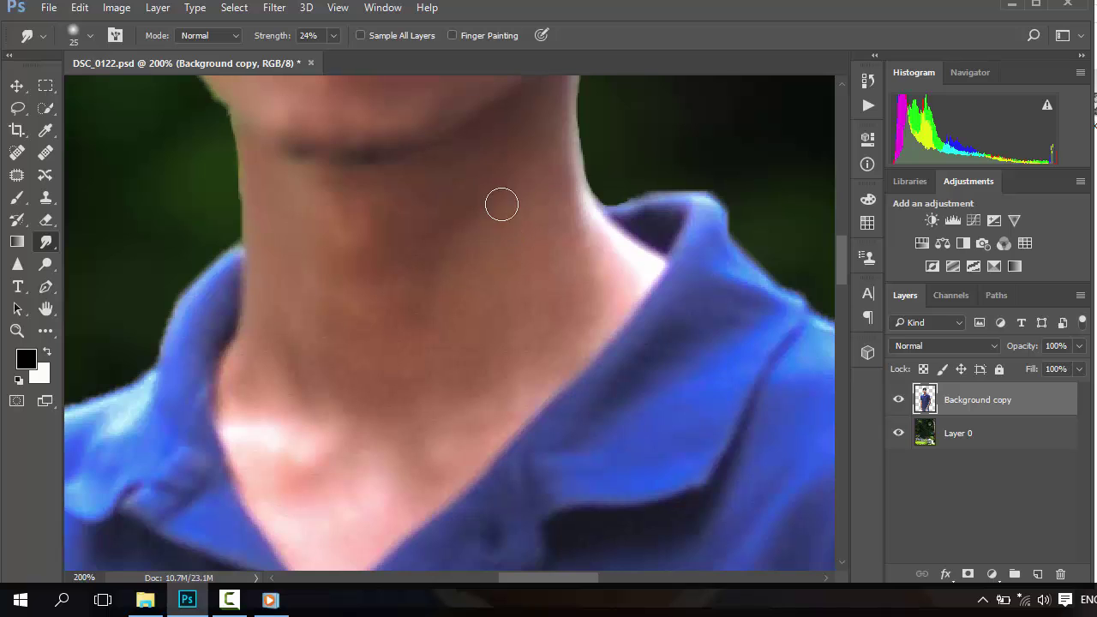
- Set the smudge brush to 20 px and smudge the right edge of the neck
{"action": "key", "text": "bracketright"}
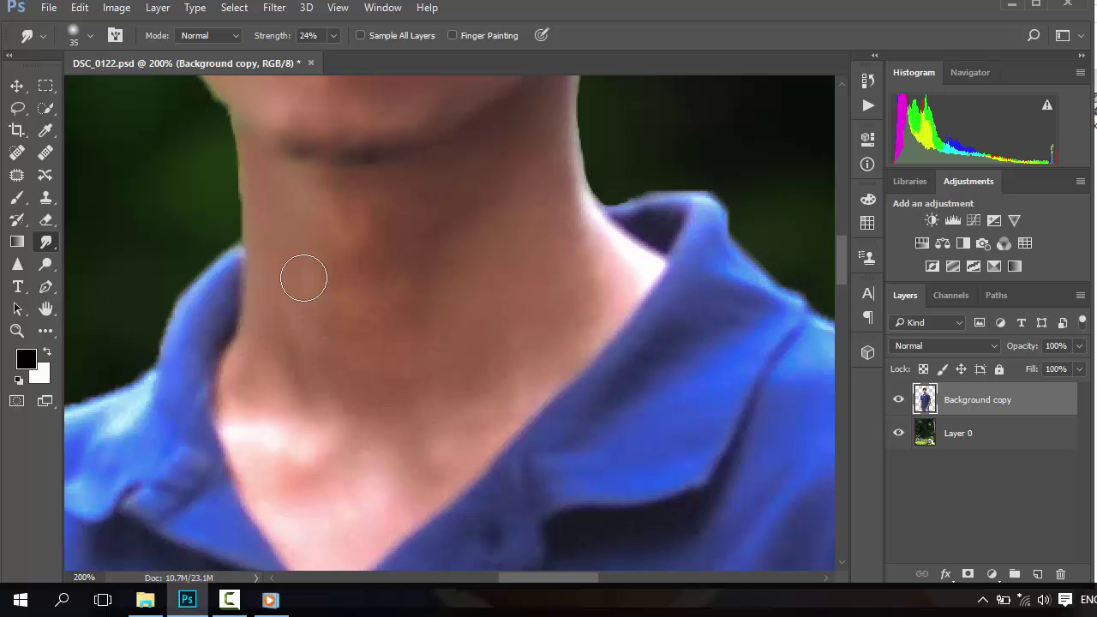
{"action": "scroll", "coordinate": [257, 360], "scroll_direction": "down", "scroll_amount": 1}
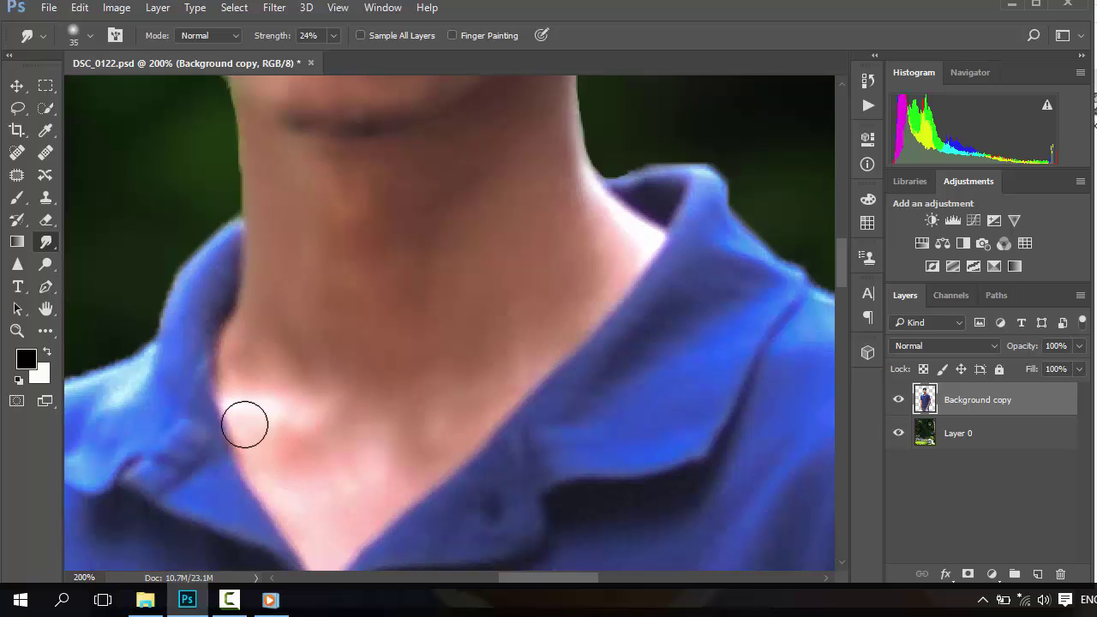
{"action": "scroll", "coordinate": [254, 394], "scroll_direction": "down", "scroll_amount": 3}
{"action": "scroll", "coordinate": [347, 441], "scroll_direction": "up", "scroll_amount": 2}
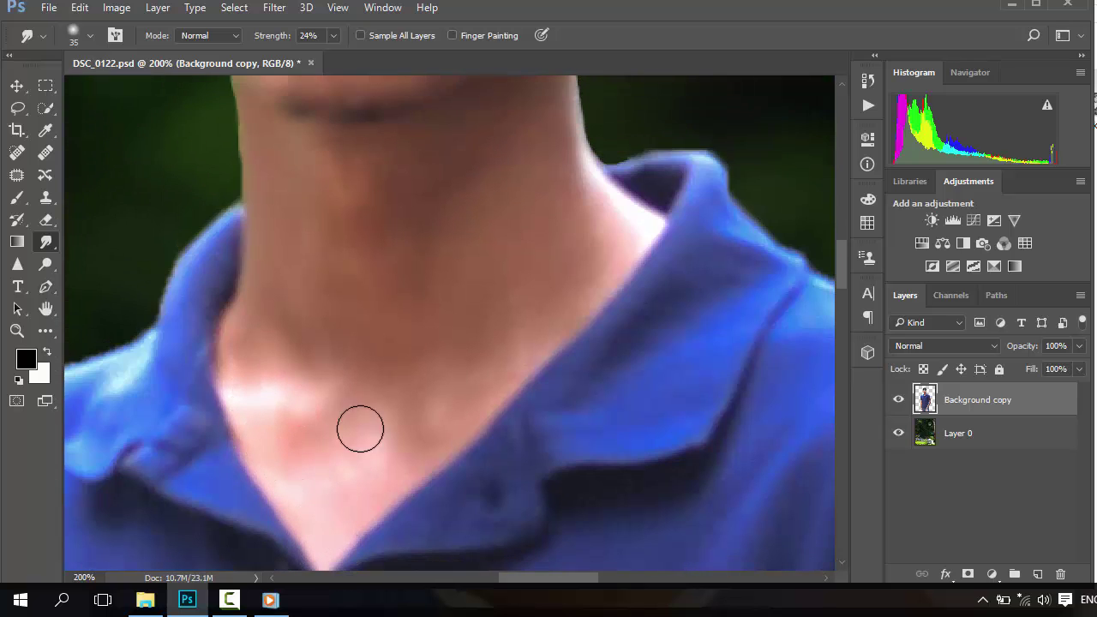
{"action": "scroll", "coordinate": [372, 425], "scroll_direction": "up", "scroll_amount": 1}
{"action": "scroll", "coordinate": [480, 360], "scroll_direction": "up", "scroll_amount": 2}
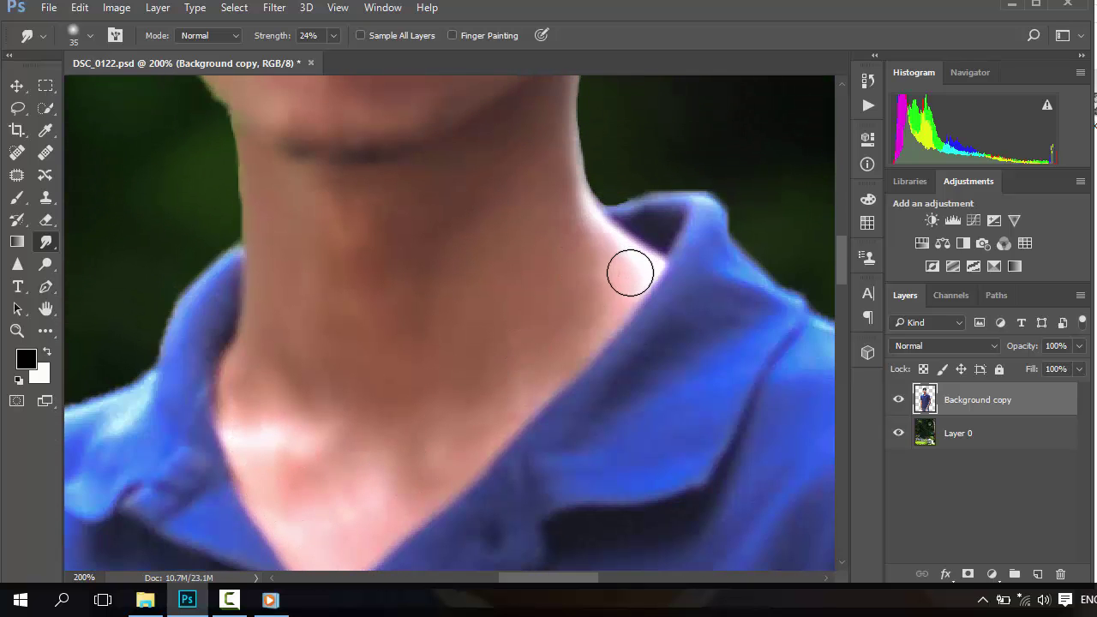
{"action": "key", "text": "bracketleft"}
{"action": "key", "text": "bracketleft"}
{"action": "key", "text": "bracketleft"}
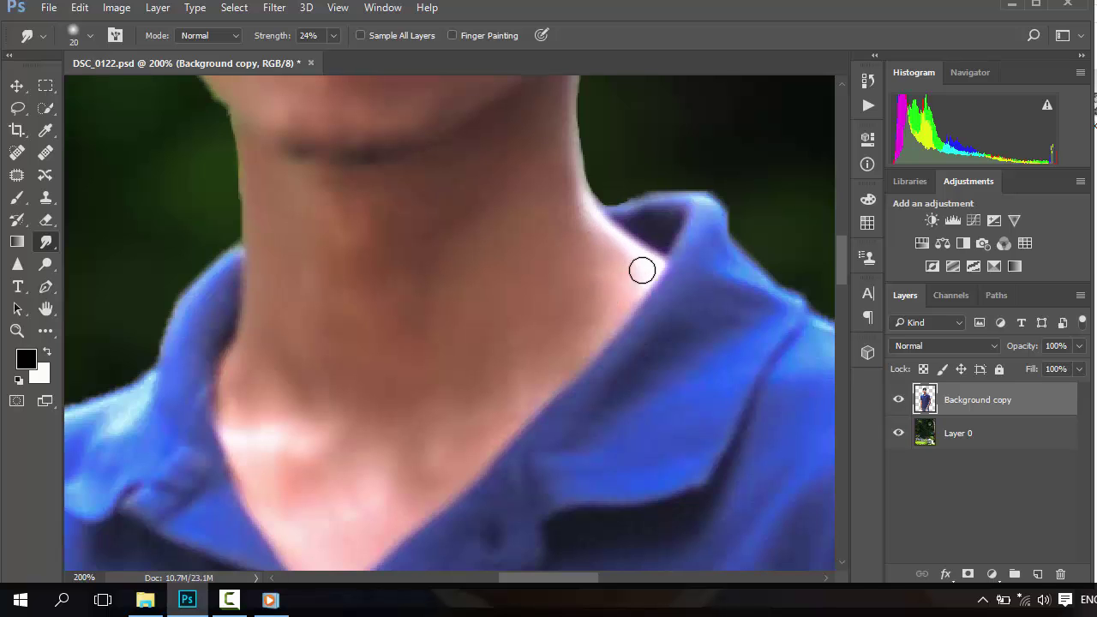
{"action": "scroll", "coordinate": [591, 261], "scroll_direction": "up", "scroll_amount": 2}
{"action": "scroll", "coordinate": [570, 299], "scroll_direction": "up", "scroll_amount": 3}
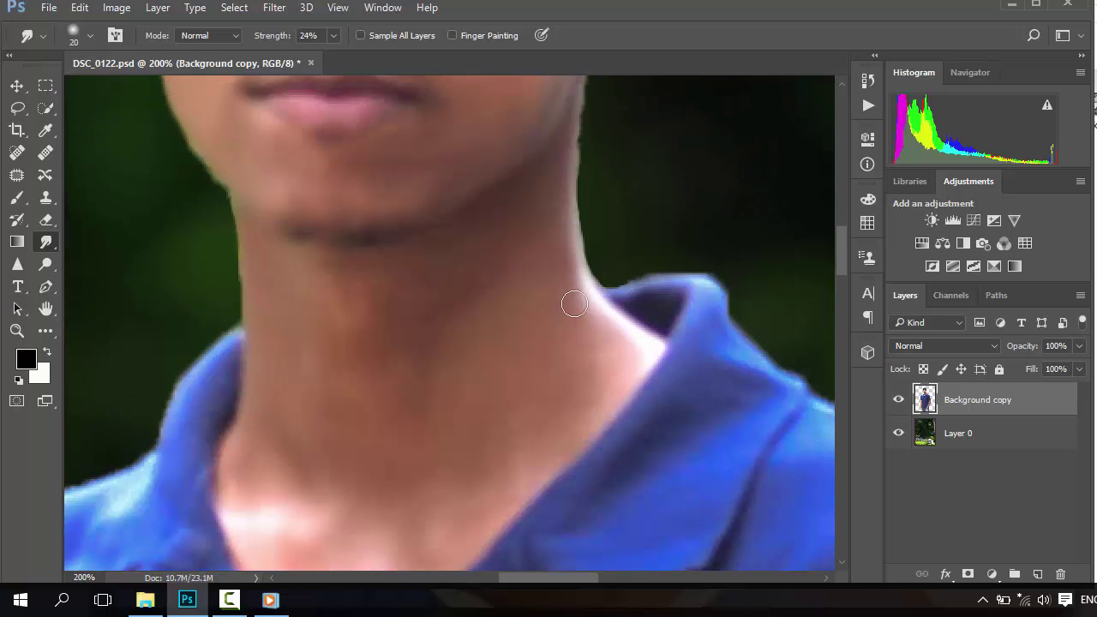
{"action": "left_click_drag", "start_coordinate": [592, 181], "coordinate": [591, 237]}
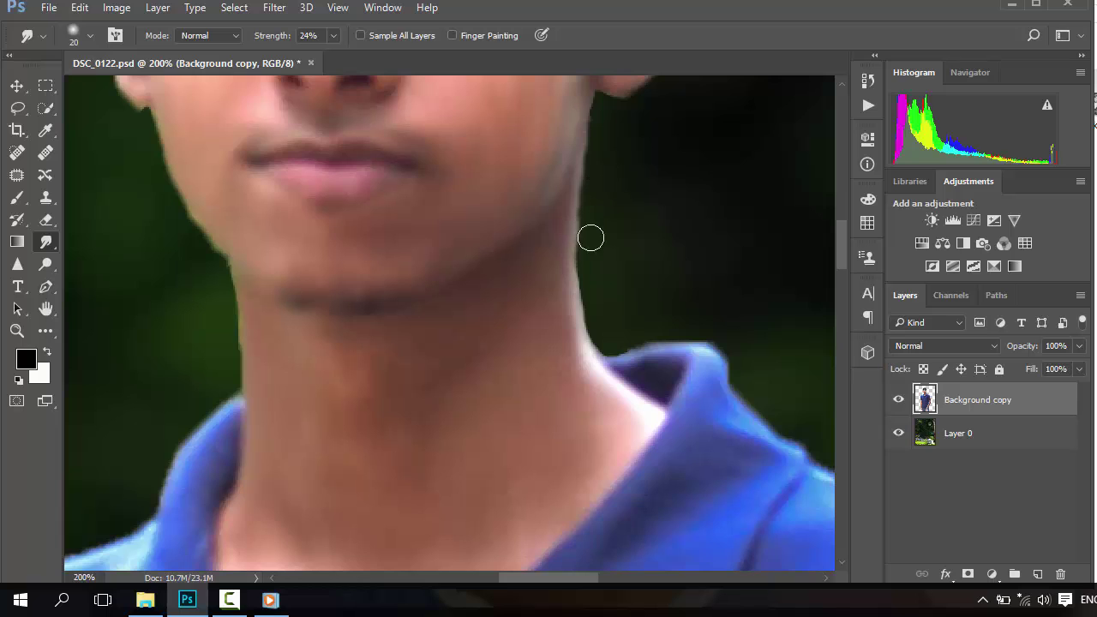
- Smudge the left cheek edge into the blurred background
{"action": "scroll", "coordinate": [596, 257], "scroll_direction": "up", "scroll_amount": 3}
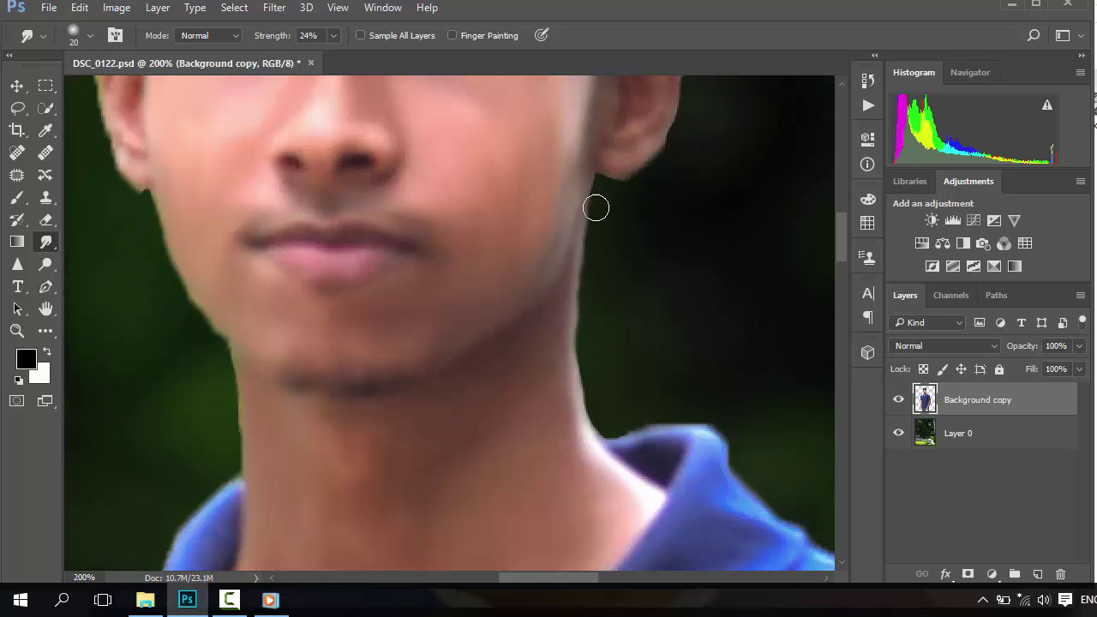
{"action": "scroll", "coordinate": [338, 367], "scroll_direction": "down", "scroll_amount": 1}
{"action": "scroll", "coordinate": [257, 326], "scroll_direction": "up", "scroll_amount": 1}
{"action": "mouse_move", "coordinate": [132, 205]}
{"action": "left_mouse_down"}
{"action": "mouse_move", "coordinate": [136, 192]}
{"action": "mouse_move", "coordinate": [169, 250]}
{"action": "left_mouse_up"}
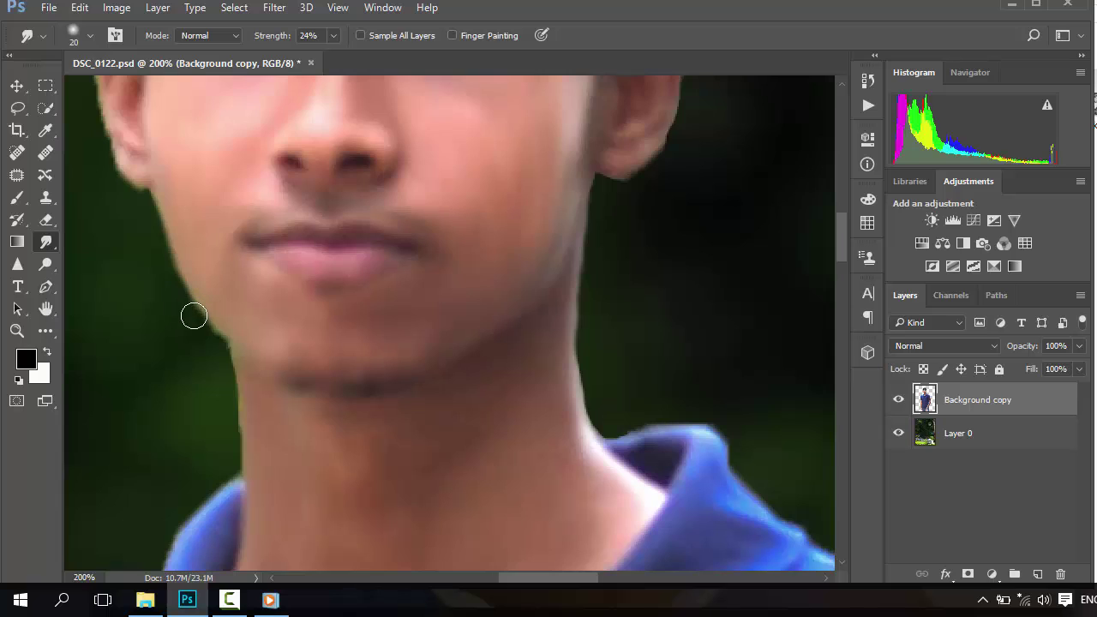
{"action": "scroll", "coordinate": [193, 316], "scroll_direction": "down", "scroll_amount": 2}
{"action": "scroll", "coordinate": [213, 283], "scroll_direction": "down", "scroll_amount": 1}
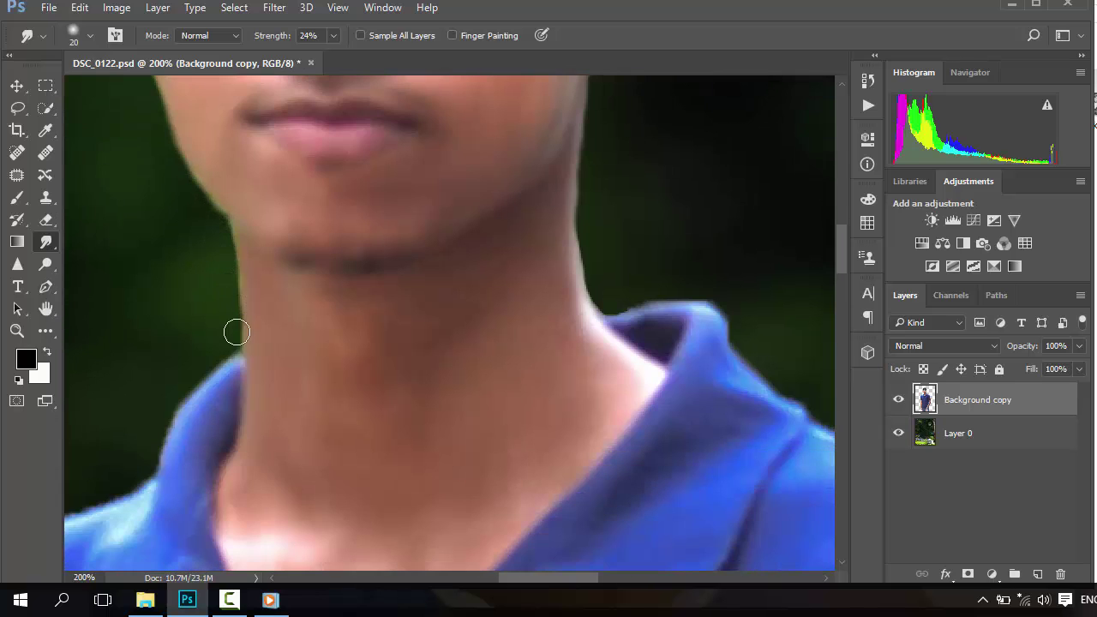
{"action": "scroll", "coordinate": [228, 326], "scroll_direction": "down", "scroll_amount": 3}
{"action": "scroll", "coordinate": [229, 328], "scroll_direction": "up", "scroll_amount": 3}
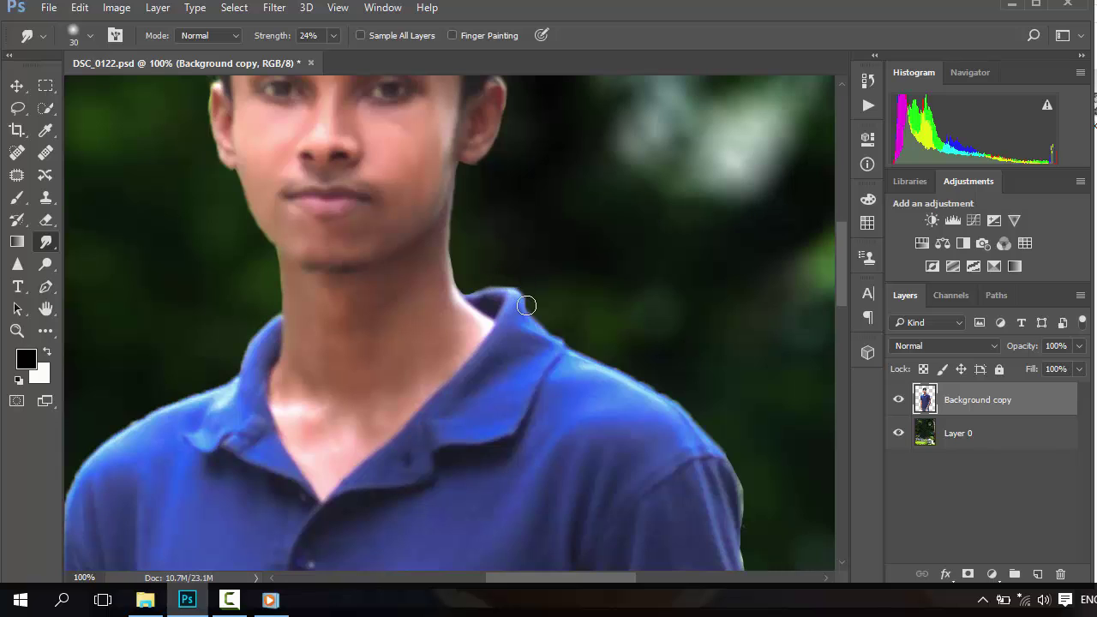
- Smudge the collar edge down over the shoulder and along the arm outline
{"action": "left_click_drag", "start_coordinate": [526, 305], "coordinate": [554, 339]}
{"action": "scroll", "coordinate": [634, 370], "scroll_direction": "down", "scroll_amount": 3}
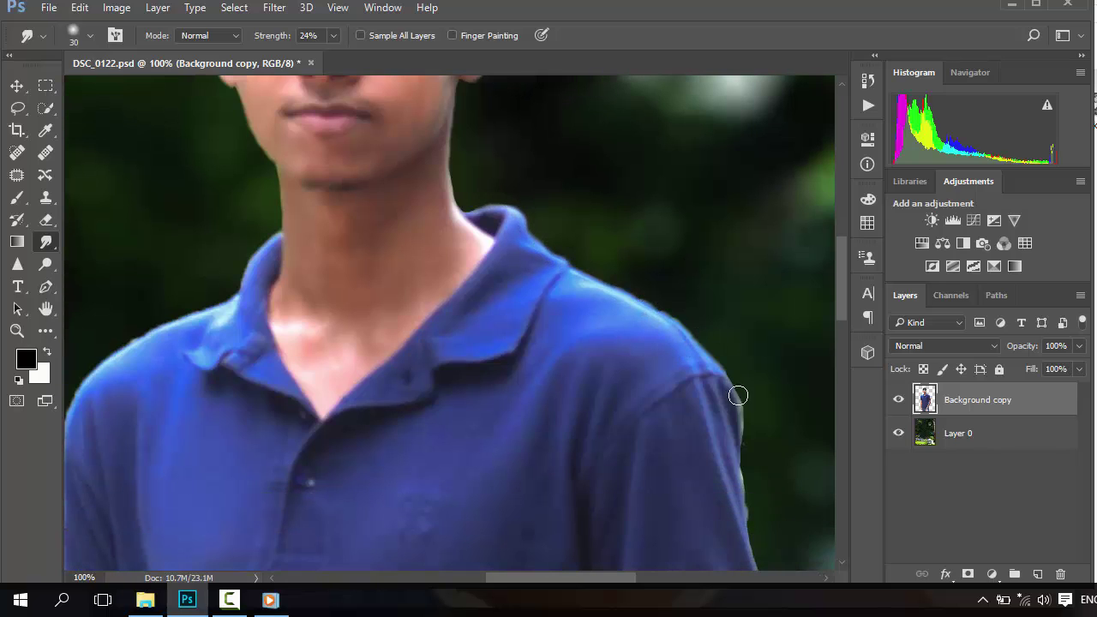
{"action": "scroll", "coordinate": [747, 441], "scroll_direction": "down", "scroll_amount": 3}
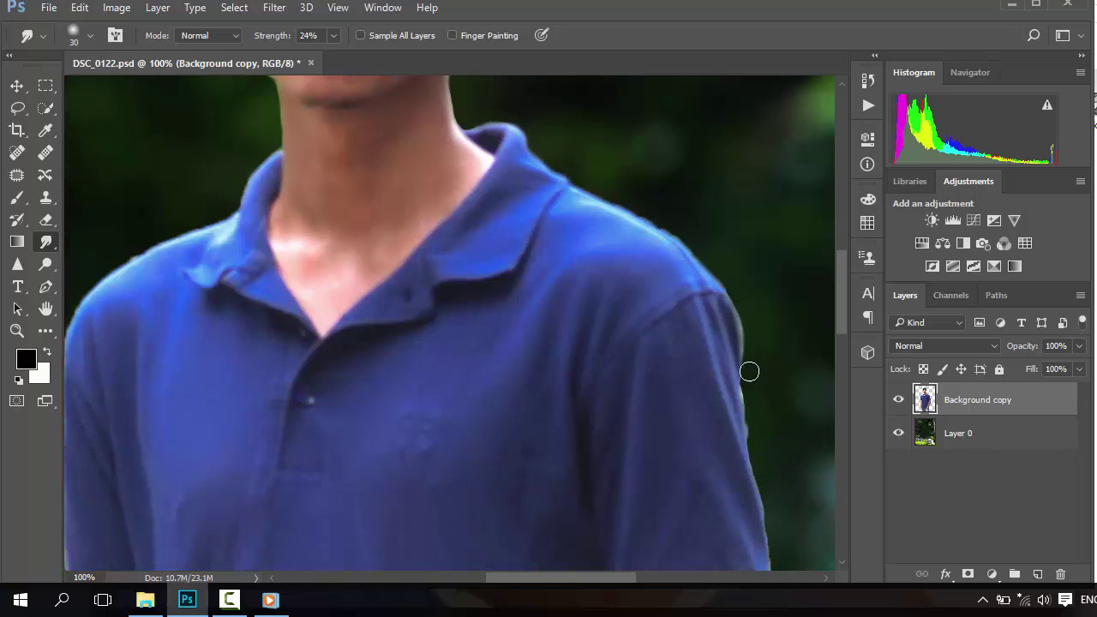
{"action": "scroll", "coordinate": [754, 386], "scroll_direction": "down", "scroll_amount": 4}
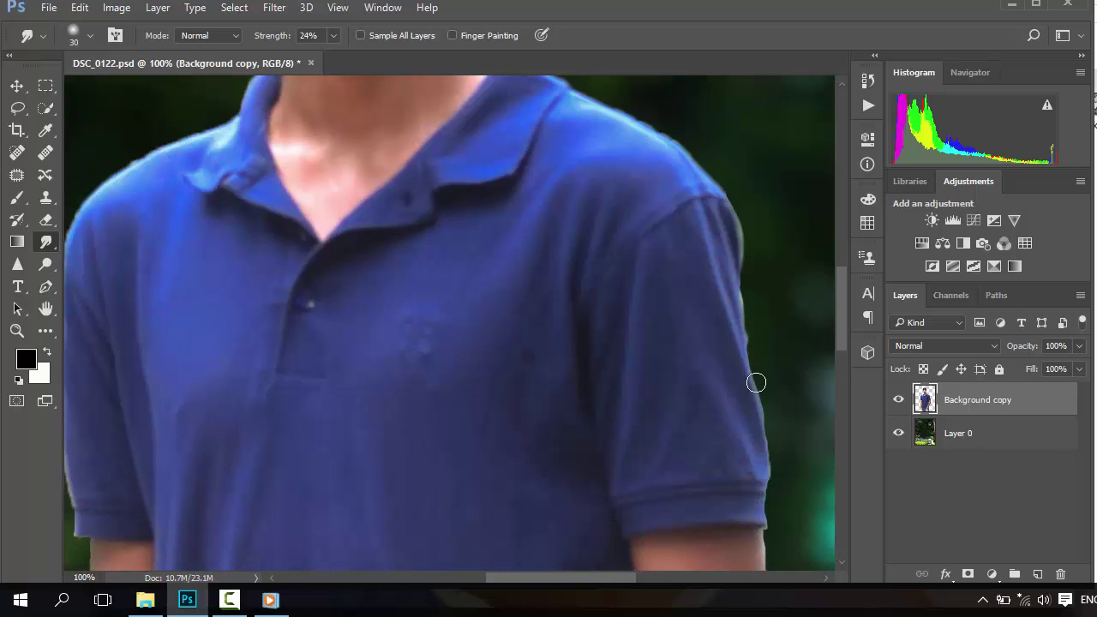
{"action": "scroll", "coordinate": [668, 412], "scroll_direction": "down", "scroll_amount": 4}
{"action": "scroll", "coordinate": [549, 420], "scroll_direction": "up", "scroll_amount": 4}
{"action": "scroll", "coordinate": [472, 380], "scroll_direction": "up", "scroll_amount": 4}
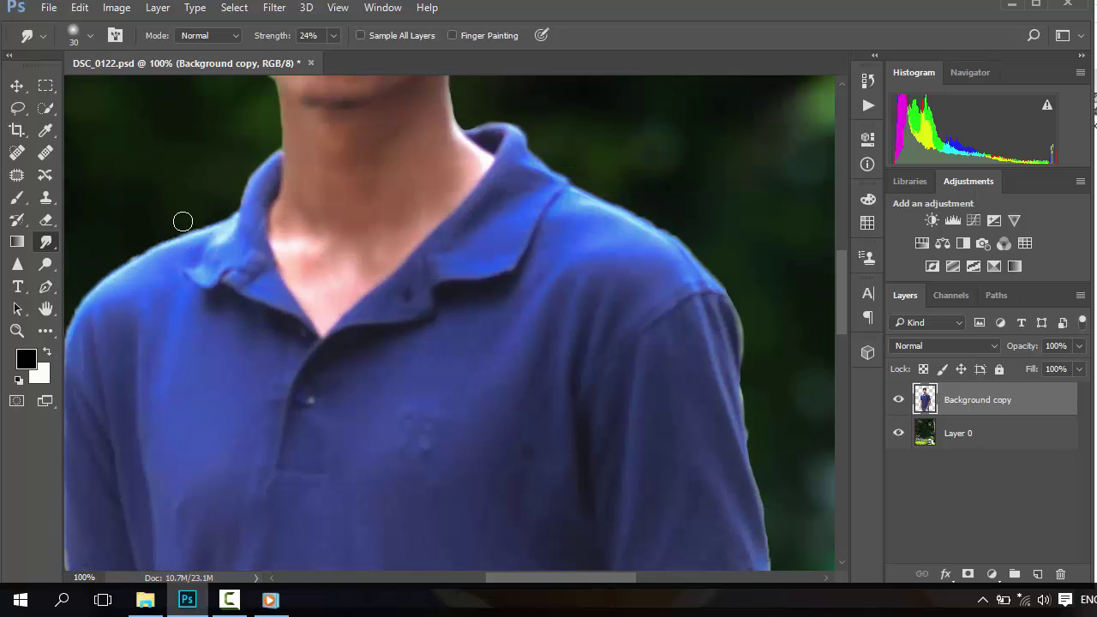
{"action": "scroll", "coordinate": [151, 414], "scroll_direction": "down", "scroll_amount": 5}
{"action": "scroll", "coordinate": [335, 203], "scroll_direction": "left", "scroll_amount": 6}
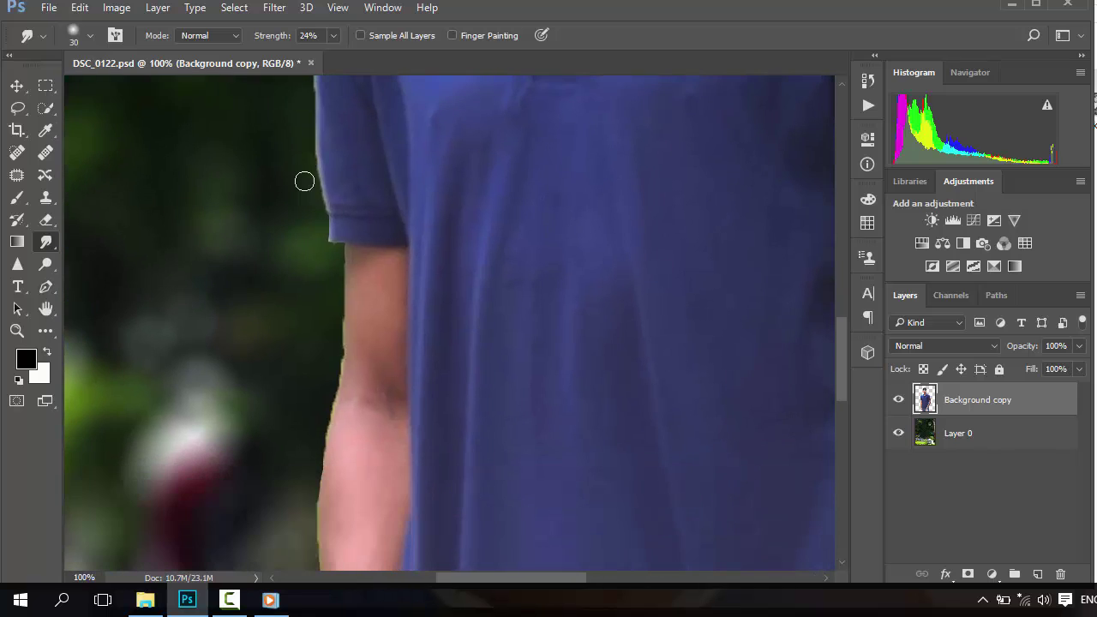
{"action": "scroll", "coordinate": [331, 218], "scroll_direction": "down", "scroll_amount": 2}
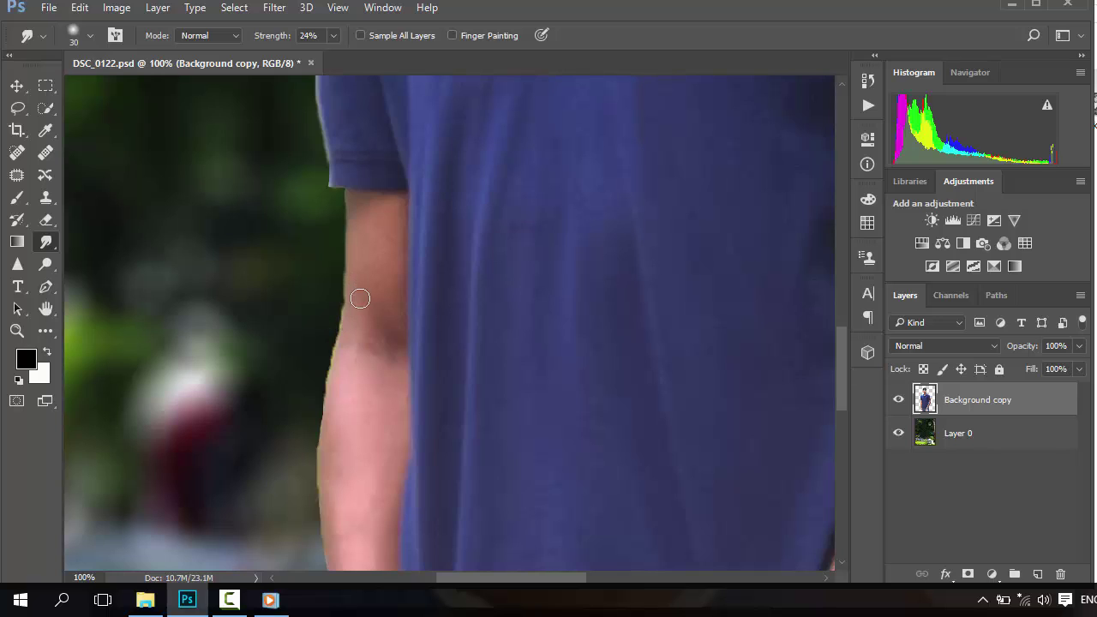
{"action": "scroll", "coordinate": [338, 283], "scroll_direction": "down", "scroll_amount": 2}
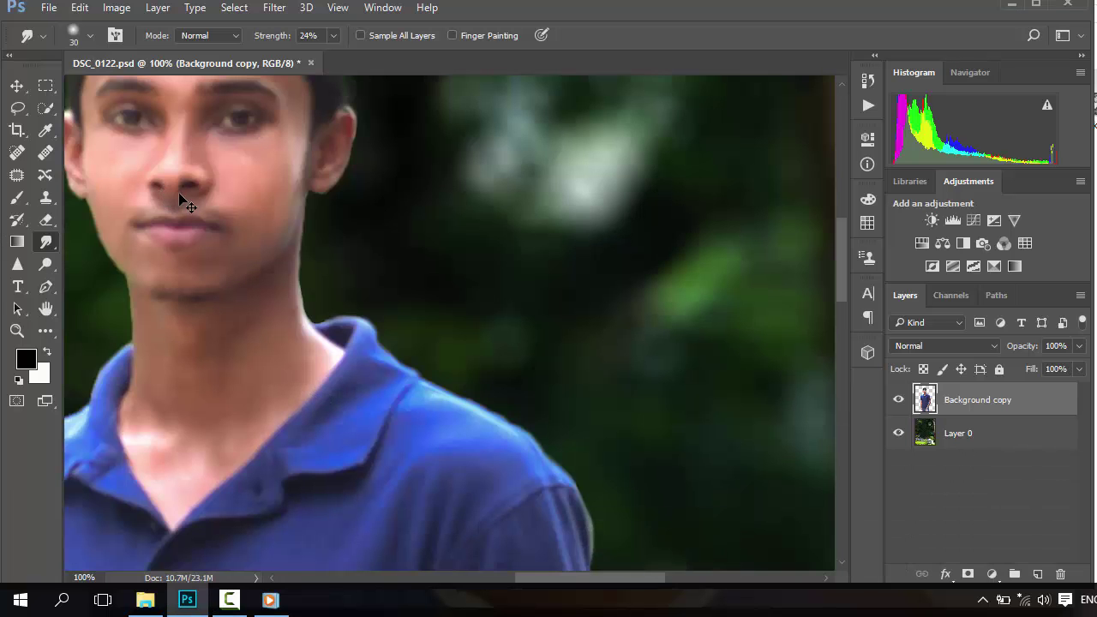
{"action": "key", "text": "ctrl+0"}
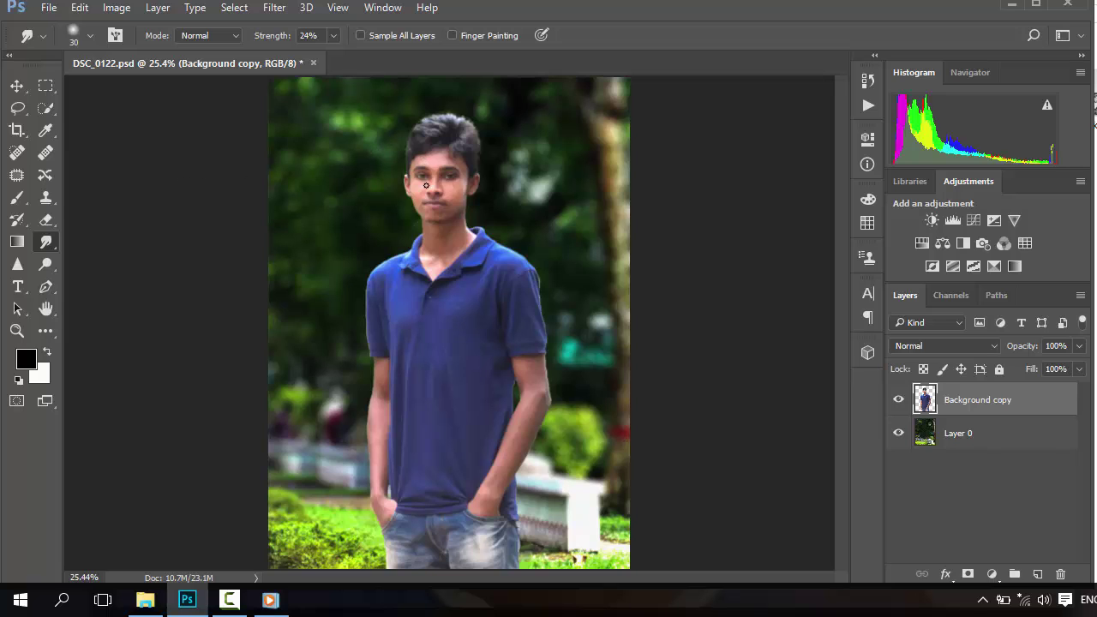
- Switch the Smudge tool to a bristle-style brush preset, keeping 30 px and 24% strength
{"action": "key", "text": "ctrl+plus"}
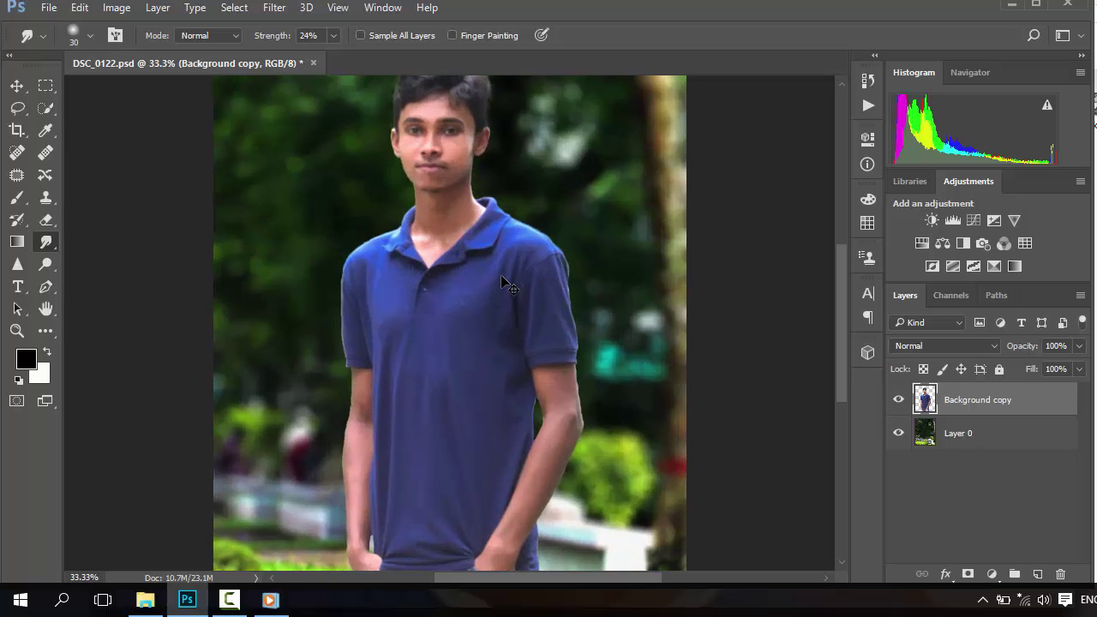
{"action": "key", "text": "ctrl+0"}
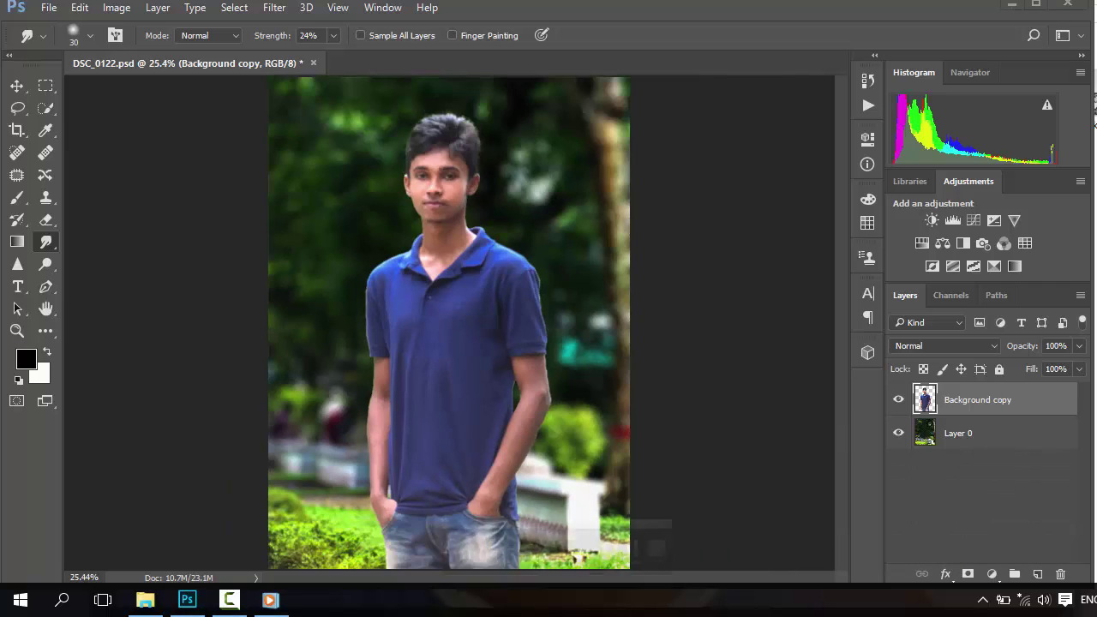
{"action": "left_click", "coordinate": [88, 38]}
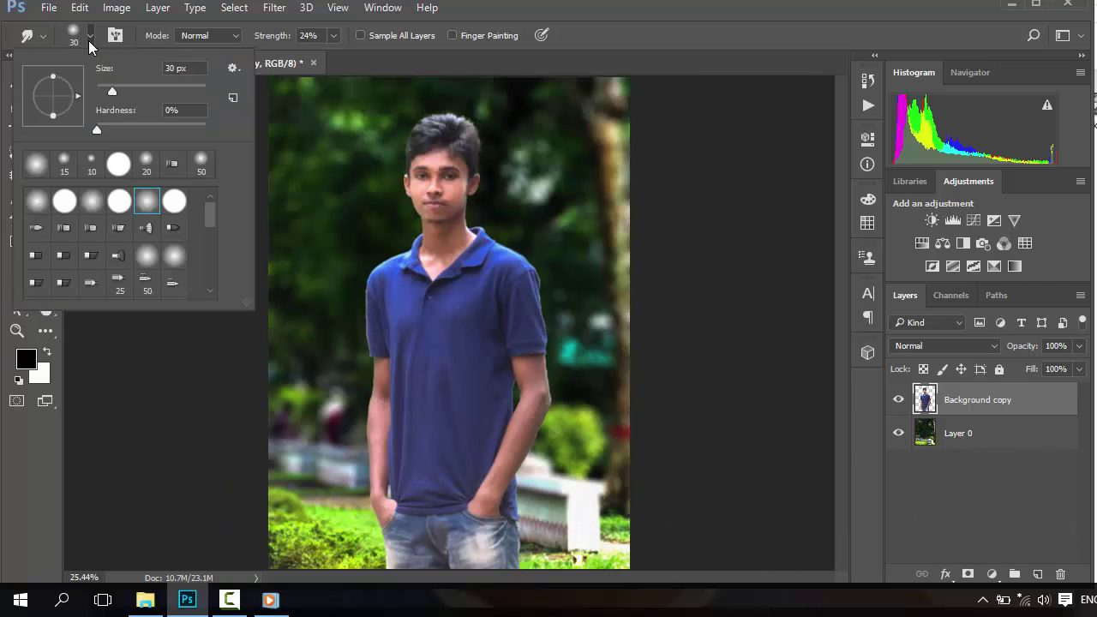
{"action": "left_click", "coordinate": [93, 236]}
{"action": "left_click", "coordinate": [483, 285]}
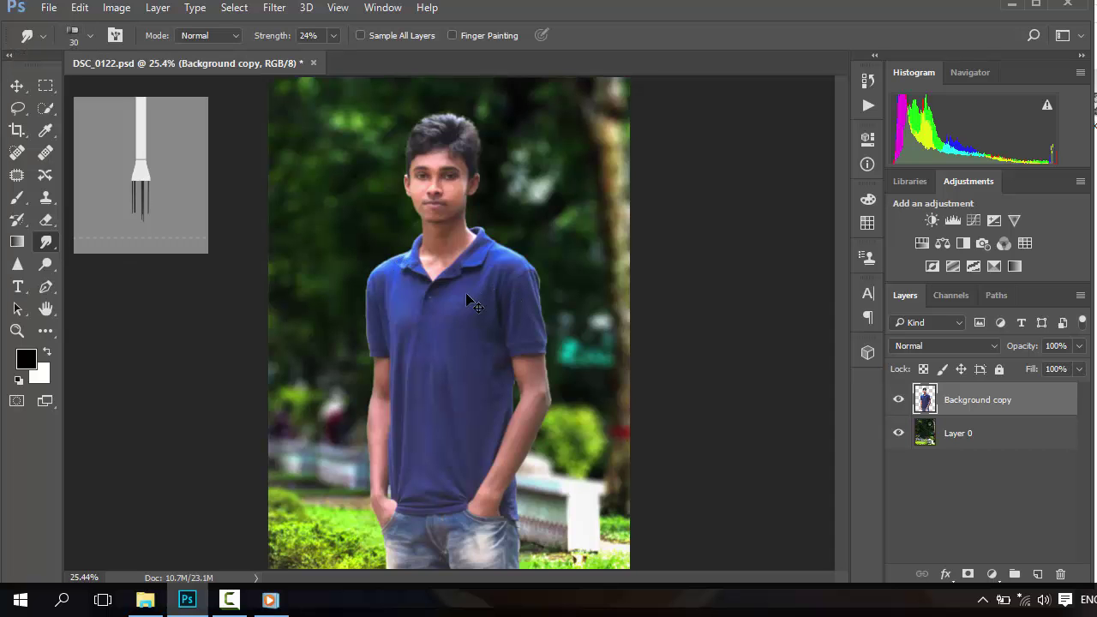
{"action": "scroll", "coordinate": [466, 293], "scroll_direction": "up", "scroll_amount": 1}
{"action": "scroll", "coordinate": [454, 300], "scroll_direction": "up", "scroll_amount": 1}
{"action": "scroll", "coordinate": [433, 311], "scroll_direction": "up", "scroll_amount": 1}
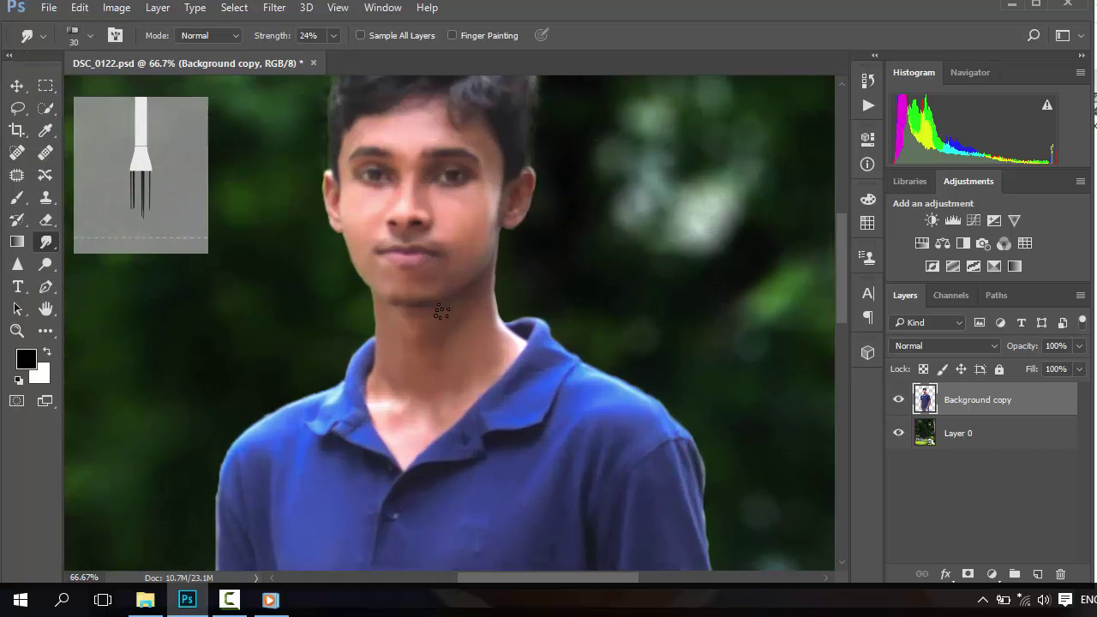
- Drag short upward bristle Smudge strokes to pull wisps from the top of the boy's hair
{"action": "scroll", "coordinate": [437, 314], "scroll_direction": "up", "scroll_amount": 1}
{"action": "scroll", "coordinate": [436, 304], "scroll_direction": "up", "scroll_amount": 2}
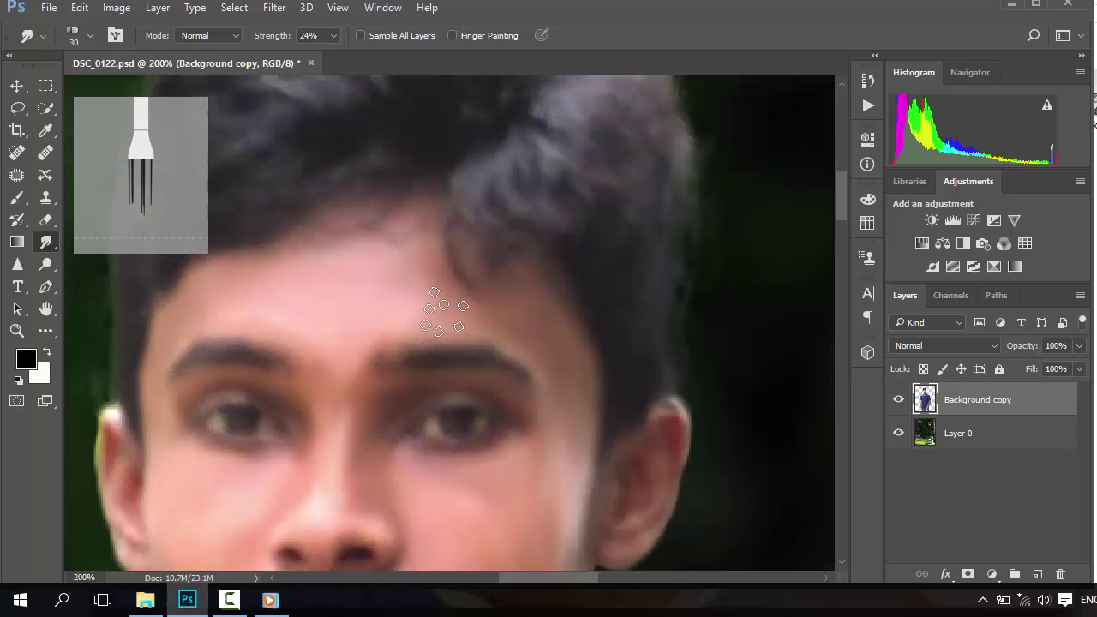
{"action": "scroll", "coordinate": [520, 320], "scroll_direction": "down", "scroll_amount": 1}
{"action": "scroll", "coordinate": [517, 321], "scroll_direction": "down", "scroll_amount": 1}
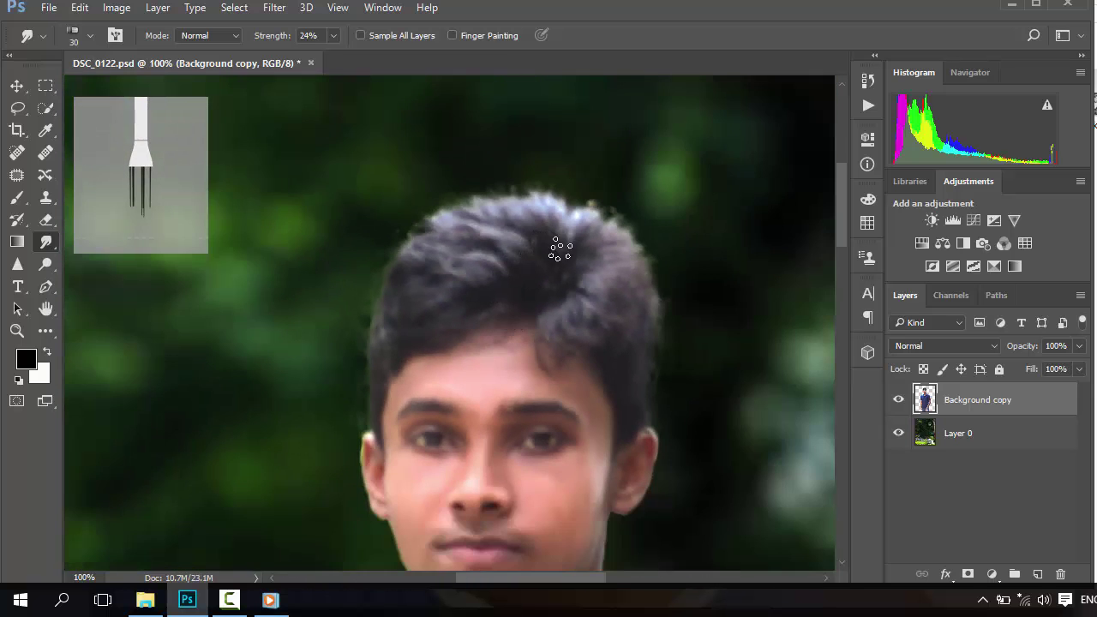
{"action": "mouse_move", "coordinate": [558, 238]}
{"action": "left_mouse_down"}
{"action": "mouse_move", "coordinate": [550, 193]}
{"action": "mouse_move", "coordinate": [506, 187]}
{"action": "mouse_move", "coordinate": [509, 202]}
{"action": "left_mouse_up"}
{"action": "mouse_move", "coordinate": [514, 240]}
{"action": "left_mouse_down"}
{"action": "mouse_move", "coordinate": [484, 190]}
{"action": "mouse_move", "coordinate": [491, 243]}
{"action": "left_mouse_up"}
- Set Smudge strength to 40% and pull hair wisps up and left across the crown
{"action": "left_click", "coordinate": [330, 37]}
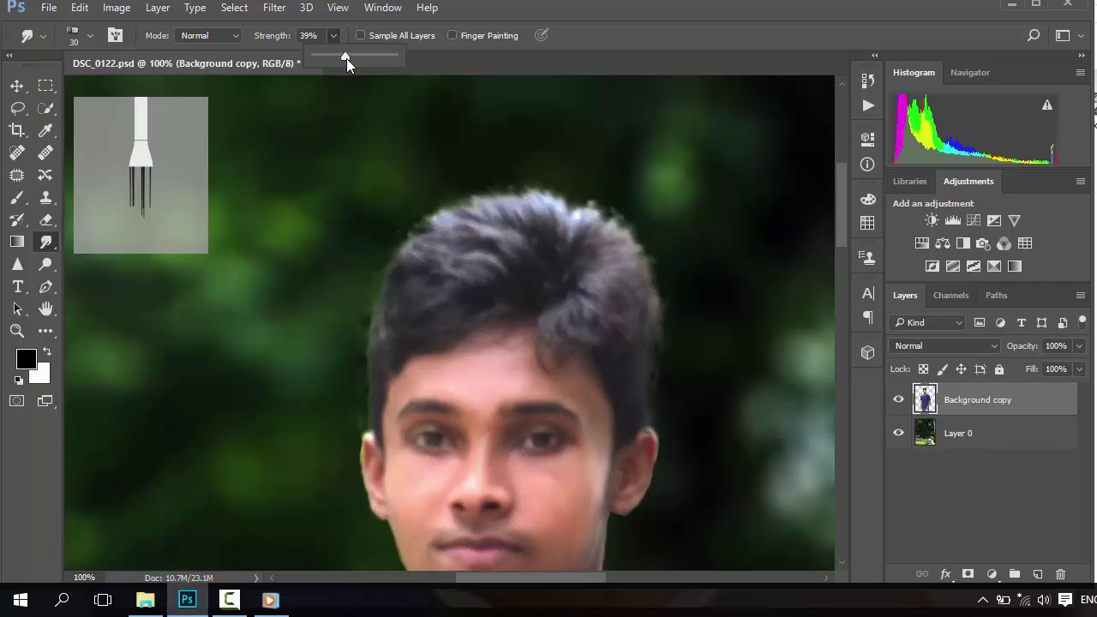
{"action": "left_click", "coordinate": [559, 232]}
{"action": "left_click_drag", "start_coordinate": [562, 231], "coordinate": [520, 184]}
{"action": "mouse_move", "coordinate": [525, 240]}
{"action": "left_mouse_down"}
{"action": "mouse_move", "coordinate": [514, 193]}
{"action": "mouse_move", "coordinate": [496, 180]}
{"action": "left_mouse_up"}
{"action": "mouse_move", "coordinate": [508, 238]}
{"action": "left_mouse_down"}
{"action": "mouse_move", "coordinate": [467, 196]}
{"action": "mouse_move", "coordinate": [444, 201]}
{"action": "left_mouse_up"}
{"action": "mouse_move", "coordinate": [530, 271]}
{"action": "left_mouse_down"}
{"action": "mouse_move", "coordinate": [497, 234]}
{"action": "mouse_move", "coordinate": [460, 235]}
{"action": "mouse_move", "coordinate": [441, 203]}
{"action": "left_mouse_up"}
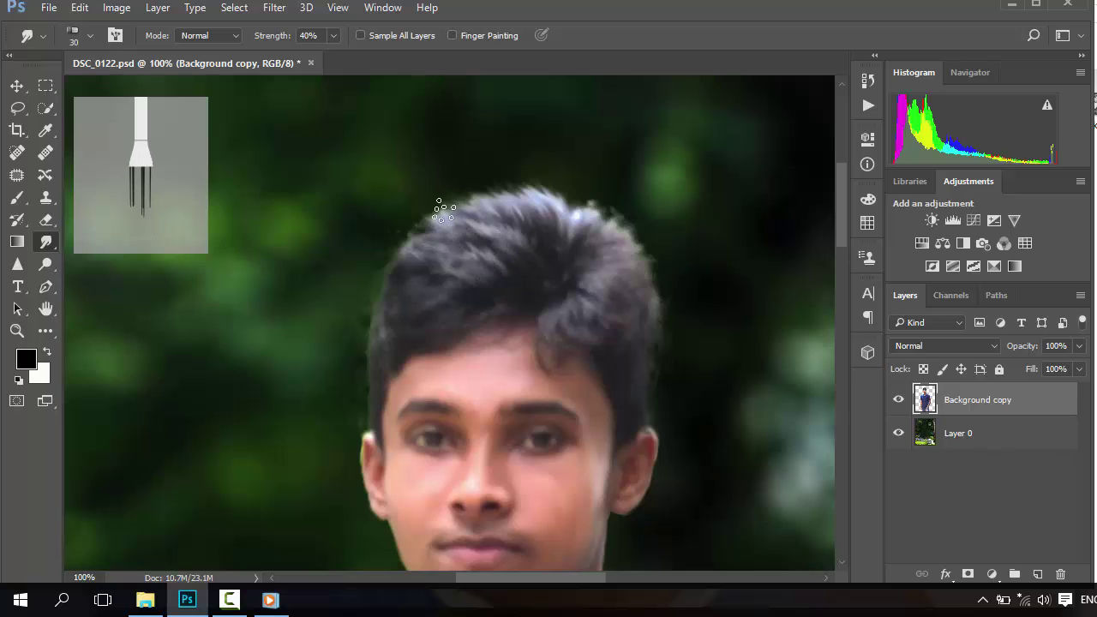
{"action": "mouse_move", "coordinate": [488, 235]}
{"action": "left_mouse_down"}
{"action": "mouse_move", "coordinate": [462, 205]}
{"action": "mouse_move", "coordinate": [440, 202]}
{"action": "left_mouse_up"}
- Smudge strands along the upper-left hair edge, the hairline and the right side of the hair
{"action": "mouse_move", "coordinate": [456, 256]}
{"action": "left_mouse_down"}
{"action": "mouse_move", "coordinate": [443, 233]}
{"action": "mouse_move", "coordinate": [420, 225]}
{"action": "mouse_move", "coordinate": [392, 240]}
{"action": "left_mouse_up"}
{"action": "left_click_drag", "start_coordinate": [429, 274], "coordinate": [379, 260]}
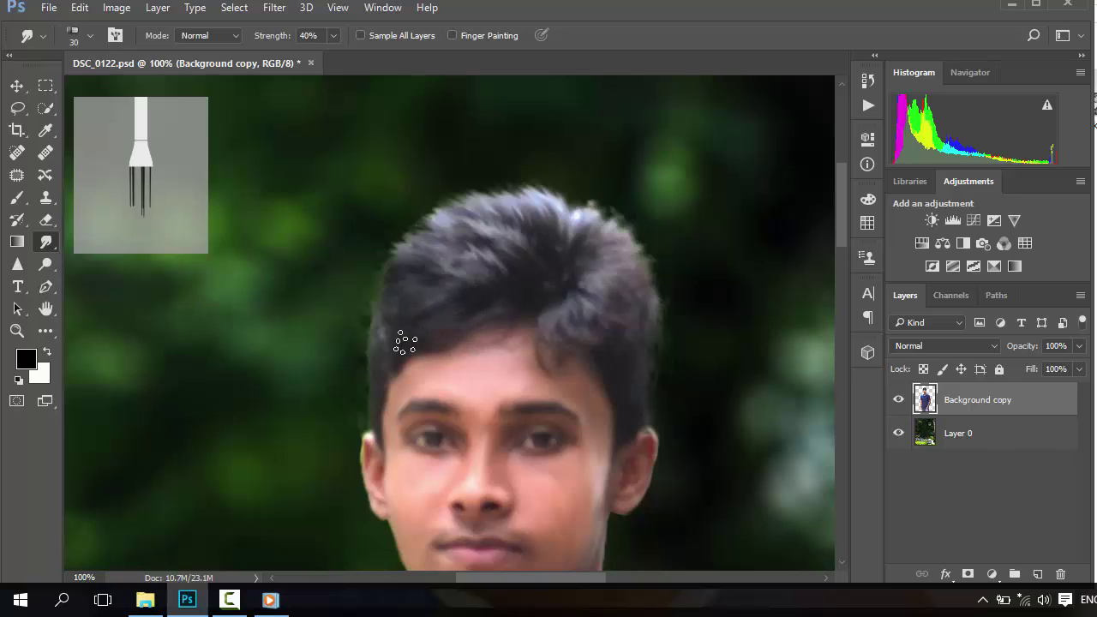
{"action": "left_click_drag", "start_coordinate": [539, 294], "coordinate": [474, 345]}
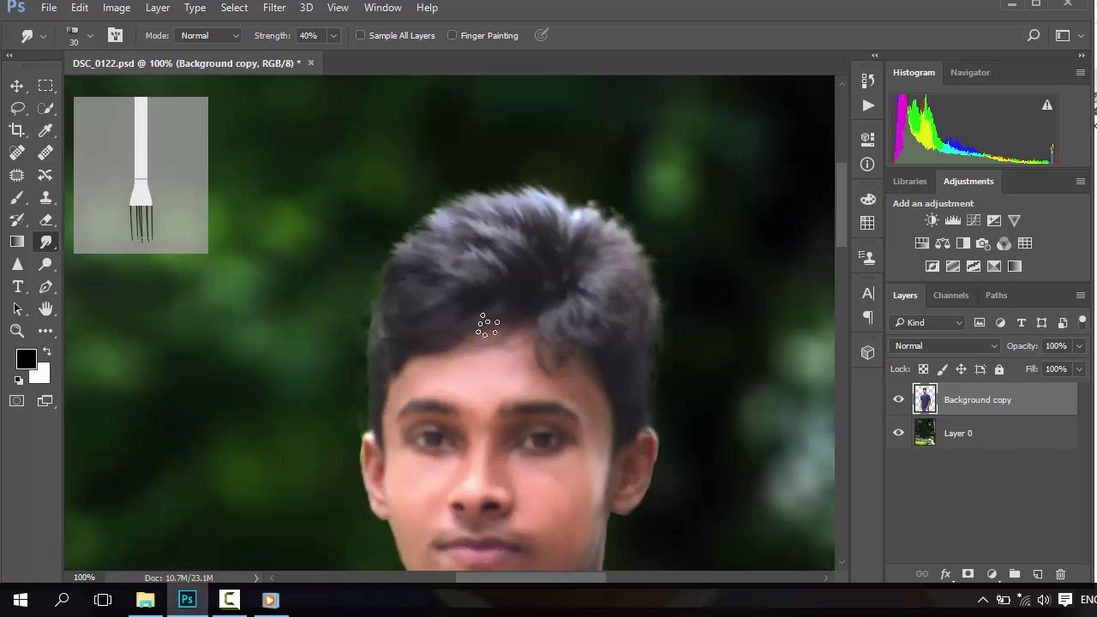
{"action": "left_click_drag", "start_coordinate": [535, 323], "coordinate": [528, 322]}
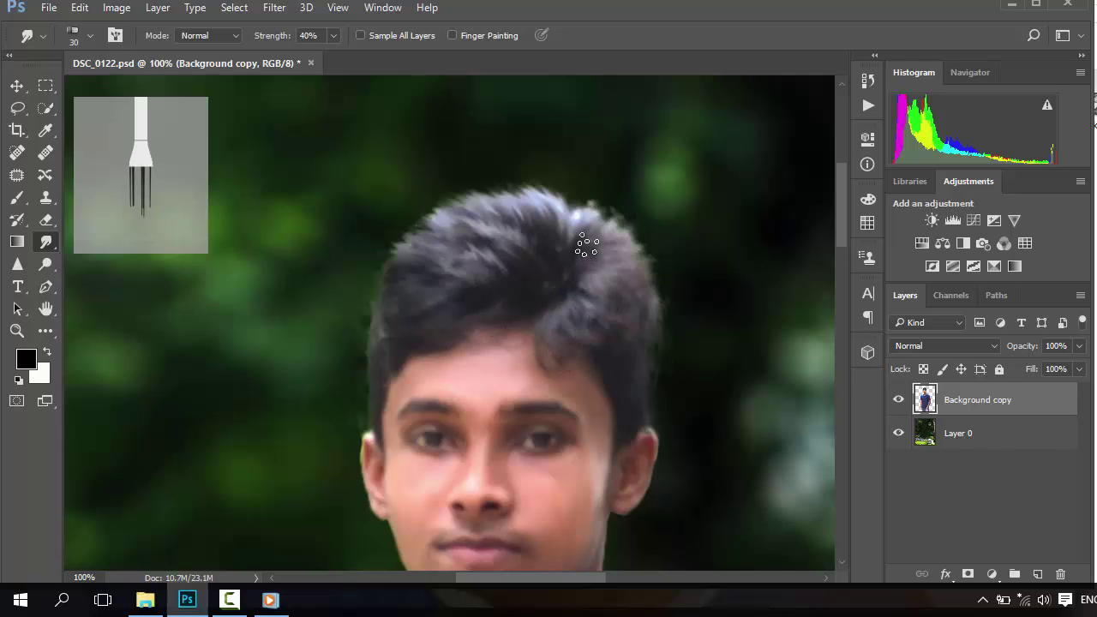
{"action": "mouse_move", "coordinate": [629, 245]}
{"action": "left_mouse_down"}
{"action": "mouse_move", "coordinate": [637, 291]}
{"action": "mouse_move", "coordinate": [652, 304]}
{"action": "left_mouse_up"}
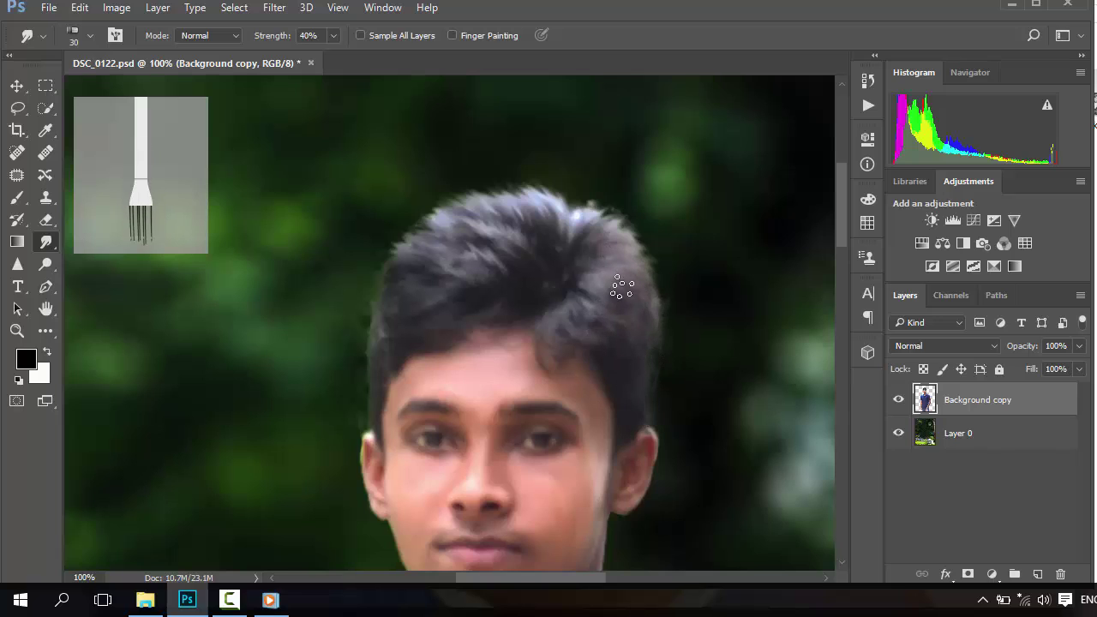
{"action": "mouse_move", "coordinate": [579, 227]}
{"action": "left_mouse_down"}
{"action": "mouse_move", "coordinate": [604, 240]}
{"action": "mouse_move", "coordinate": [574, 215]}
{"action": "left_mouse_up"}
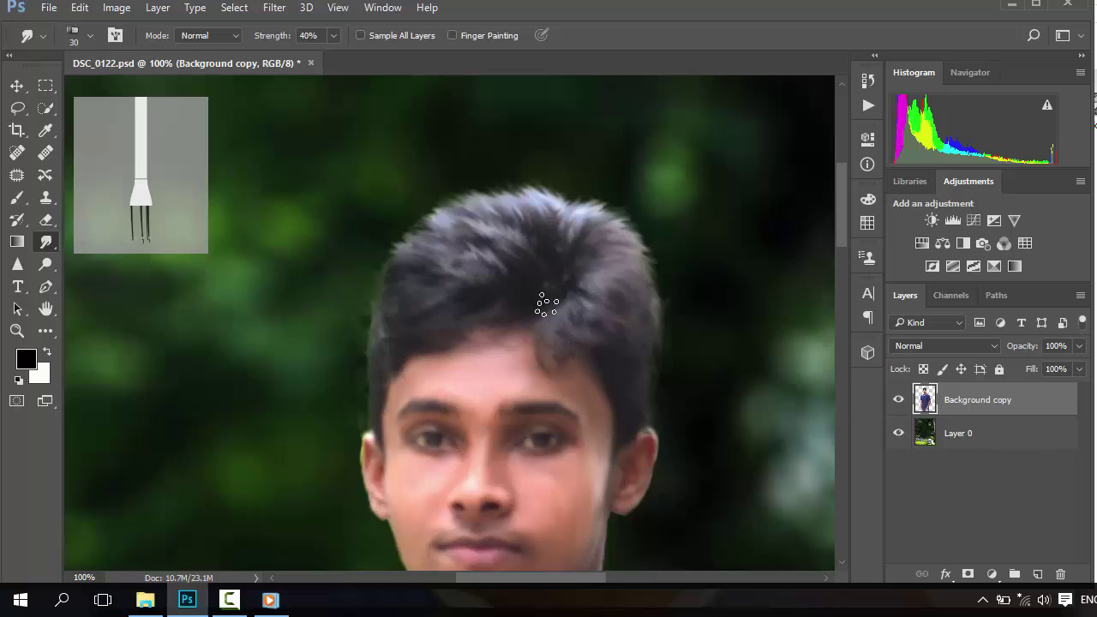
{"action": "scroll", "coordinate": [537, 321], "scroll_direction": "up", "scroll_amount": 1}
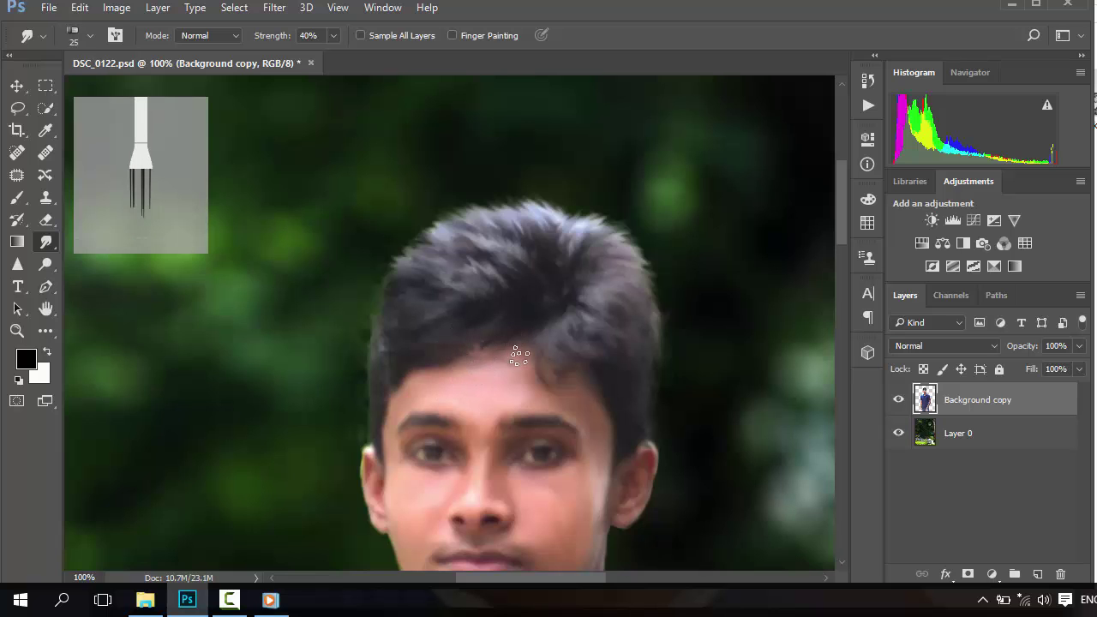
- Smudge the hairline above the forehead with a smaller brush, then the left hair edge at 25 px
{"action": "scroll", "coordinate": [518, 364], "scroll_direction": "up", "scroll_amount": 1}
{"action": "key", "text": "bracketleft"}
{"action": "key", "text": "bracketleft"}
{"action": "key", "text": "bracketleft"}
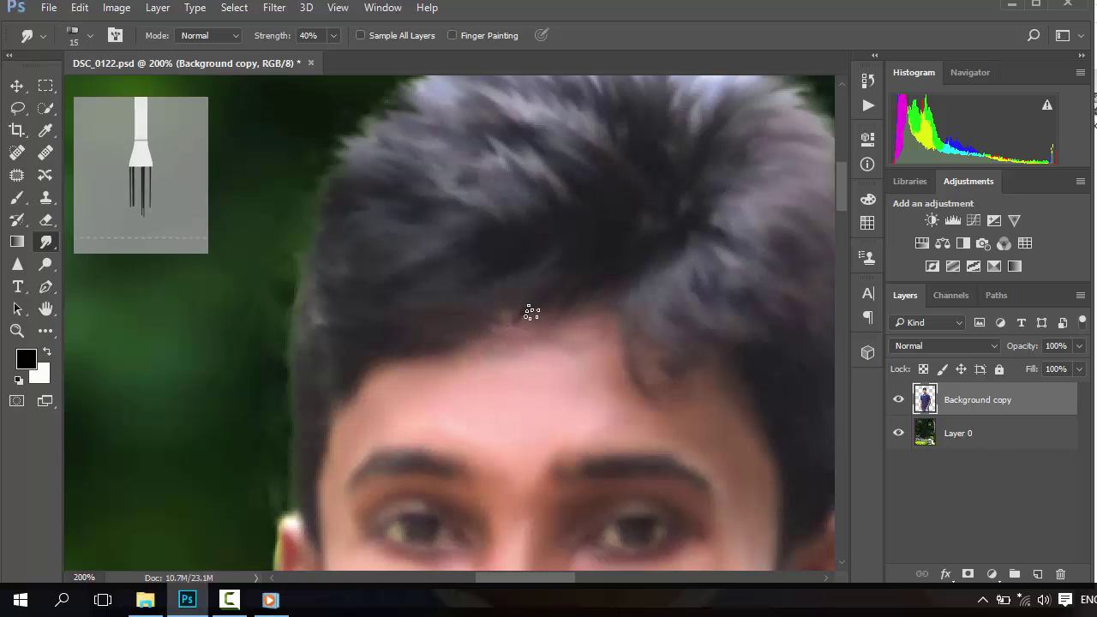
{"action": "mouse_move", "coordinate": [531, 308]}
{"action": "left_mouse_down"}
{"action": "mouse_move", "coordinate": [543, 291]}
{"action": "mouse_move", "coordinate": [497, 318]}
{"action": "mouse_move", "coordinate": [574, 297]}
{"action": "left_mouse_up"}
{"action": "scroll", "coordinate": [487, 363], "scroll_direction": "down", "scroll_amount": 1}
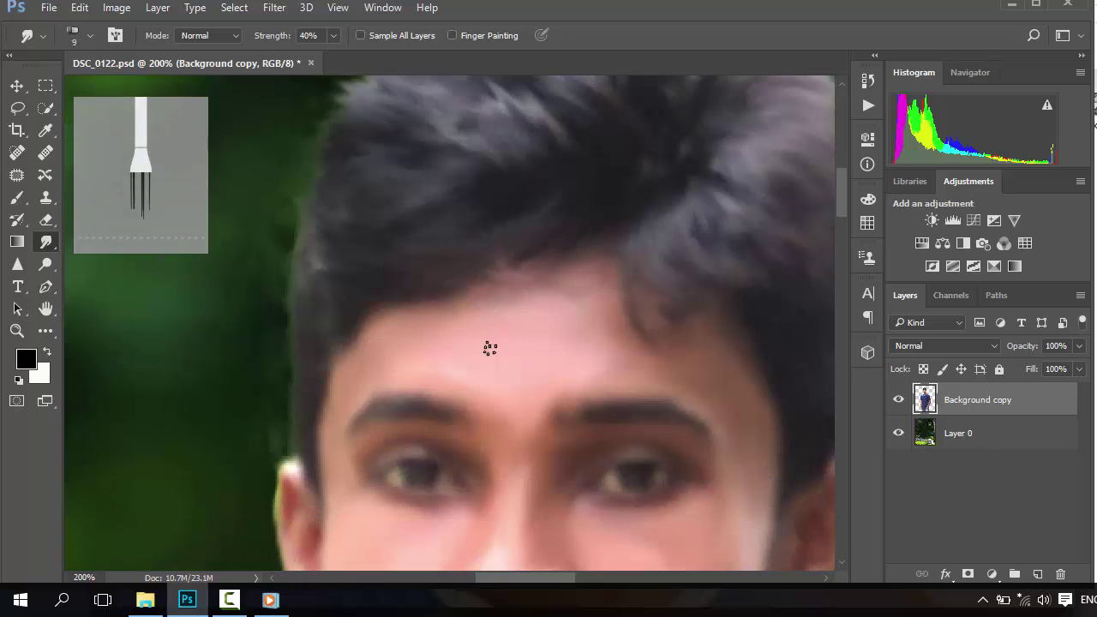
{"action": "scroll", "coordinate": [505, 350], "scroll_direction": "up", "scroll_amount": 1}
{"action": "scroll", "coordinate": [443, 335], "scroll_direction": "up", "scroll_amount": 2}
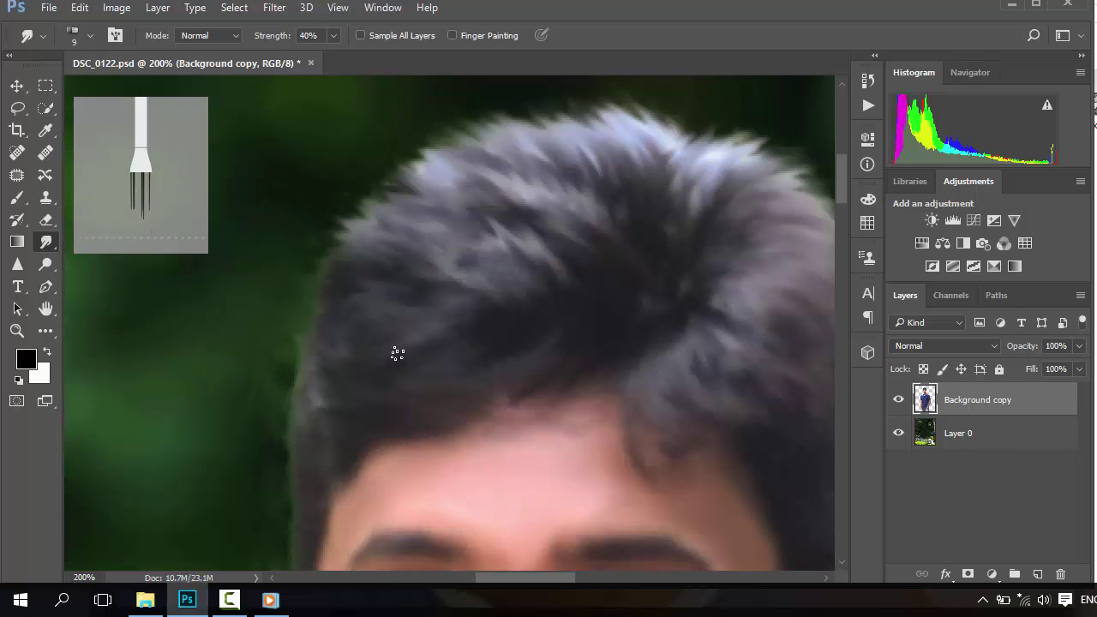
{"action": "key", "text": "bracketright"}
{"action": "key", "text": "bracketright"}
{"action": "key", "text": "bracketright"}
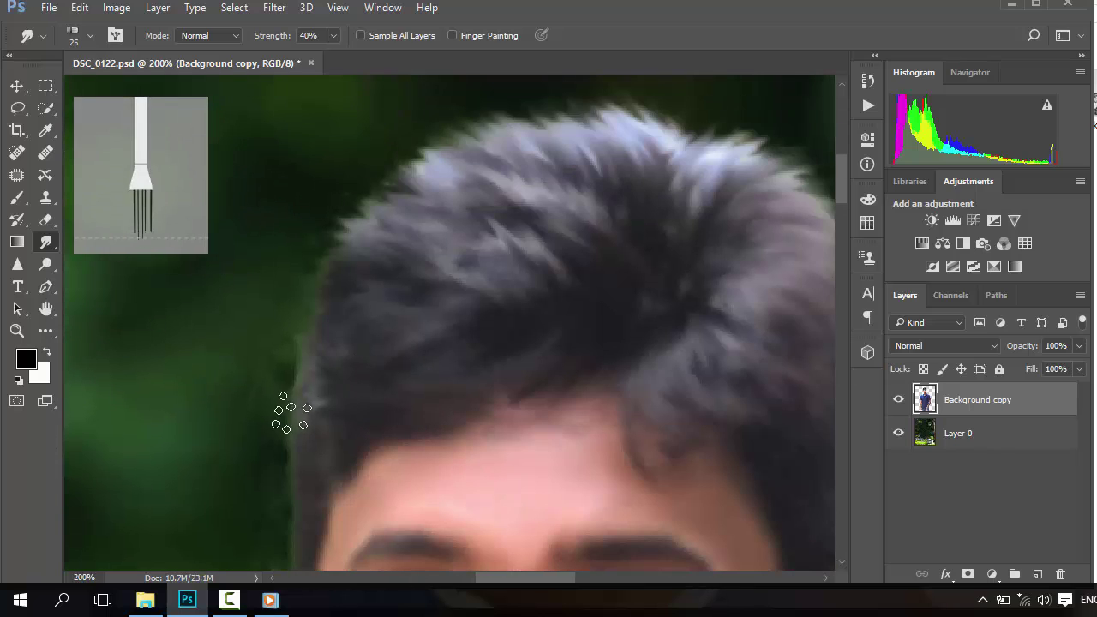
{"action": "mouse_move", "coordinate": [291, 412]}
{"action": "left_mouse_down"}
{"action": "mouse_move", "coordinate": [332, 278]}
{"action": "mouse_move", "coordinate": [386, 310]}
{"action": "left_mouse_up"}
- Replace the bristle tip with a soft round 25 px, 0% hardness brush, zoomed in on the face
{"action": "key", "text": "ctrl+0"}
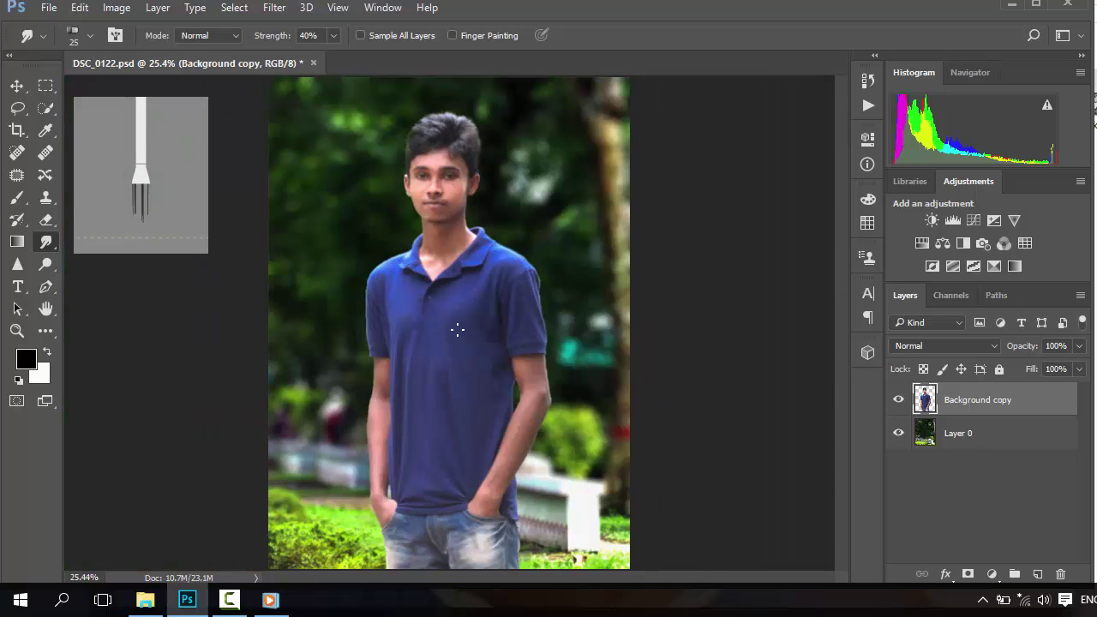
{"action": "key", "text": "ctrl+plus"}
{"action": "key", "text": "ctrl+plus"}
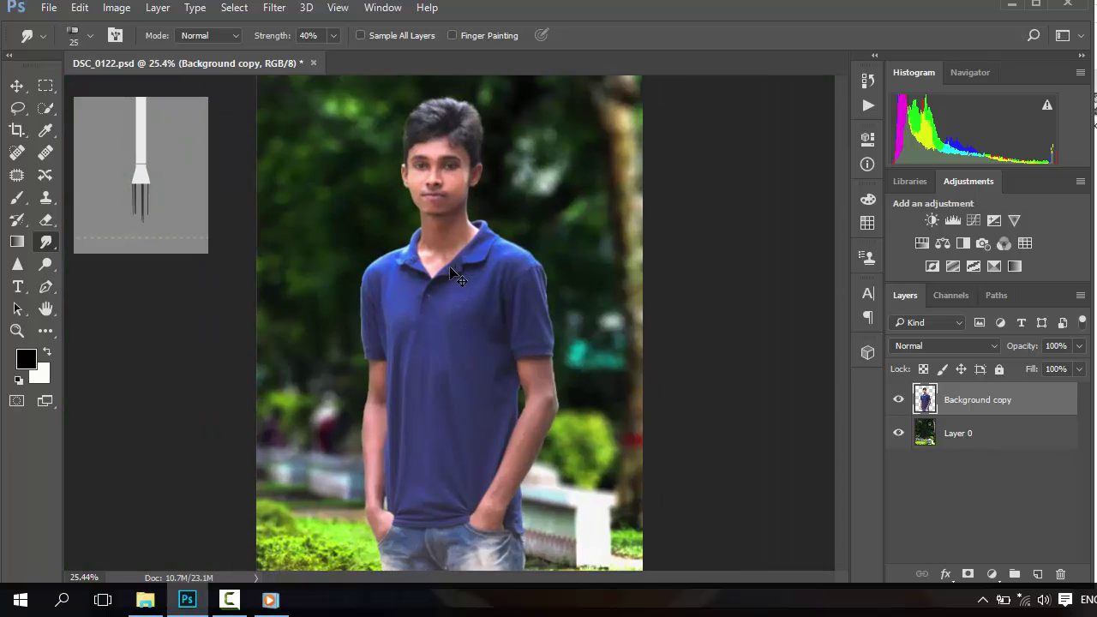
{"action": "scroll", "coordinate": [463, 295], "scroll_direction": "up", "scroll_amount": 5}
{"action": "key", "text": "ctrl+plus"}
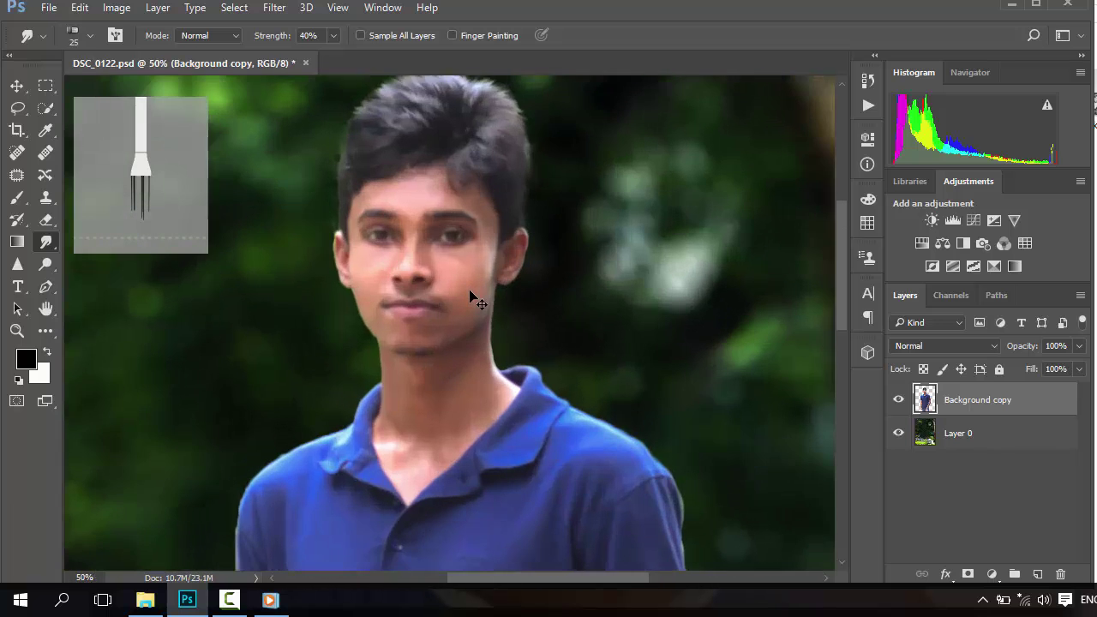
{"action": "key", "text": "ctrl+plus"}
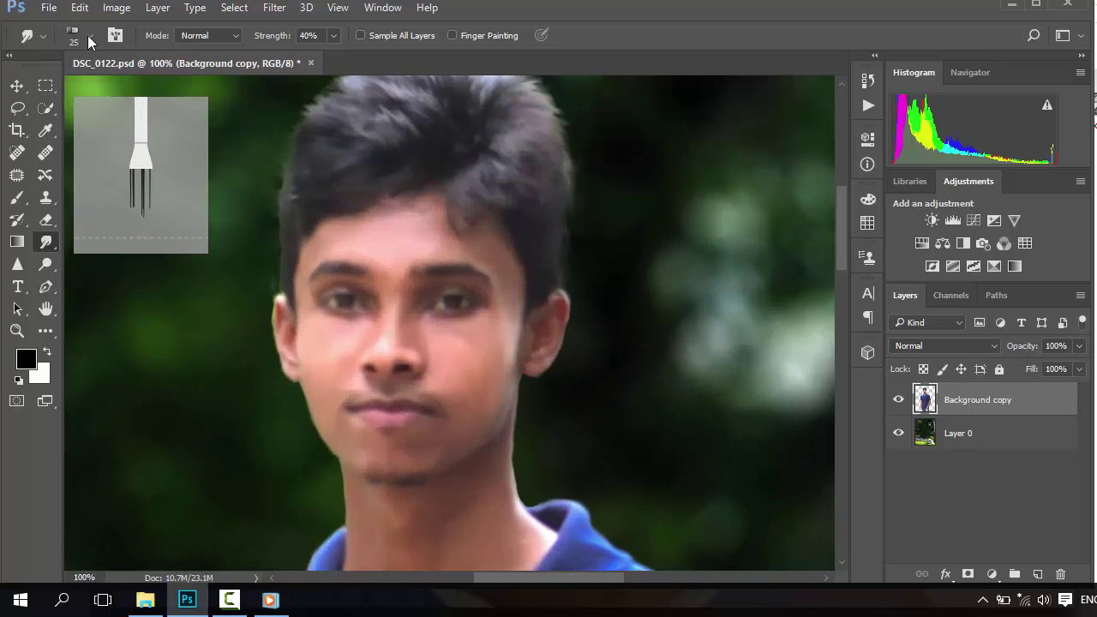
{"action": "left_click", "coordinate": [88, 35]}
{"action": "left_click", "coordinate": [92, 200]}
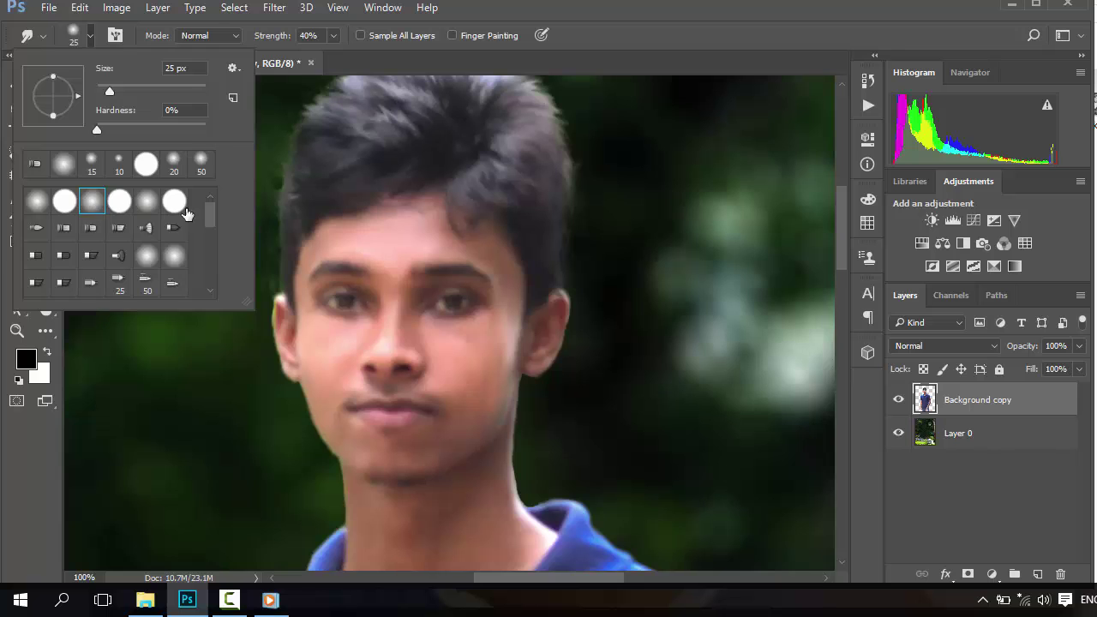
{"action": "key", "text": "Return"}
{"action": "key", "text": "ctrl+plus"}
{"action": "scroll", "coordinate": [409, 253], "scroll_direction": "up", "scroll_amount": 3}
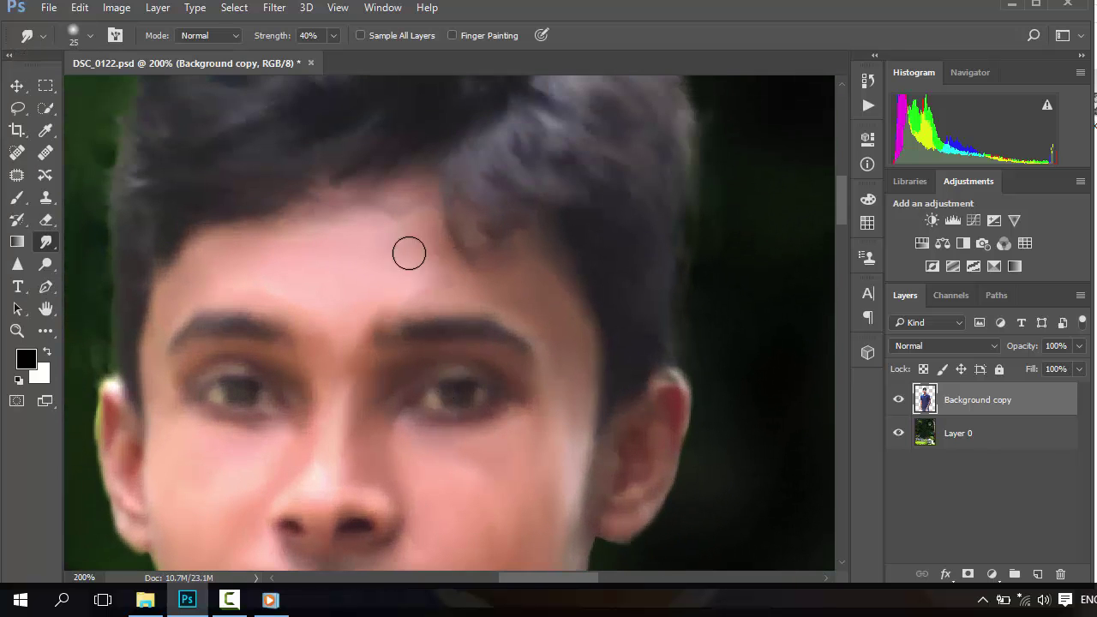
- Lower Smudge strength to 25% and smooth the forehead skin and the lower edge of the ear
{"action": "left_click", "coordinate": [334, 36]}
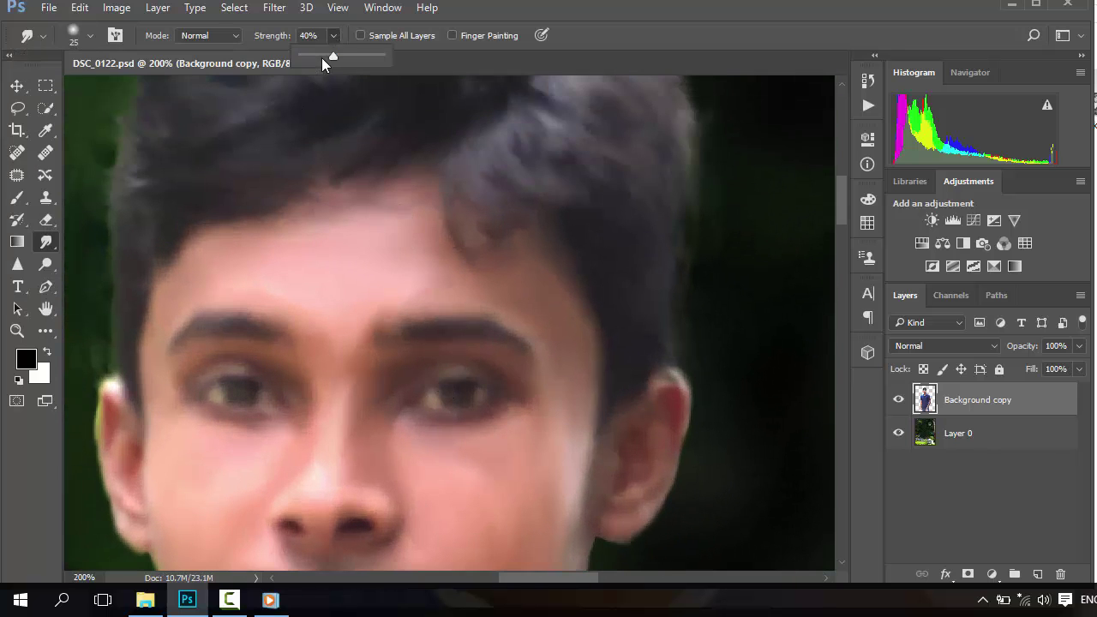
{"action": "left_click", "coordinate": [321, 56]}
{"action": "mouse_move", "coordinate": [524, 301]}
{"action": "left_mouse_down"}
{"action": "mouse_move", "coordinate": [512, 284]}
{"action": "mouse_move", "coordinate": [224, 240]}
{"action": "left_mouse_up"}
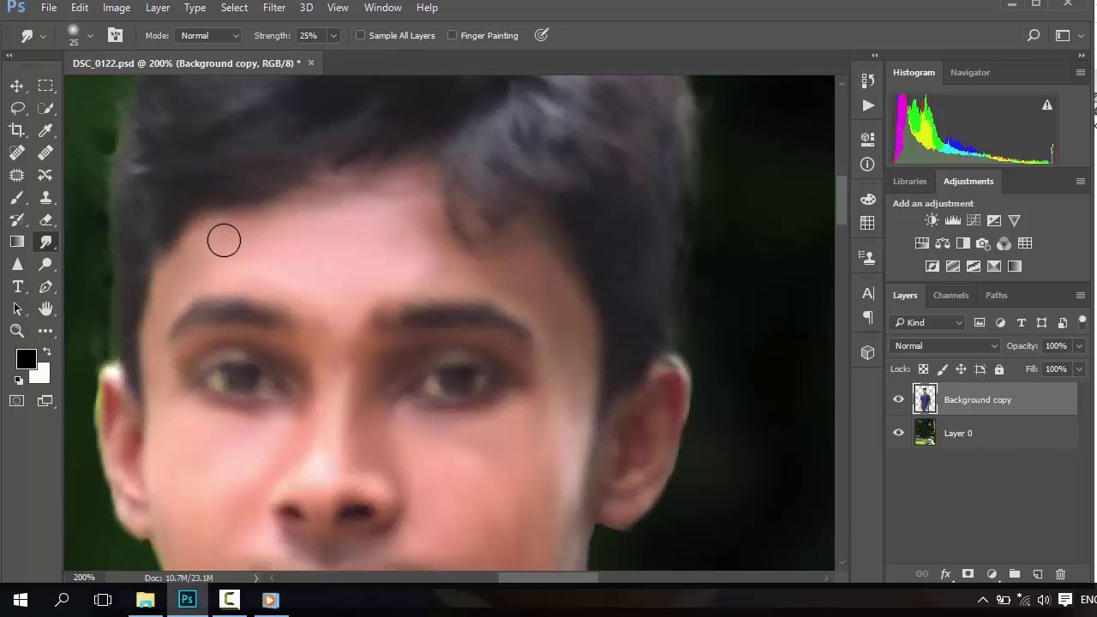
{"action": "scroll", "coordinate": [224, 240], "scroll_direction": "down", "scroll_amount": 1}
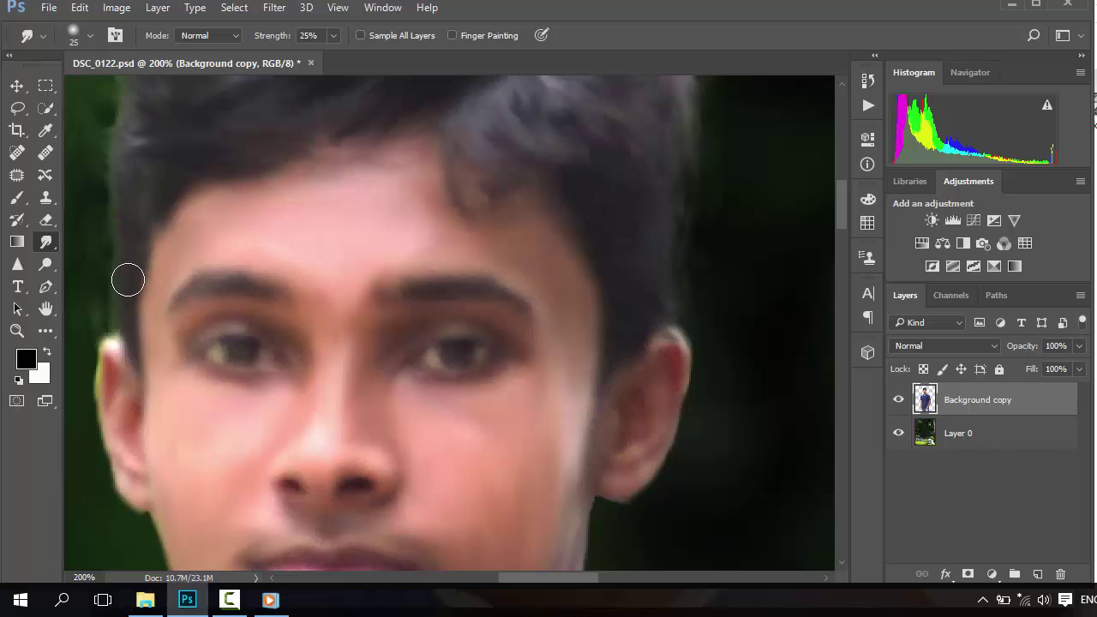
{"action": "scroll", "coordinate": [597, 331], "scroll_direction": "down", "scroll_amount": 2}
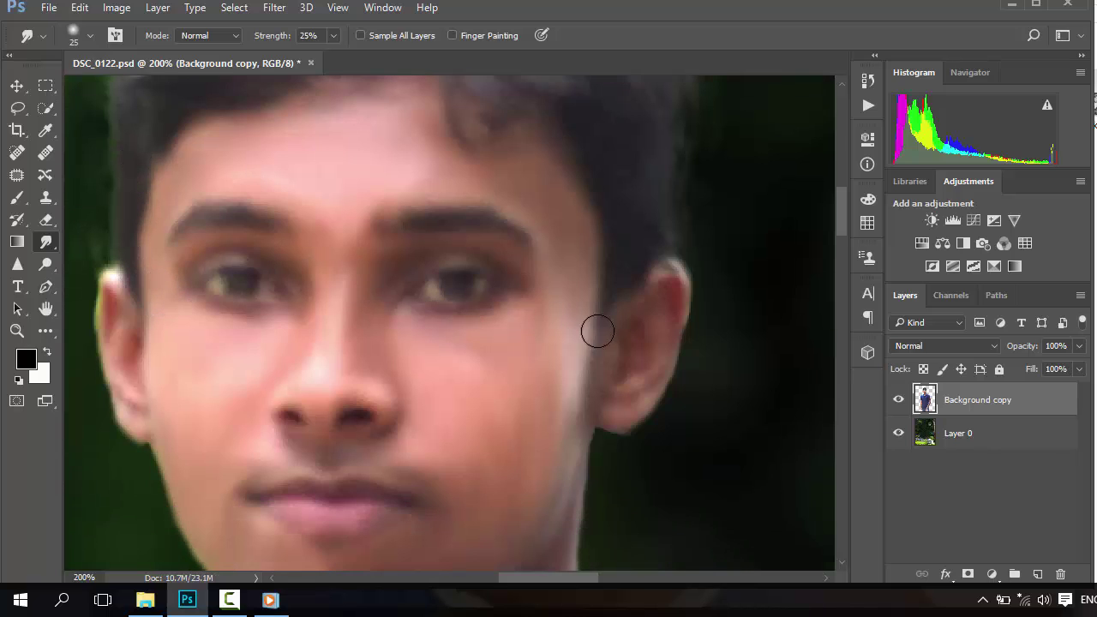
{"action": "scroll", "coordinate": [598, 331], "scroll_direction": "down", "scroll_amount": 2}
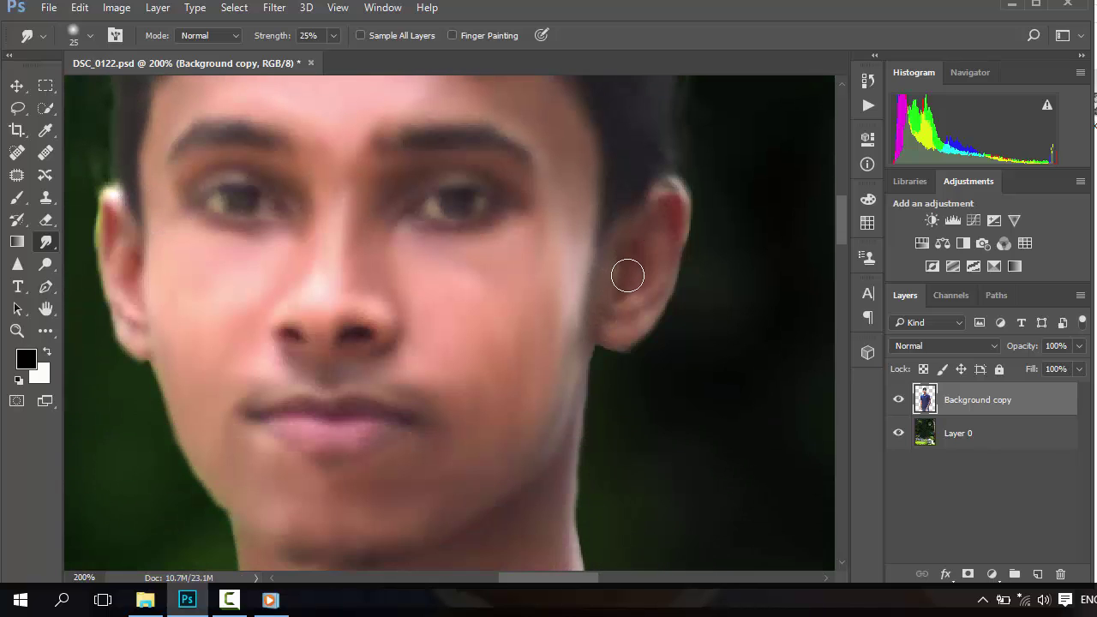
{"action": "mouse_move", "coordinate": [627, 275]}
{"action": "left_mouse_down"}
{"action": "mouse_move", "coordinate": [623, 349]}
{"action": "mouse_move", "coordinate": [666, 196]}
{"action": "left_mouse_up"}
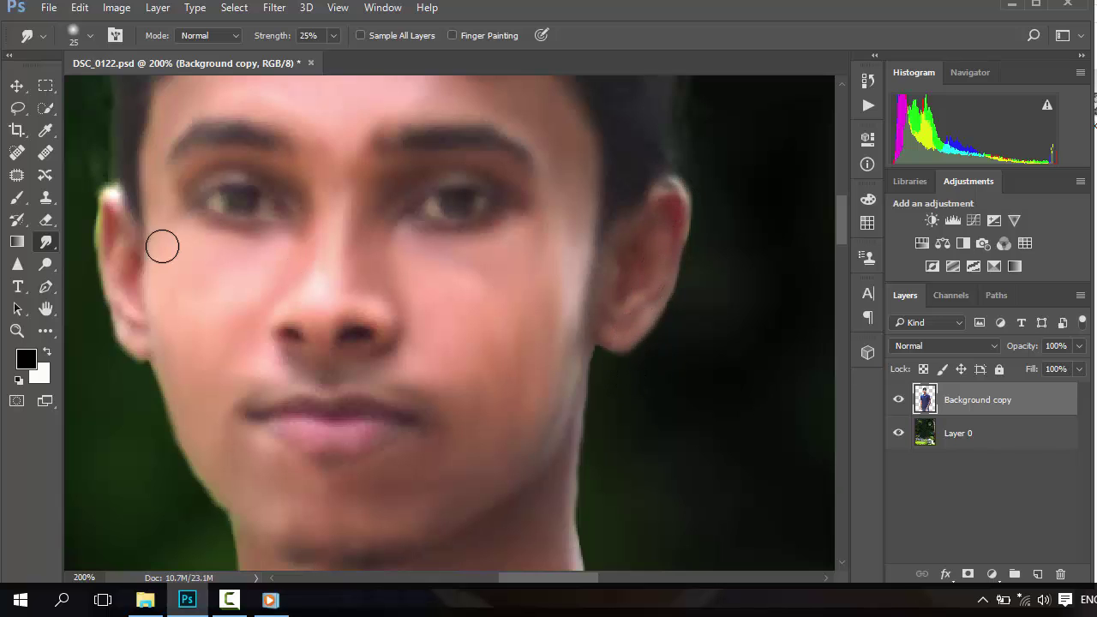
{"action": "mouse_move", "coordinate": [173, 290]}
{"action": "left_mouse_down"}
{"action": "mouse_move", "coordinate": [245, 269]}
{"action": "mouse_move", "coordinate": [319, 278]}
{"action": "left_mouse_up"}
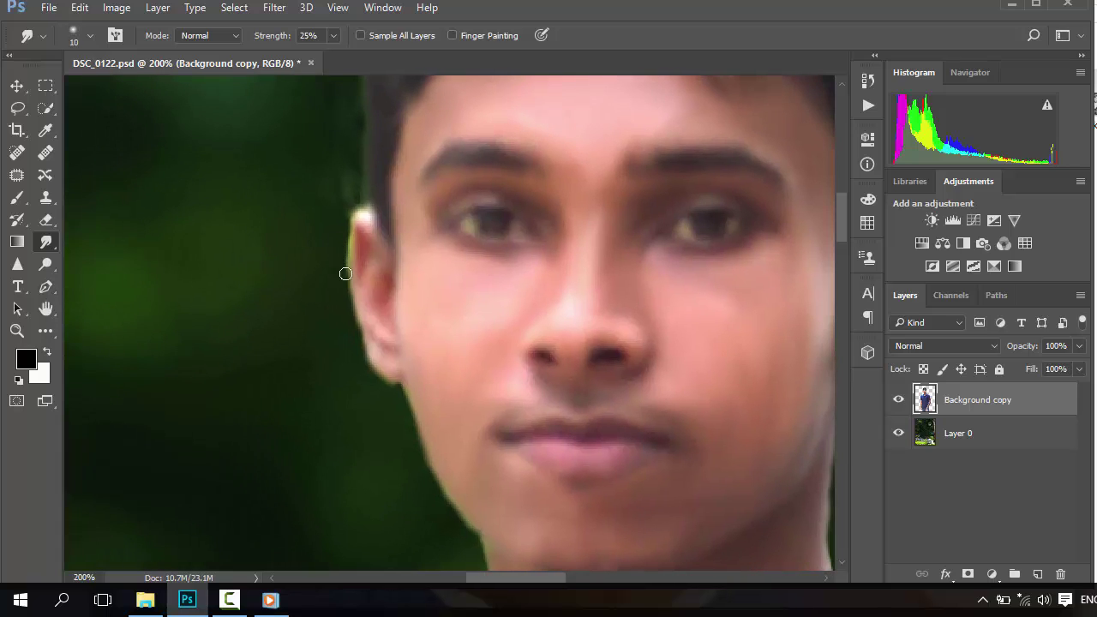
- Undo the last stroke and enlarge the Smudge brush to 20 px
{"action": "left_click", "coordinate": [240, 606]}
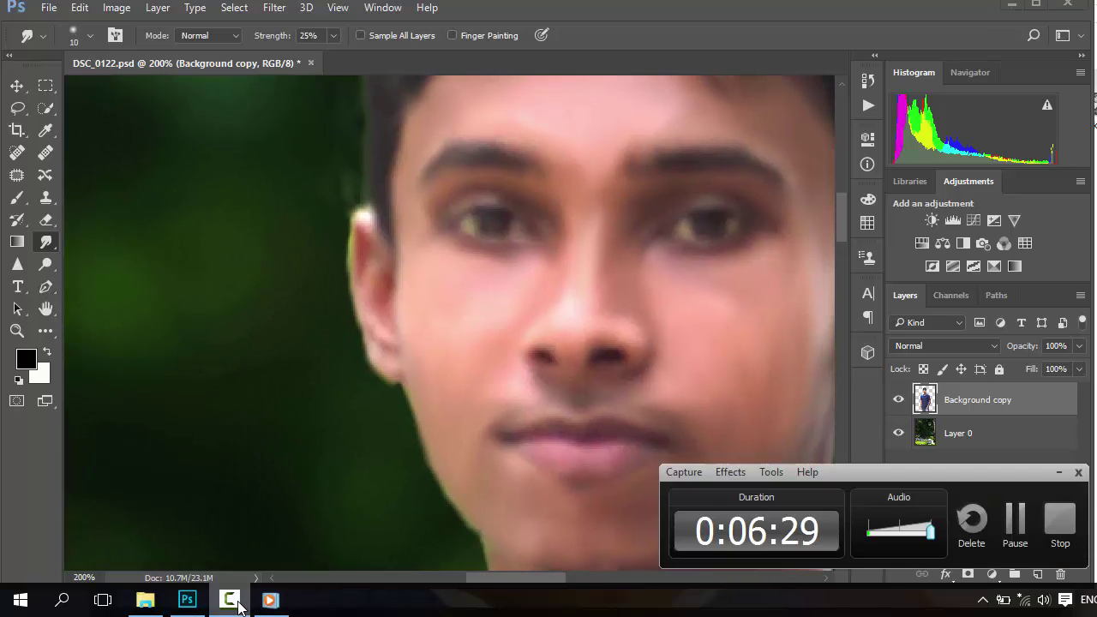
{"action": "left_click", "coordinate": [240, 606]}
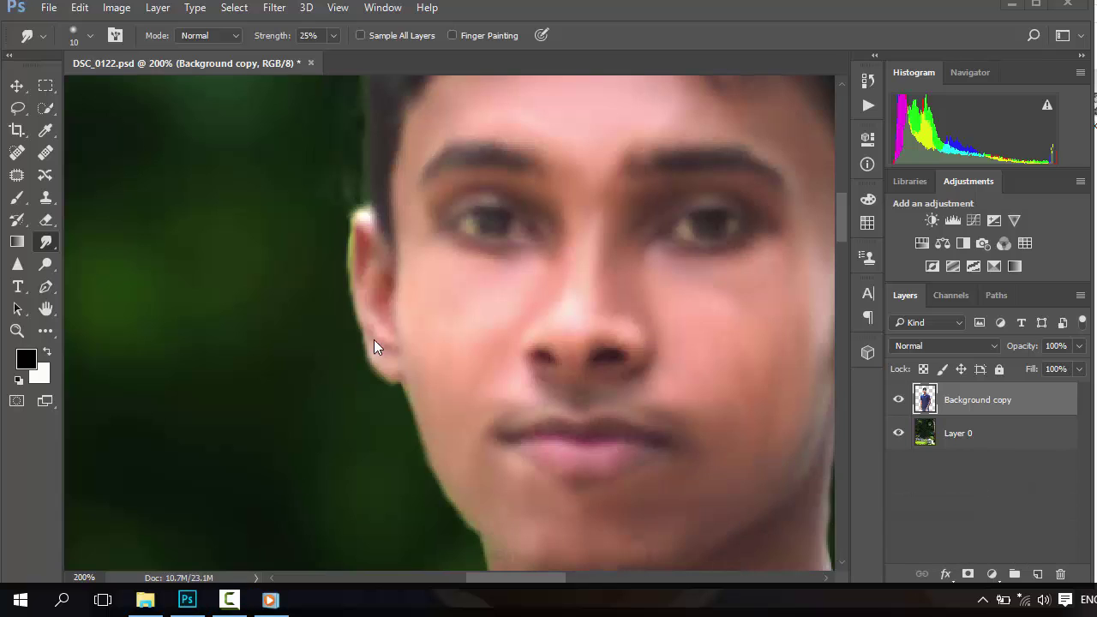
{"action": "left_click", "coordinate": [384, 390]}
{"action": "key", "text": "ctrl+z"}
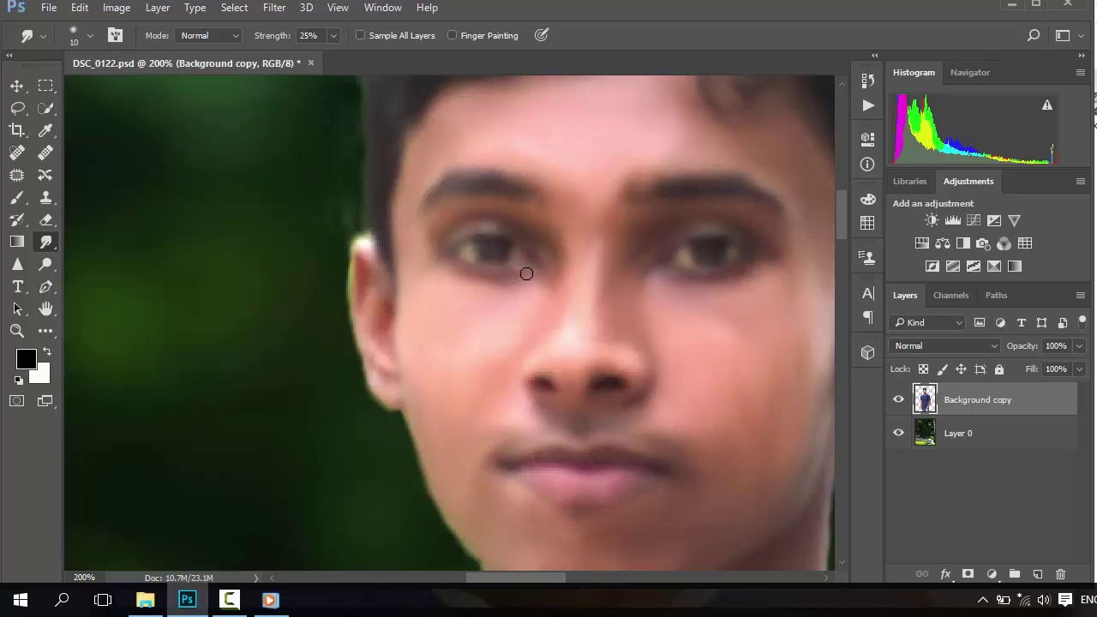
{"action": "scroll", "coordinate": [480, 317], "scroll_direction": "right", "scroll_amount": 3}
{"action": "scroll", "coordinate": [548, 377], "scroll_direction": "down", "scroll_amount": 3}
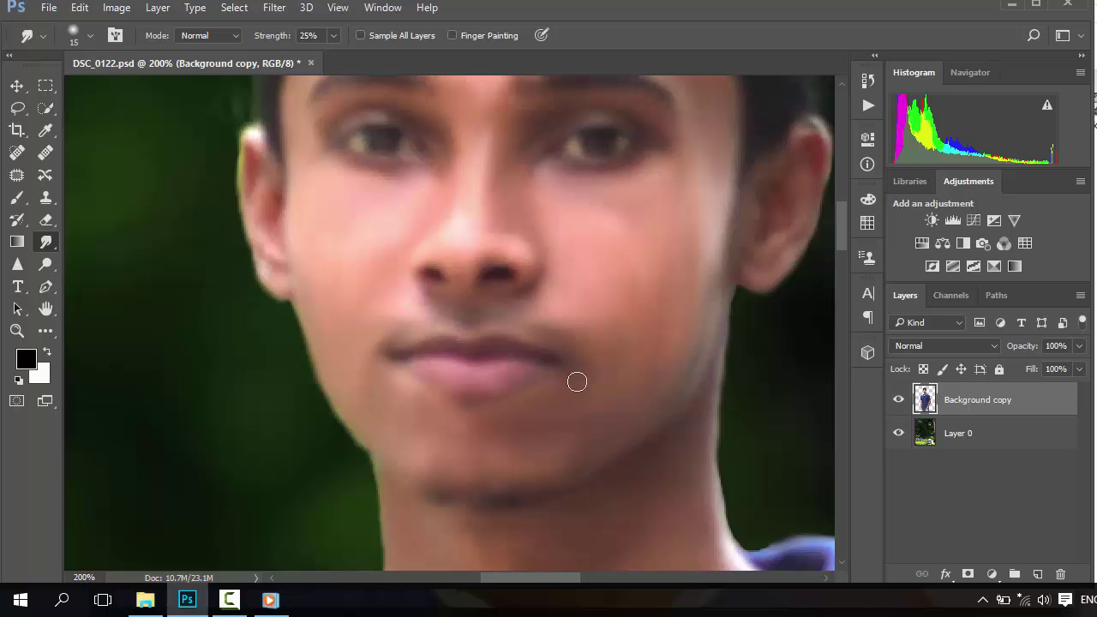
{"action": "scroll", "coordinate": [634, 360], "scroll_direction": "down", "scroll_amount": 2}
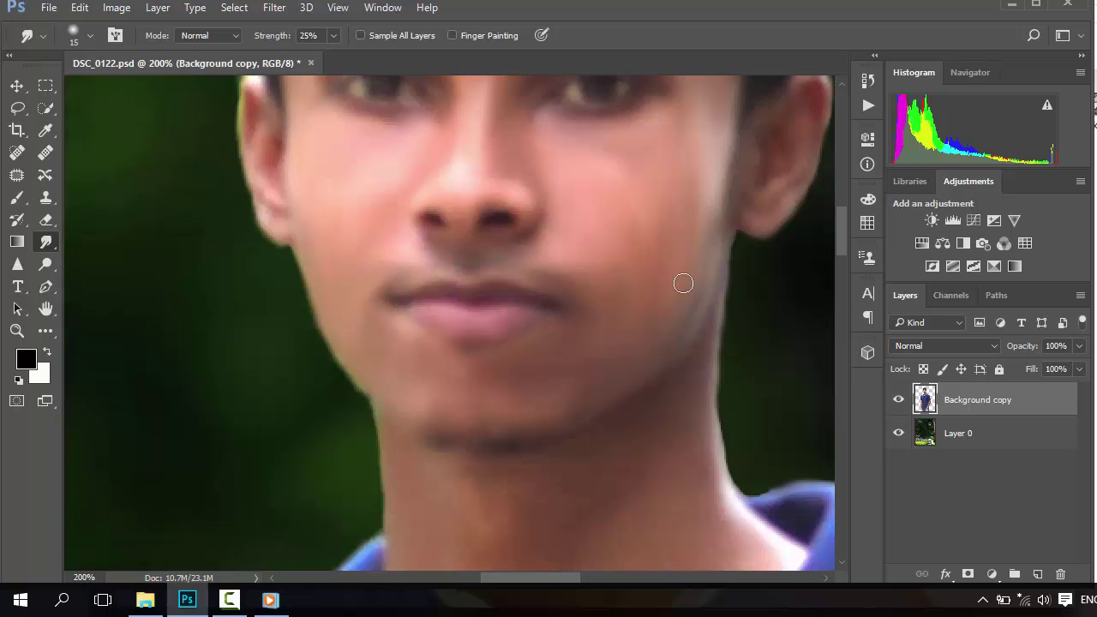
{"action": "key", "text": "]"}
{"action": "key", "text": "ctrl+0"}
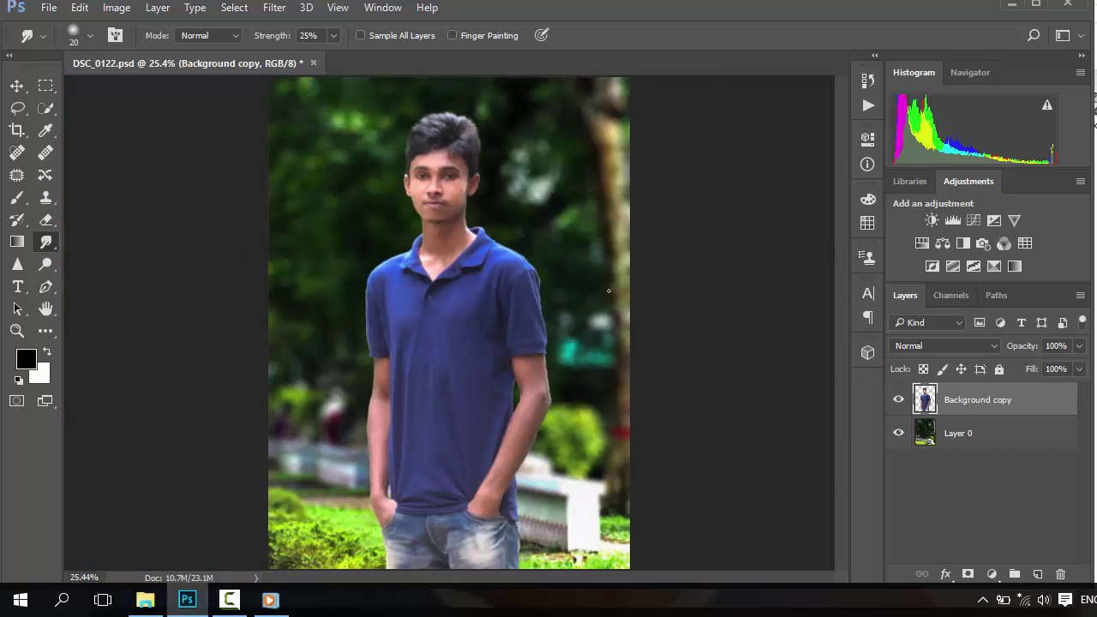
- Zoom in and pan to view the whole face, then reduce the Smudge brush to 10 px
{"action": "scroll", "coordinate": [432, 232], "scroll_direction": "up", "scroll_amount": 1}
{"action": "scroll", "coordinate": [431, 233], "scroll_direction": "up", "scroll_amount": 2}
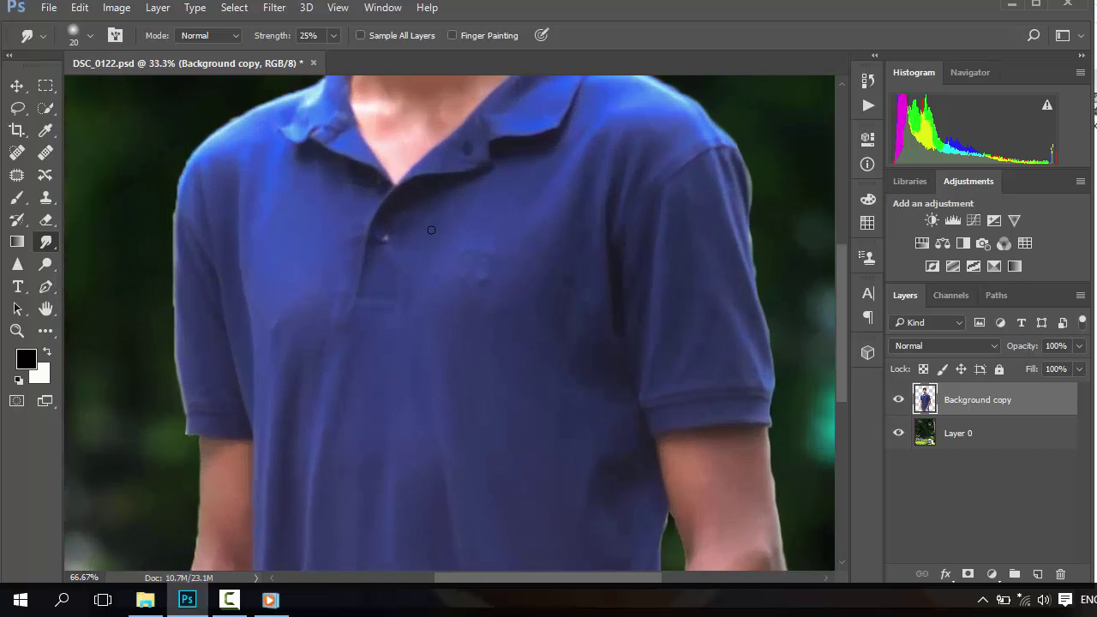
{"action": "scroll", "coordinate": [431, 233], "scroll_direction": "up", "scroll_amount": 1}
{"action": "scroll", "coordinate": [434, 237], "scroll_direction": "up", "scroll_amount": 1}
{"action": "scroll", "coordinate": [385, 235], "scroll_direction": "up", "scroll_amount": 3}
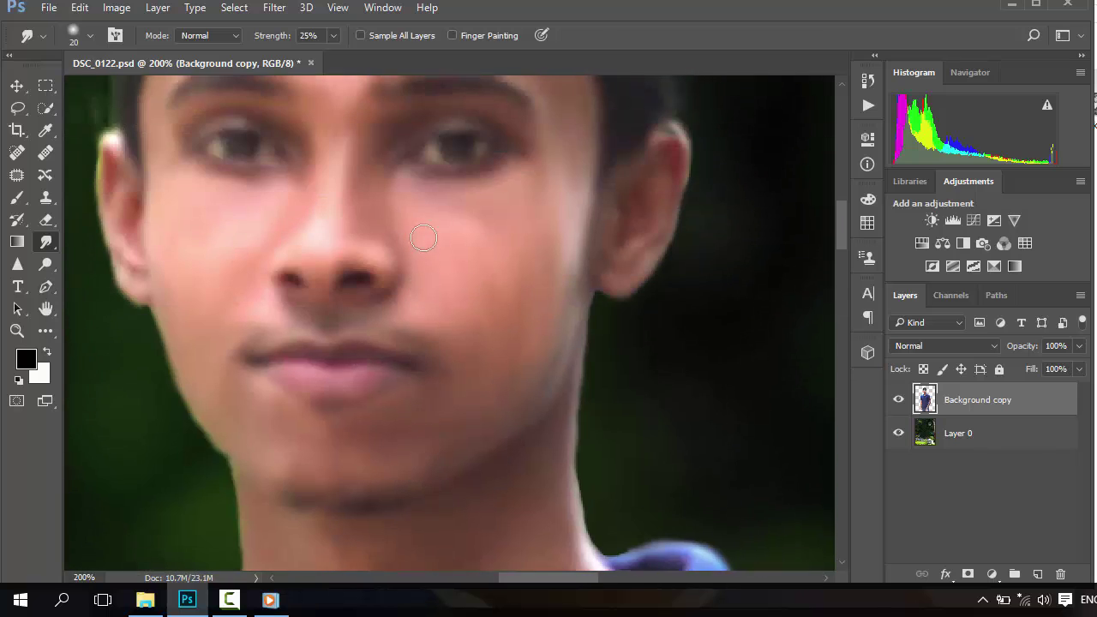
{"action": "left_click_drag", "start_coordinate": [231, 211], "coordinate": [306, 254]}
{"action": "key", "text": "bracketleft"}
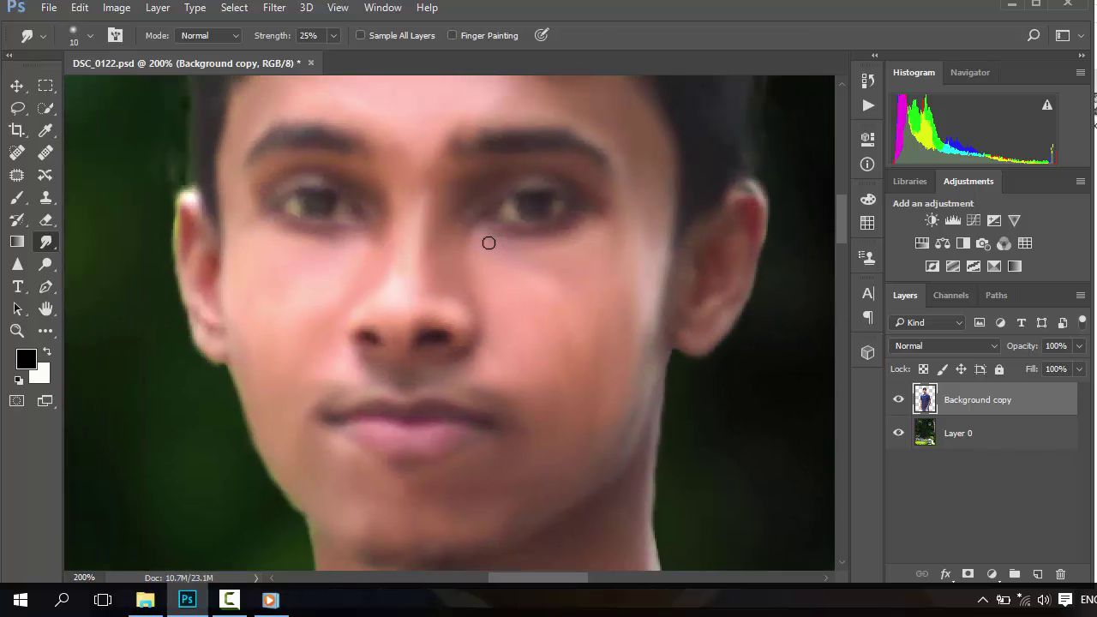
{"action": "key", "text": "ctrl+0"}
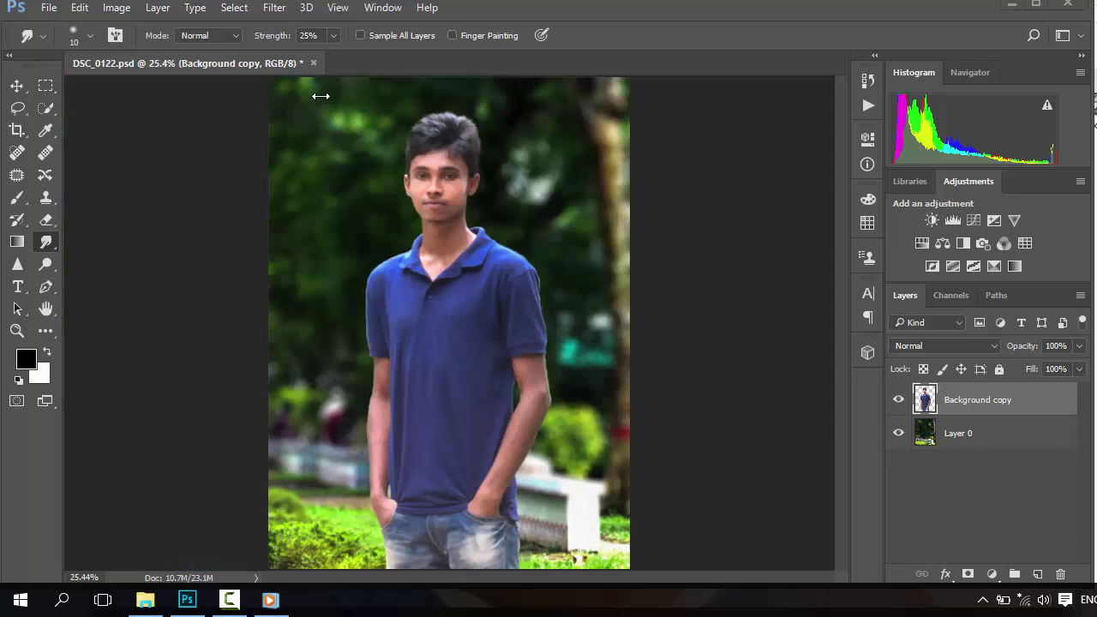
- Open the Camera Raw Filter and nudge the orange luminance slightly brighter
{"action": "left_click", "coordinate": [275, 9]}
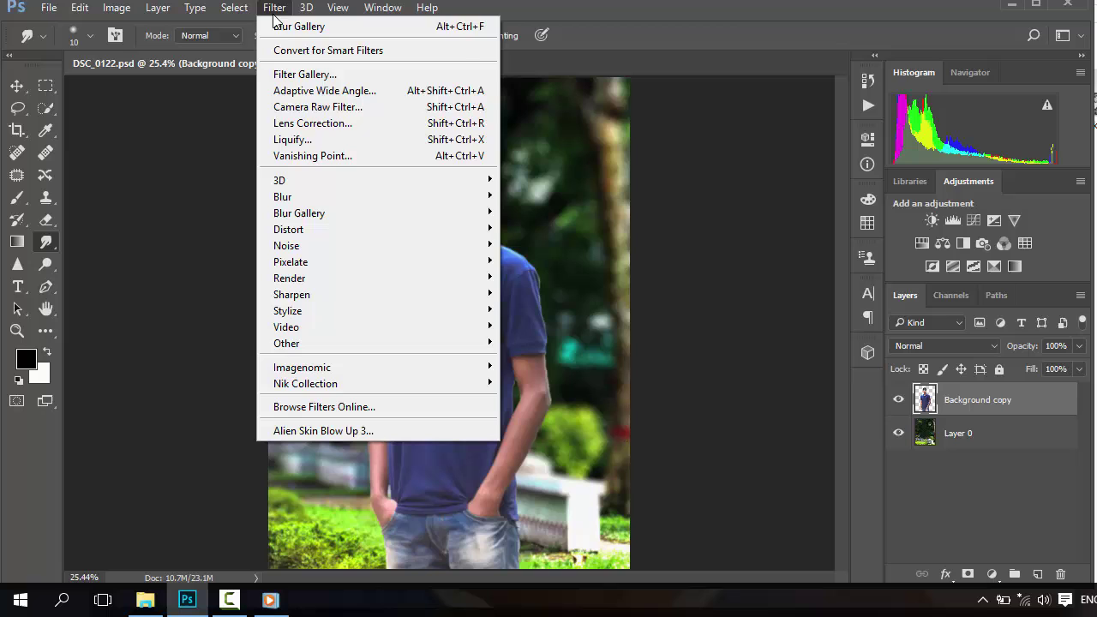
{"action": "left_click", "coordinate": [305, 106]}
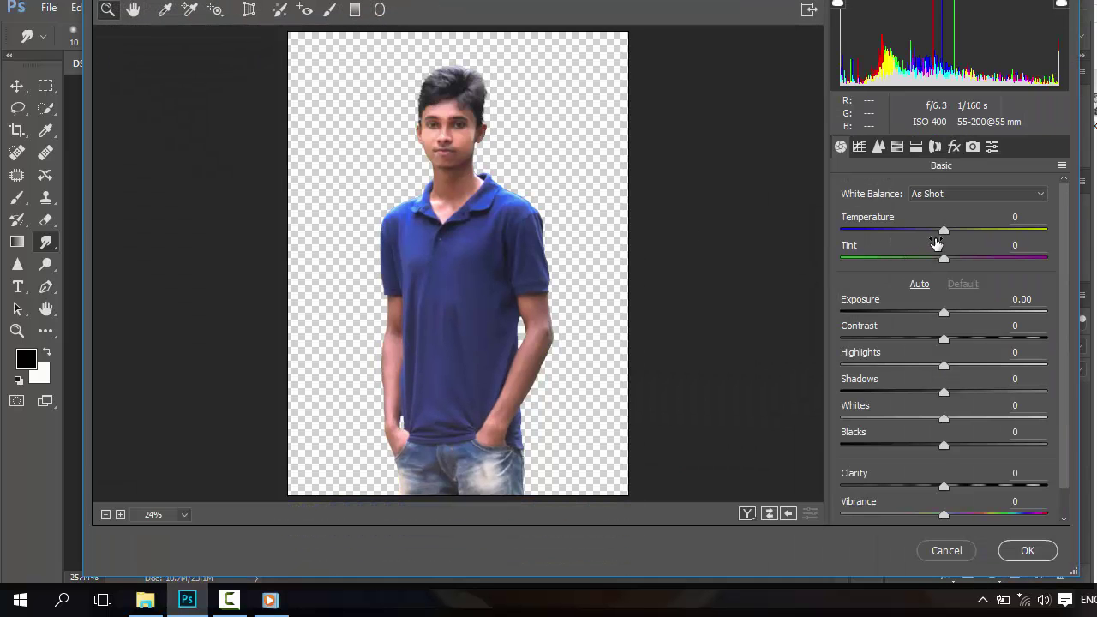
{"action": "left_click", "coordinate": [898, 146]}
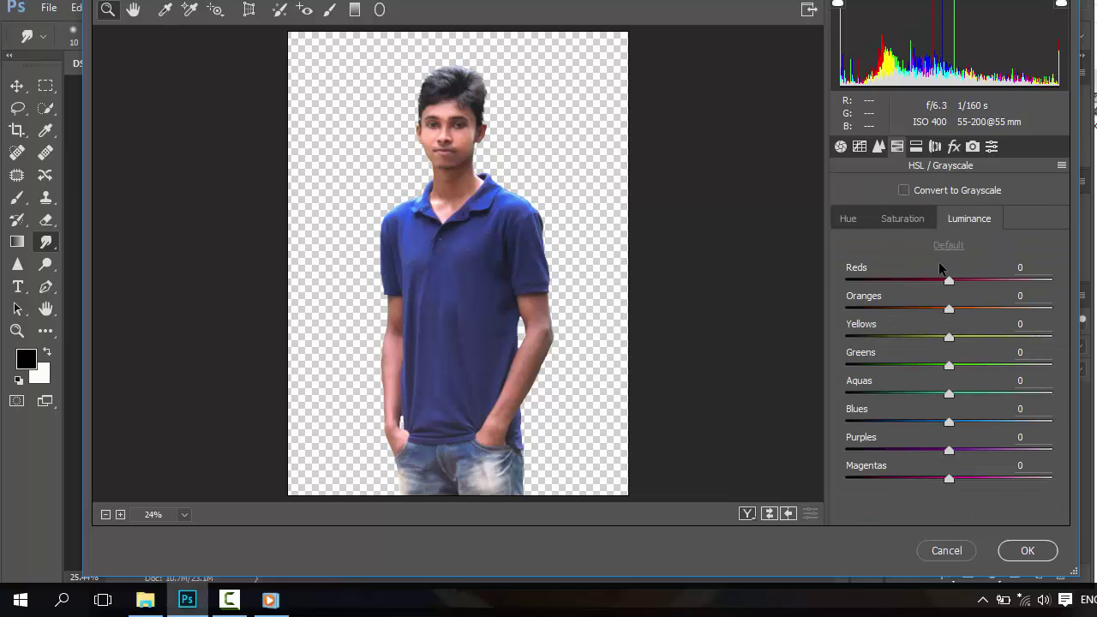
{"action": "left_click_drag", "start_coordinate": [952, 310], "coordinate": [959, 310]}
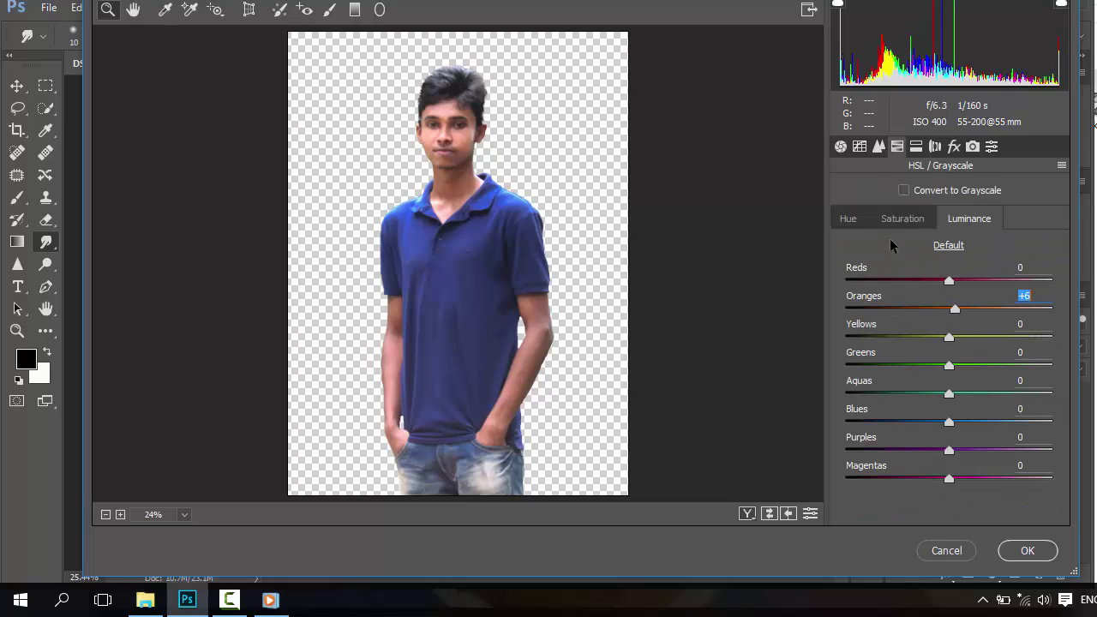
- In the Basic panel, reset Temperature to 0, lower Clarity to -13, and apply the filter
{"action": "left_click", "coordinate": [845, 219]}
{"action": "left_click", "coordinate": [842, 147]}
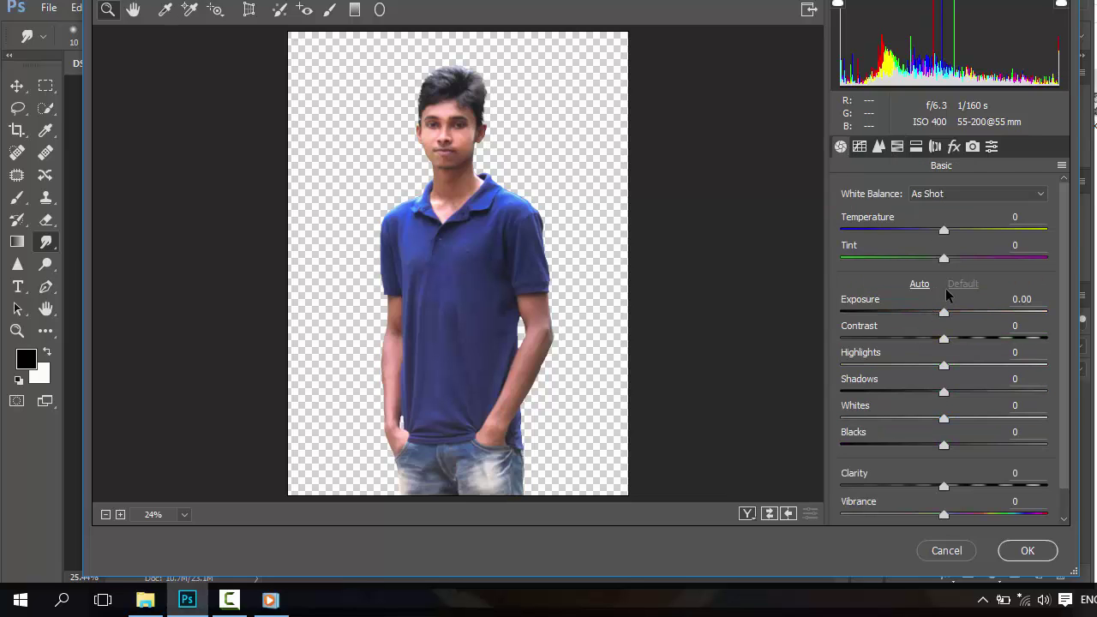
{"action": "left_click_drag", "start_coordinate": [944, 229], "coordinate": [946, 230]}
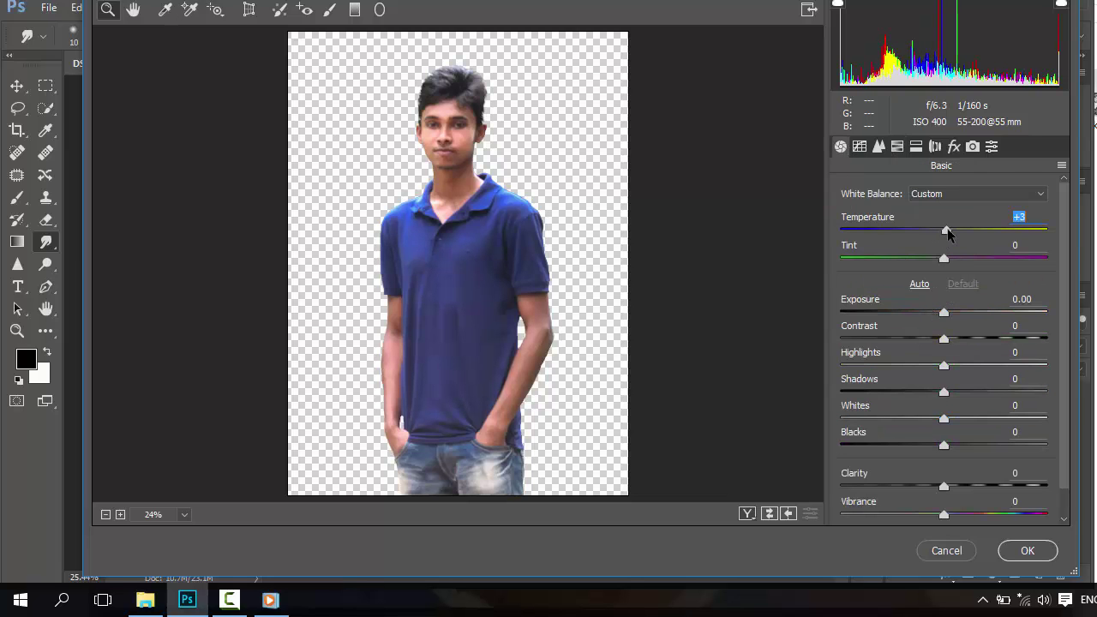
{"action": "double_click", "coordinate": [944, 230]}
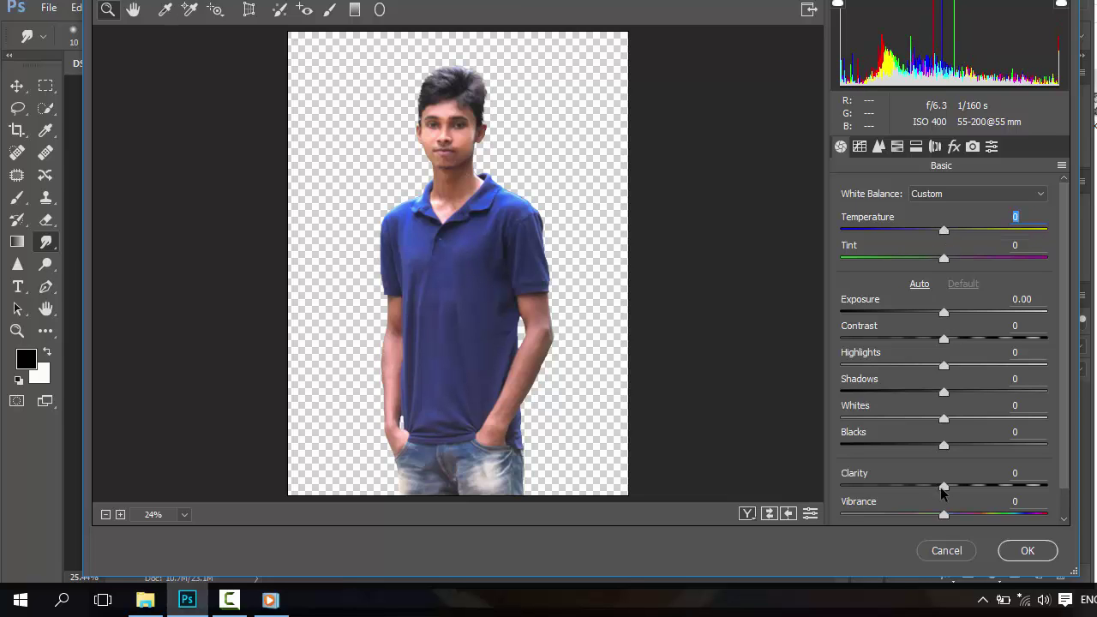
{"action": "left_click_drag", "start_coordinate": [943, 486], "coordinate": [931, 489]}
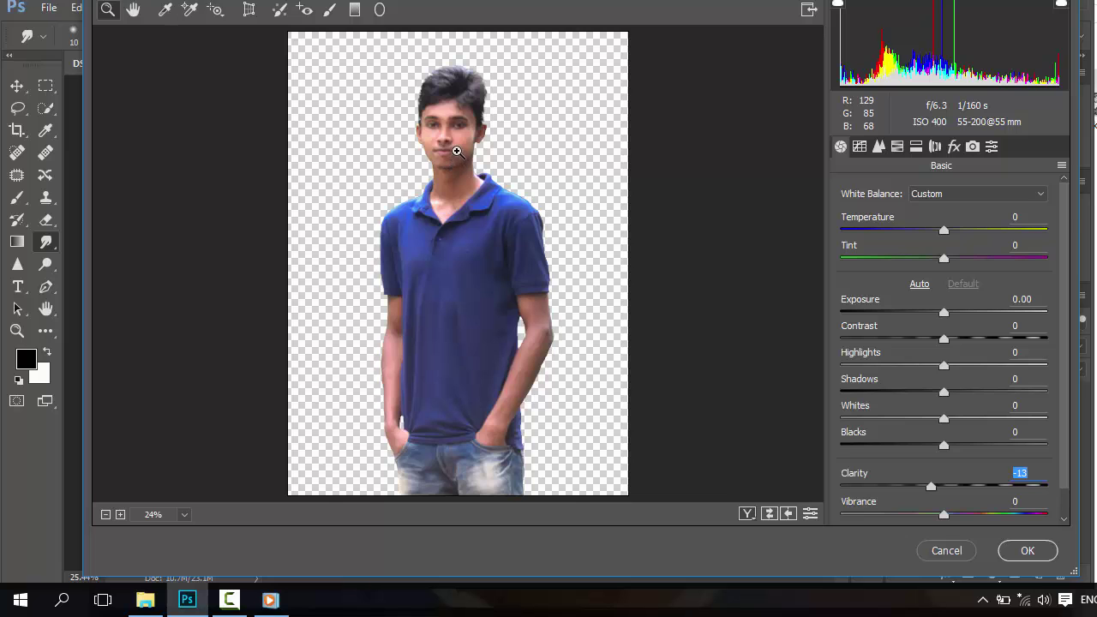
{"action": "mouse_move", "coordinate": [457, 151]}
{"action": "left_mouse_down"}
{"action": "mouse_move", "coordinate": [505, 318]}
{"action": "mouse_move", "coordinate": [493, 358]}
{"action": "mouse_move", "coordinate": [504, 411]}
{"action": "left_mouse_up"}
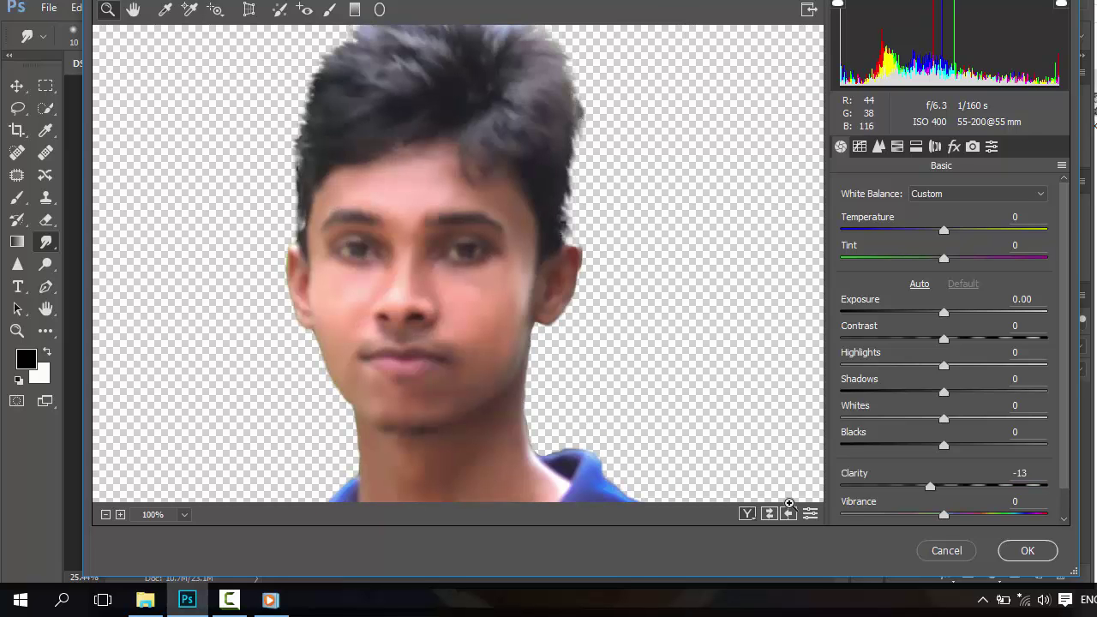
{"action": "left_click", "coordinate": [1026, 552]}
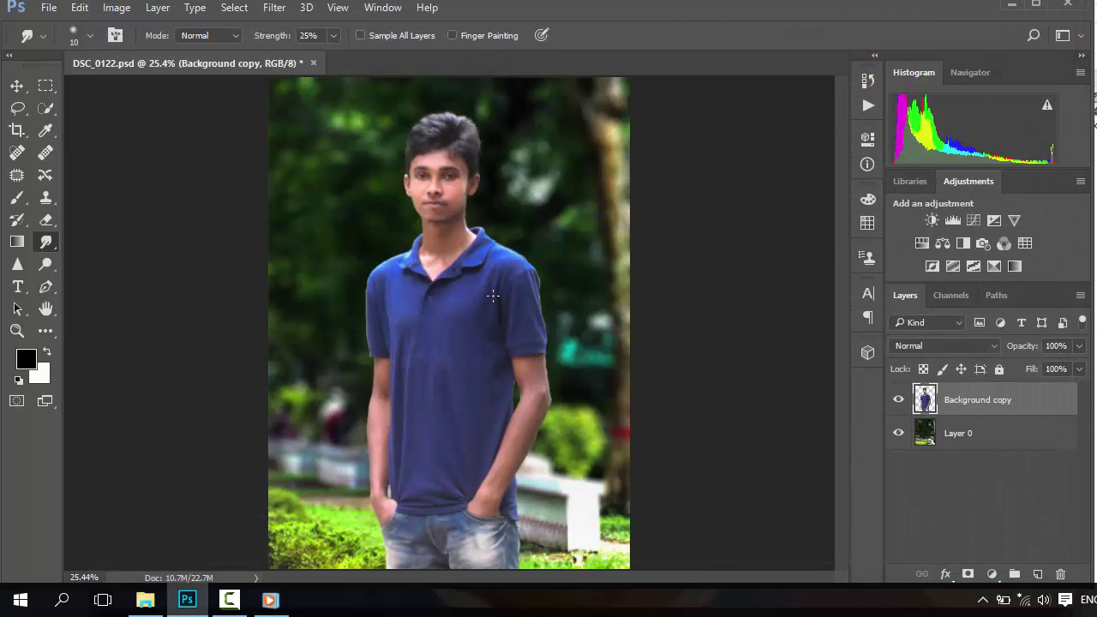
- Zoom in to inspect the softened face, zoom back out, and select Layer 0
{"action": "scroll", "coordinate": [493, 296], "scroll_direction": "up", "scroll_amount": 3}
{"action": "scroll", "coordinate": [463, 307], "scroll_direction": "up", "scroll_amount": 2}
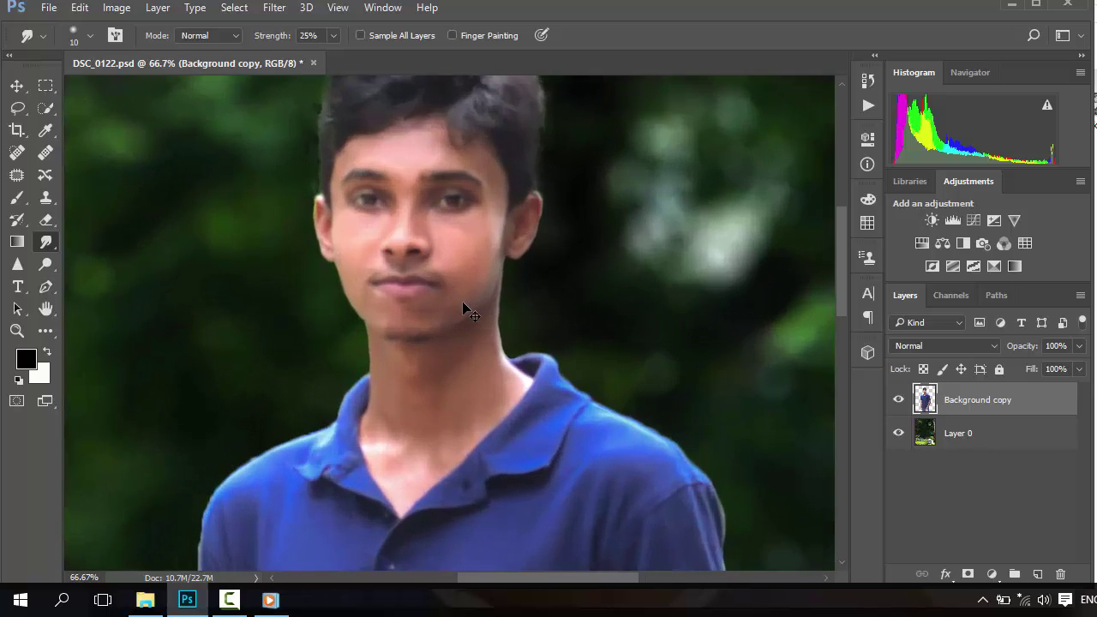
{"action": "scroll", "coordinate": [463, 303], "scroll_direction": "up", "scroll_amount": 1}
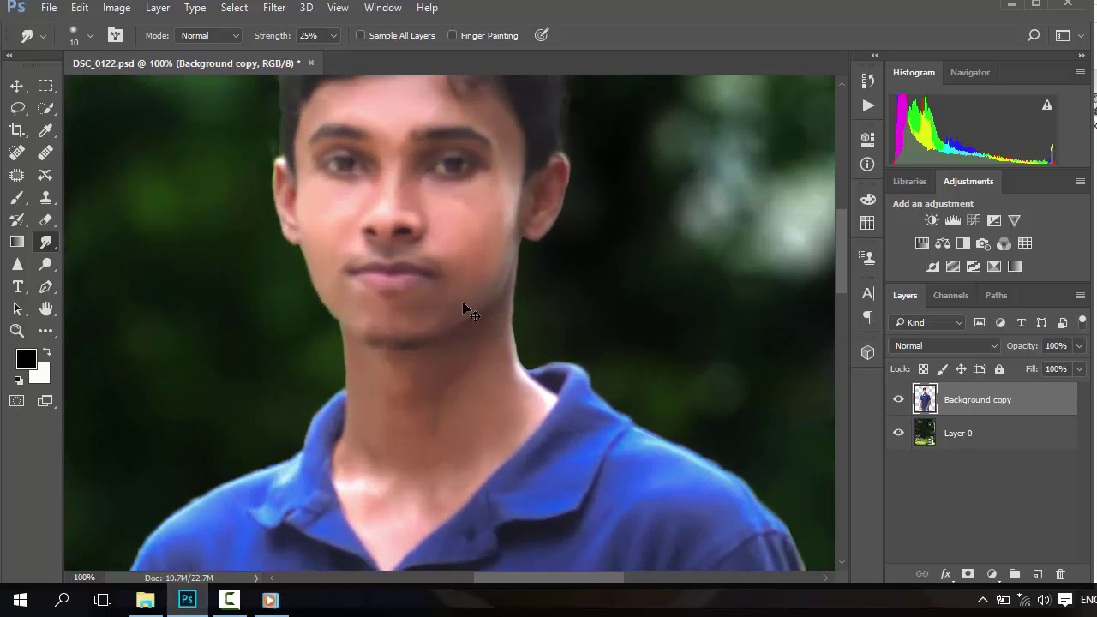
{"action": "scroll", "coordinate": [480, 313], "scroll_direction": "down", "scroll_amount": 2}
{"action": "scroll", "coordinate": [553, 345], "scroll_direction": "down", "scroll_amount": 2}
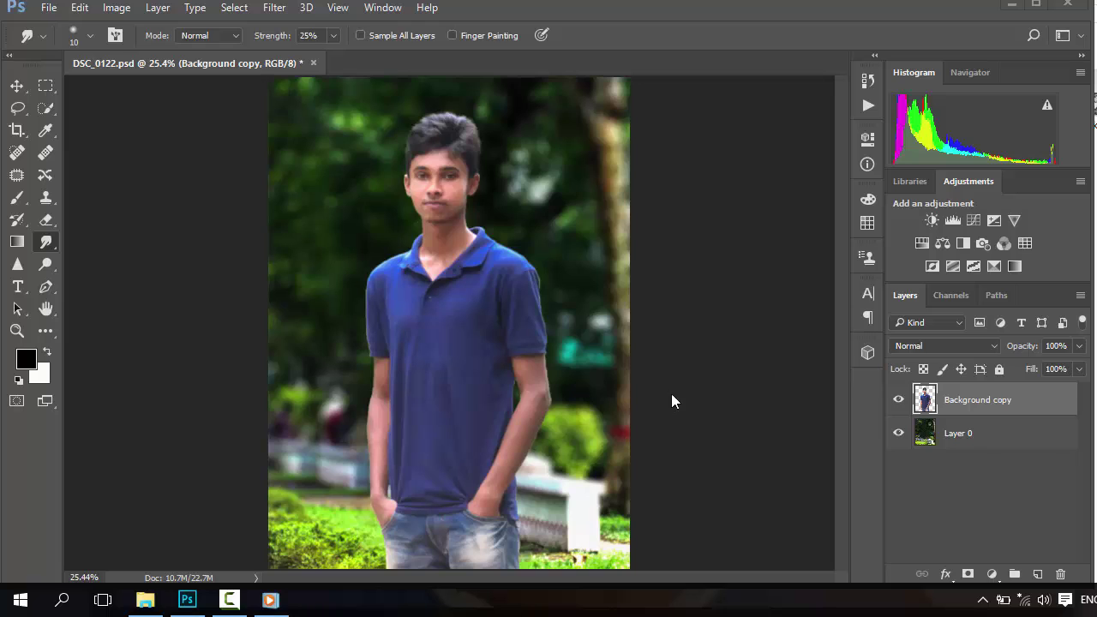
{"action": "mouse_move", "coordinate": [270, 600]}
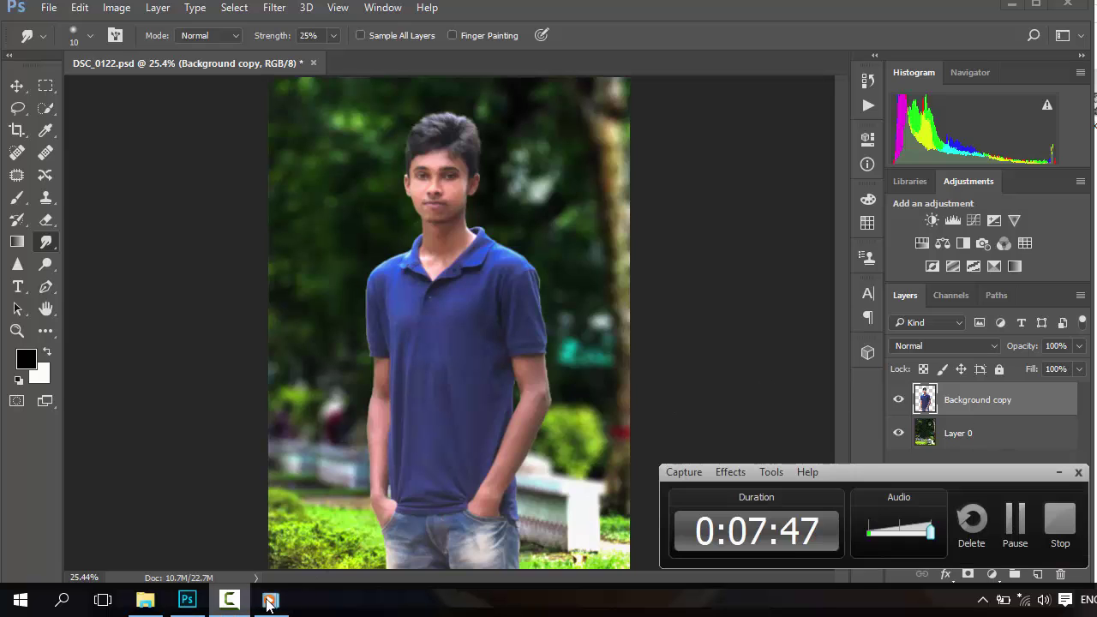
{"action": "left_click", "coordinate": [1015, 533]}
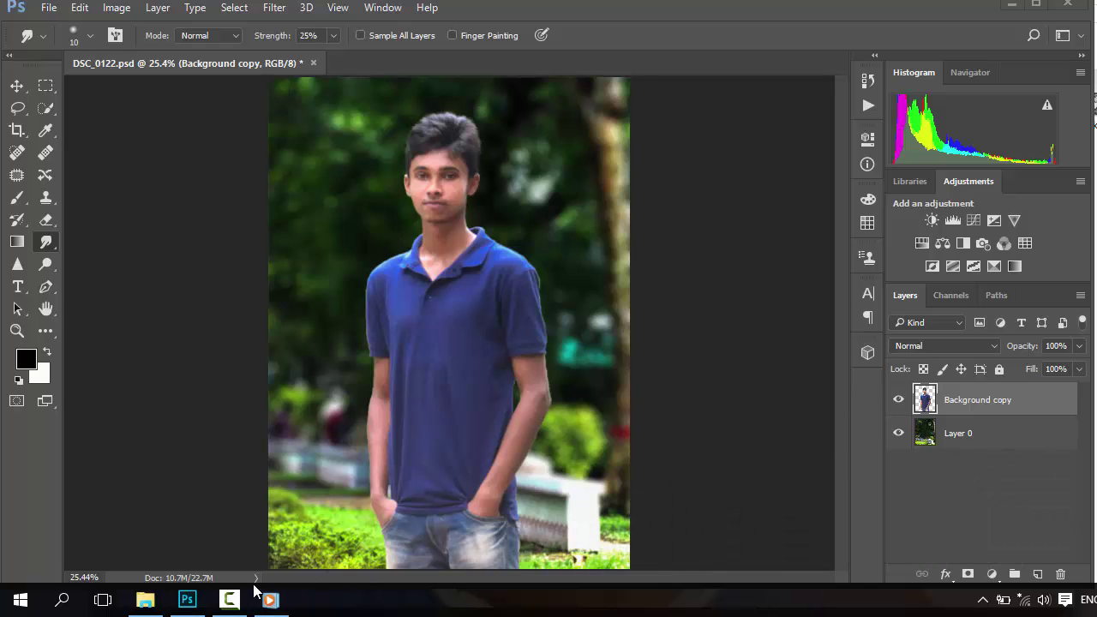
{"action": "left_click", "coordinate": [247, 596]}
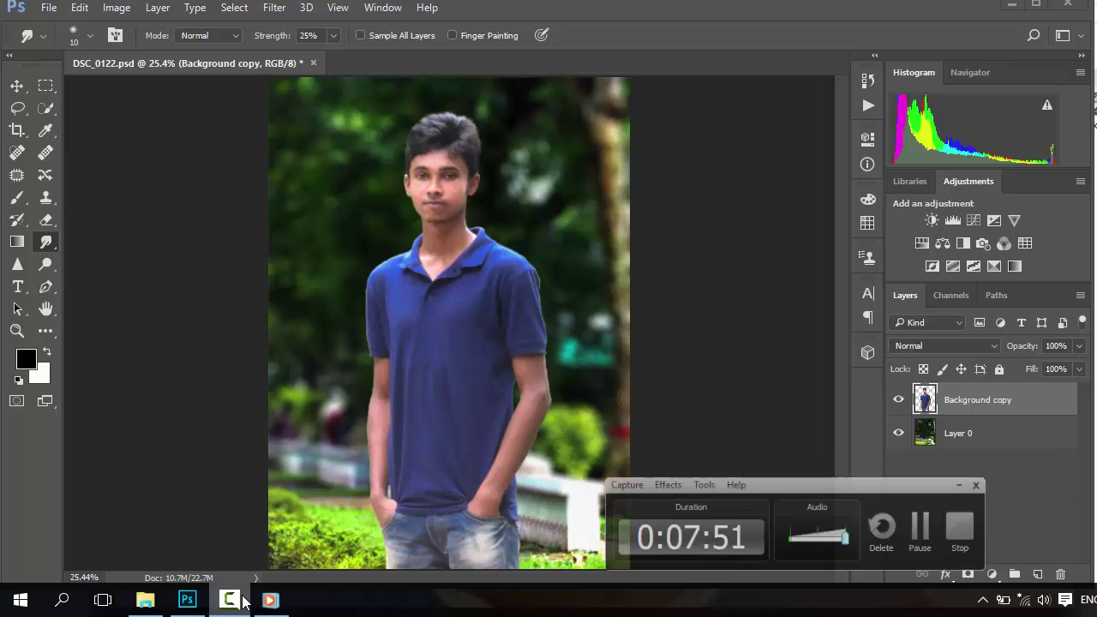
{"action": "left_click", "coordinate": [243, 602]}
{"action": "left_click", "coordinate": [962, 435]}
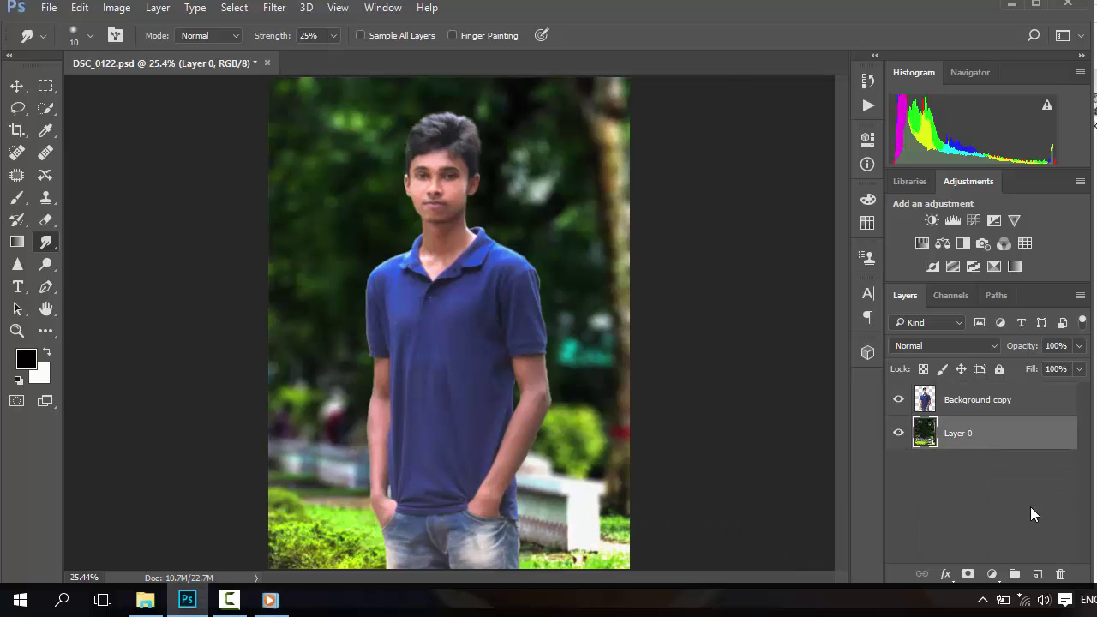
- Add a new Layer 1 above Layer 0 and pick the Brush tool, adjusting its size
{"action": "left_click", "coordinate": [1038, 573]}
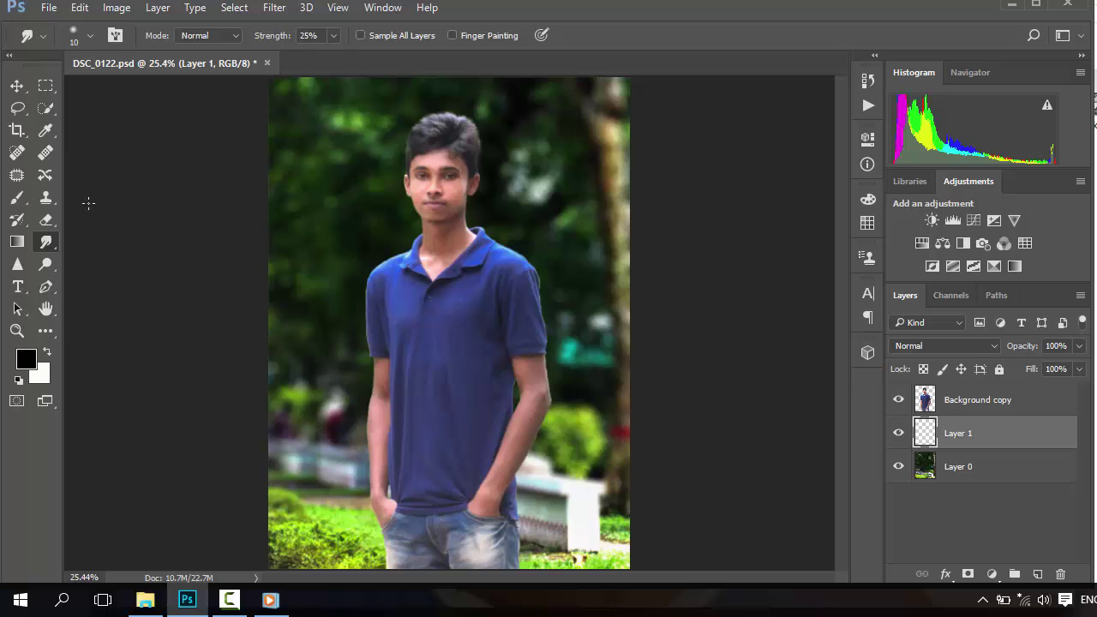
{"action": "left_click", "coordinate": [17, 197]}
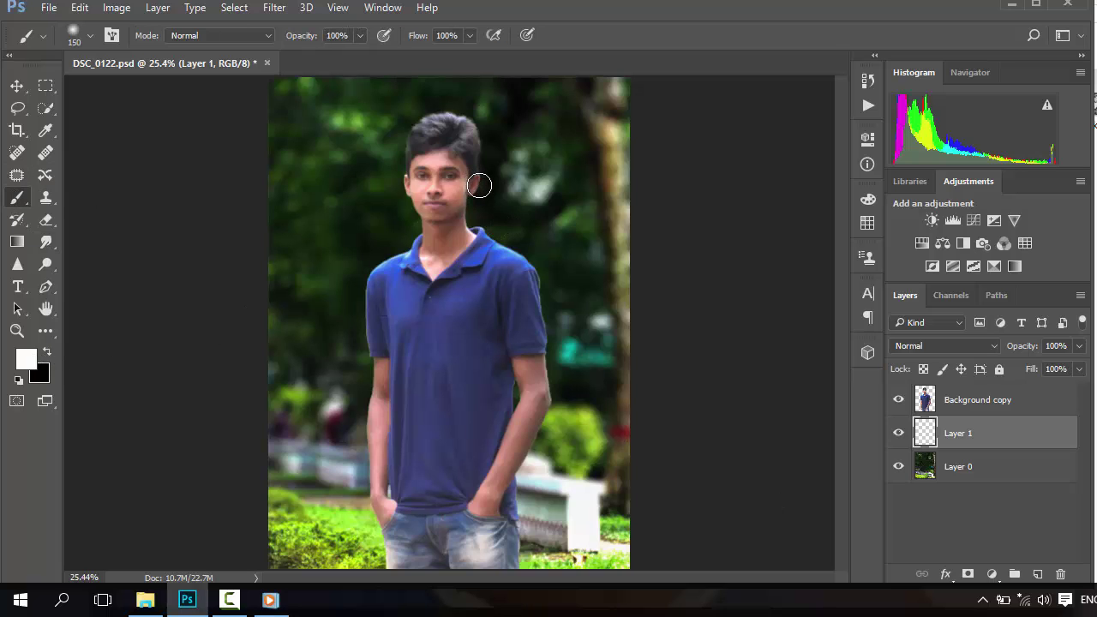
{"action": "key", "text": "bracketright"}
{"action": "key", "text": "bracketright"}
{"action": "key", "text": "bracketright"}
{"action": "key", "text": "bracketright"}
{"action": "key", "text": "bracketright"}
{"action": "key", "text": "bracketright"}
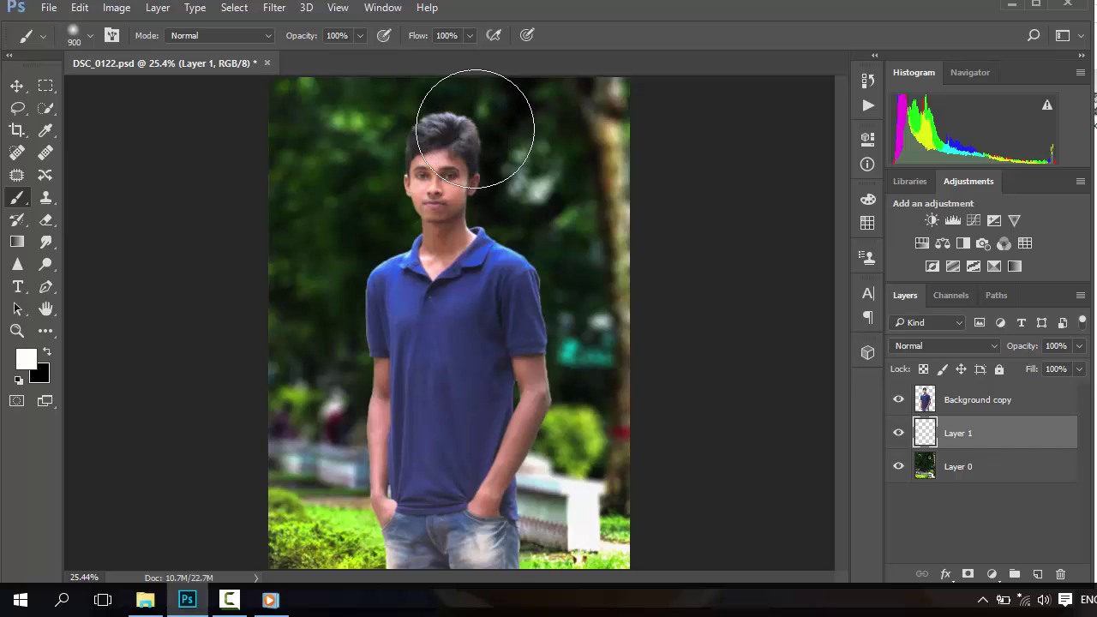
{"action": "key", "text": "bracketright"}
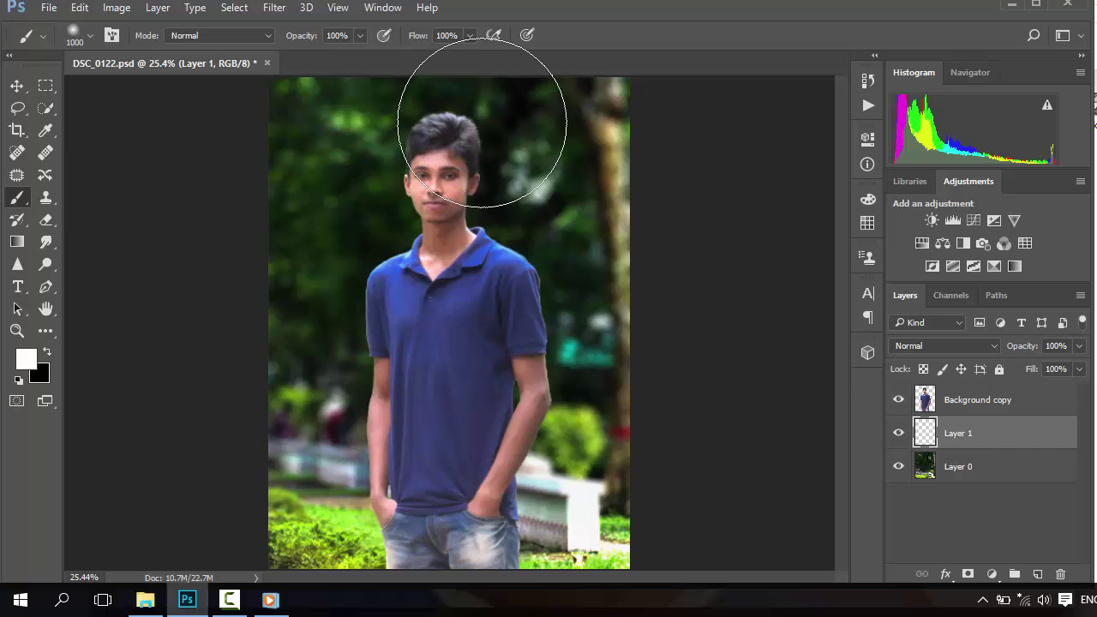
{"action": "key", "text": "bracketleft"}
{"action": "key", "text": "bracketleft"}
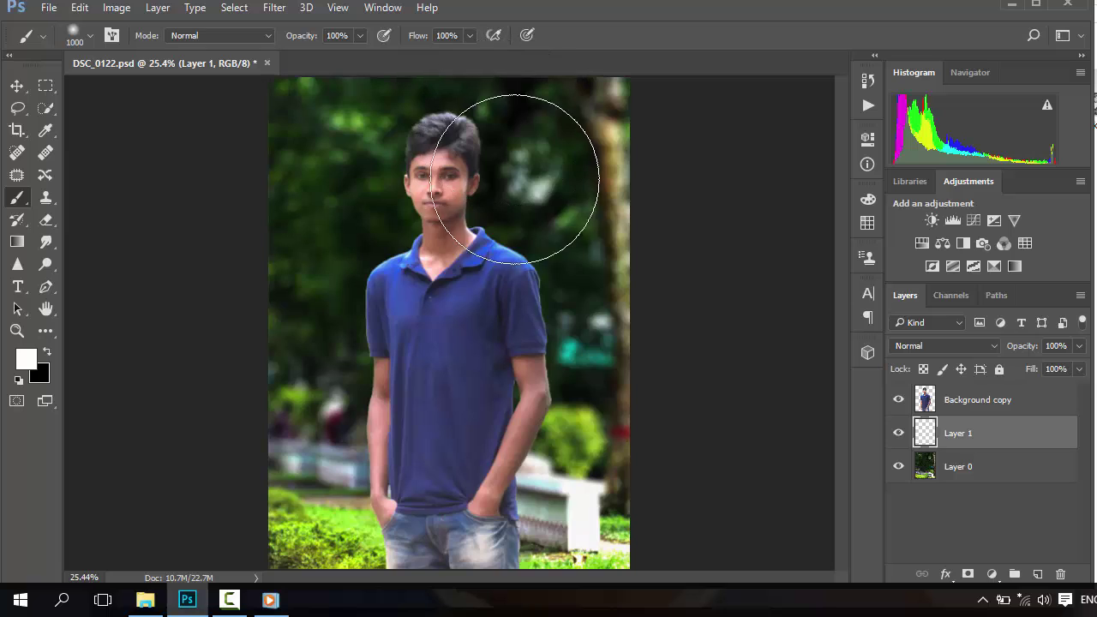
{"action": "key", "text": "bracketleft"}
{"action": "key", "text": "bracketleft"}
{"action": "key", "text": "bracketleft"}
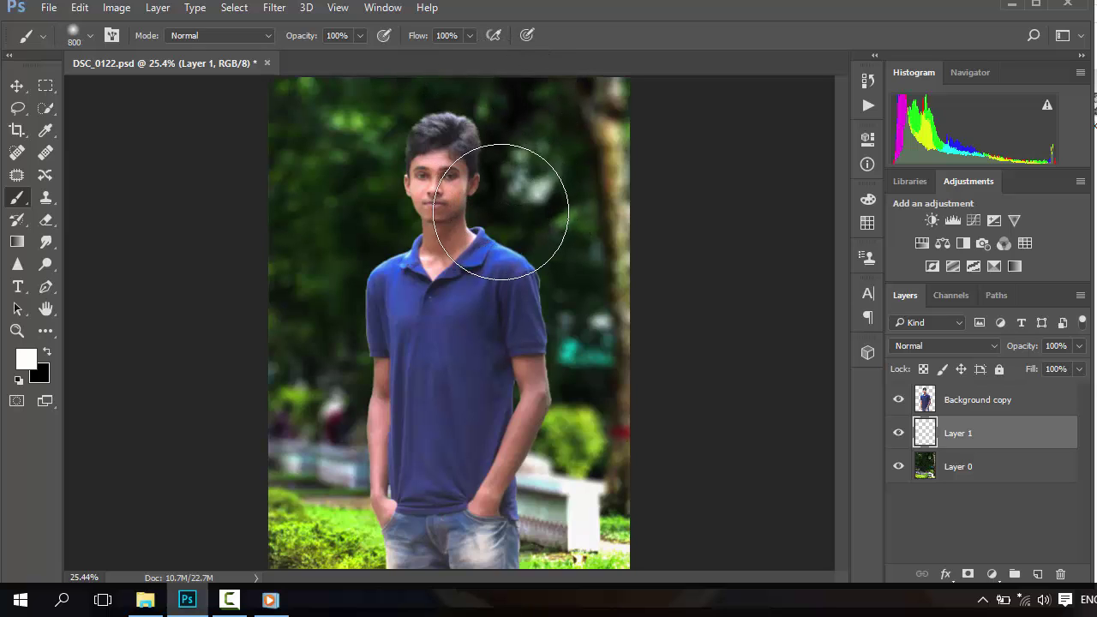
- Sample the grass green, lighten it, and paint a 900 px soft glow right of the head
{"action": "left_click", "coordinate": [329, 522], "text": "alt"}
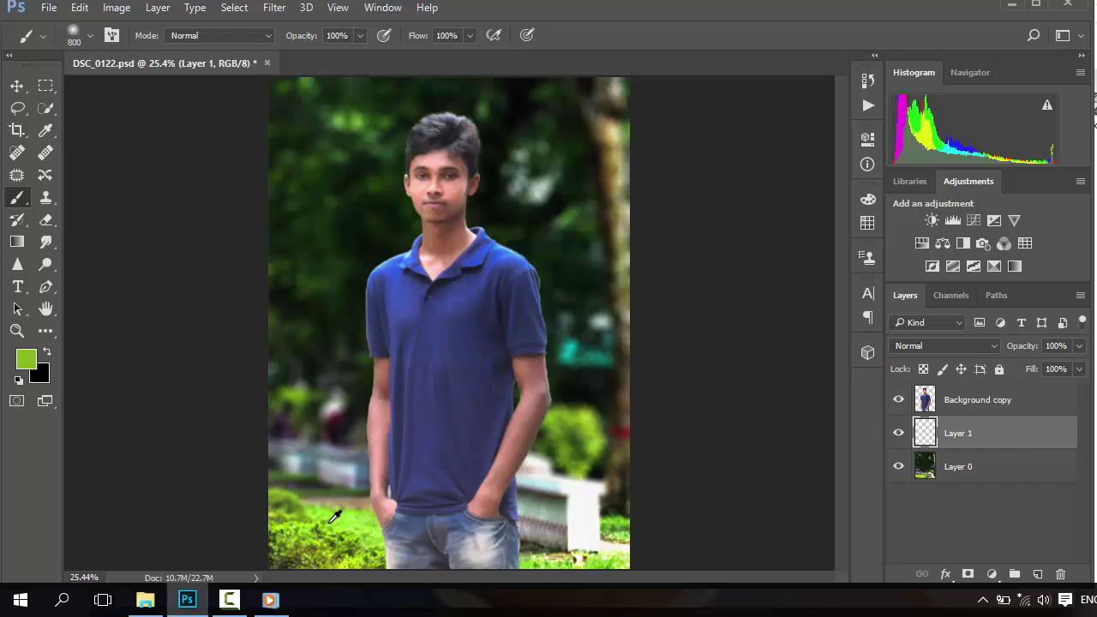
{"action": "left_click", "coordinate": [28, 367]}
{"action": "left_click_drag", "start_coordinate": [412, 277], "coordinate": [363, 255]}
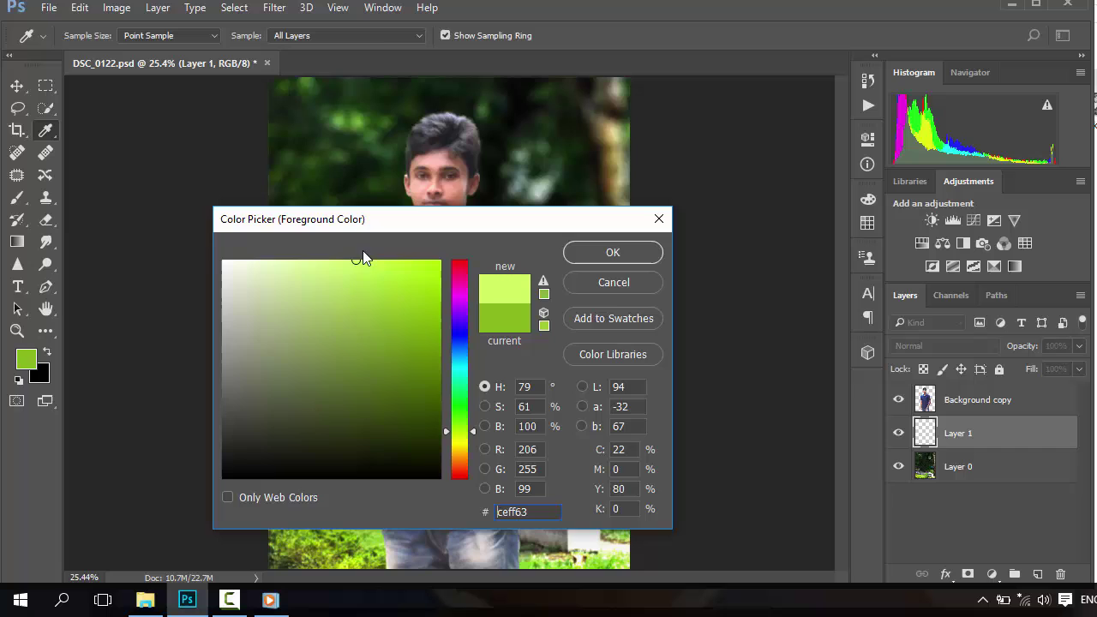
{"action": "left_click", "coordinate": [610, 252]}
{"action": "key", "text": "bracketright"}
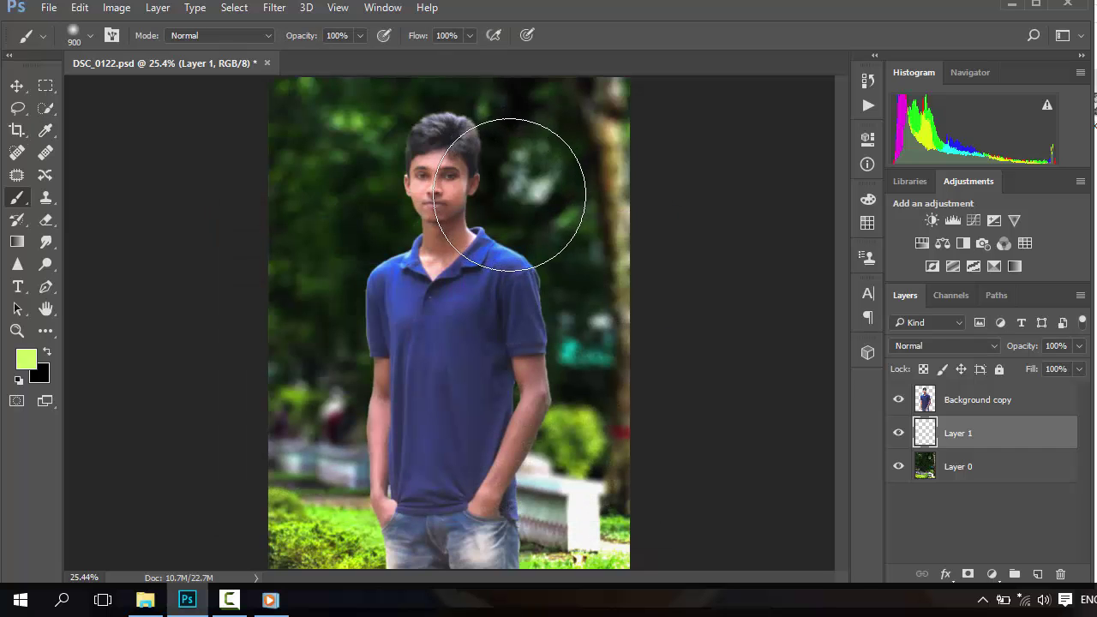
{"action": "left_click", "coordinate": [521, 186]}
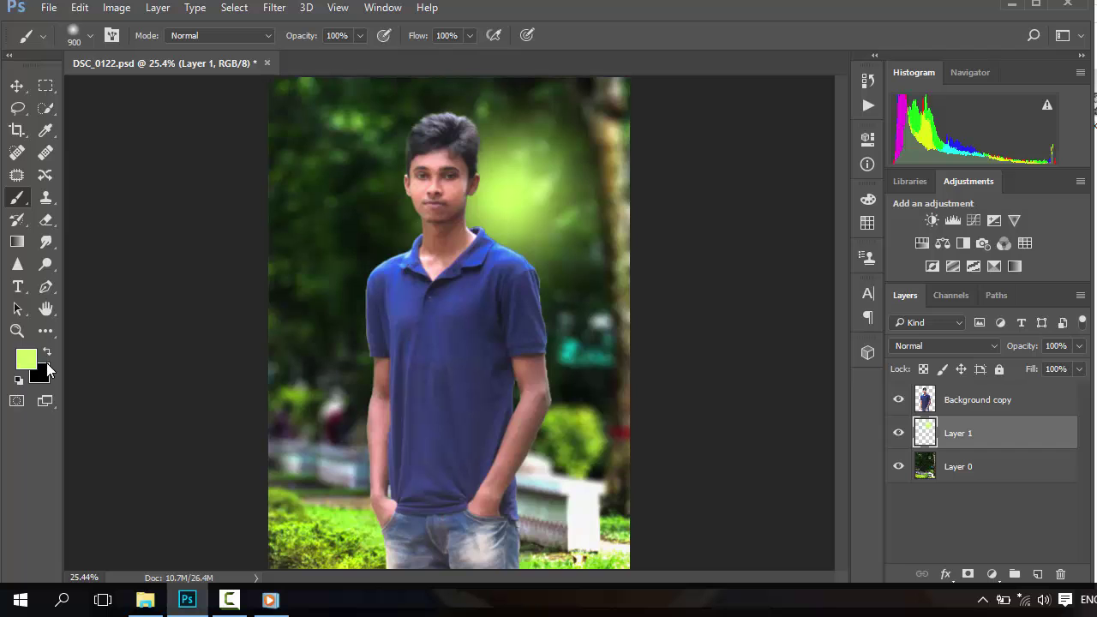
{"action": "left_click", "coordinate": [47, 352]}
- Switch the paint colour to white and dab white at the glow's centre
{"action": "left_click", "coordinate": [26, 358]}
{"action": "left_click_drag", "start_coordinate": [291, 334], "coordinate": [209, 209]}
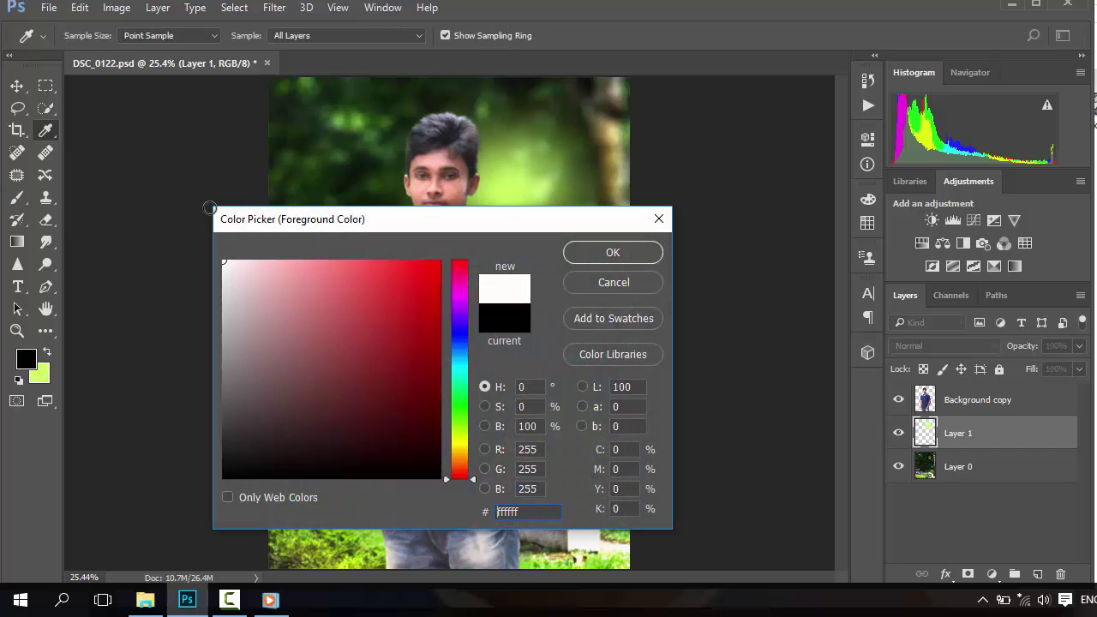
{"action": "left_click", "coordinate": [612, 252]}
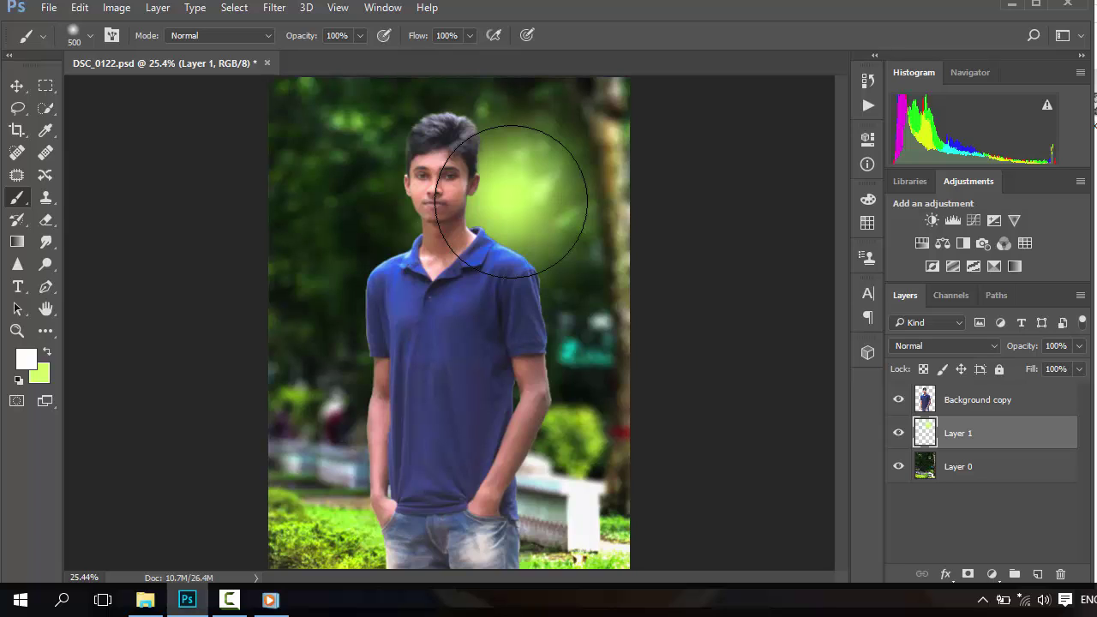
{"action": "left_click", "coordinate": [512, 199]}
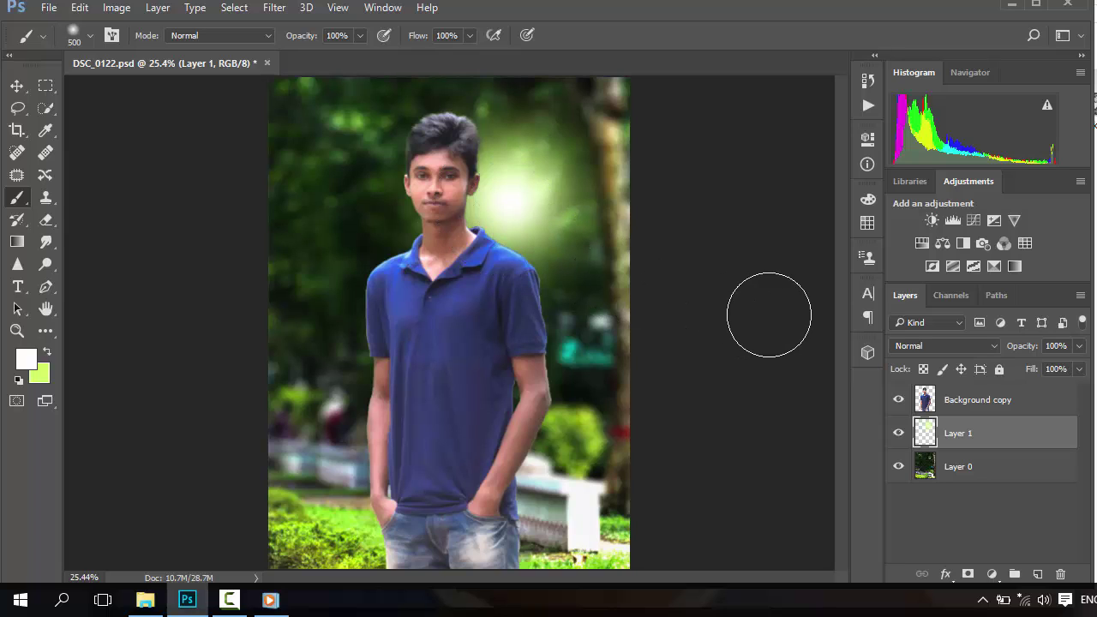
- Set Layer 1 to Screen mode, duplicate it, and move the copy to the top
{"action": "left_click", "coordinate": [919, 344]}
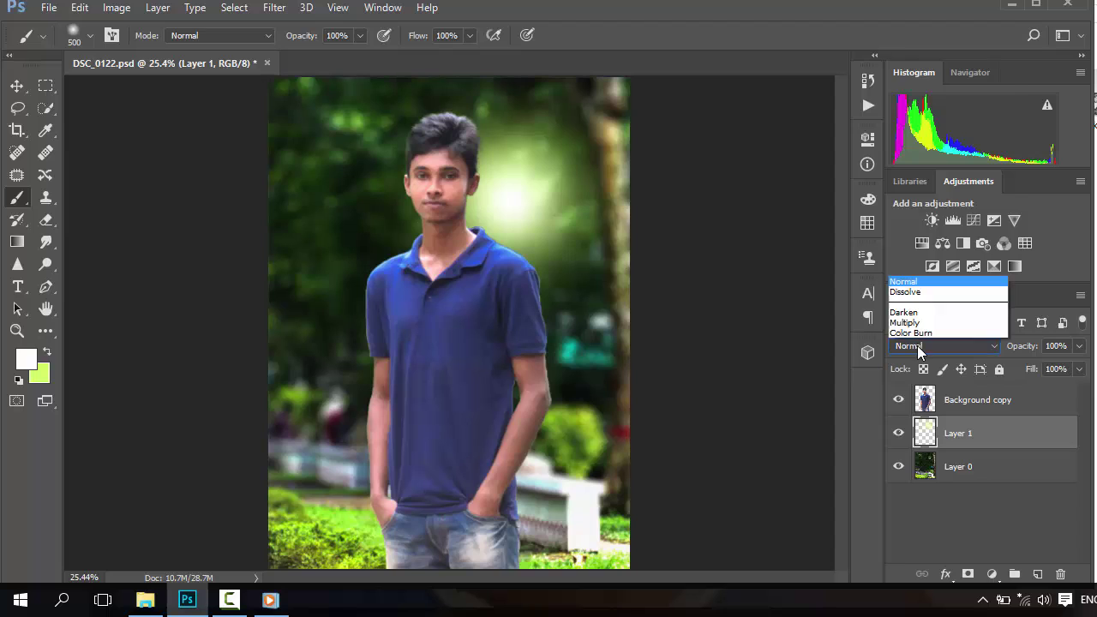
{"action": "left_click", "coordinate": [915, 122]}
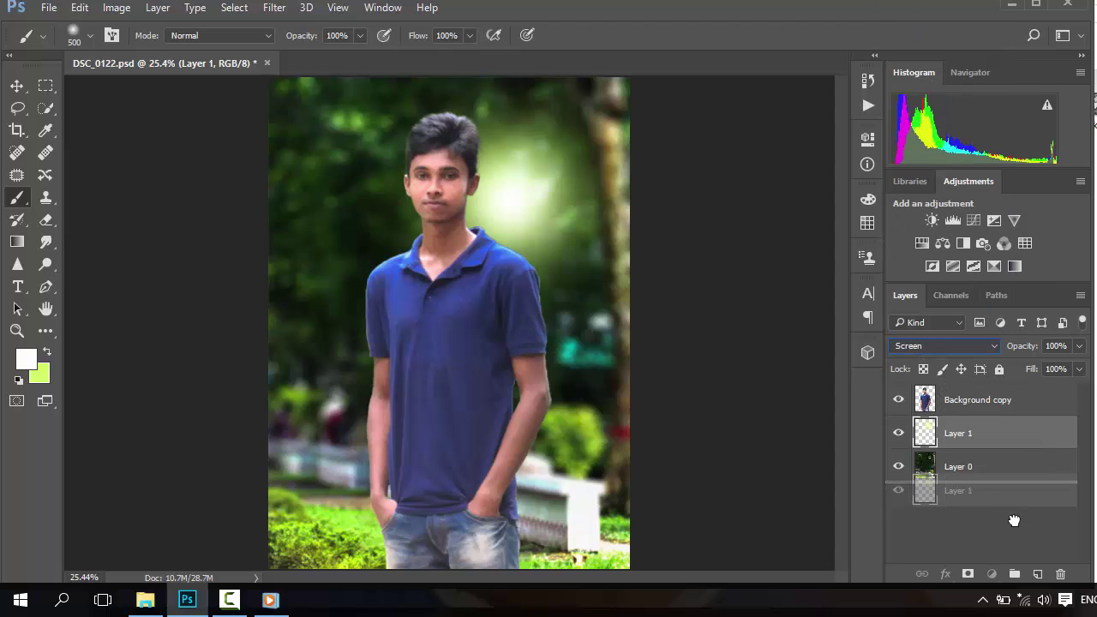
{"action": "left_click_drag", "start_coordinate": [1012, 437], "coordinate": [1037, 573]}
{"action": "left_click_drag", "start_coordinate": [966, 435], "coordinate": [967, 396]}
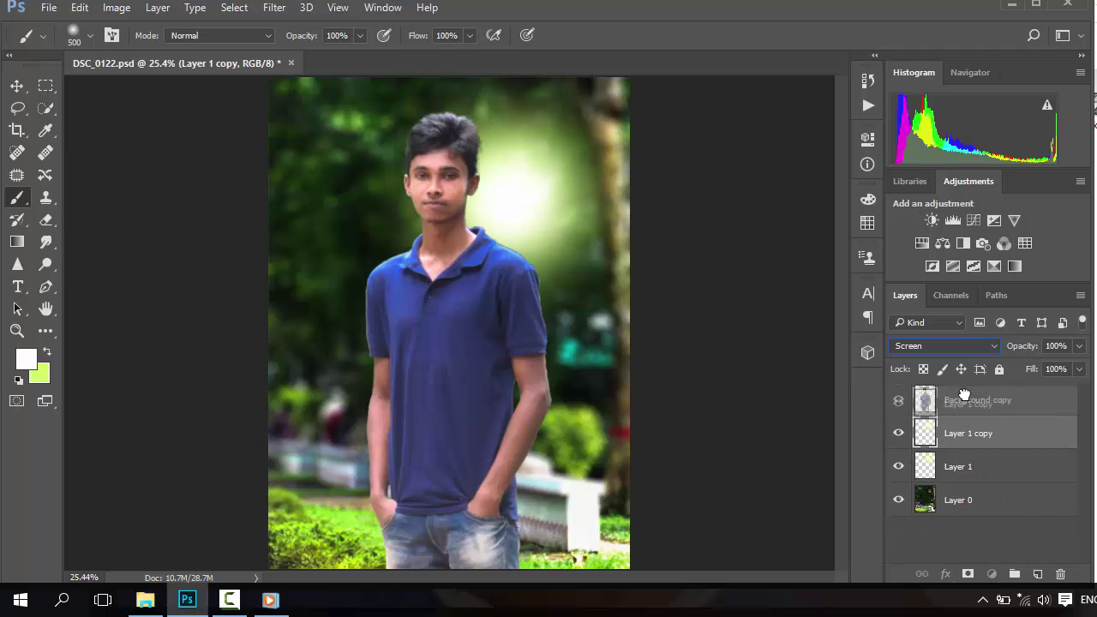
- Set Layer 1 opacity to 24% and Layer 1 copy opacity to 51%
{"action": "left_click", "coordinate": [973, 472]}
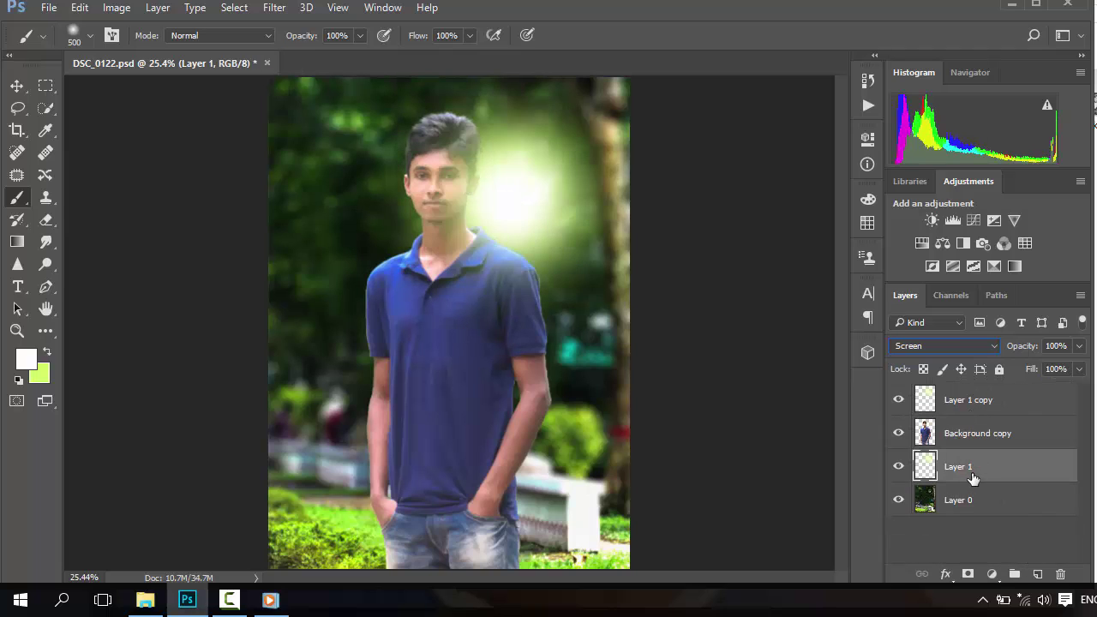
{"action": "left_click", "coordinate": [1079, 346]}
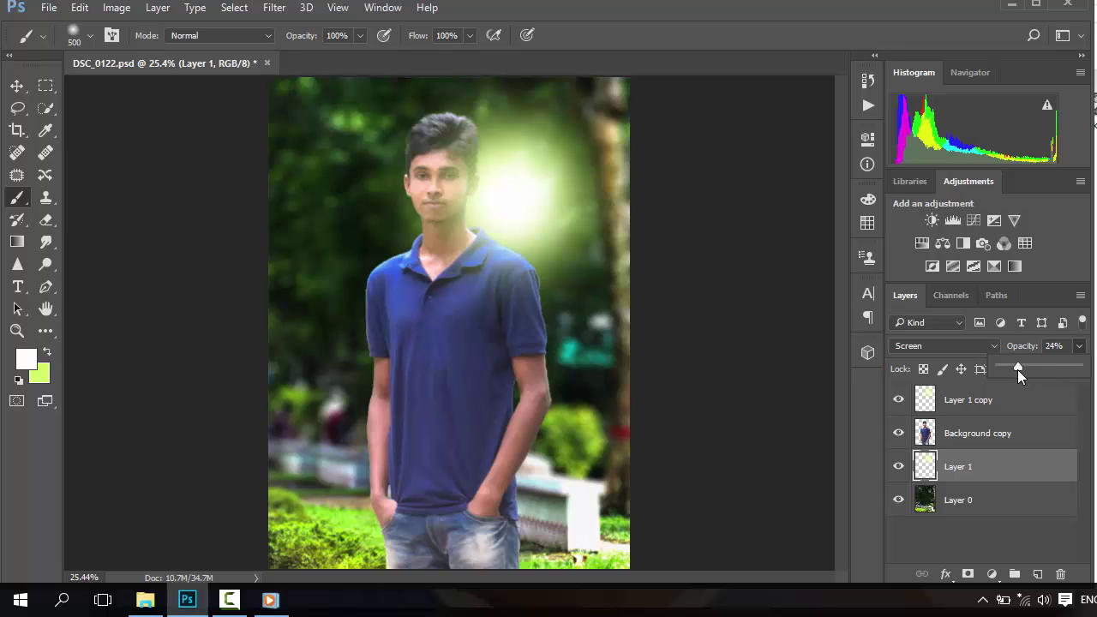
{"action": "key", "text": "Return"}
{"action": "left_click", "coordinate": [1004, 396]}
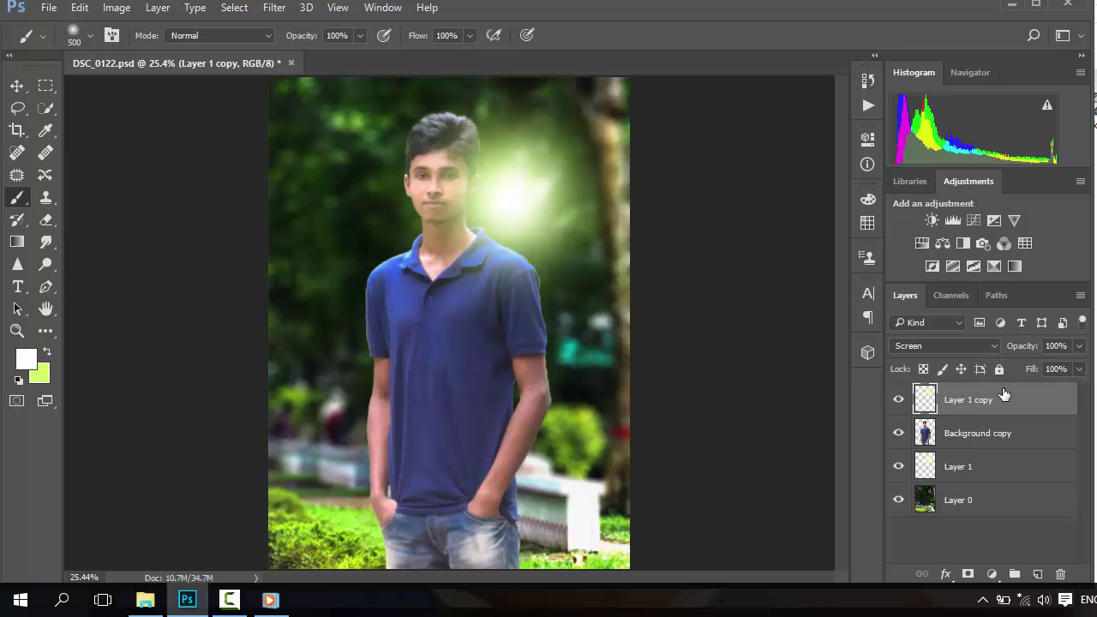
{"action": "left_click", "coordinate": [1079, 346]}
{"action": "left_click_drag", "start_coordinate": [1049, 367], "coordinate": [1039, 368]}
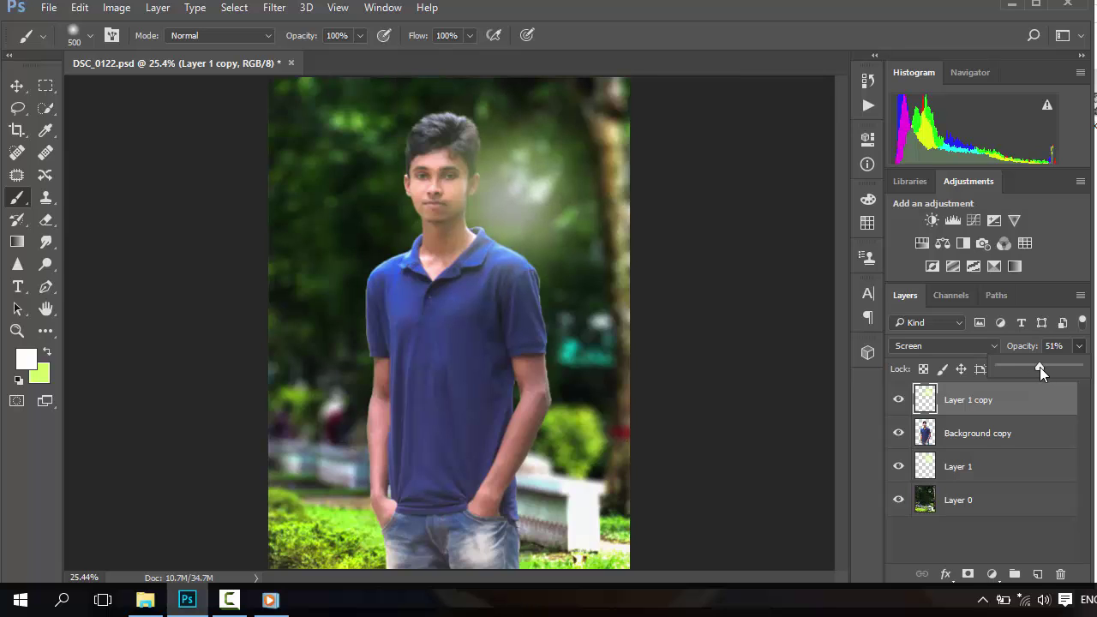
{"action": "key", "text": "Return"}
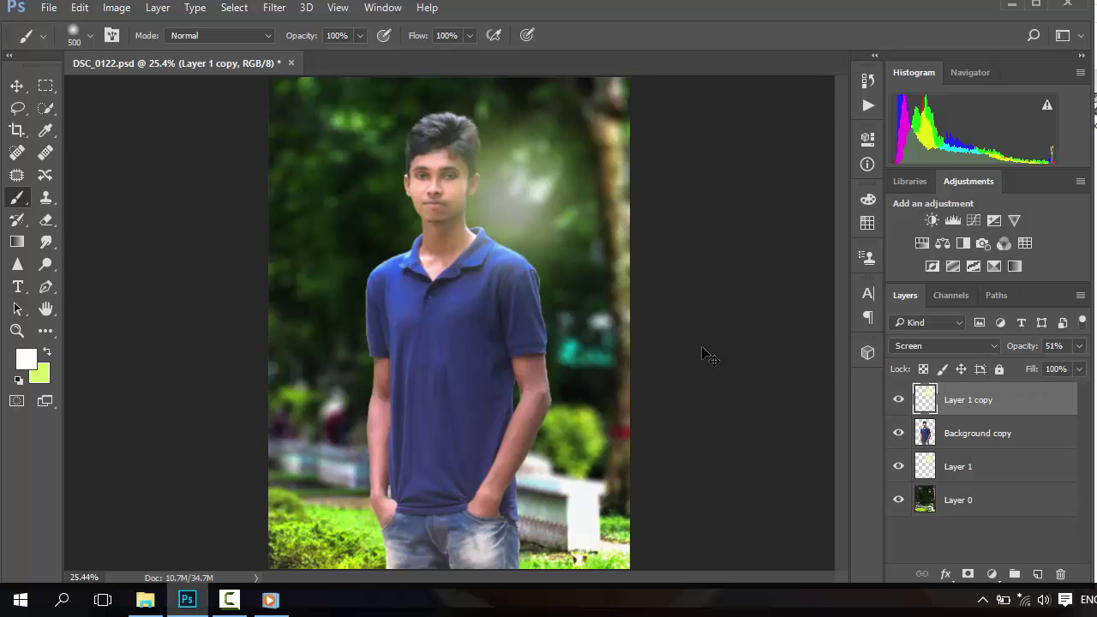
{"action": "key", "text": "ctrl+t"}
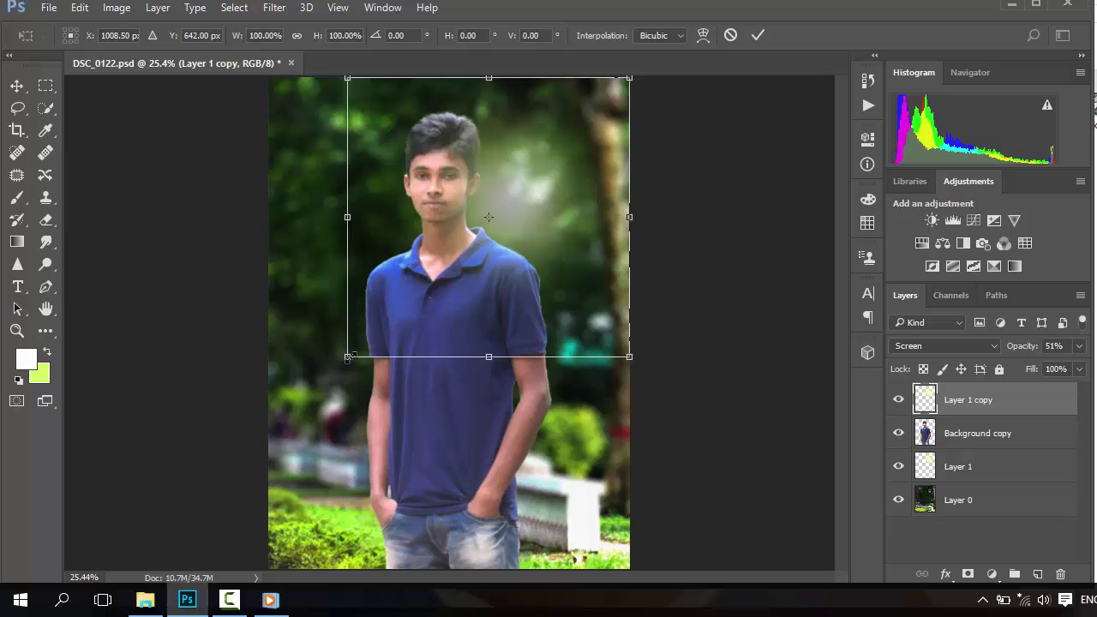
- Scale the Layer 1 copy glow to about 96% and keep it in place
{"action": "left_click_drag", "start_coordinate": [347, 356], "coordinate": [360, 344]}
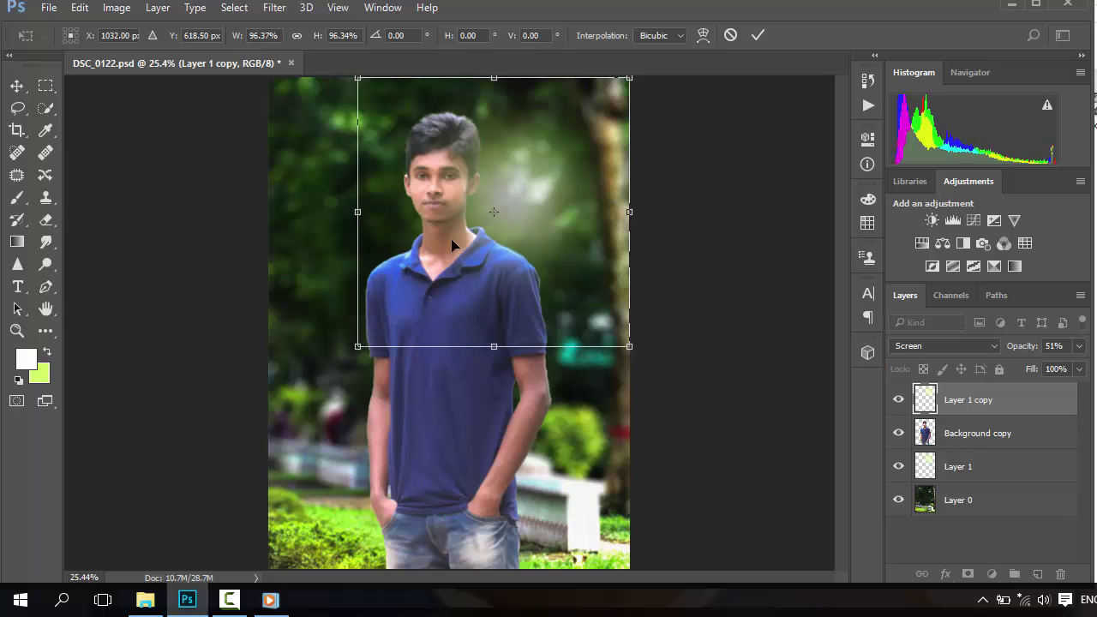
{"action": "left_click_drag", "start_coordinate": [504, 204], "coordinate": [494, 215]}
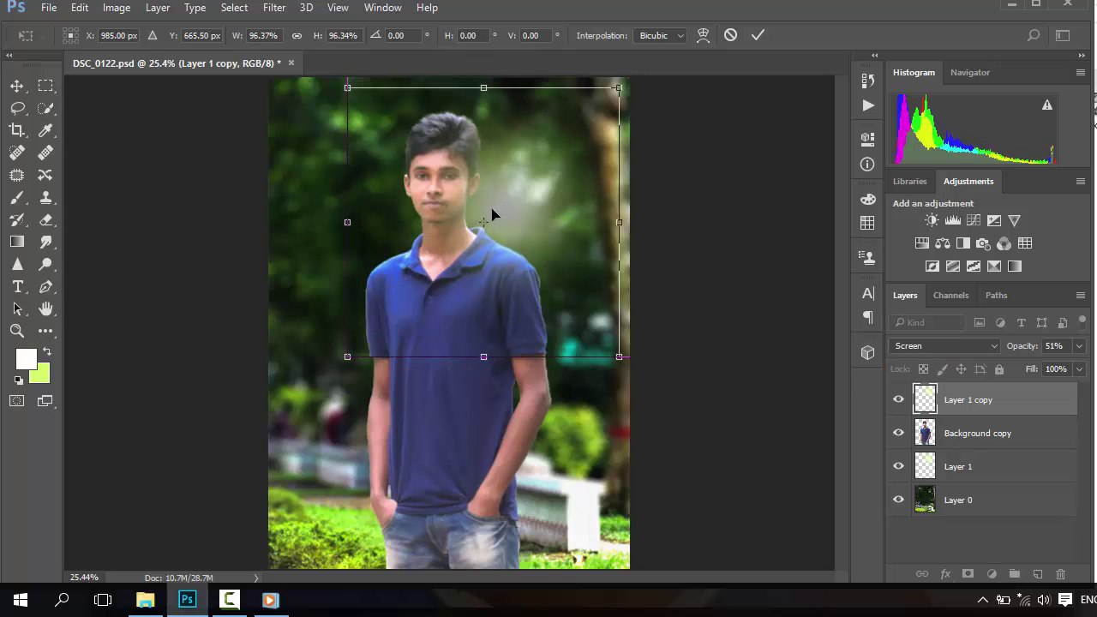
{"action": "key", "text": "Return"}
{"action": "key", "text": "b"}
- Scale Layer 1's glow to about 77% and nudge it left and down
{"action": "left_click", "coordinate": [956, 477]}
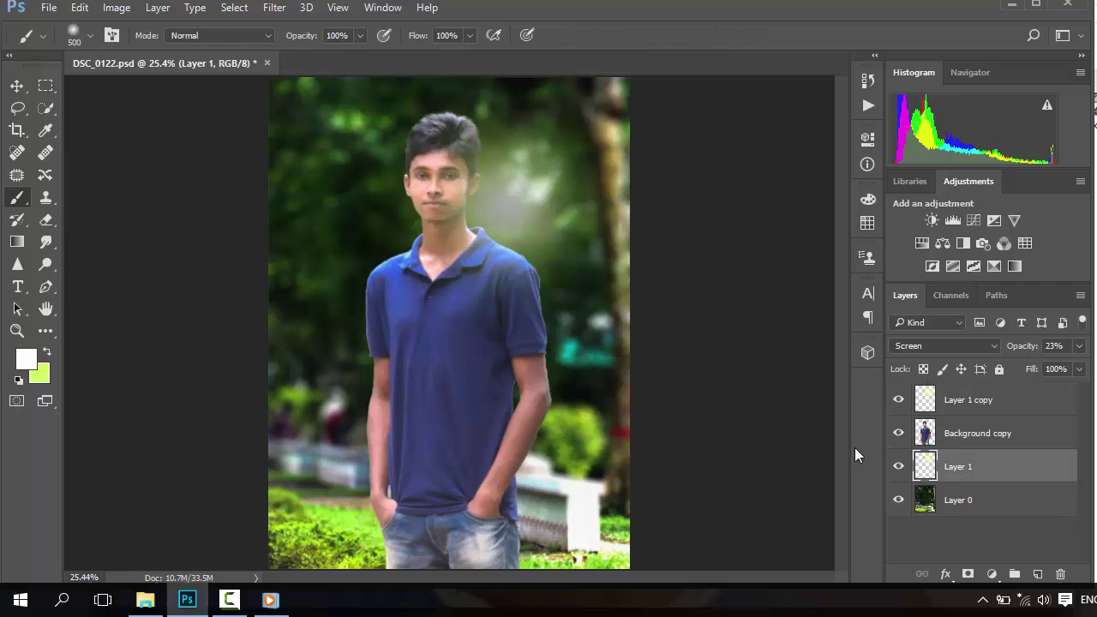
{"action": "key", "text": "ctrl+t"}
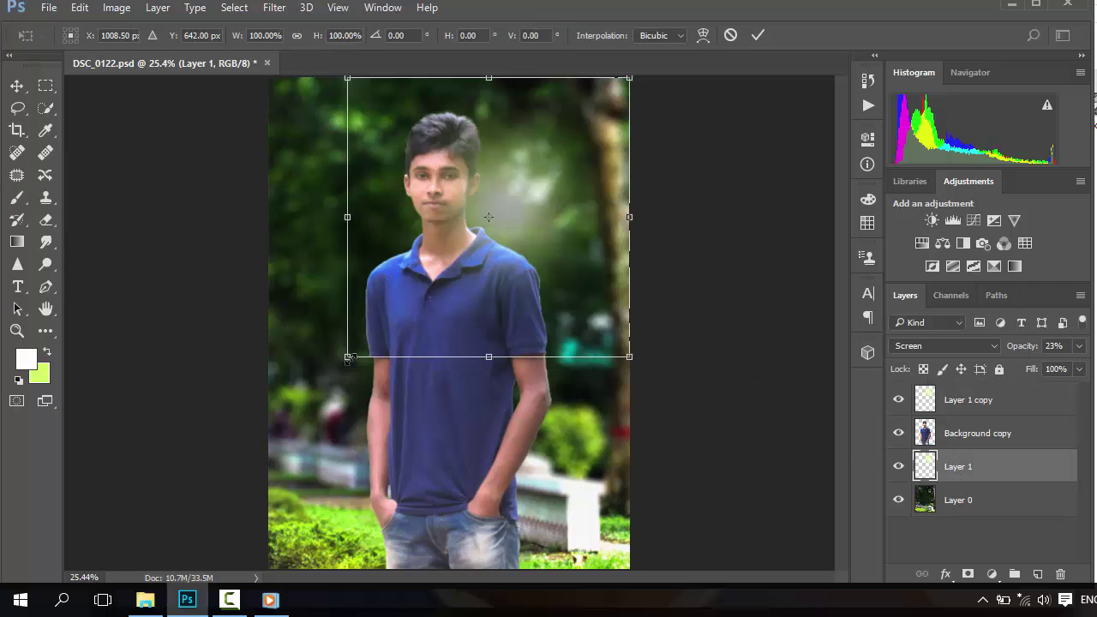
{"action": "left_click_drag", "start_coordinate": [349, 358], "coordinate": [412, 293]}
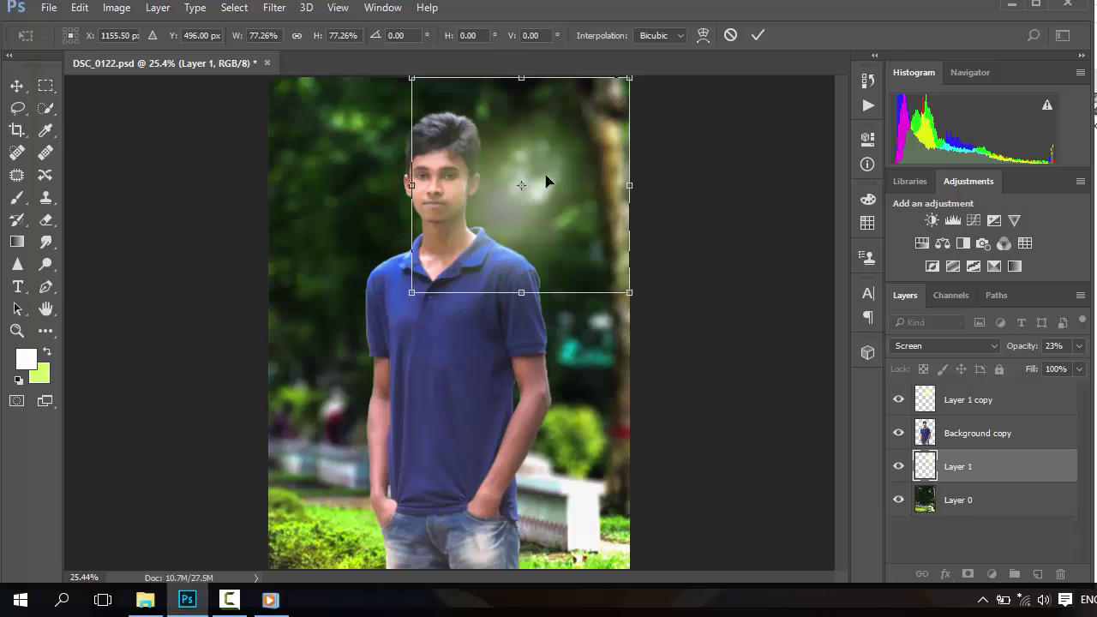
{"action": "left_click_drag", "start_coordinate": [546, 181], "coordinate": [521, 210]}
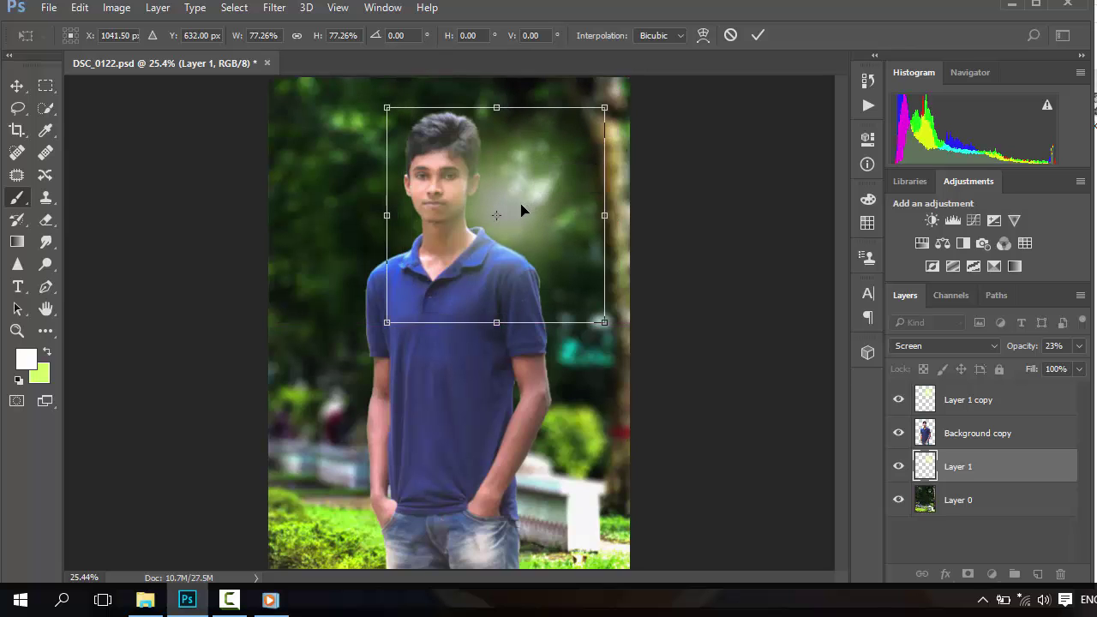
{"action": "key", "text": "Return"}
{"action": "key", "text": "shift+alt+bracketright"}
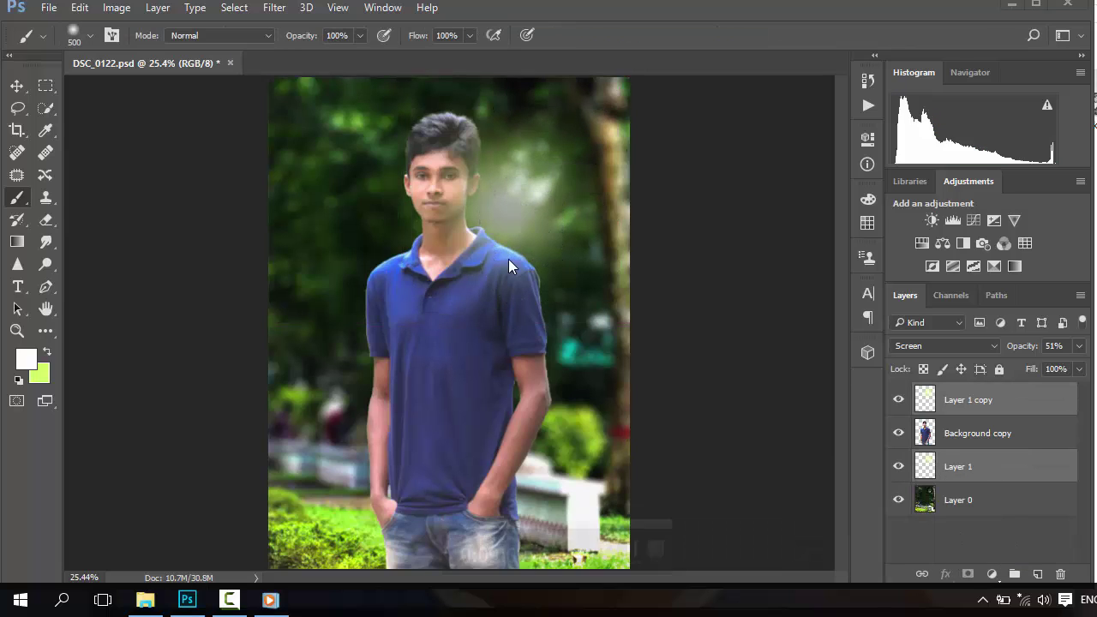
- Add a new layer above Layer 1 and set the foreground colour to orange
{"action": "left_click", "coordinate": [992, 472]}
{"action": "left_click", "coordinate": [1037, 574]}
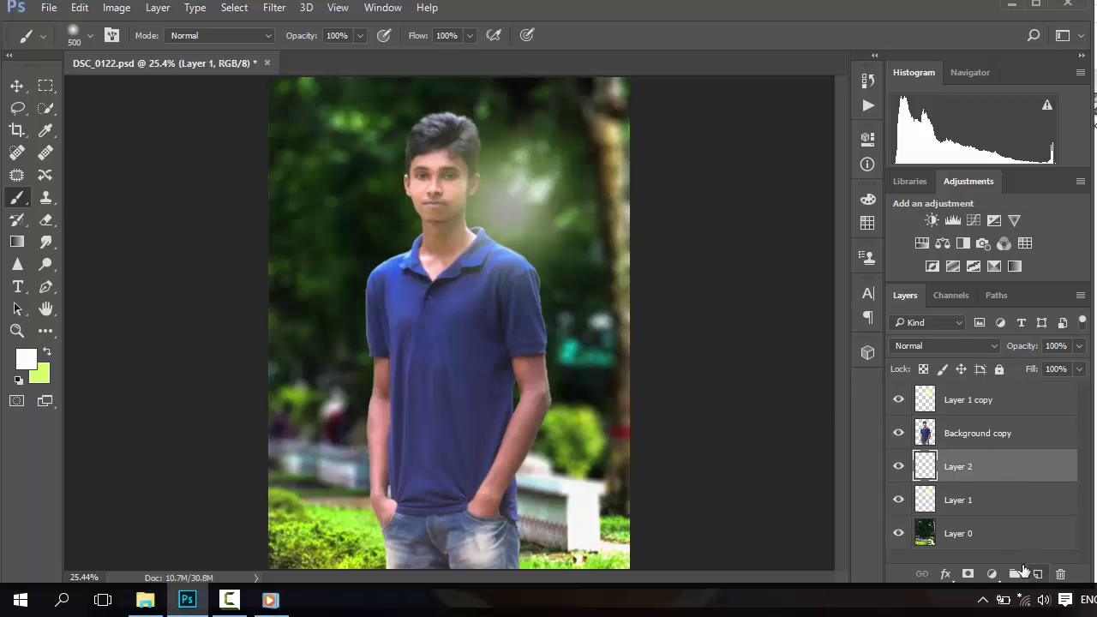
{"action": "left_click", "coordinate": [47, 352]}
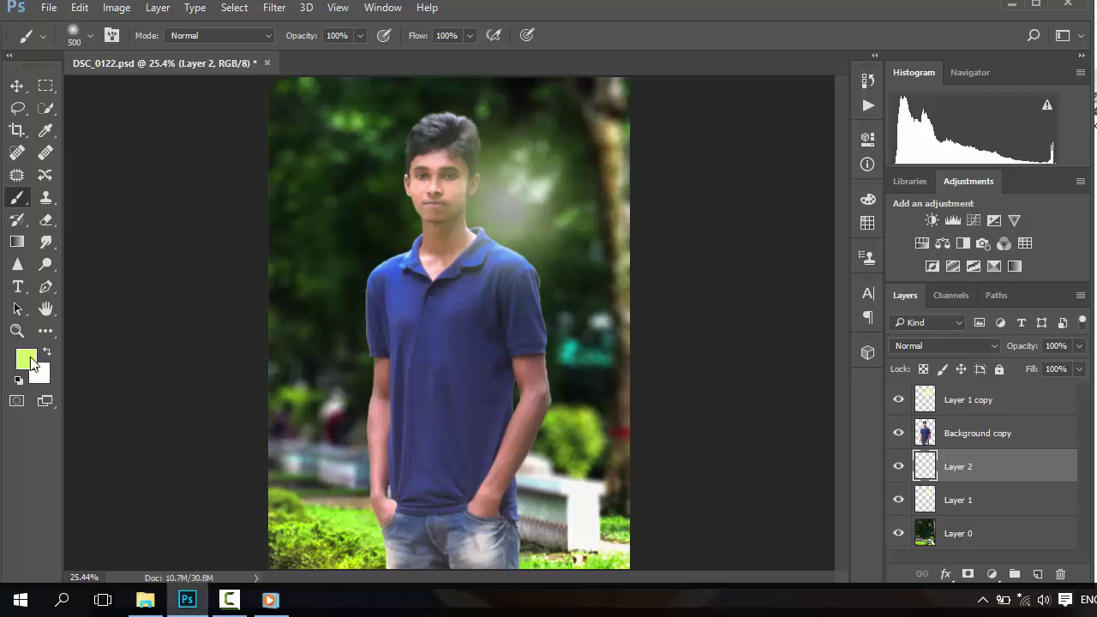
{"action": "left_click_drag", "start_coordinate": [282, 320], "coordinate": [463, 245]}
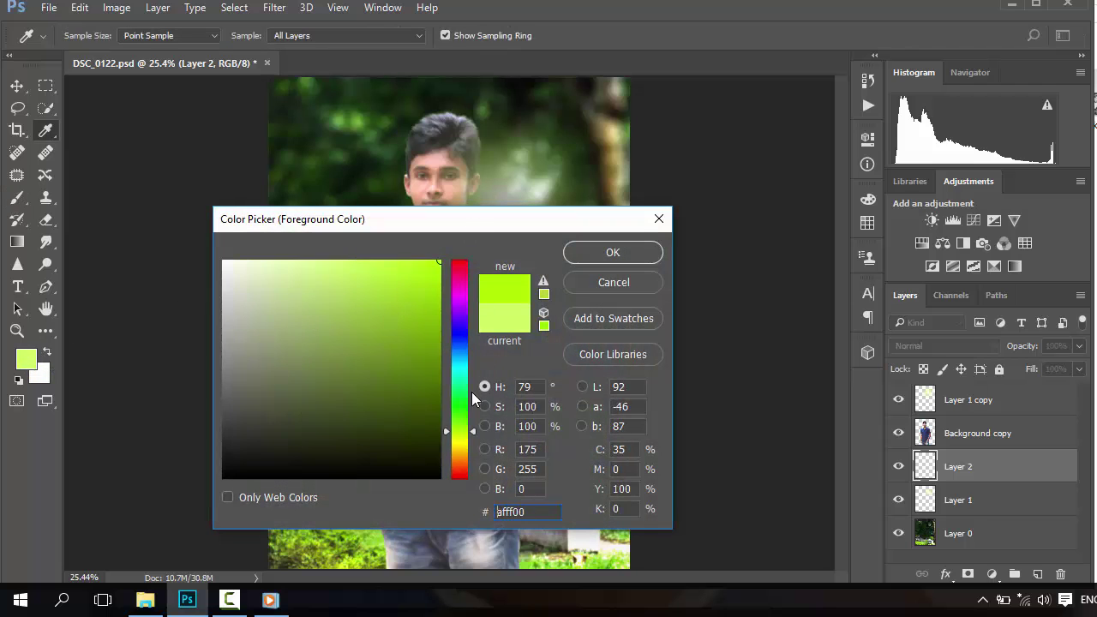
{"action": "left_click_drag", "start_coordinate": [461, 421], "coordinate": [458, 462]}
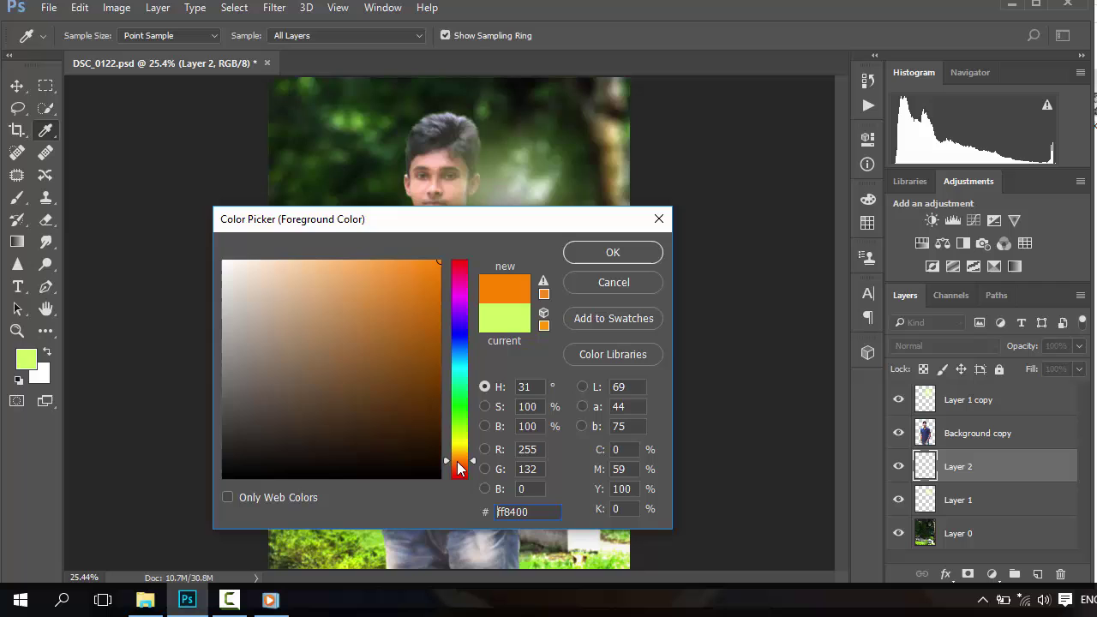
{"action": "left_click", "coordinate": [605, 254]}
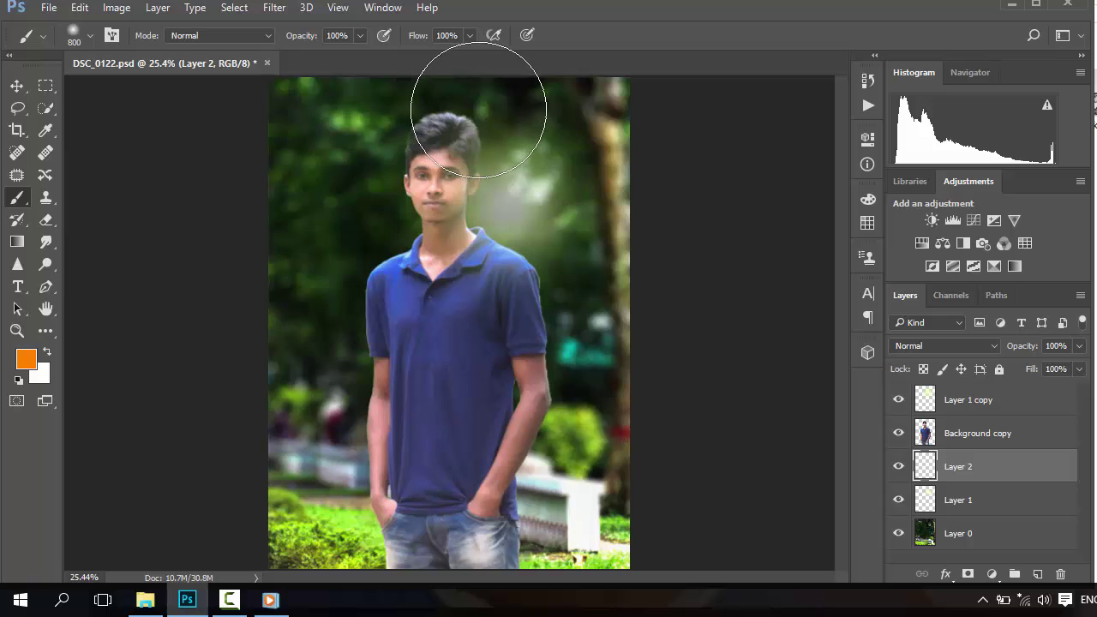
- Paint an orange glow above the head with a small white highlight at its centre
{"action": "left_click", "coordinate": [478, 110]}
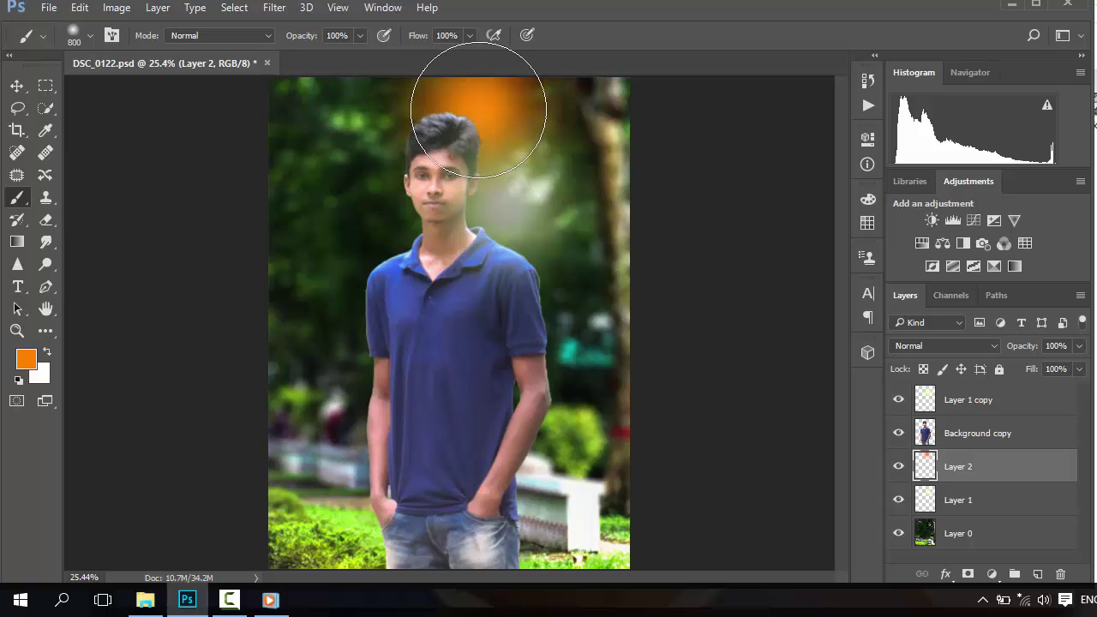
{"action": "key", "text": "bracketleft"}
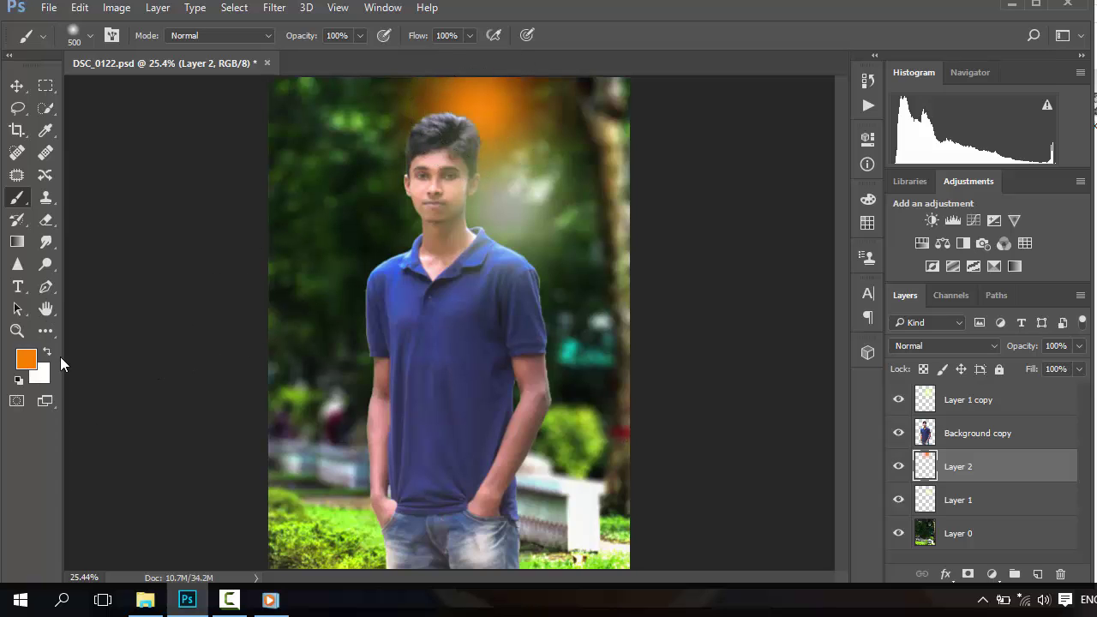
{"action": "left_click", "coordinate": [91, 38]}
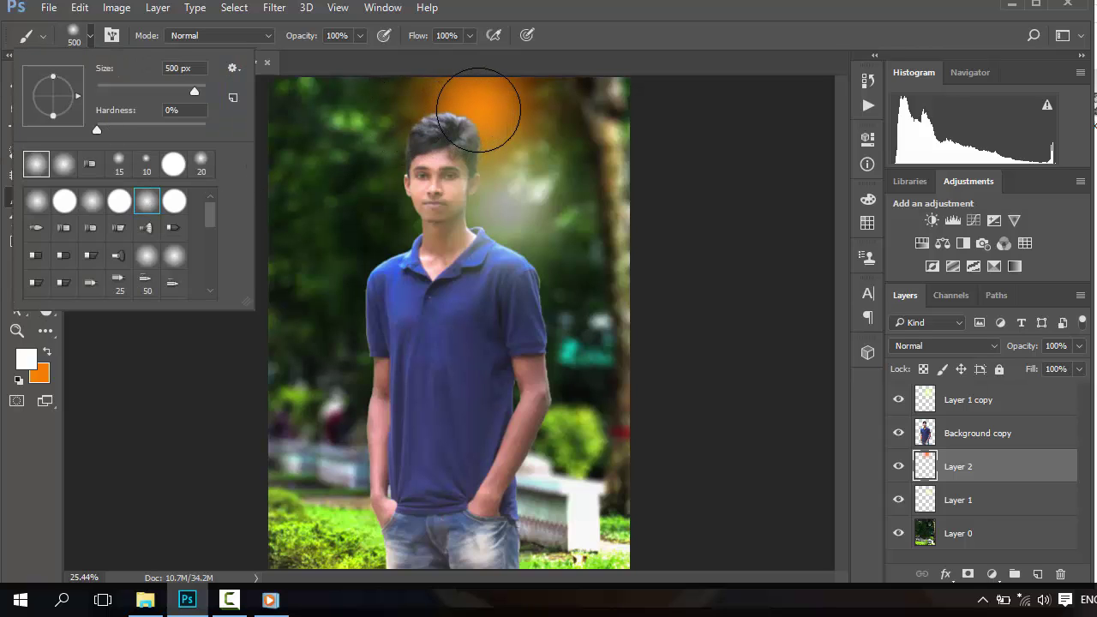
{"action": "left_click", "coordinate": [478, 109]}
{"action": "key", "text": "ctrl+z"}
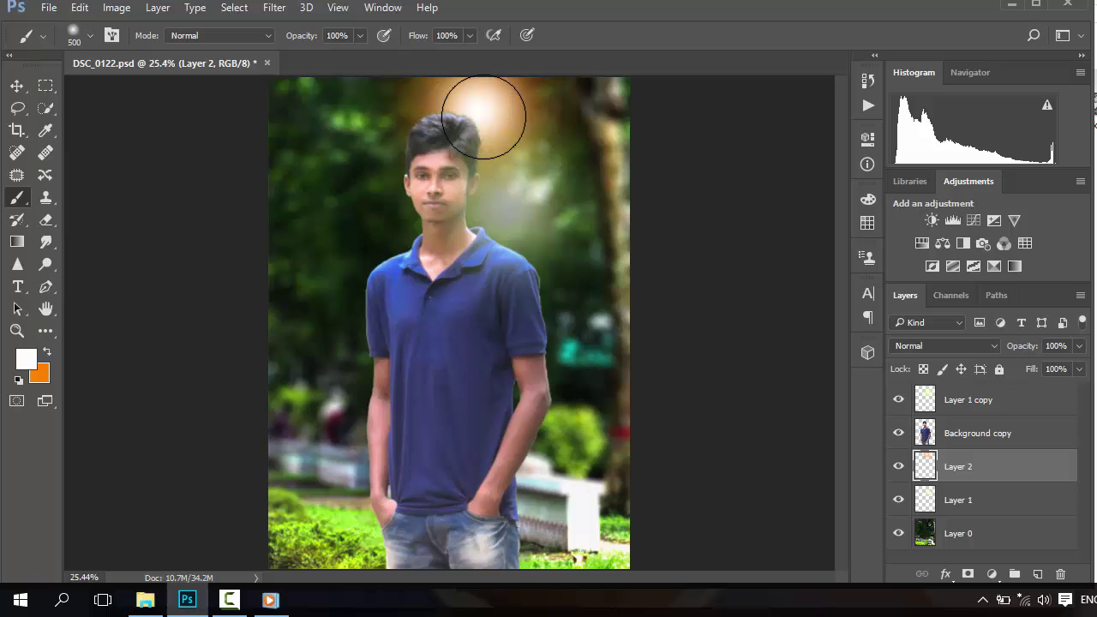
{"action": "left_click", "coordinate": [486, 118]}
{"action": "key", "text": "bracketleft"}
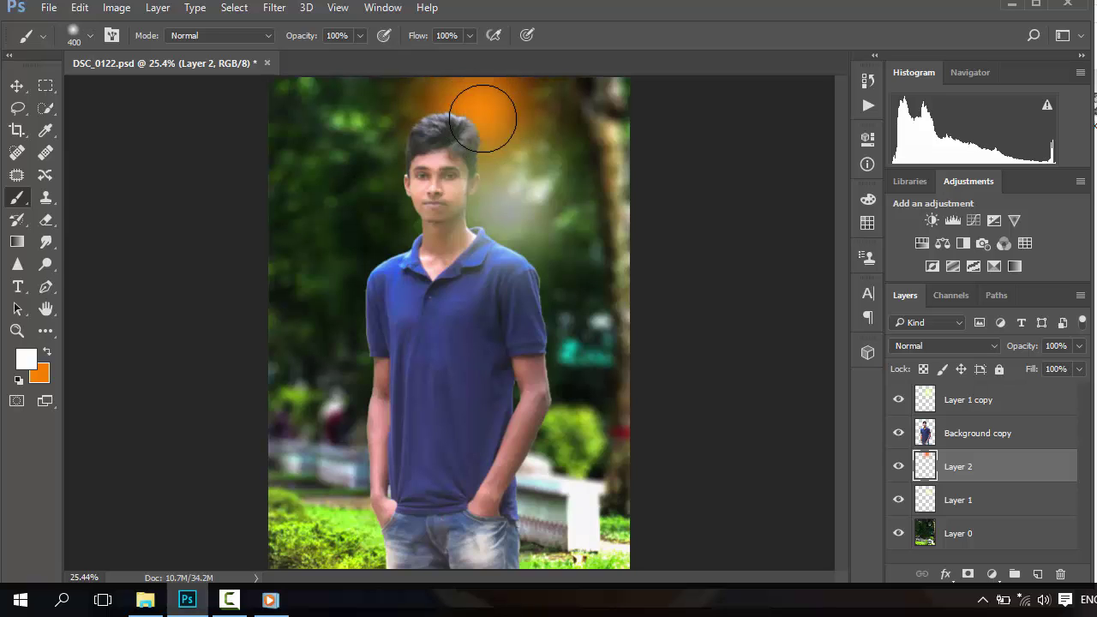
{"action": "key", "text": "bracketleft"}
{"action": "left_click", "coordinate": [480, 111]}
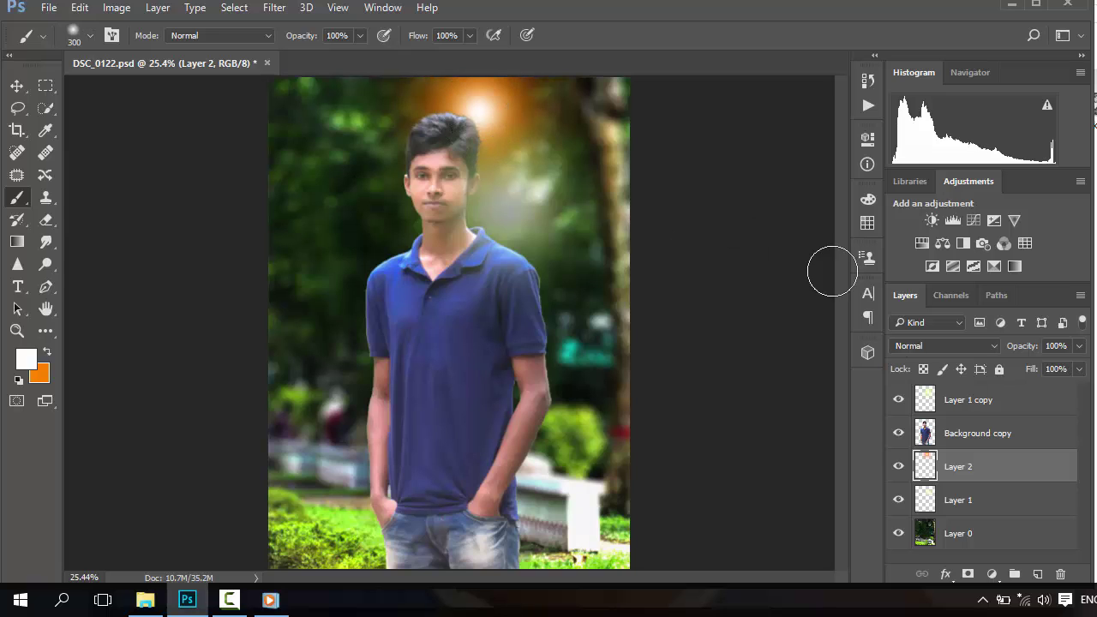
{"action": "left_click", "coordinate": [913, 345]}
- Set the orange glow to Screen, duplicate it, and move the copy above Background copy
{"action": "left_click", "coordinate": [905, 116]}
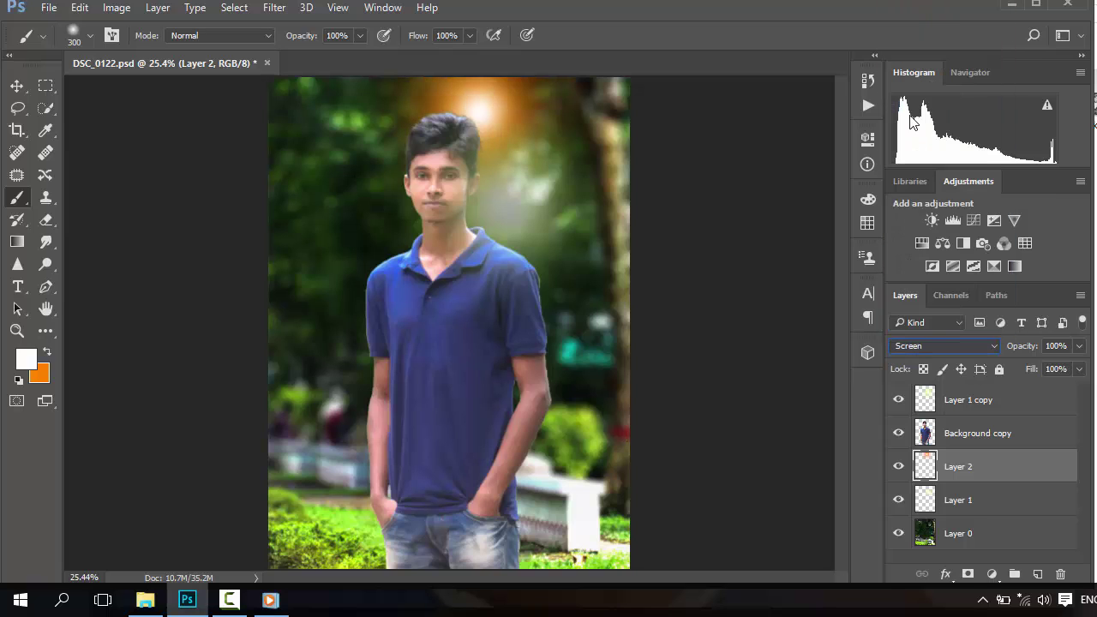
{"action": "left_click_drag", "start_coordinate": [970, 489], "coordinate": [1003, 523]}
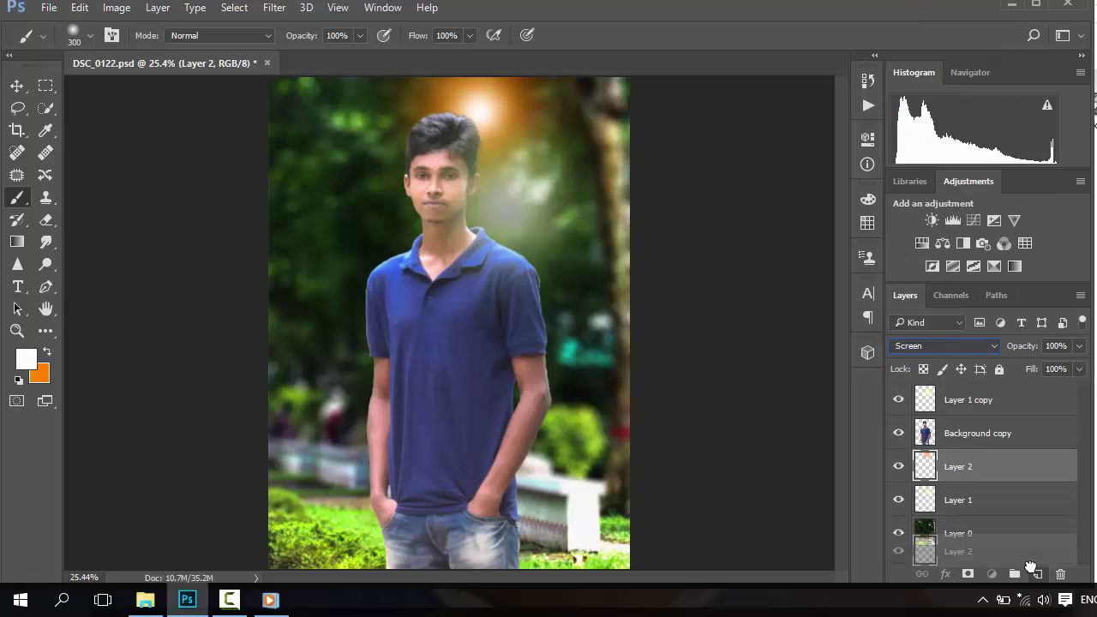
{"action": "key", "text": "ctrl+j"}
{"action": "left_click_drag", "start_coordinate": [967, 470], "coordinate": [968, 431]}
- Fade Layer 2 down and set Layer 2 copy to 14% opacity
{"action": "left_click", "coordinate": [991, 499]}
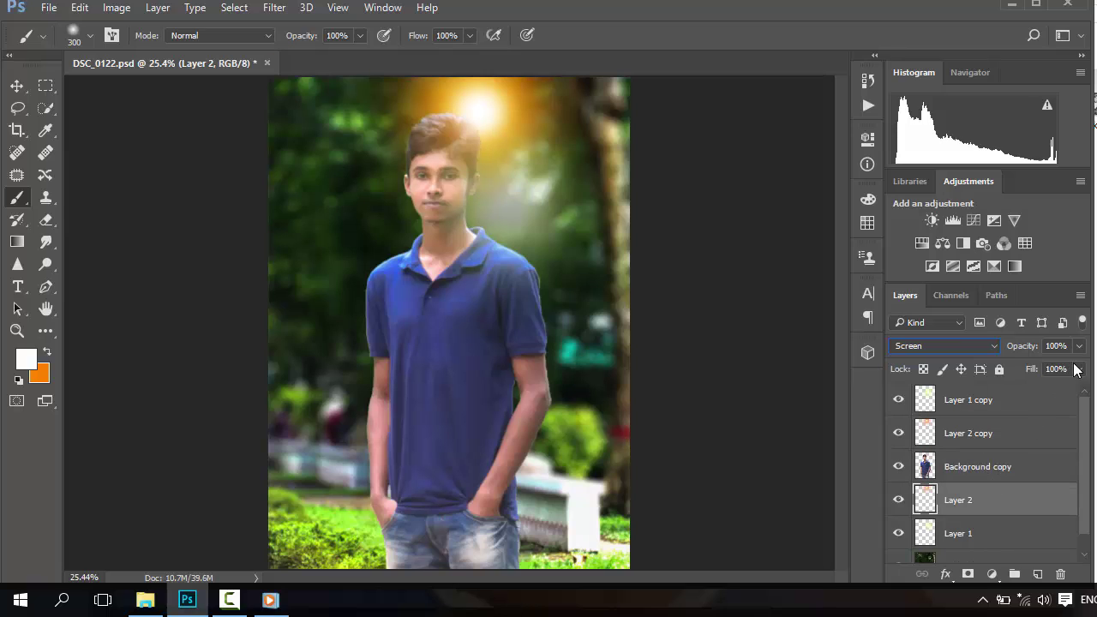
{"action": "left_click", "coordinate": [1079, 346]}
{"action": "left_click_drag", "start_coordinate": [1080, 366], "coordinate": [1020, 369]}
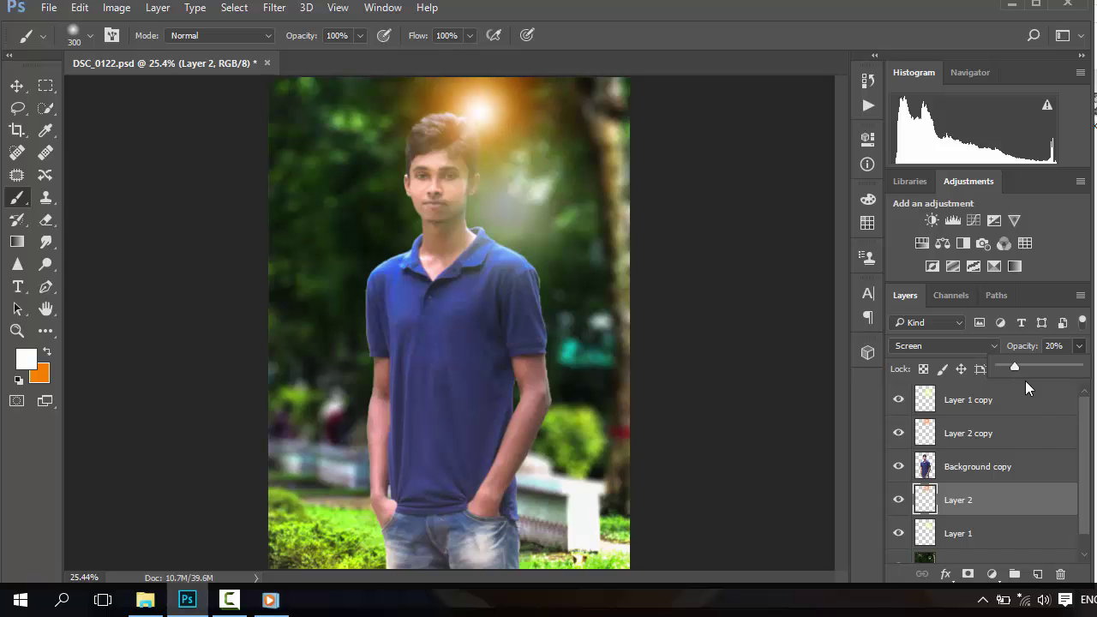
{"action": "left_click", "coordinate": [992, 439]}
{"action": "left_click", "coordinate": [1077, 347]}
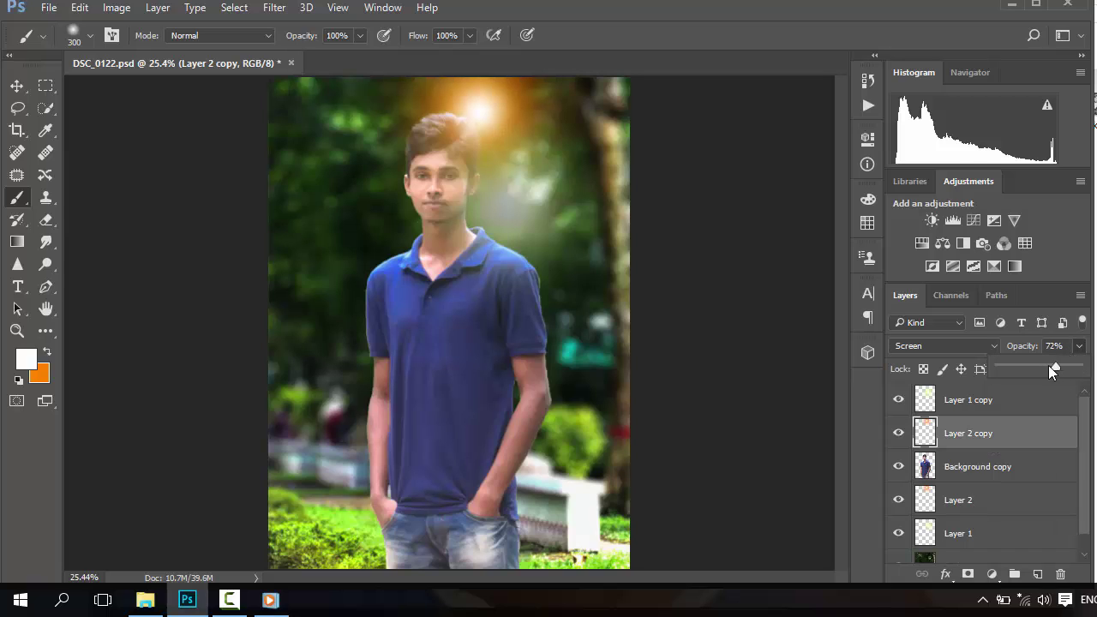
{"action": "left_click_drag", "start_coordinate": [1050, 366], "coordinate": [1018, 366]}
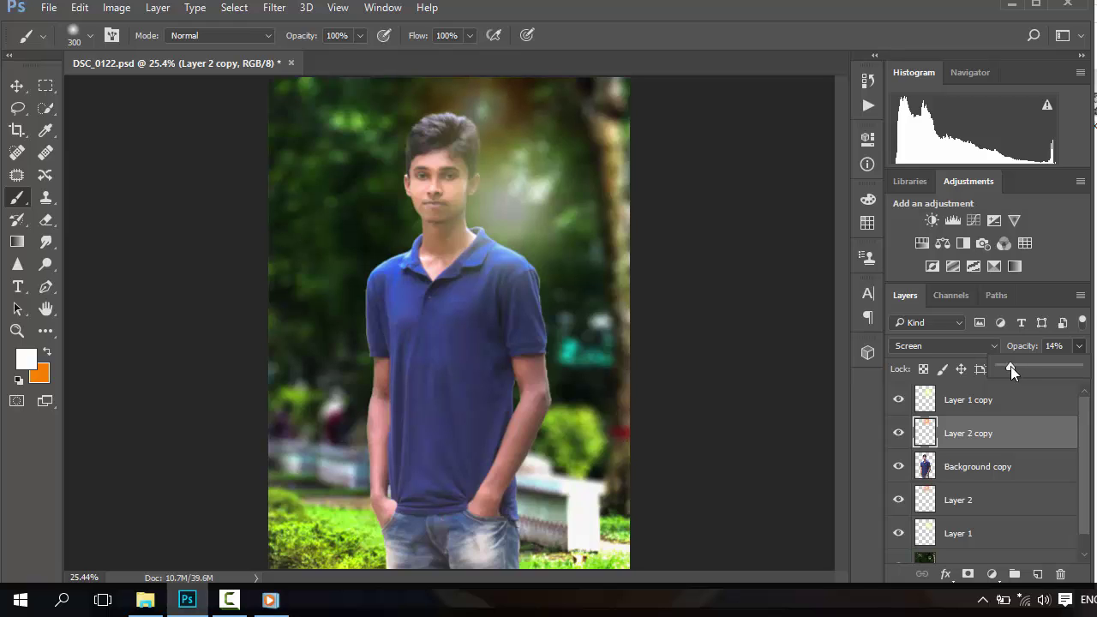
{"action": "left_click", "coordinate": [1019, 371]}
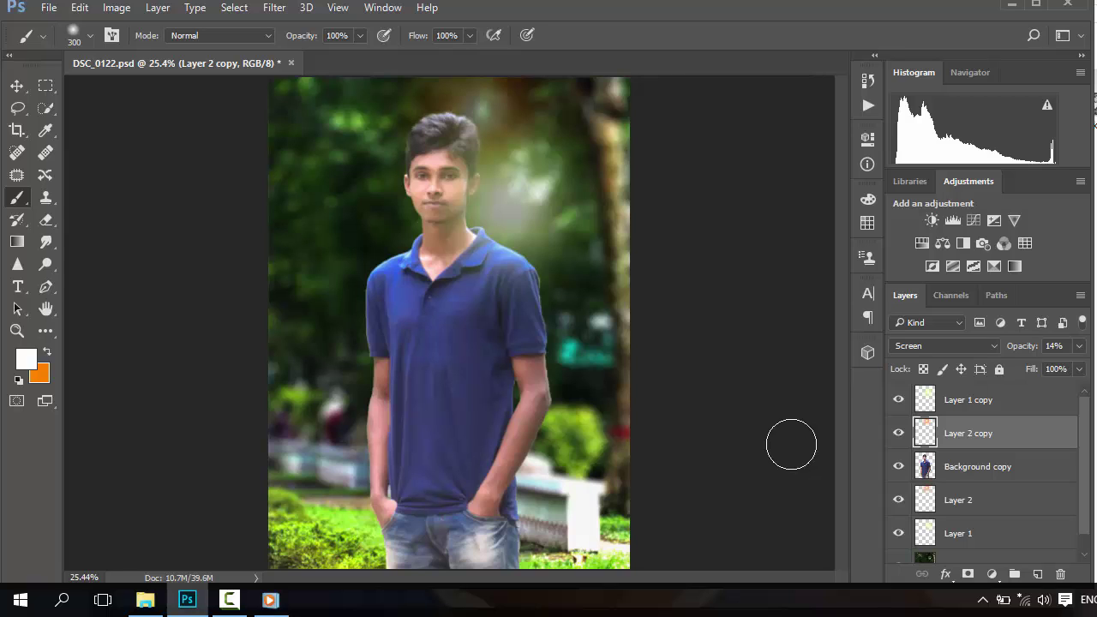
- Lower the Layer 1 copy sun glow to 12% opacity, toggling it to compare
{"action": "left_click", "coordinate": [951, 499]}
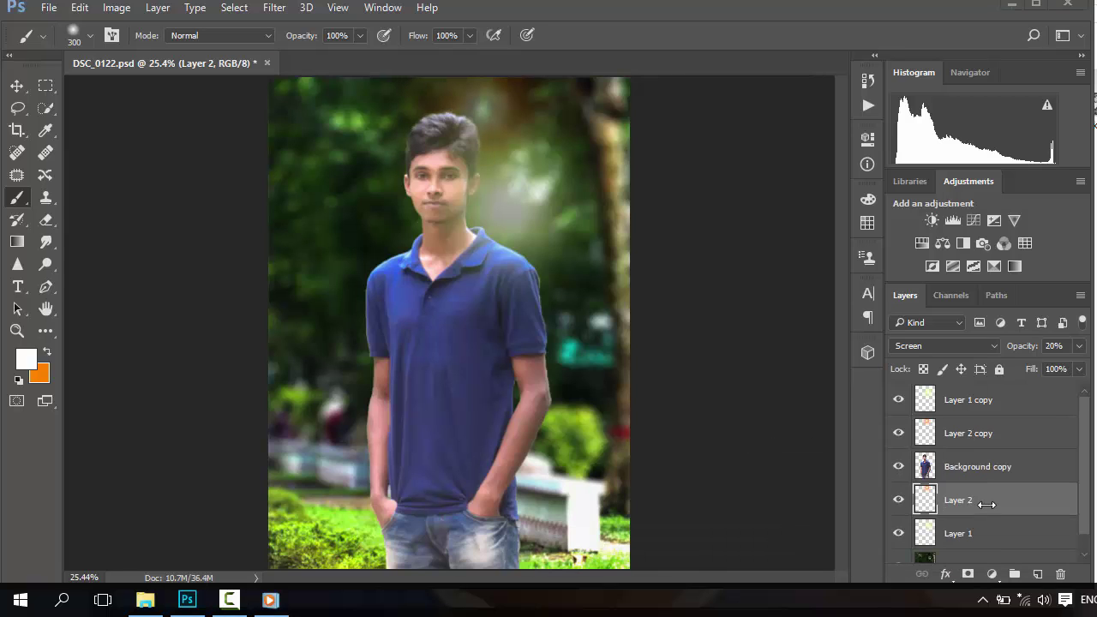
{"action": "left_click", "coordinate": [965, 435]}
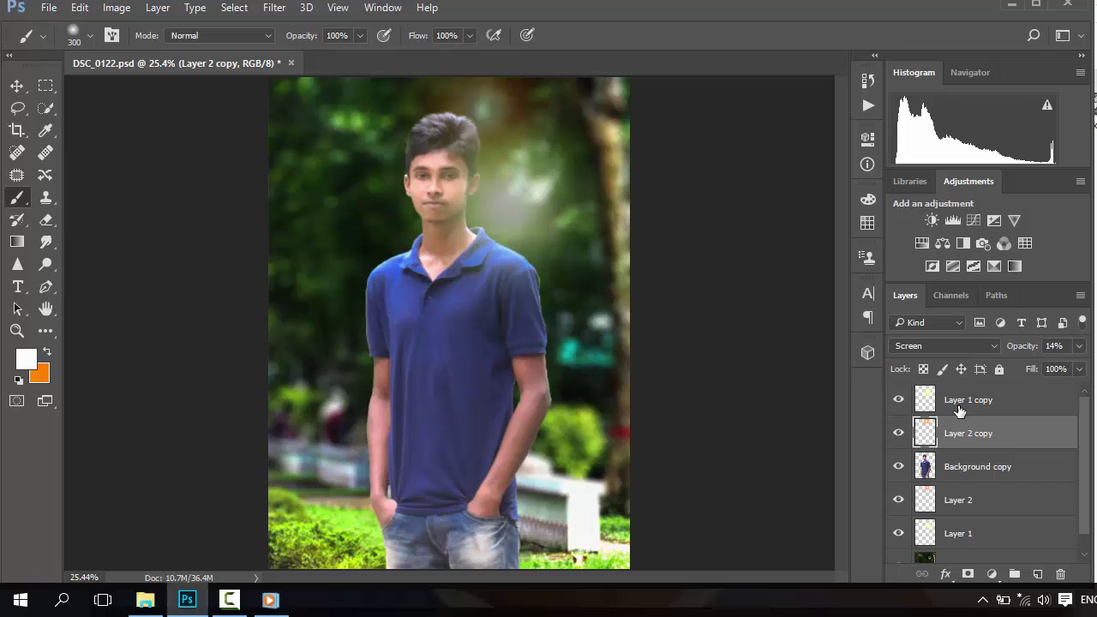
{"action": "left_click", "coordinate": [959, 410]}
{"action": "left_click", "coordinate": [1078, 346]}
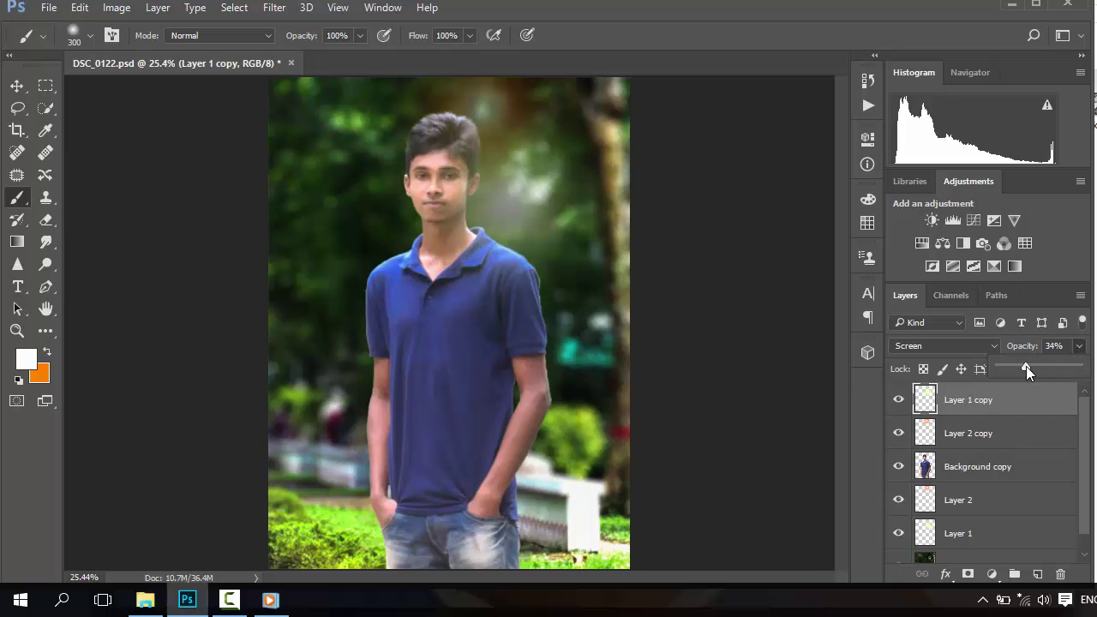
{"action": "left_click", "coordinate": [1026, 366]}
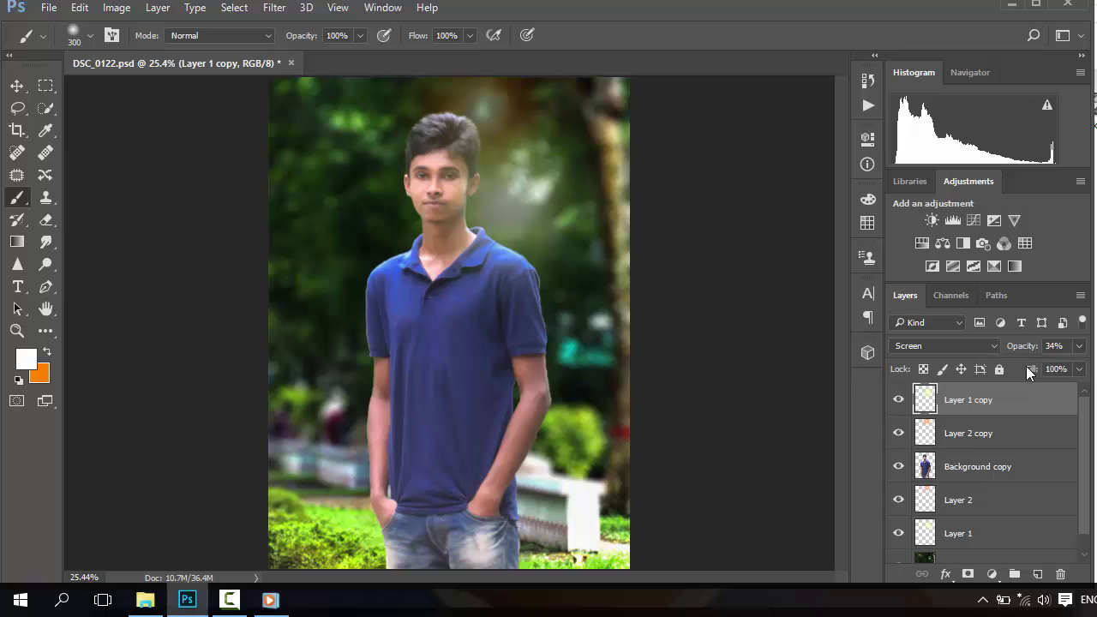
{"action": "left_click", "coordinate": [898, 400]}
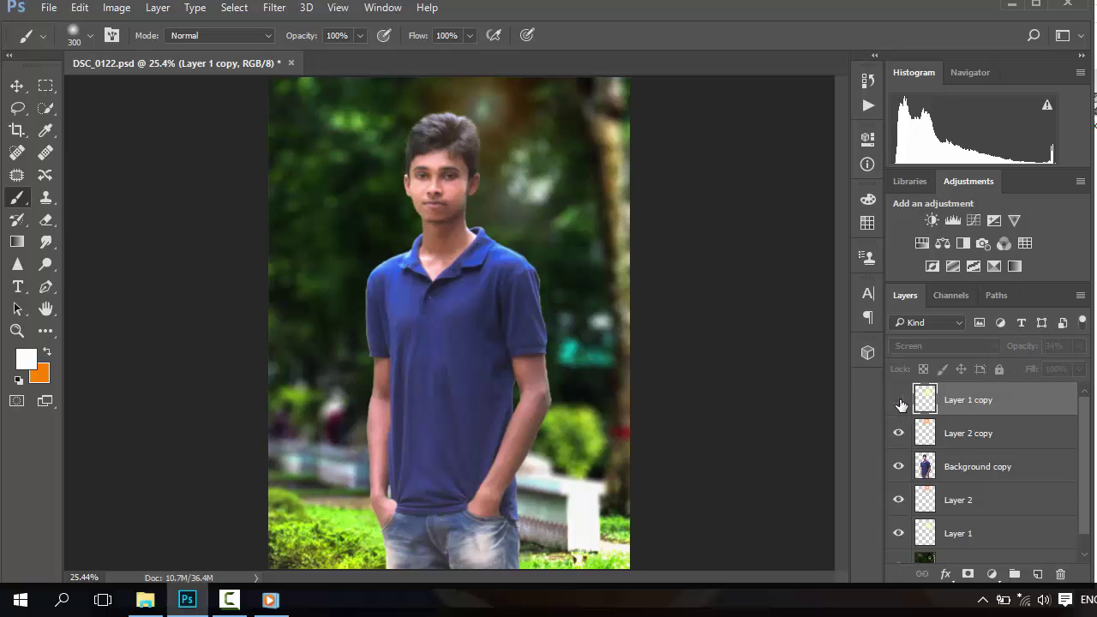
{"action": "left_click", "coordinate": [898, 401]}
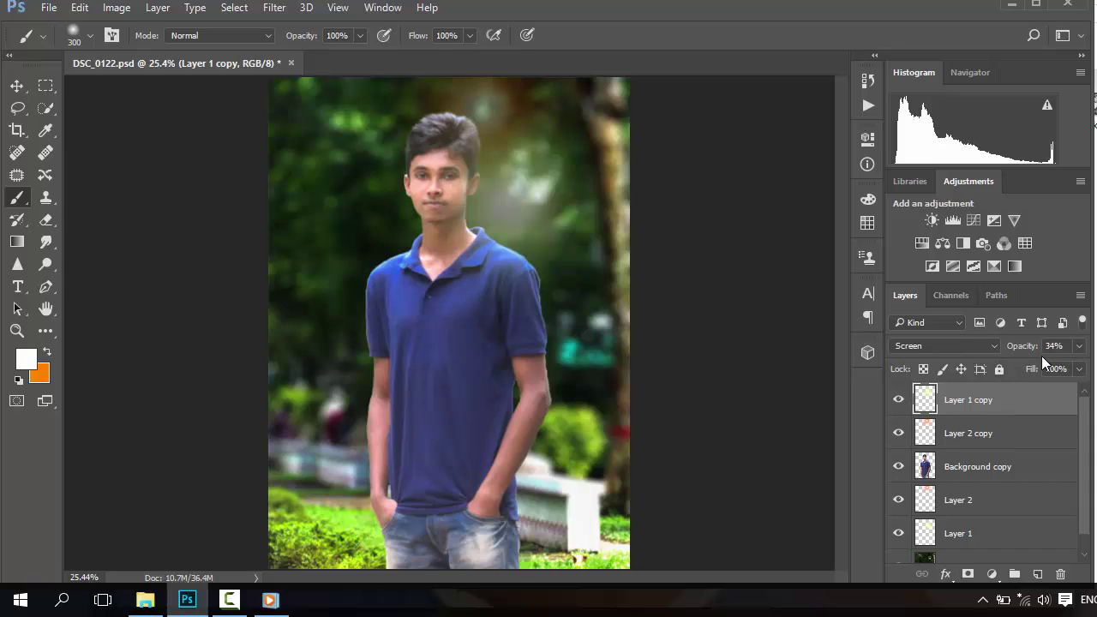
{"action": "left_click", "coordinate": [1080, 346]}
{"action": "type", "text": "12"}
{"action": "key", "text": "Return"}
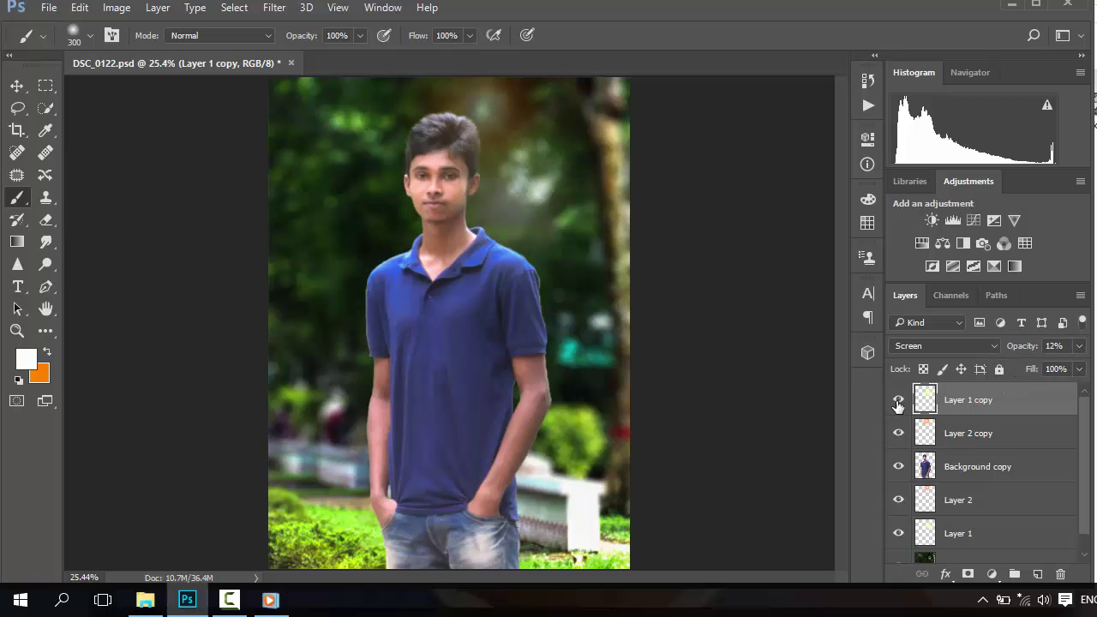
- Raise Layer 2 copy's opacity to 26%
{"action": "left_click", "coordinate": [897, 405]}
{"action": "left_click", "coordinate": [897, 405]}
{"action": "left_click", "coordinate": [943, 436]}
{"action": "left_click", "coordinate": [1078, 346]}
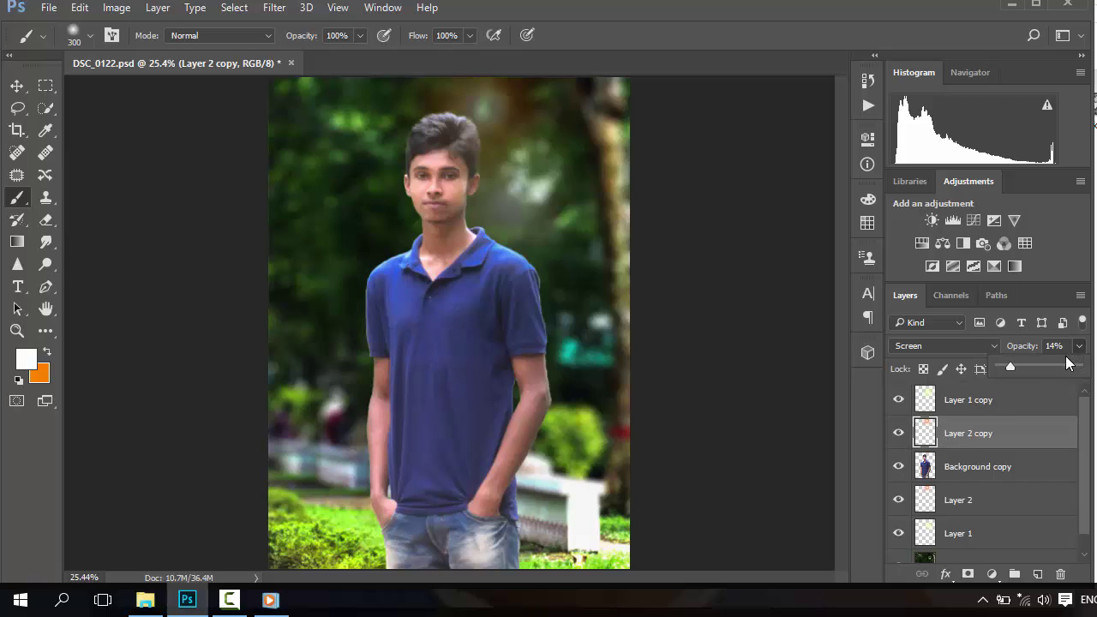
{"action": "left_click_drag", "start_coordinate": [1010, 364], "coordinate": [1020, 365]}
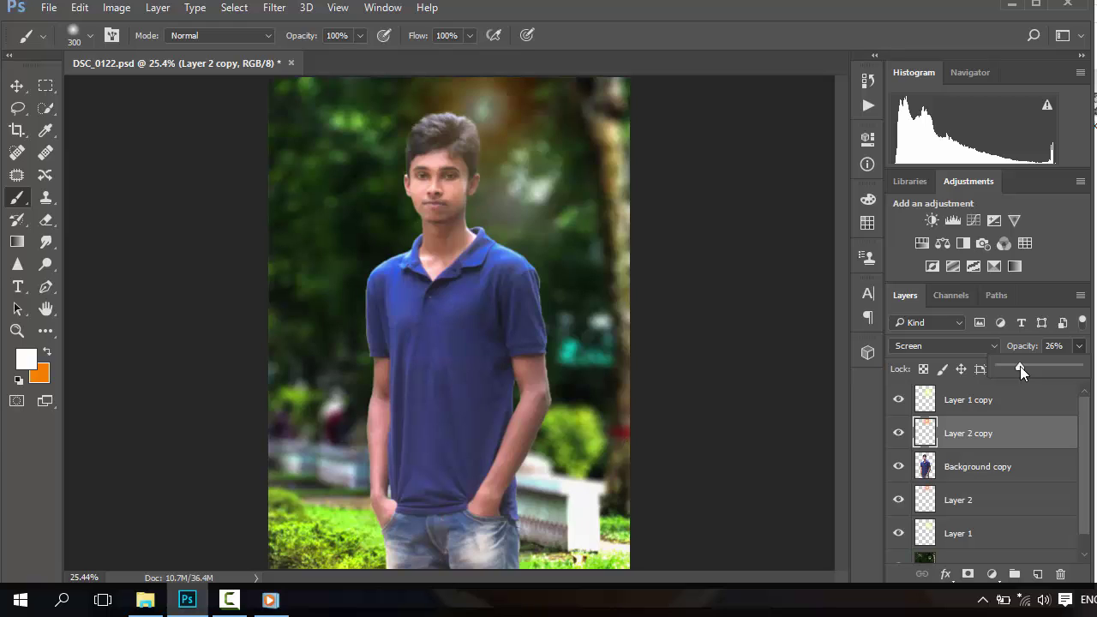
{"action": "key", "text": "Return"}
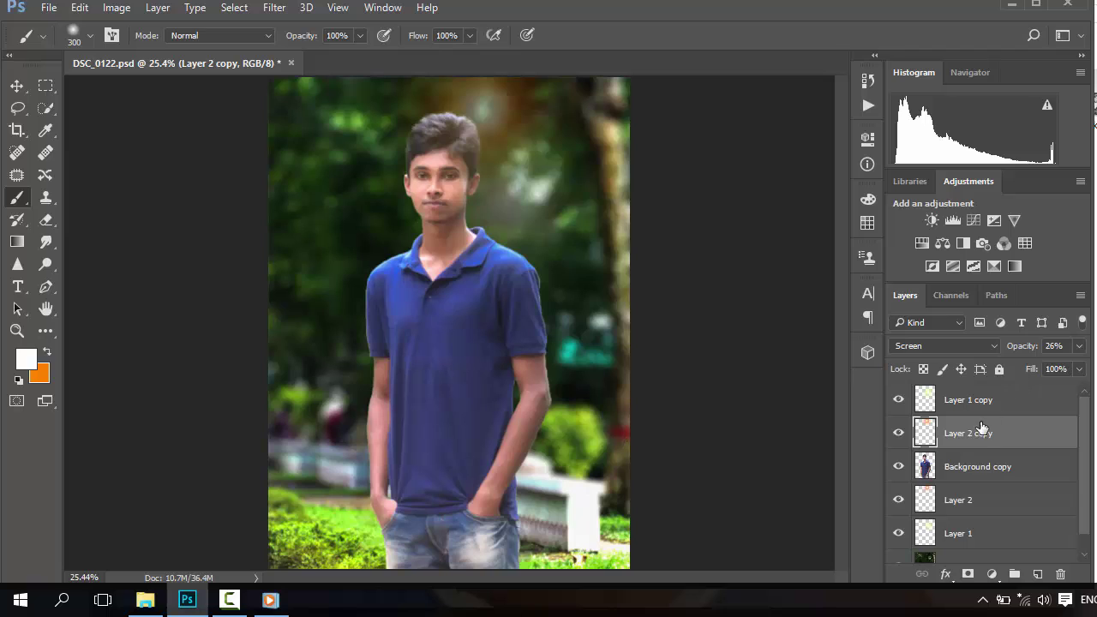
- Move the Layer 2 copy glow down and to the right
{"action": "key", "text": "ctrl+t"}
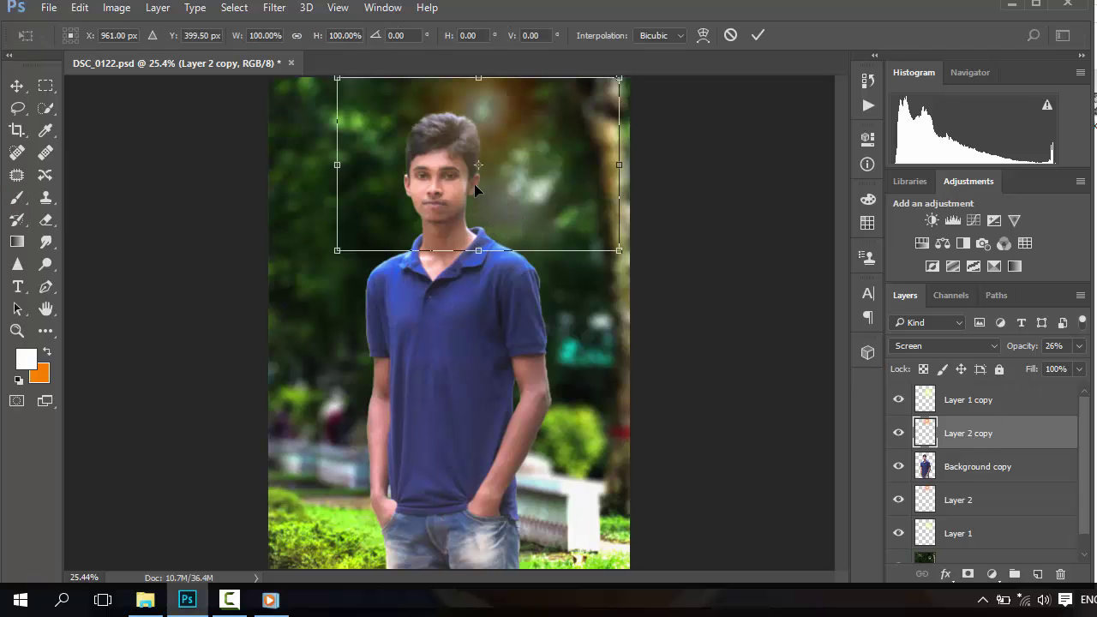
{"action": "left_click_drag", "start_coordinate": [498, 120], "coordinate": [511, 195]}
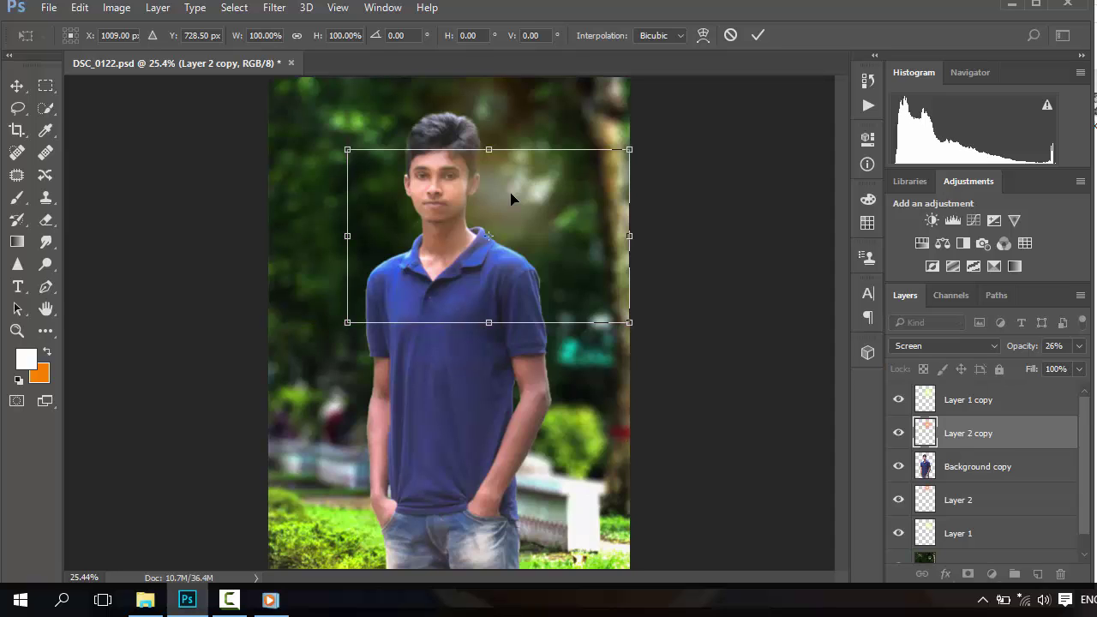
{"action": "key", "text": "Return"}
{"action": "key", "text": "b"}
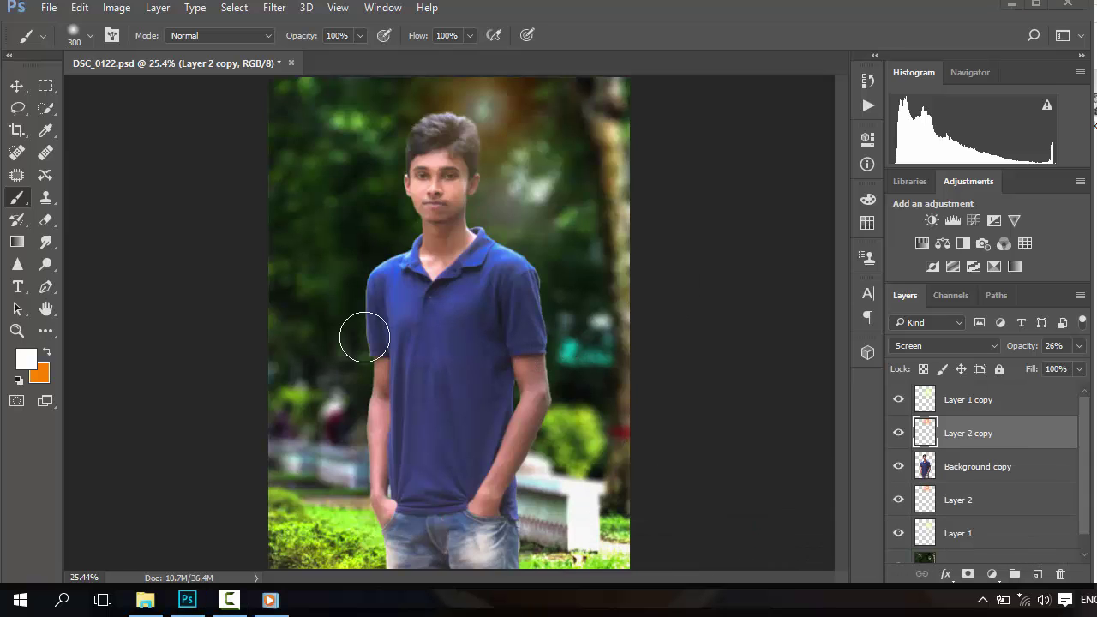
- Drag muktijodha_sm from the 71 png folder into the Photoshop canvas
{"action": "left_click", "coordinate": [144, 599]}
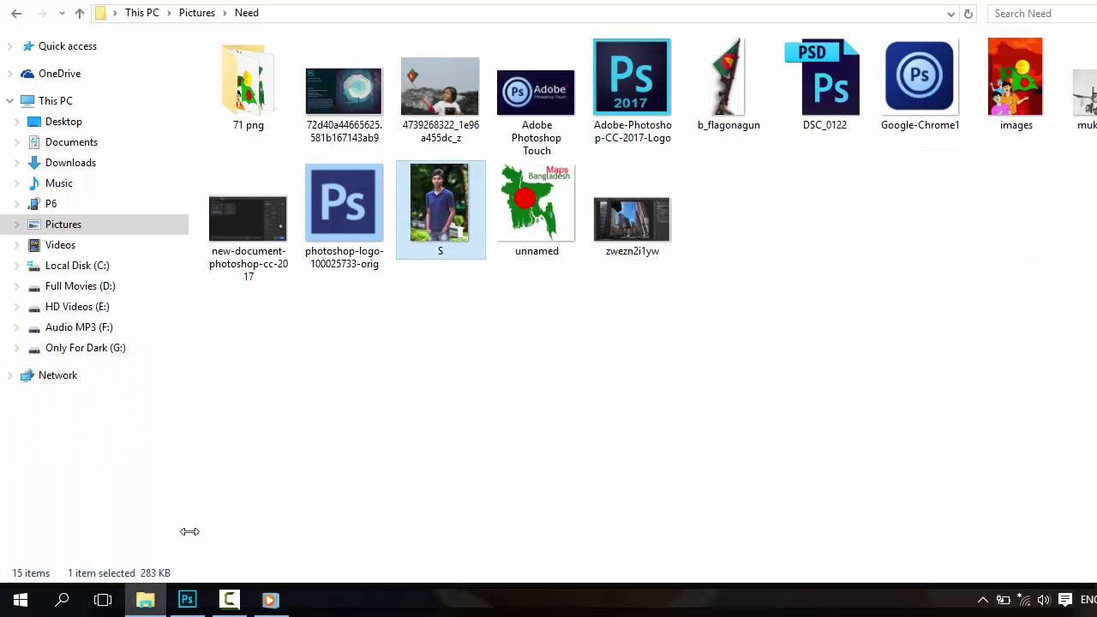
{"action": "double_click", "coordinate": [251, 96]}
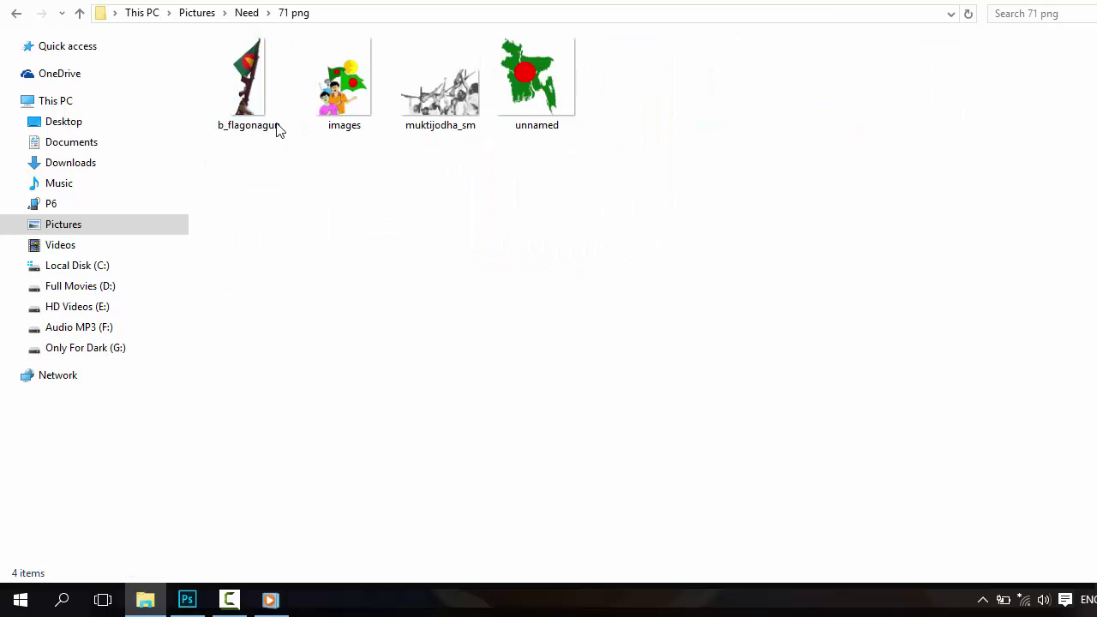
{"action": "mouse_move", "coordinate": [257, 94]}
{"action": "left_mouse_down"}
{"action": "mouse_move", "coordinate": [287, 204]}
{"action": "mouse_move", "coordinate": [253, 126]}
{"action": "left_mouse_up"}
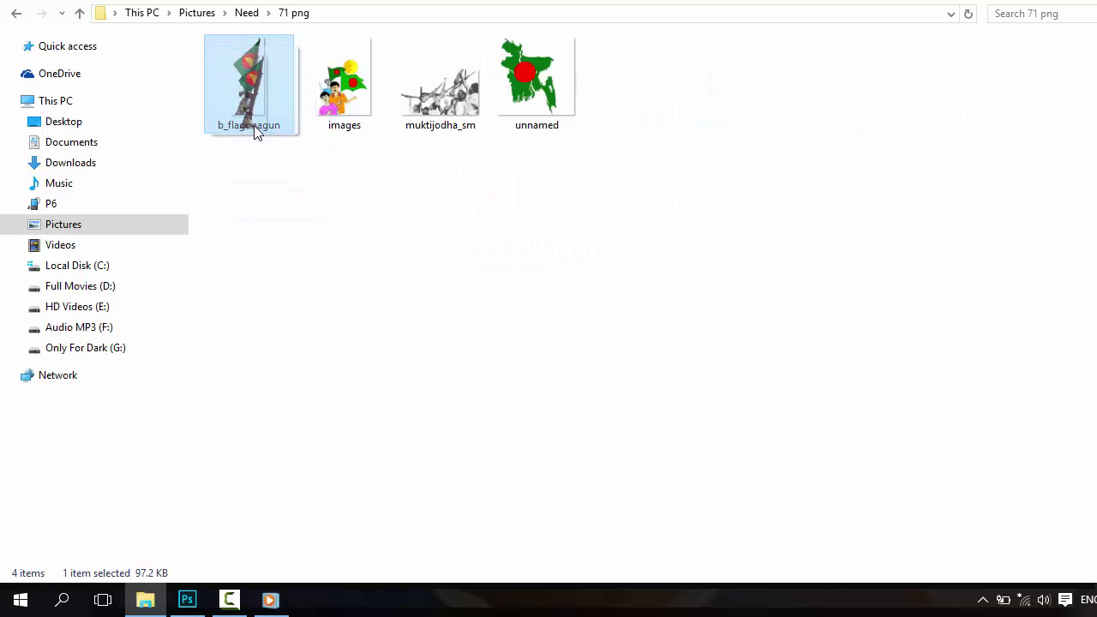
{"action": "mouse_move", "coordinate": [446, 103]}
{"action": "left_mouse_down"}
{"action": "mouse_move", "coordinate": [339, 437]}
{"action": "mouse_move", "coordinate": [394, 491]}
{"action": "mouse_move", "coordinate": [426, 461]}
{"action": "left_mouse_up"}
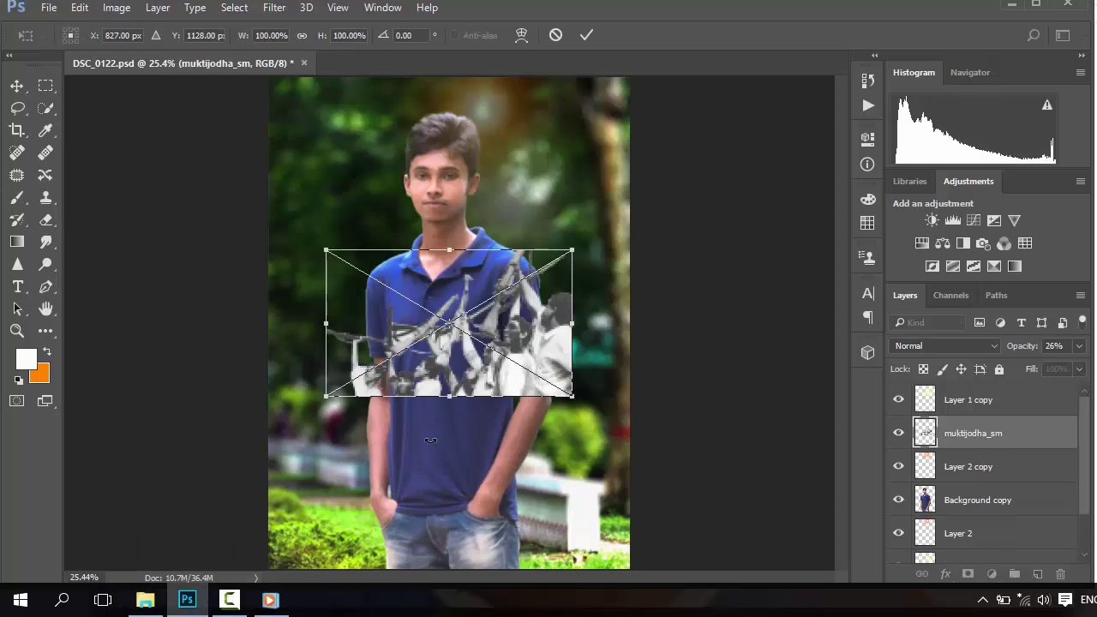
- Place the fighters photo along the bottom edge and convert it to a linked file
{"action": "left_click_drag", "start_coordinate": [499, 349], "coordinate": [564, 515]}
{"action": "key", "text": "b"}
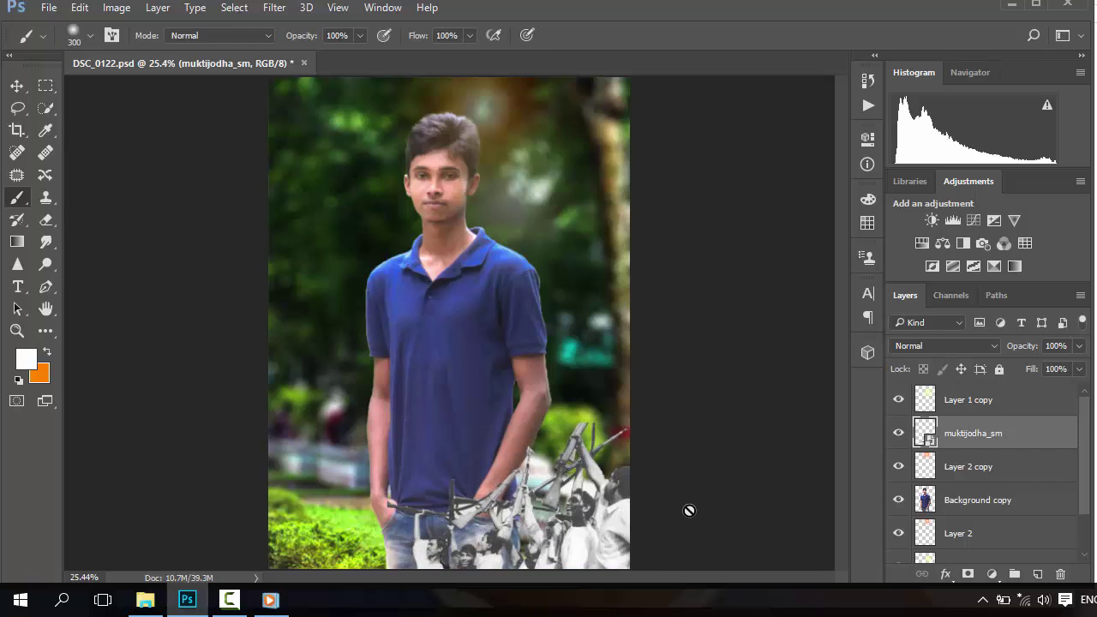
{"action": "right_click", "coordinate": [972, 447]}
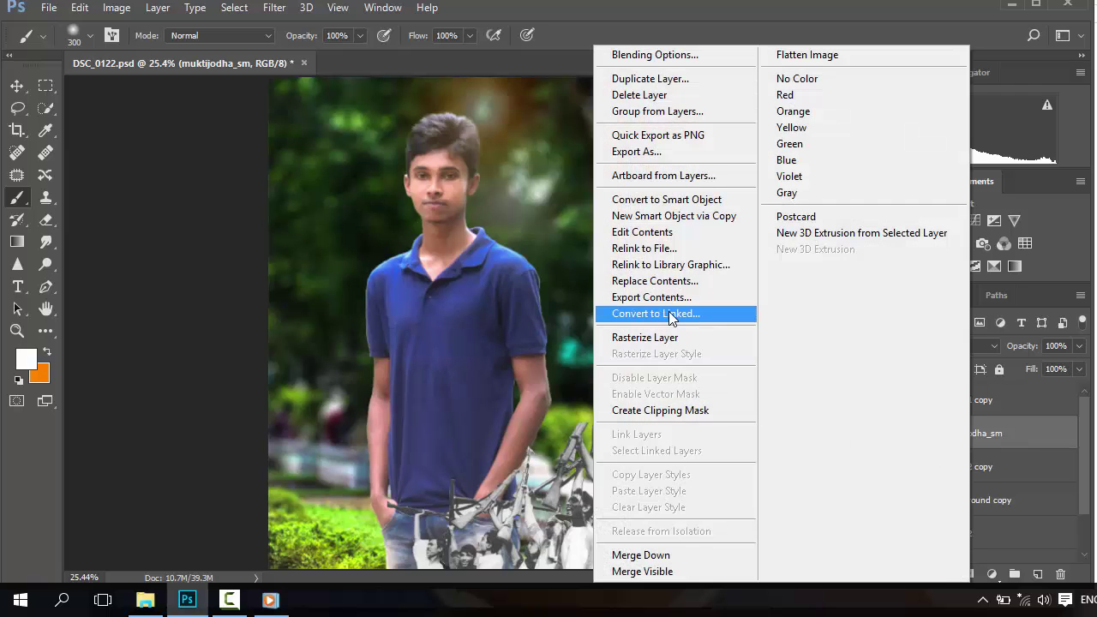
{"action": "left_click", "coordinate": [670, 314]}
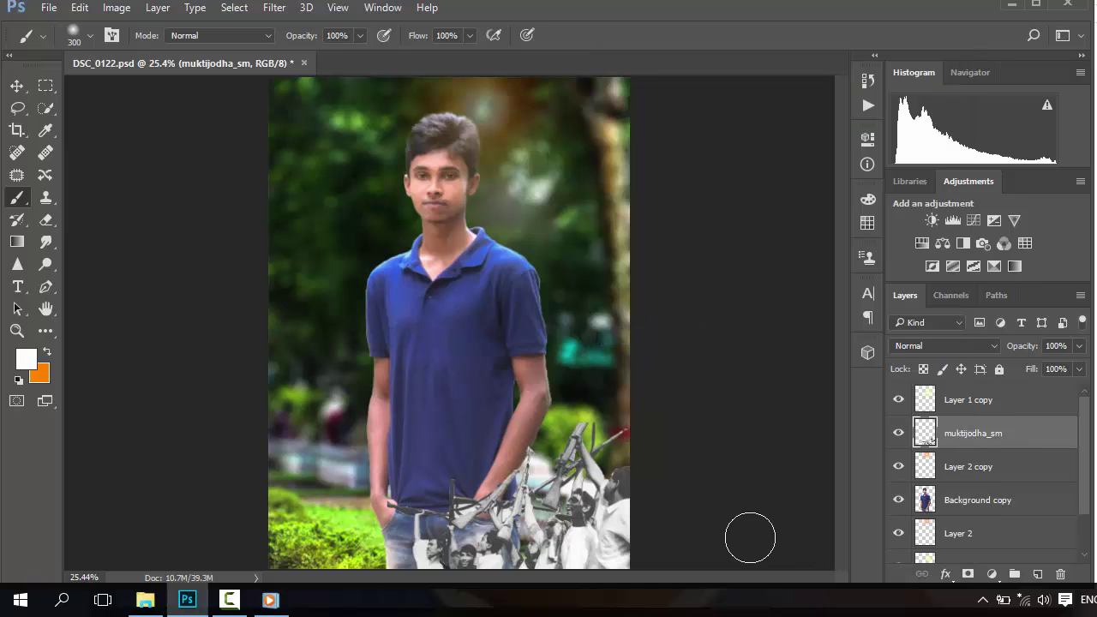
- Zoom in on the fighters' faces and rifle tips
{"action": "scroll", "coordinate": [678, 534], "scroll_direction": "up", "scroll_amount": 1}
{"action": "scroll", "coordinate": [649, 490], "scroll_direction": "up", "scroll_amount": 1}
{"action": "scroll", "coordinate": [661, 453], "scroll_direction": "up", "scroll_amount": 1}
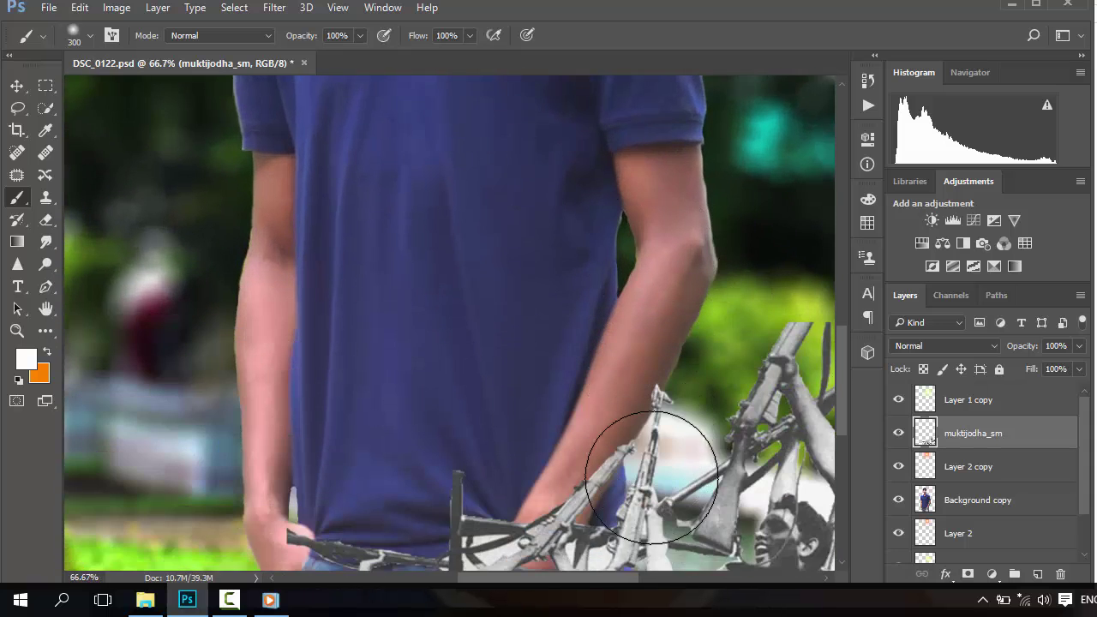
{"action": "left_click_drag", "start_coordinate": [730, 462], "coordinate": [579, 378]}
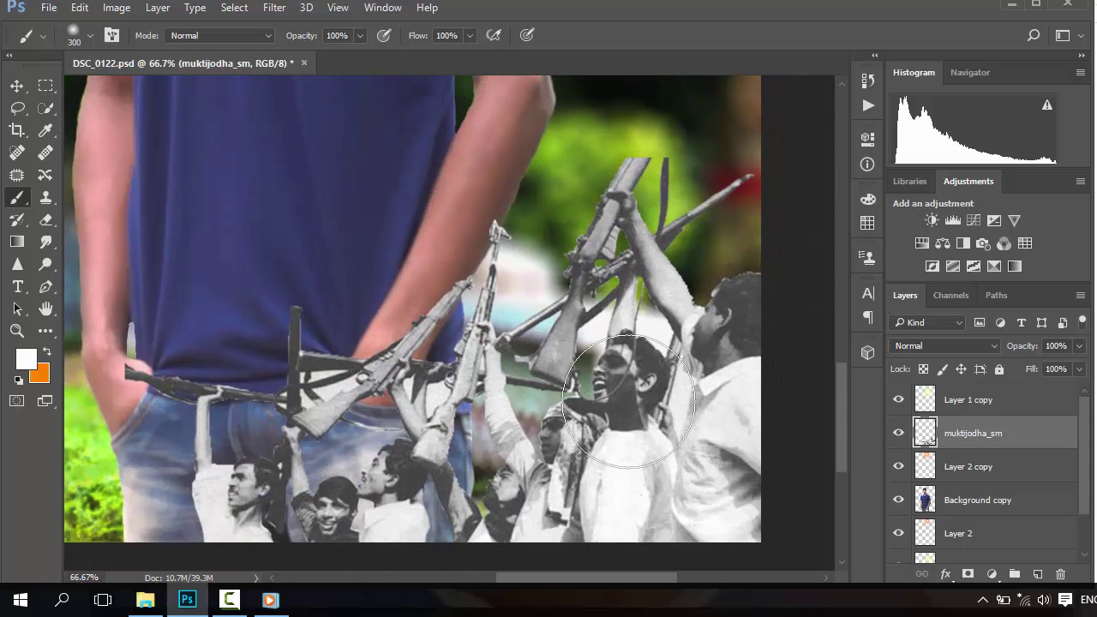
- Smudge the fighters' rifle tips into soft points with a size-45 Smudge brush
{"action": "scroll", "coordinate": [258, 283], "scroll_direction": "up", "scroll_amount": 1}
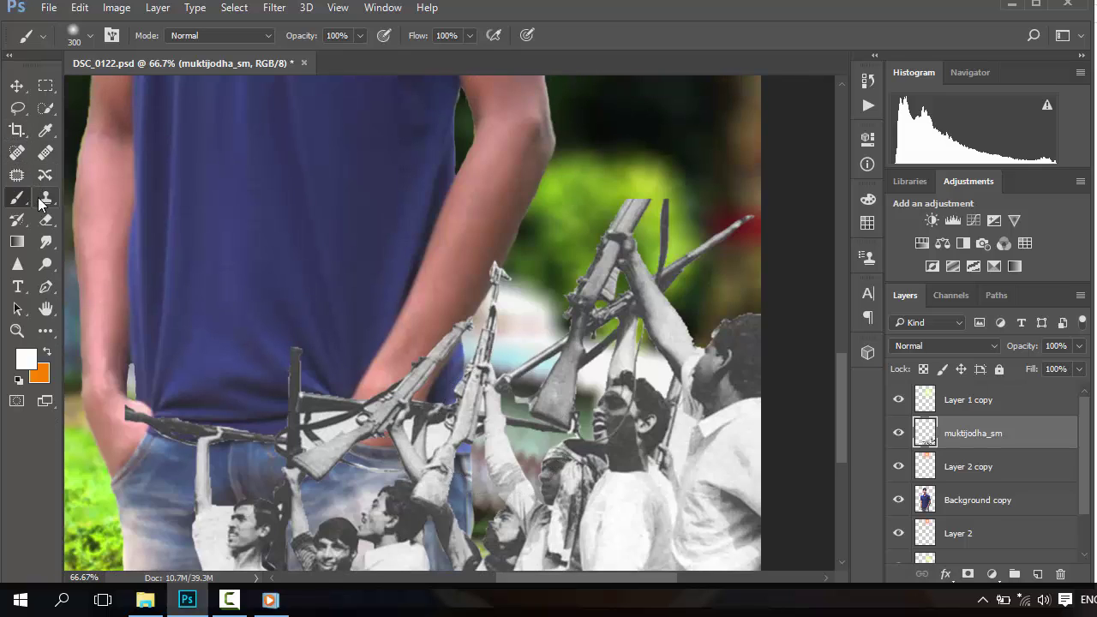
{"action": "left_click", "coordinate": [45, 242]}
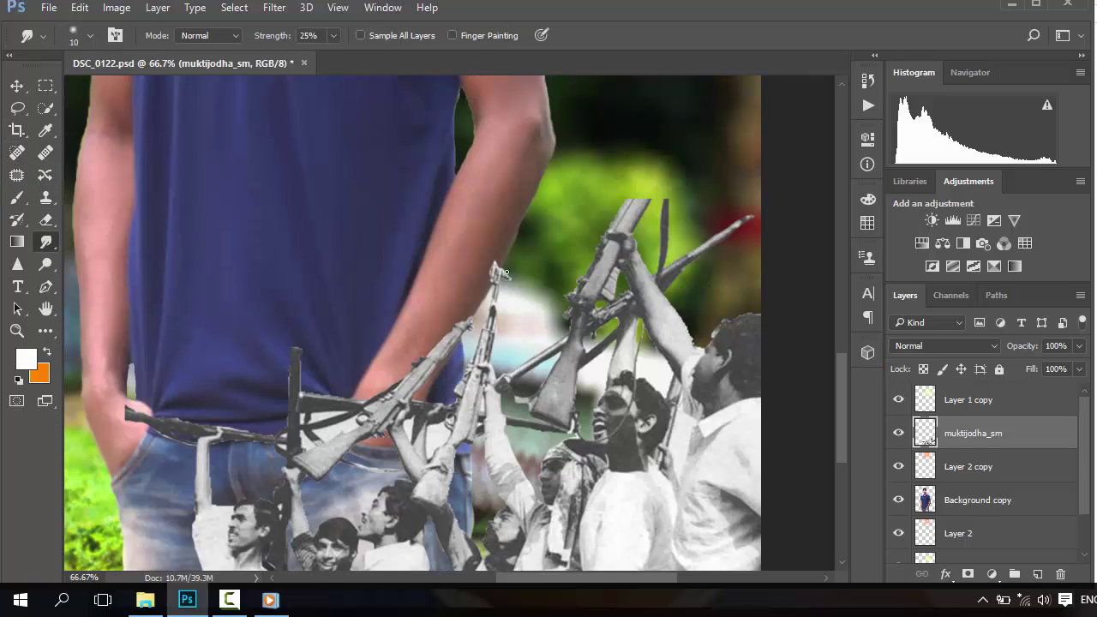
{"action": "scroll", "coordinate": [592, 236], "scroll_direction": "up", "scroll_amount": 1}
{"action": "key", "text": "bracketright"}
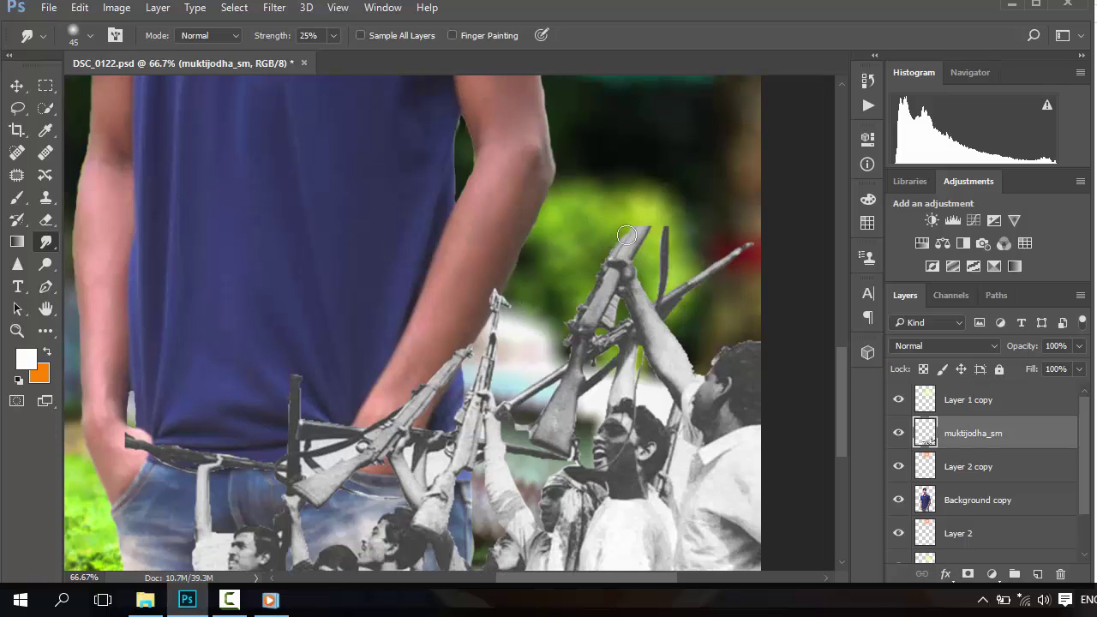
{"action": "mouse_move", "coordinate": [626, 228]}
{"action": "left_mouse_down"}
{"action": "mouse_move", "coordinate": [644, 213]}
{"action": "mouse_move", "coordinate": [657, 230]}
{"action": "left_mouse_up"}
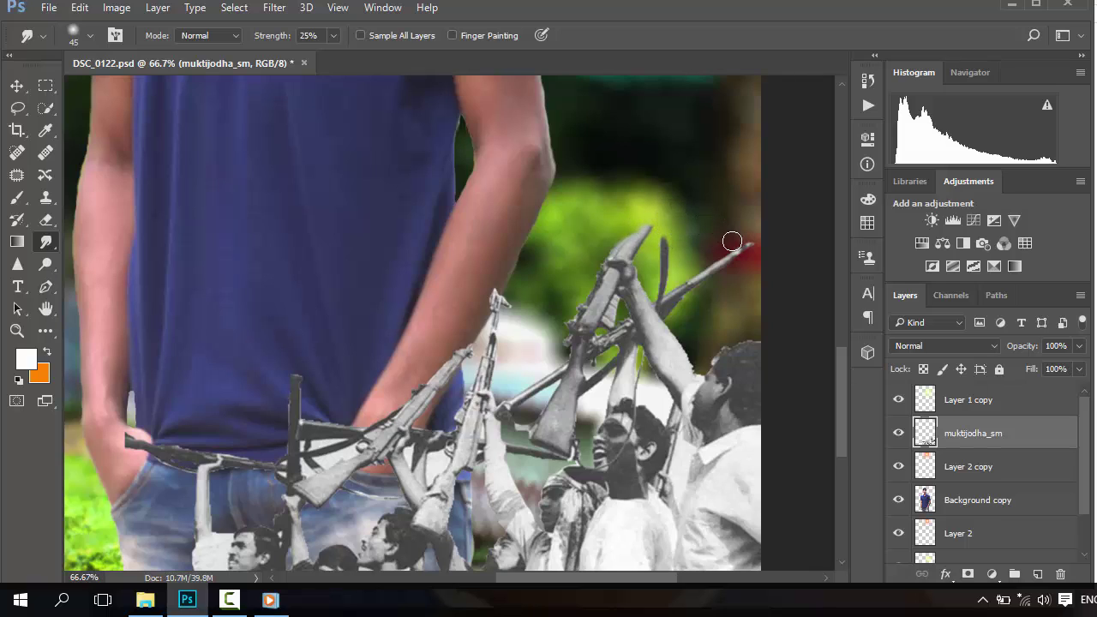
{"action": "scroll", "coordinate": [732, 241], "scroll_direction": "down", "scroll_amount": 2}
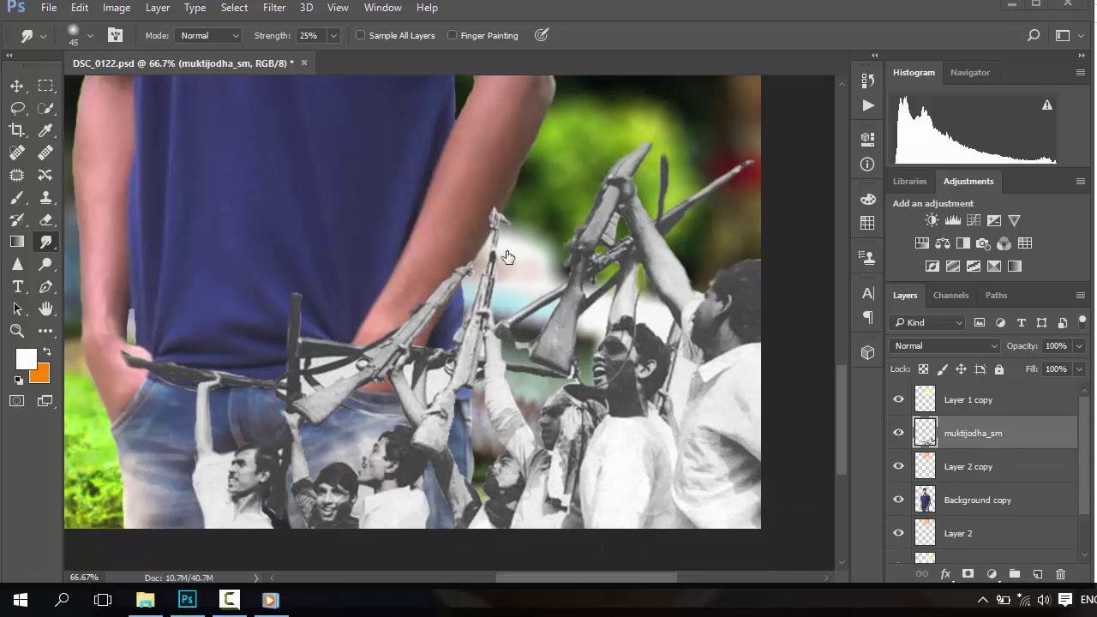
- Fit the image to the window and drag b_flagonagun onto the canvas
{"action": "key", "text": "ctrl+0"}
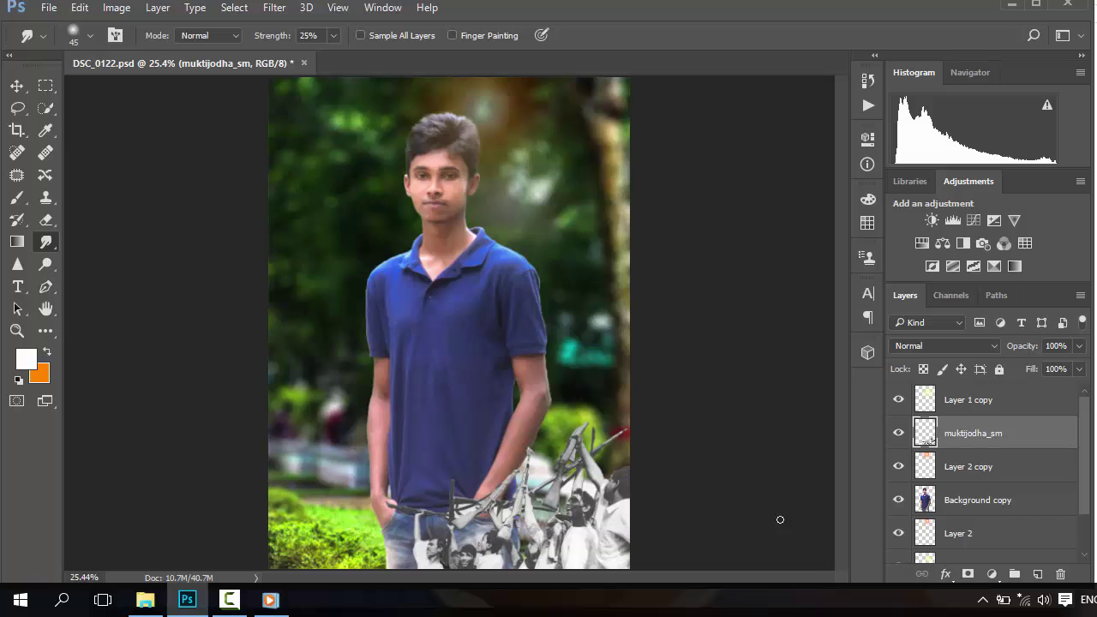
{"action": "left_click", "coordinate": [145, 599]}
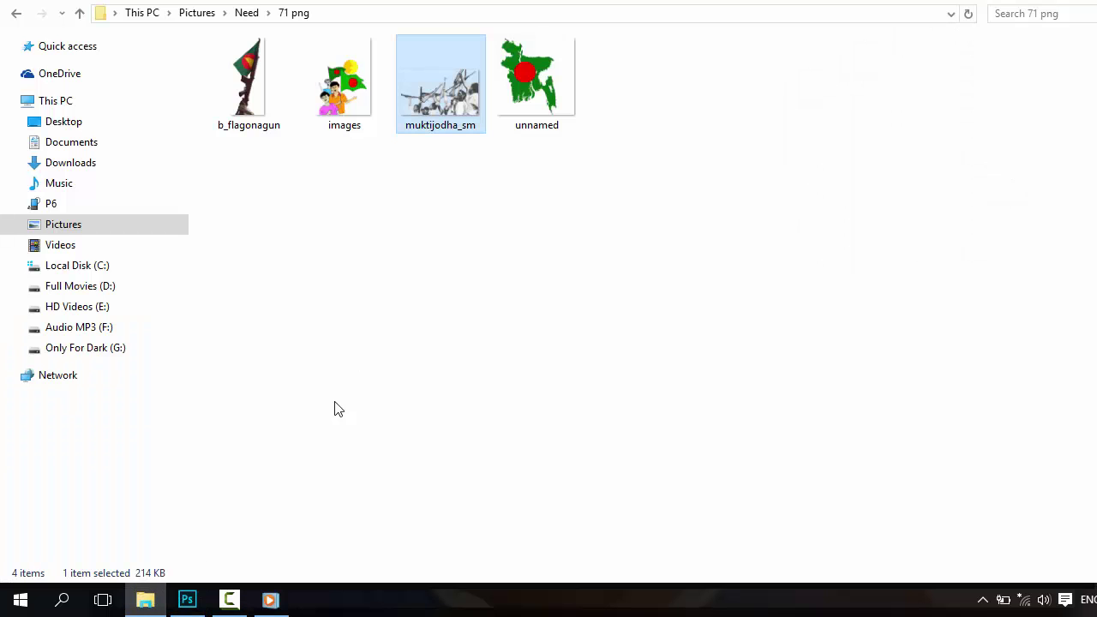
{"action": "left_click_drag", "start_coordinate": [264, 90], "coordinate": [311, 475]}
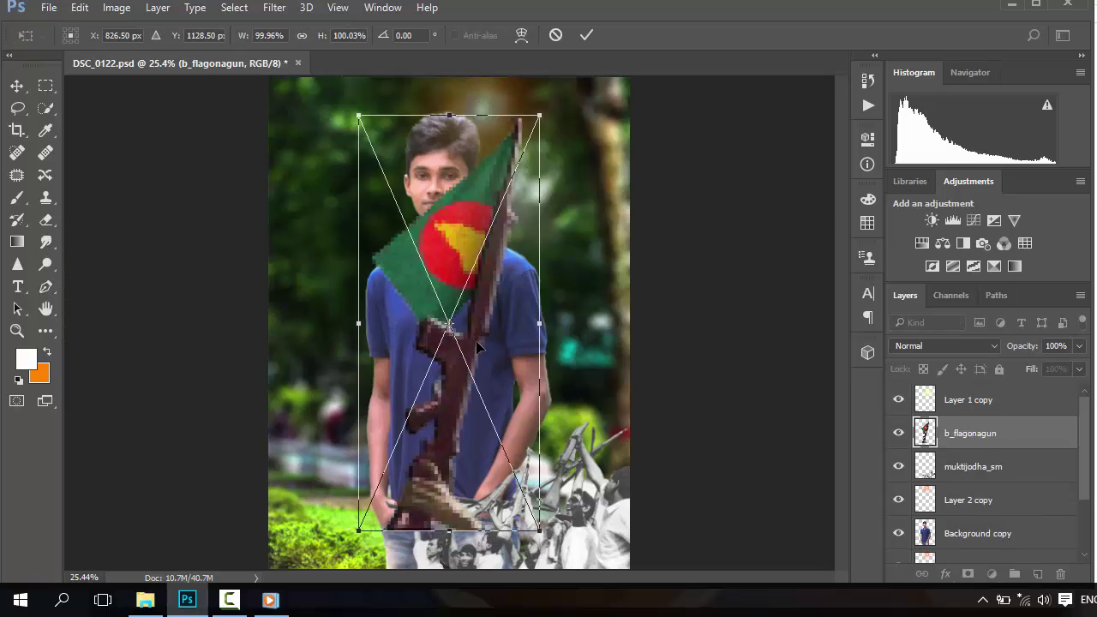
- Place the flag image lower left, then try a flipped 42° tilt and undo it
{"action": "mouse_move", "coordinate": [477, 346]}
{"action": "left_mouse_down"}
{"action": "mouse_move", "coordinate": [375, 423]}
{"action": "mouse_move", "coordinate": [346, 470]}
{"action": "mouse_move", "coordinate": [368, 348]}
{"action": "mouse_move", "coordinate": [347, 450]}
{"action": "mouse_move", "coordinate": [354, 488]}
{"action": "left_mouse_up"}
{"action": "key", "text": "Return"}
{"action": "key", "text": "r"}
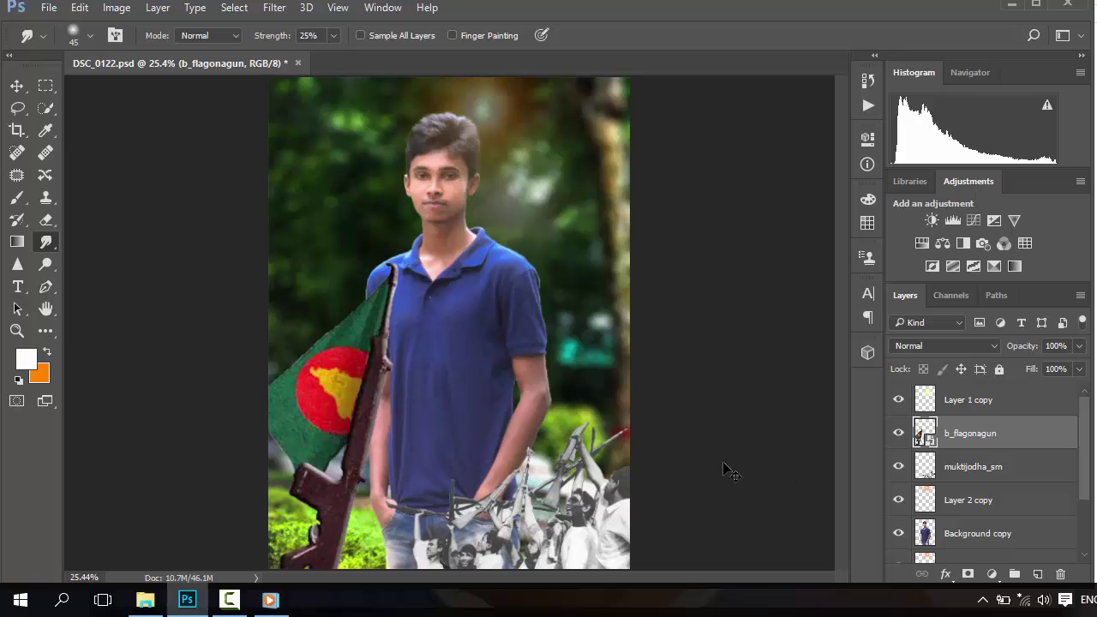
{"action": "key", "text": "ctrl+t"}
{"action": "right_click", "coordinate": [372, 412]}
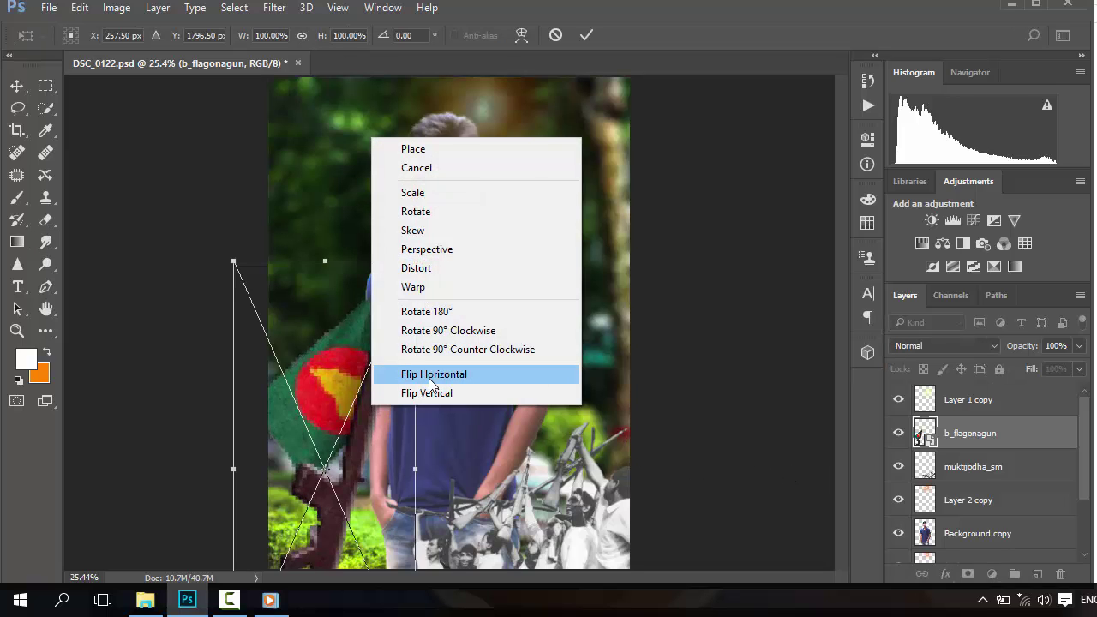
{"action": "left_click", "coordinate": [429, 378]}
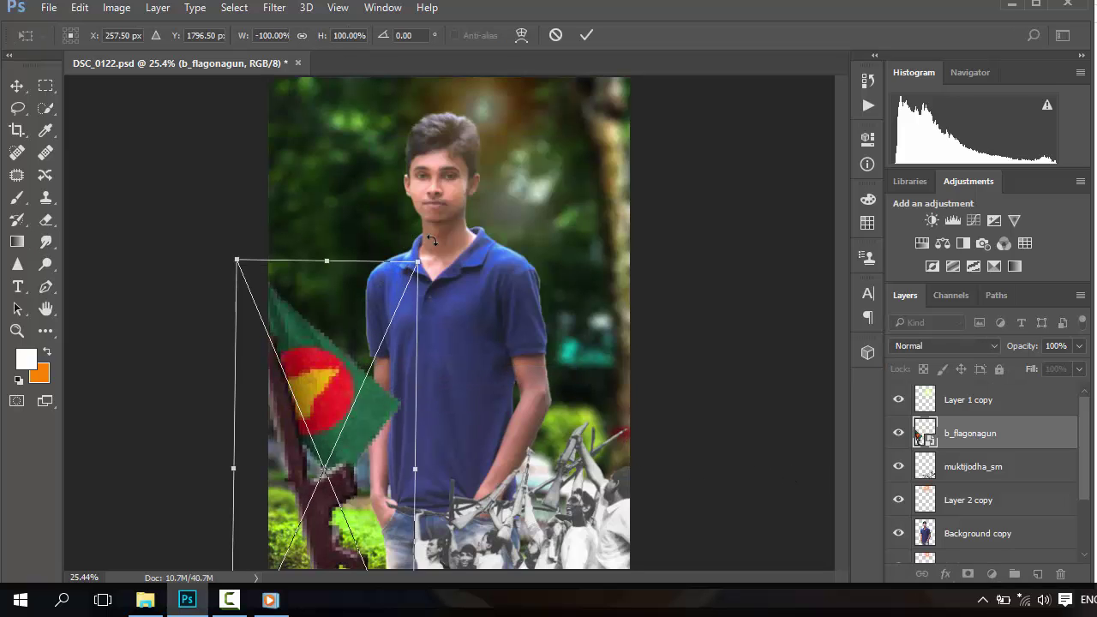
{"action": "mouse_move", "coordinate": [398, 245]}
{"action": "left_mouse_down"}
{"action": "mouse_move", "coordinate": [589, 323]}
{"action": "mouse_move", "coordinate": [570, 318]}
{"action": "left_mouse_up"}
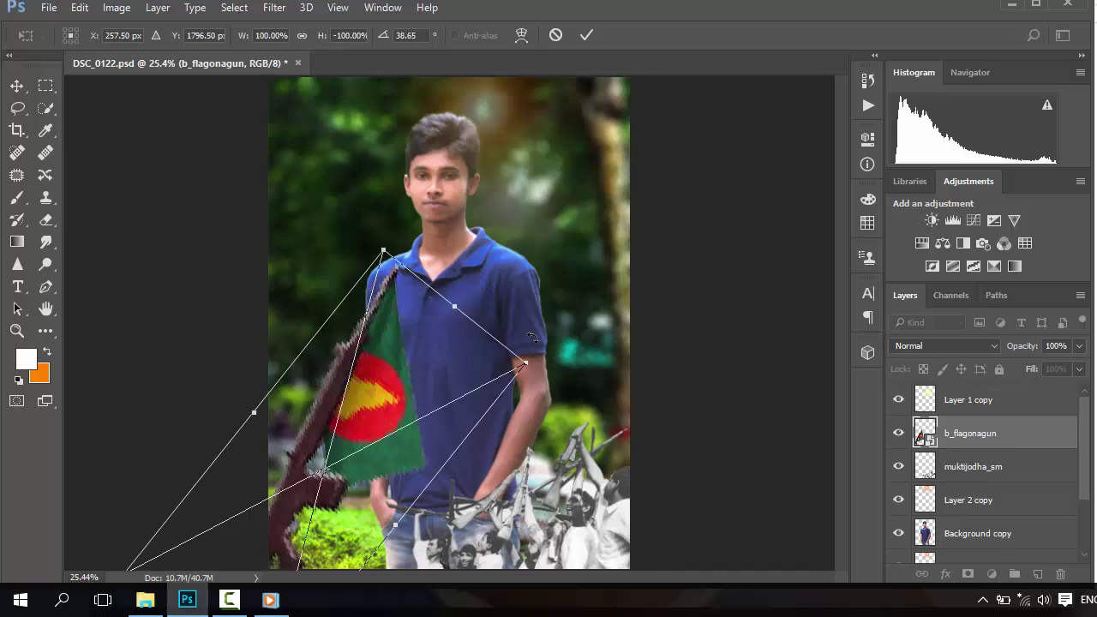
{"action": "key", "text": "Return"}
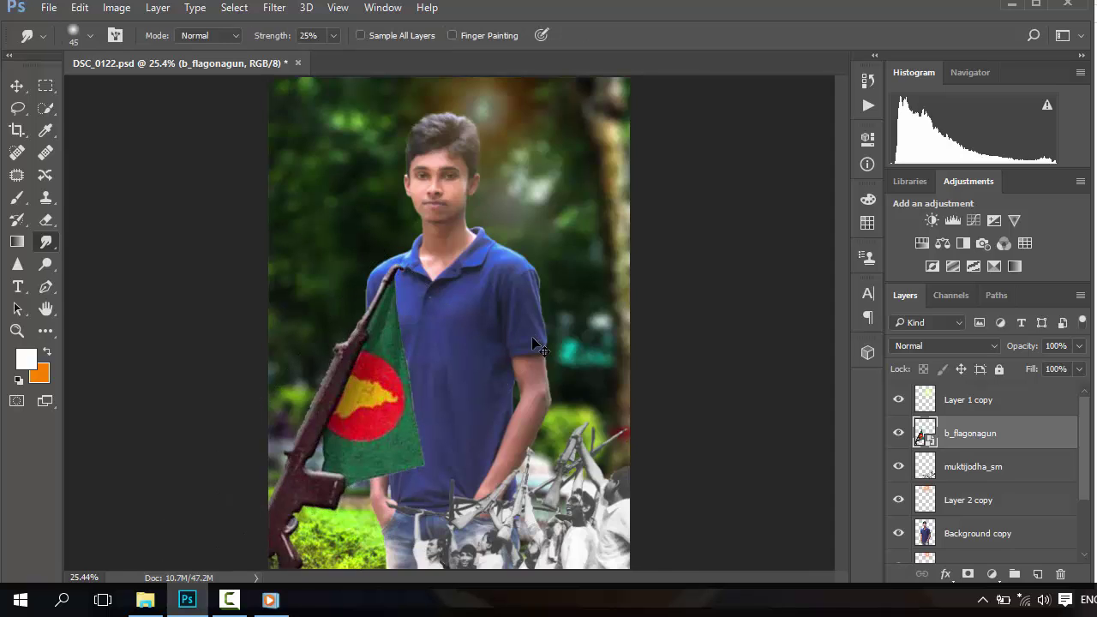
{"action": "key", "text": "ctrl+z"}
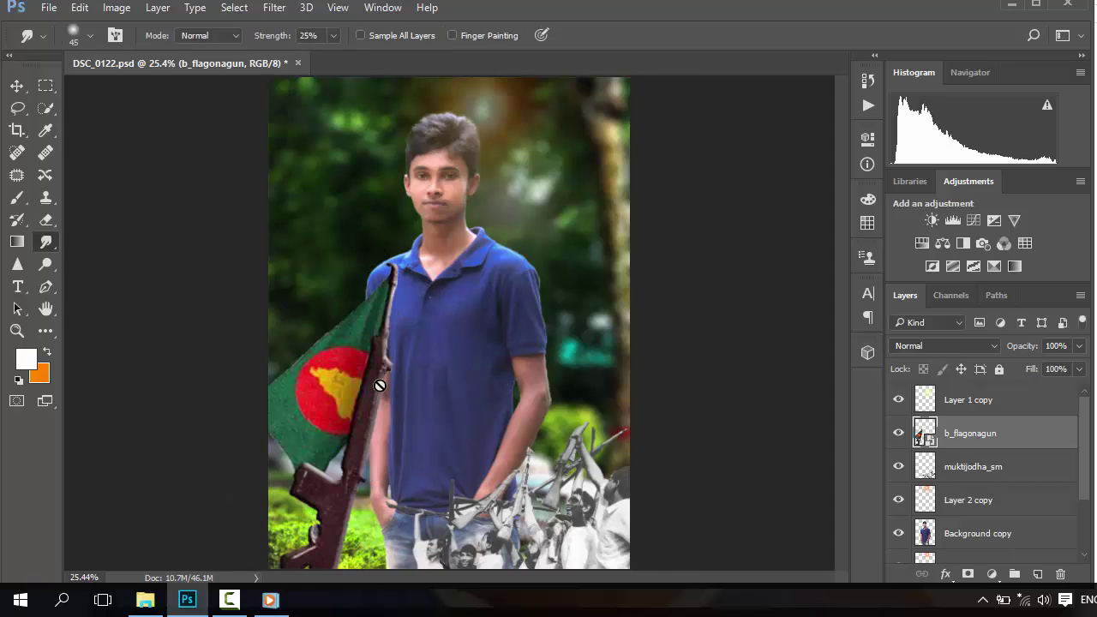
- Rotate the flag-and-rifle image slightly and shift it down-right
{"action": "key", "text": "ctrl+t"}
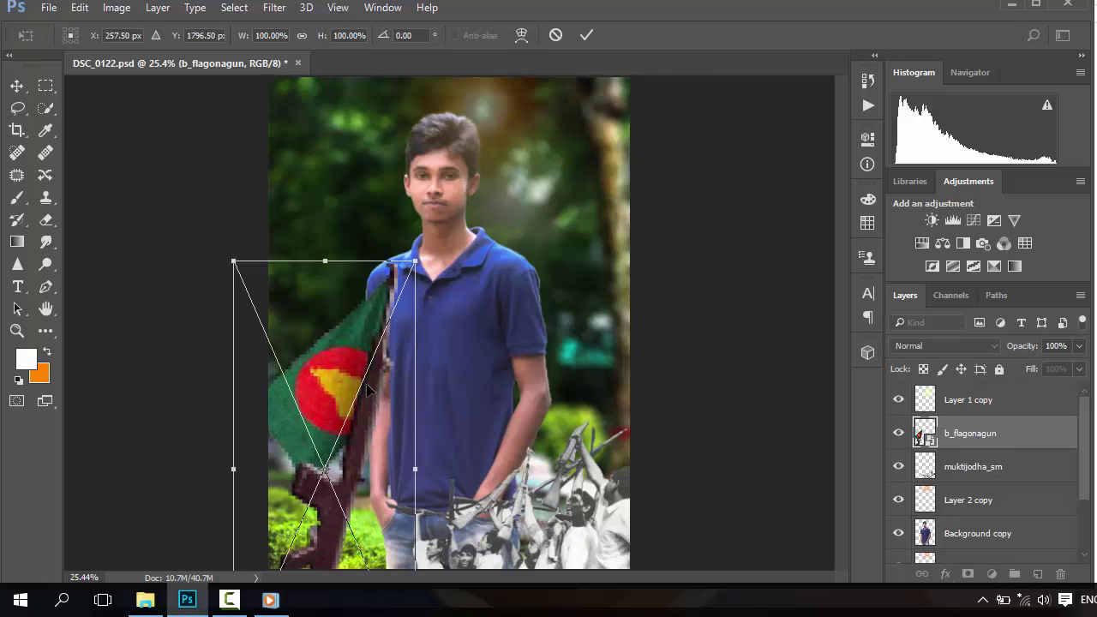
{"action": "left_click_drag", "start_coordinate": [437, 256], "coordinate": [456, 262]}
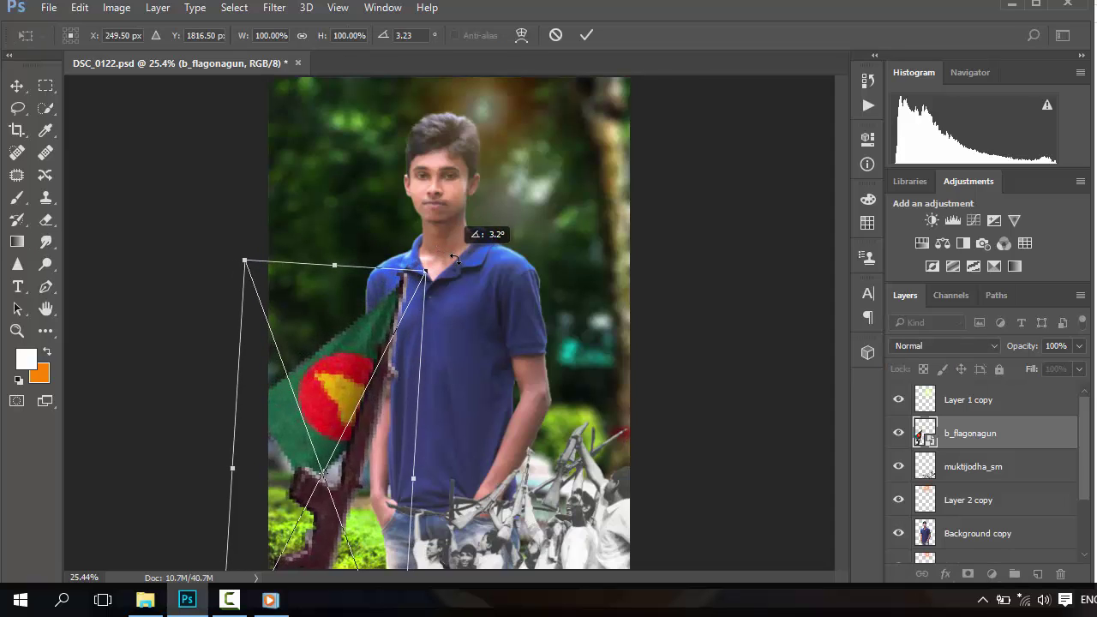
{"action": "left_click_drag", "start_coordinate": [391, 399], "coordinate": [391, 413]}
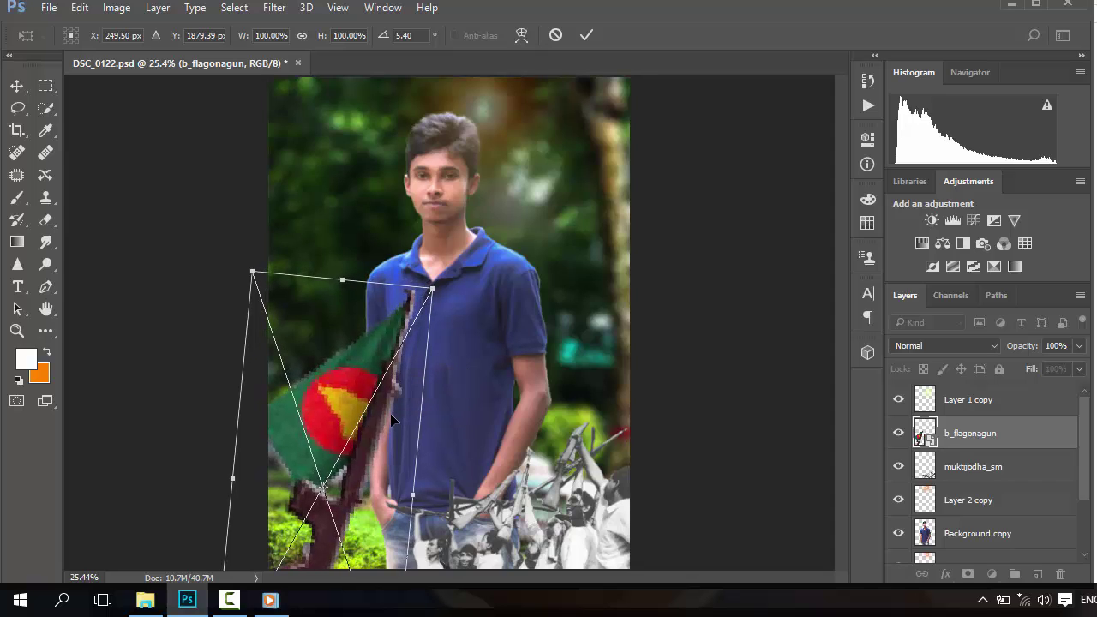
{"action": "key", "text": "Return"}
{"action": "key", "text": "r"}
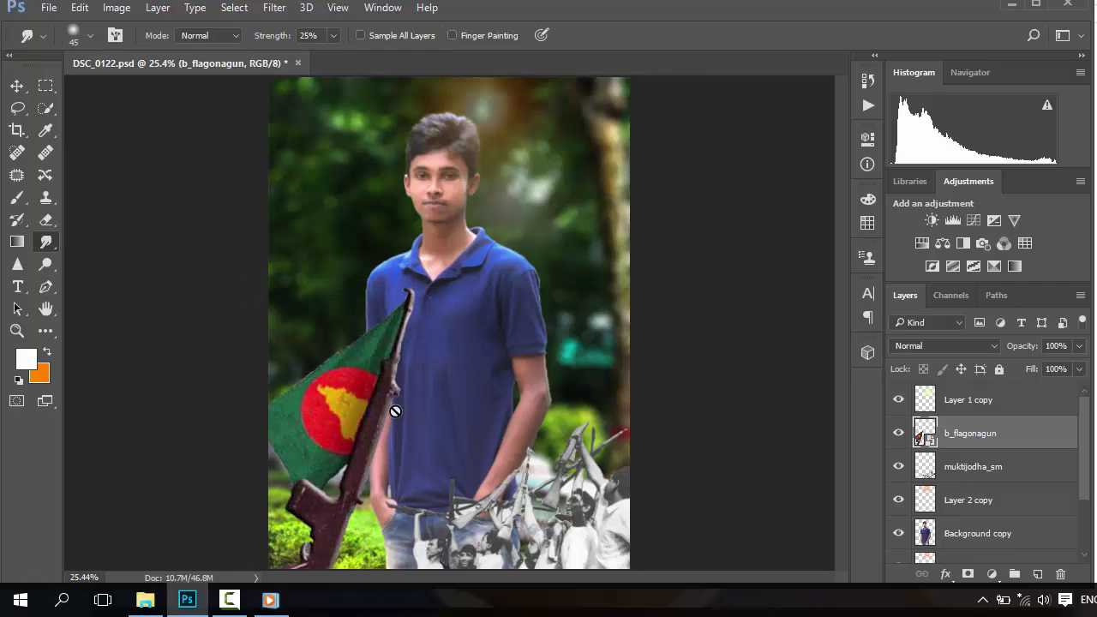
- Try mirroring and rotating the flag again, undo it, then rasterize the flag layer
{"action": "key", "text": "ctrl+t"}
{"action": "right_click", "coordinate": [379, 409]}
{"action": "left_click", "coordinate": [417, 374]}
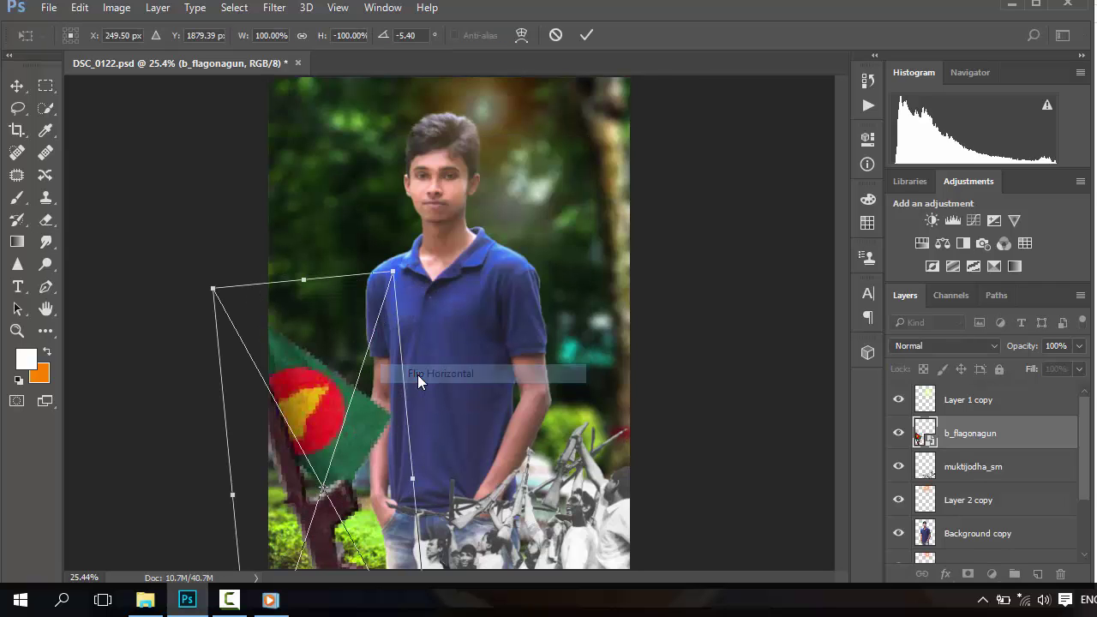
{"action": "mouse_move", "coordinate": [385, 246]}
{"action": "left_mouse_down"}
{"action": "mouse_move", "coordinate": [536, 300]}
{"action": "mouse_move", "coordinate": [568, 360]}
{"action": "left_mouse_up"}
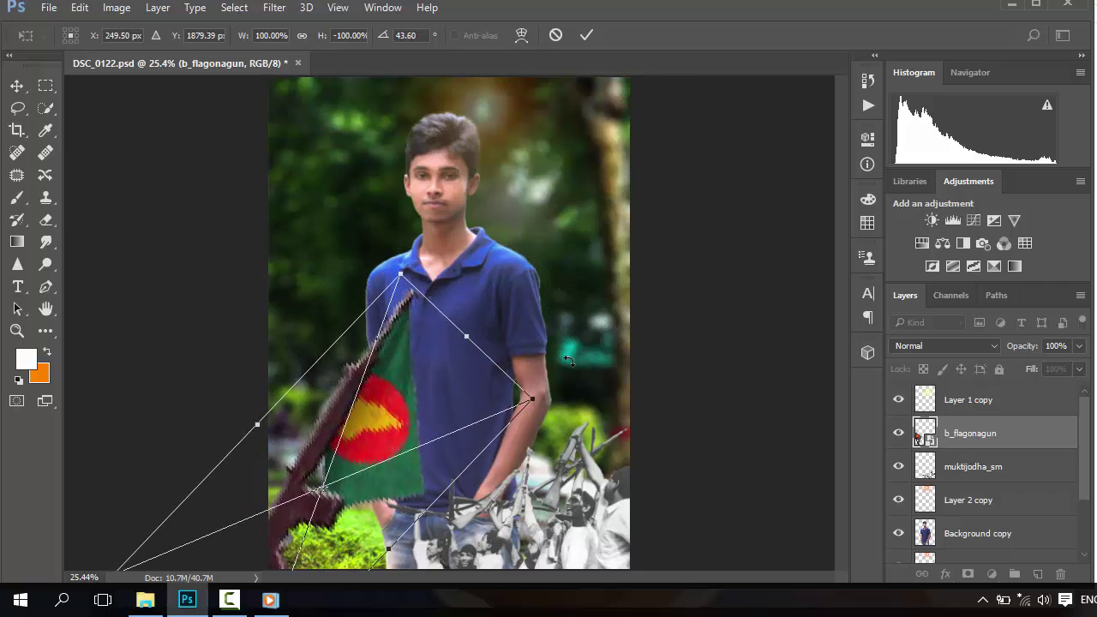
{"action": "left_click", "coordinate": [45, 242]}
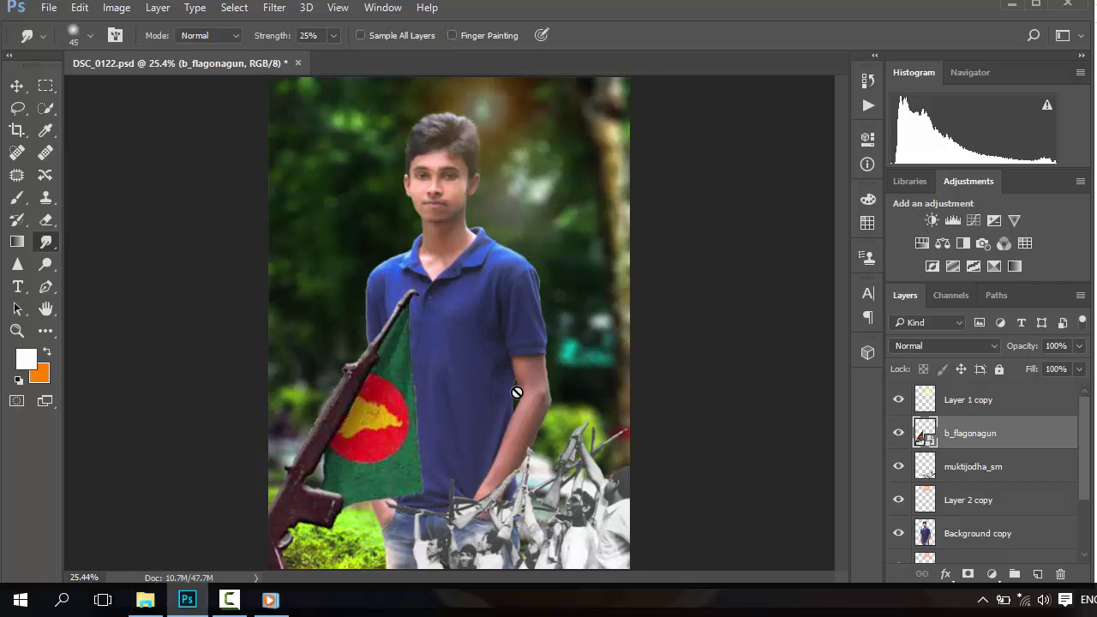
{"action": "key", "text": "ctrl+z"}
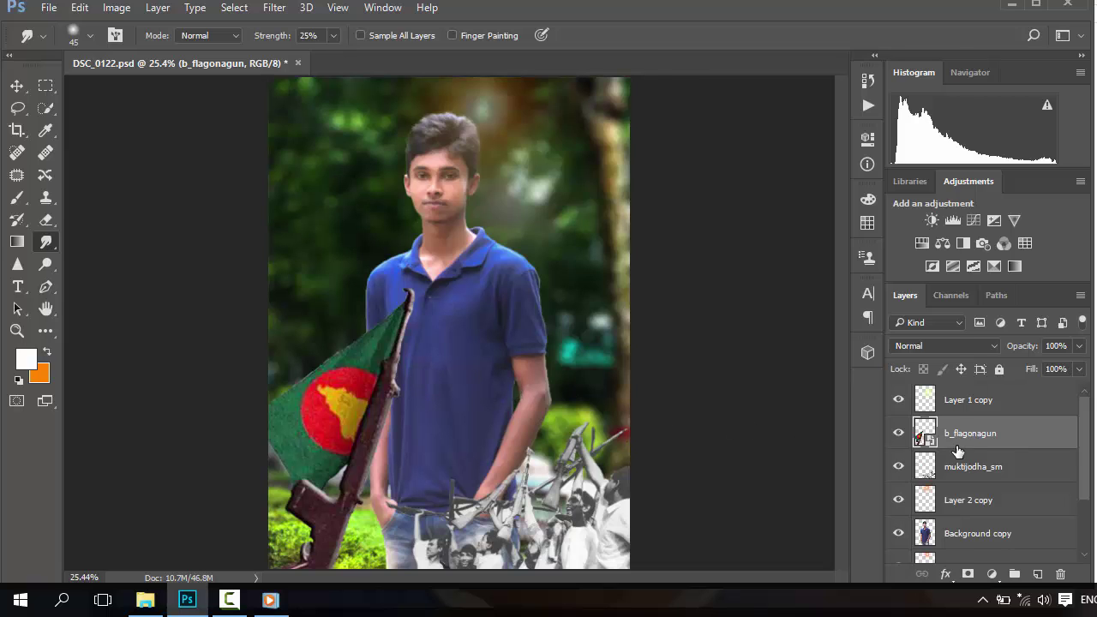
{"action": "right_click", "coordinate": [955, 444]}
{"action": "left_click", "coordinate": [658, 338]}
- Zoom in and scroll to the rifle's edge beside the man's arm
{"action": "key", "text": "ctrl+plus"}
{"action": "key", "text": "ctrl+plus"}
{"action": "scroll", "coordinate": [400, 317], "scroll_direction": "left", "scroll_amount": 4}
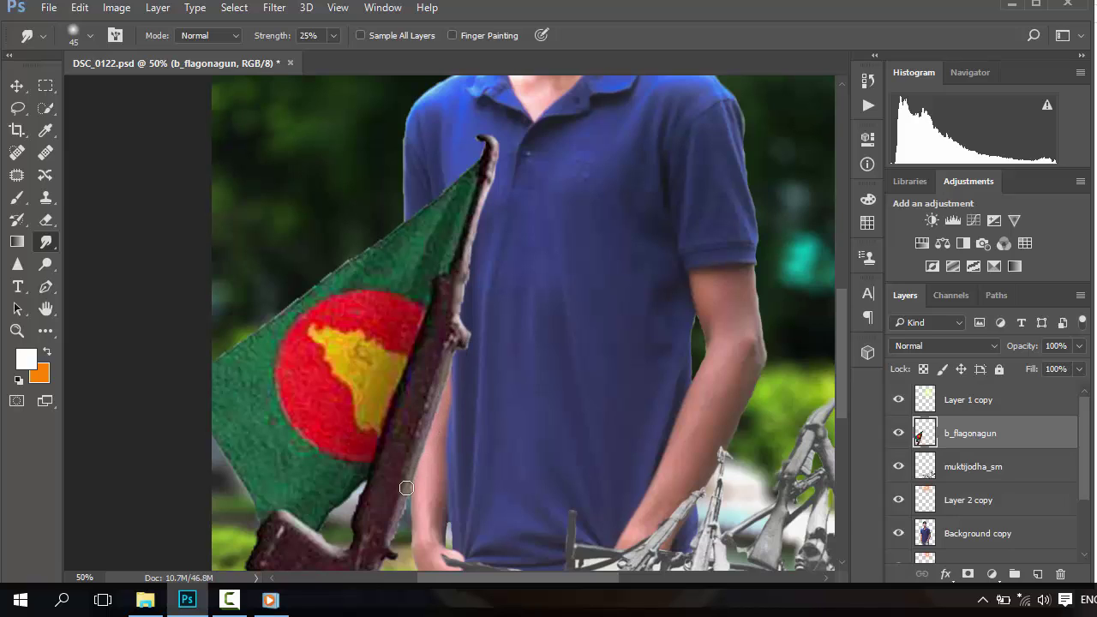
{"action": "scroll", "coordinate": [411, 460], "scroll_direction": "down", "scroll_amount": 2}
{"action": "scroll", "coordinate": [395, 469], "scroll_direction": "down", "scroll_amount": 2}
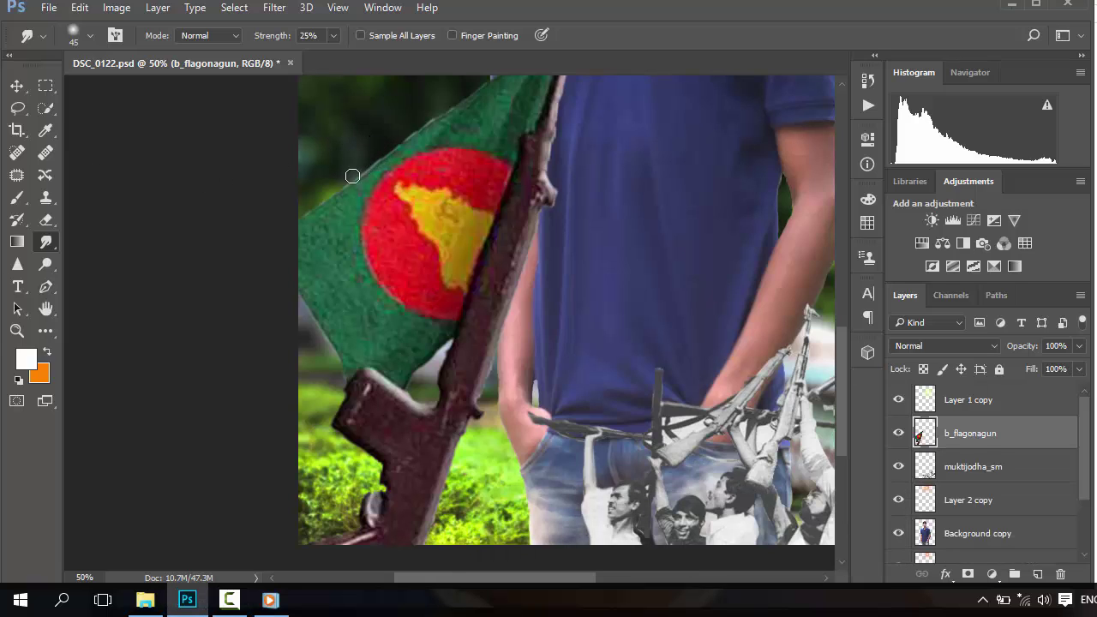
{"action": "scroll", "coordinate": [363, 251], "scroll_direction": "down", "scroll_amount": 2}
{"action": "scroll", "coordinate": [380, 277], "scroll_direction": "down", "scroll_amount": 2}
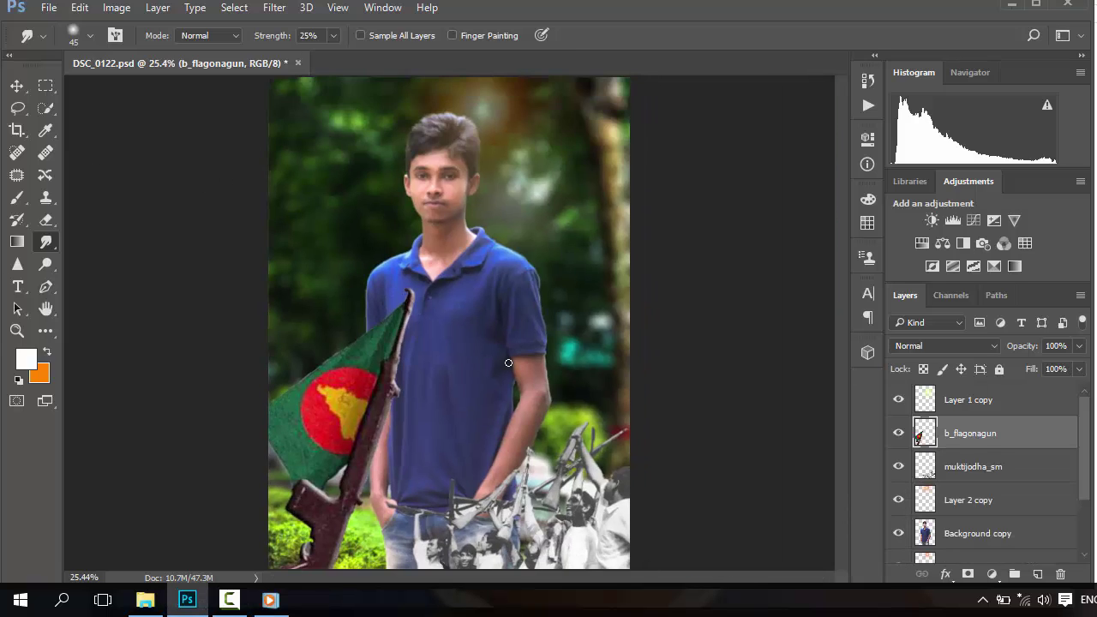
- Add a new layer above muktijodha_sm and set the foreground colour to ff0000
{"action": "left_click", "coordinate": [986, 504]}
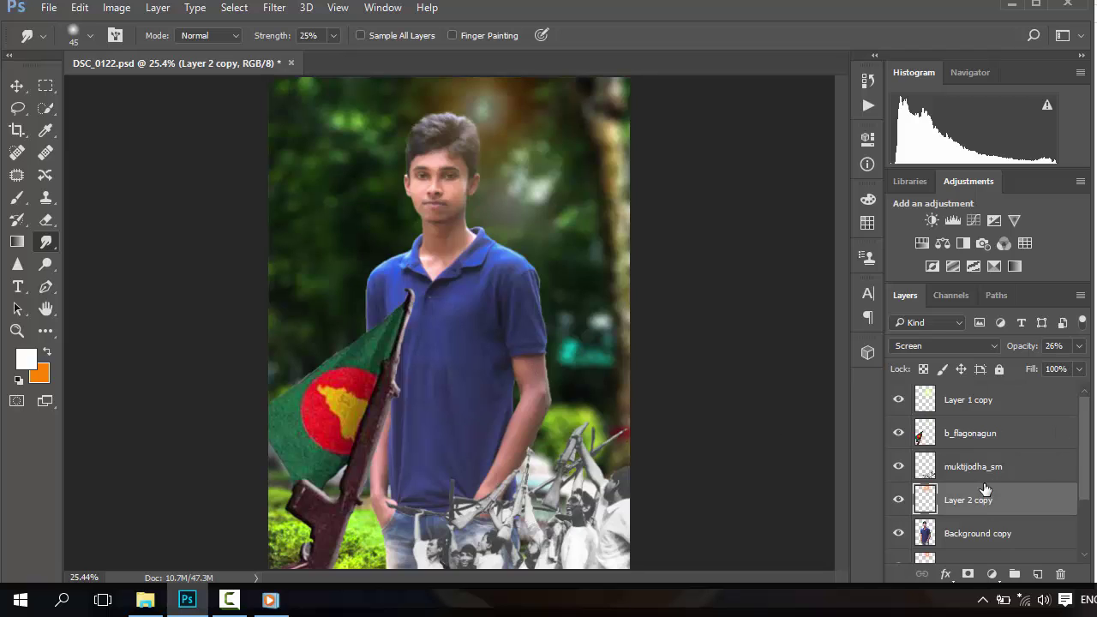
{"action": "left_click", "coordinate": [984, 485]}
{"action": "left_click", "coordinate": [1036, 574]}
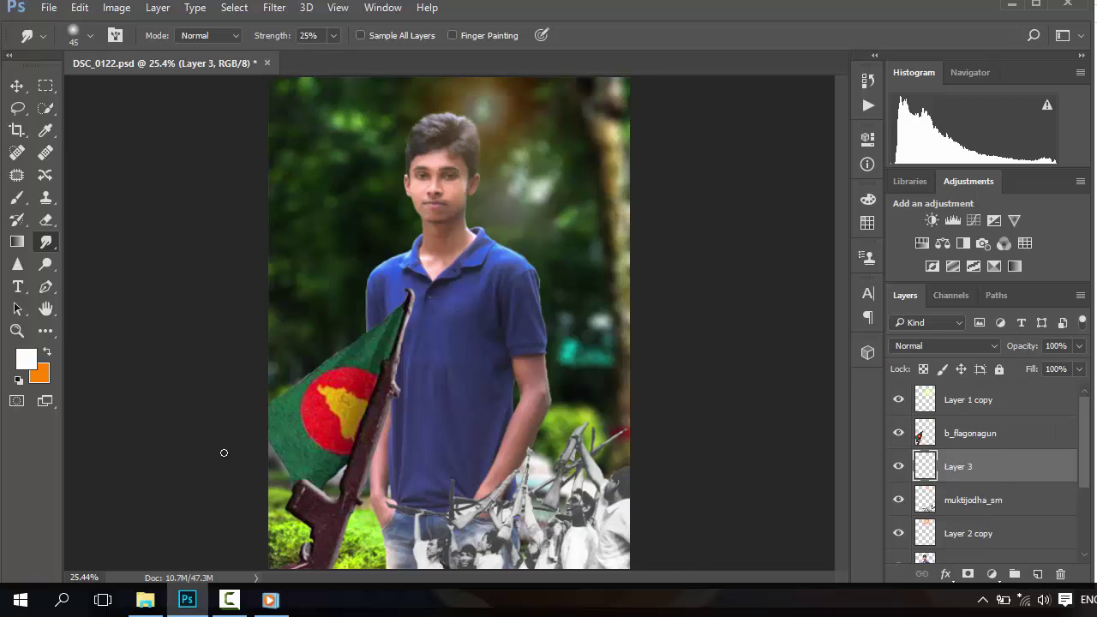
{"action": "left_click", "coordinate": [34, 355]}
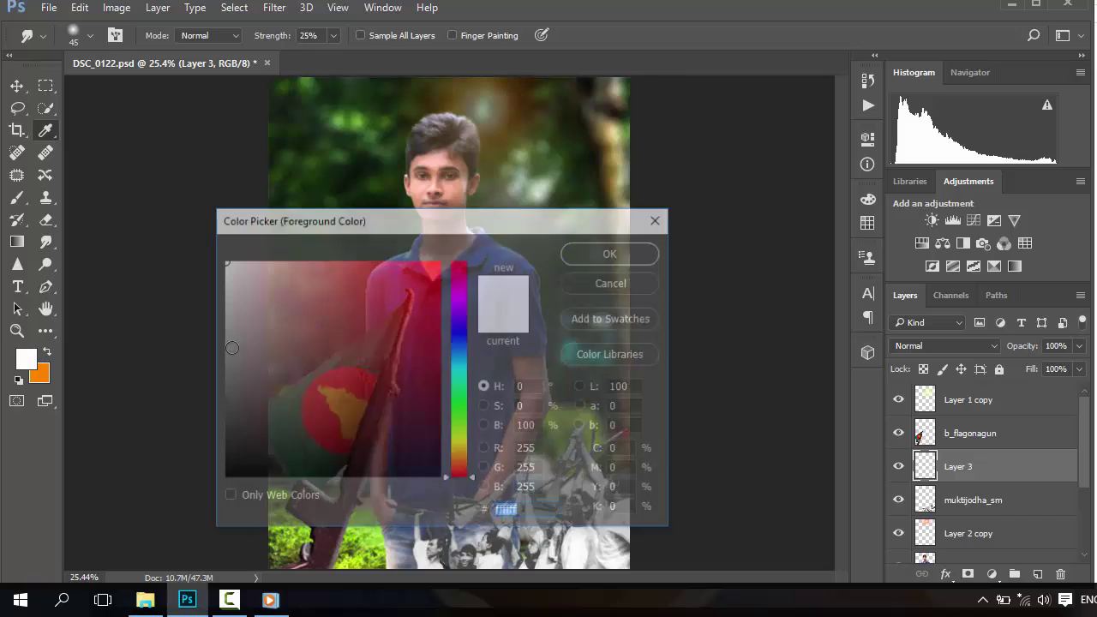
{"action": "type", "text": "ff0000"}
{"action": "left_click_drag", "start_coordinate": [460, 479], "coordinate": [480, 251]}
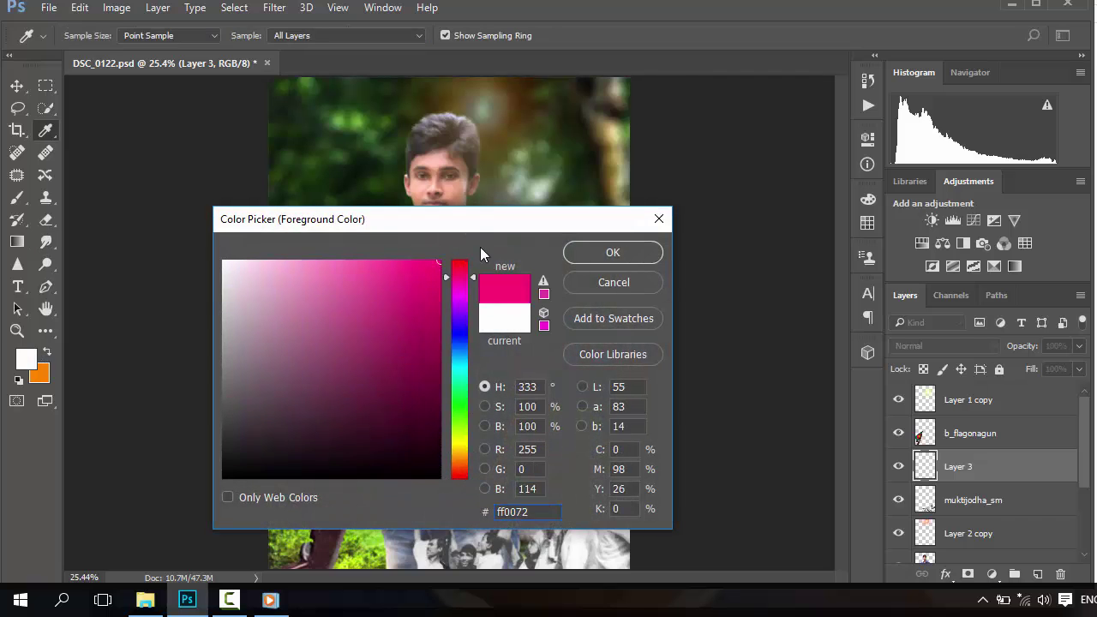
{"action": "left_click", "coordinate": [625, 253]}
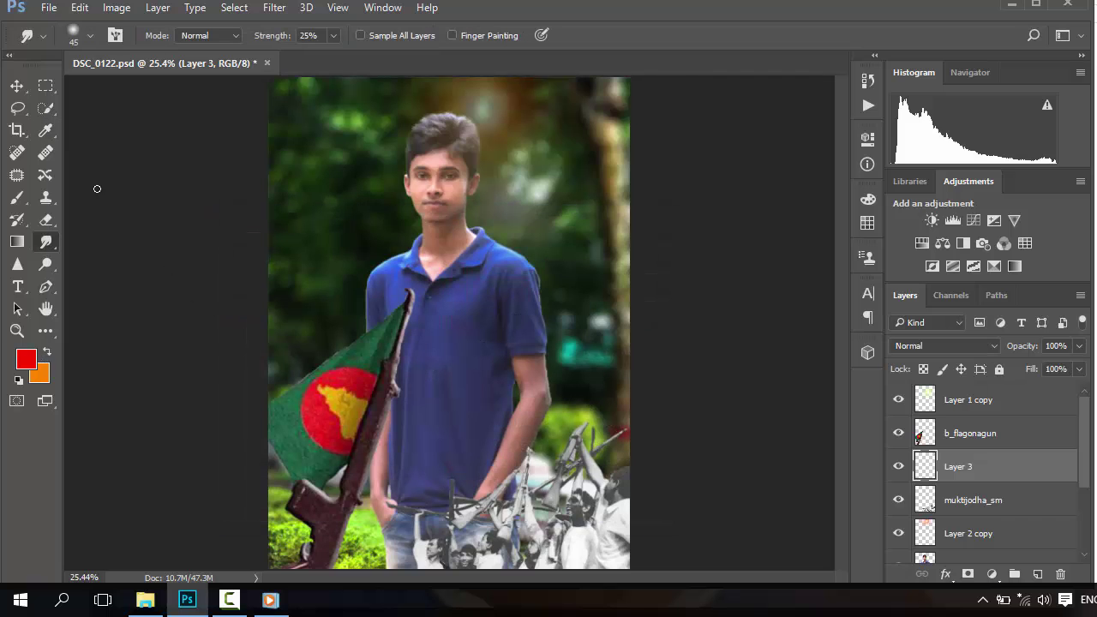
- Draw a circular elliptical selection at the lower left edge
{"action": "left_click", "coordinate": [44, 89]}
{"action": "right_click", "coordinate": [46, 89]}
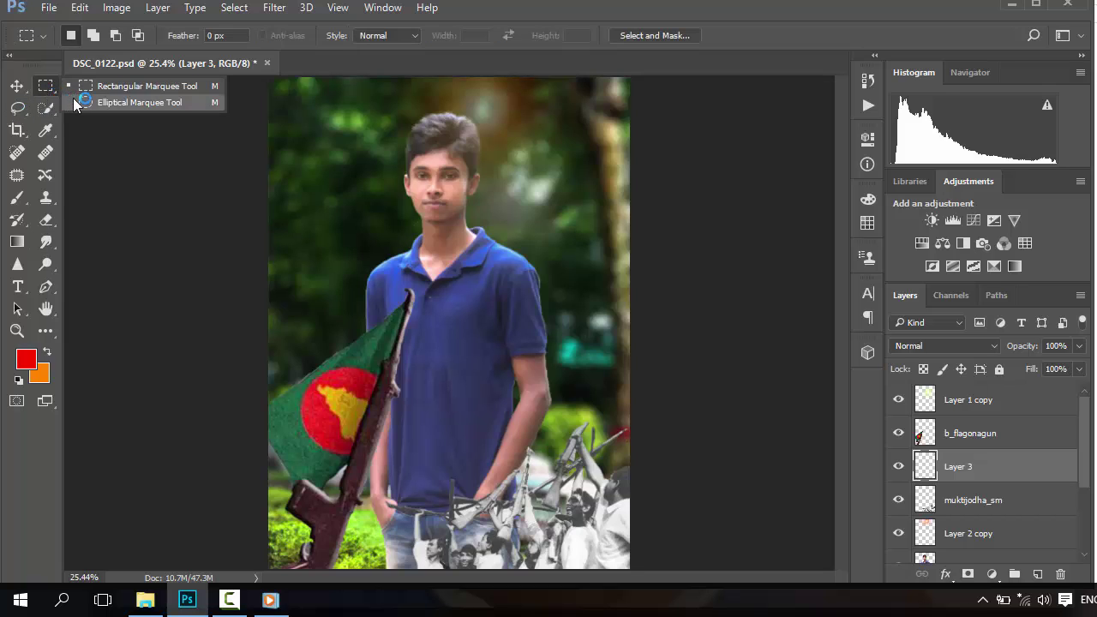
{"action": "left_click", "coordinate": [74, 100]}
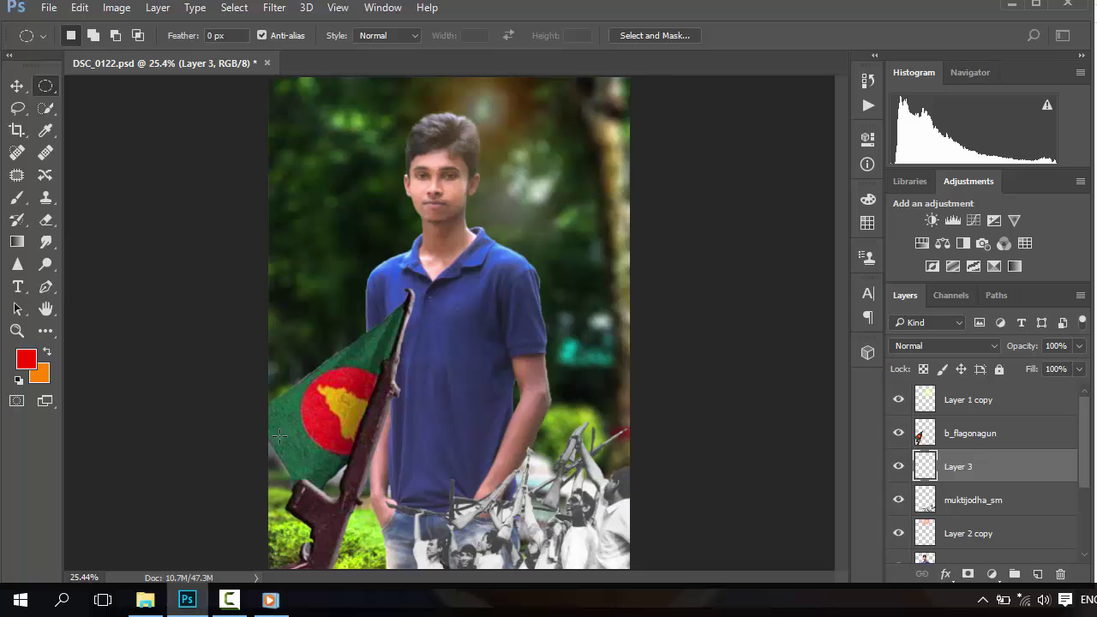
{"action": "left_click_drag", "start_coordinate": [282, 428], "coordinate": [438, 598]}
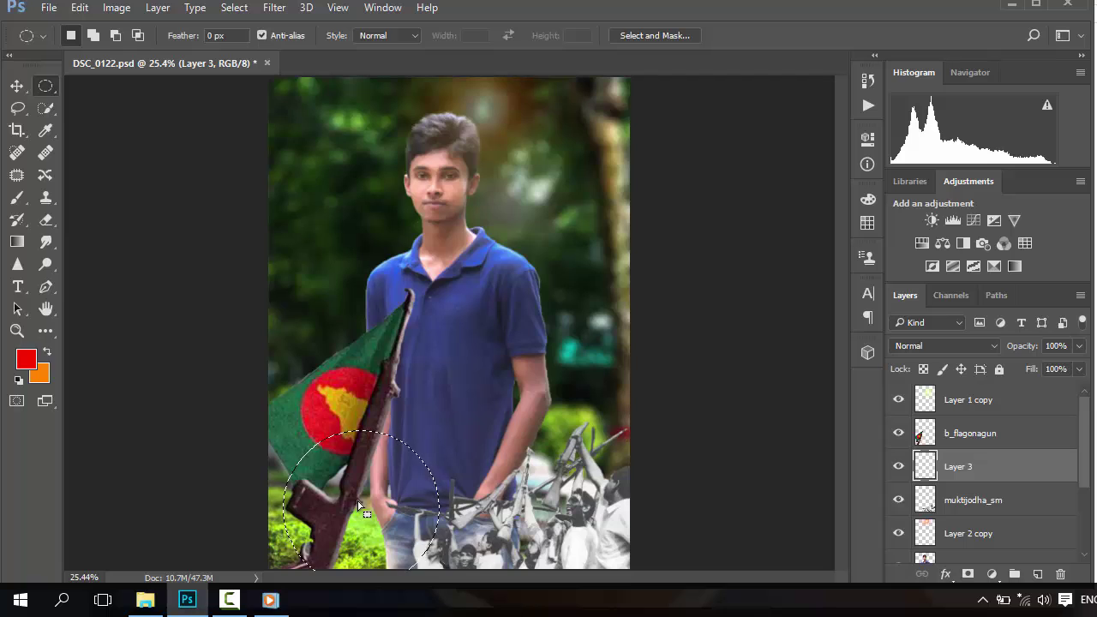
{"action": "left_click_drag", "start_coordinate": [360, 505], "coordinate": [347, 502]}
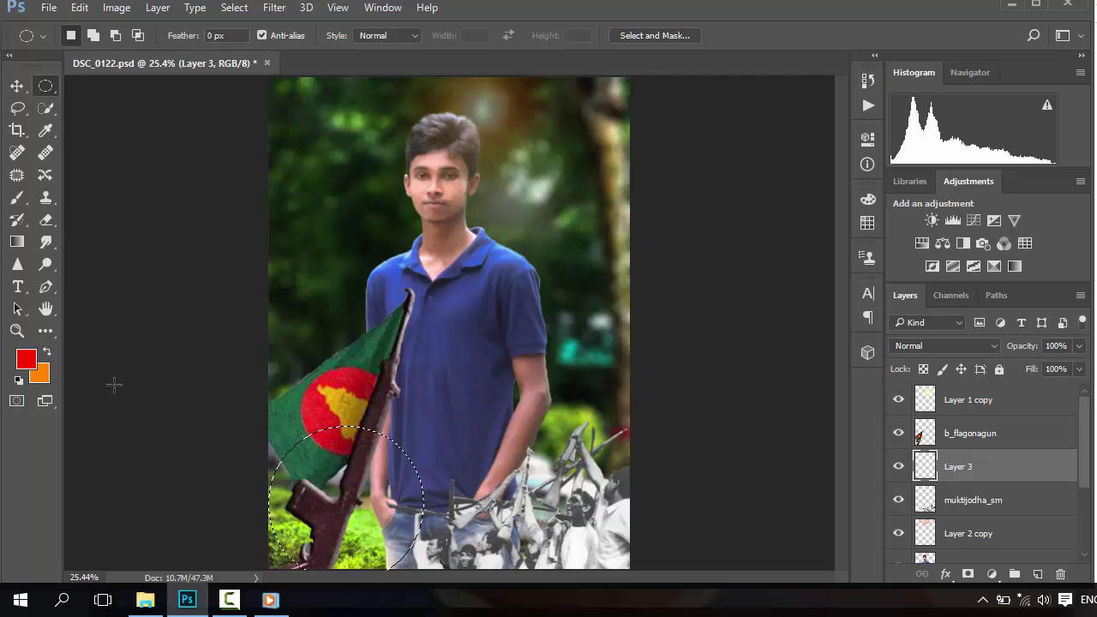
- Fill the circle with red, move Layer 3 below muktijodha_sm, and deselect
{"action": "key", "text": "g"}
{"action": "left_click", "coordinate": [359, 512]}
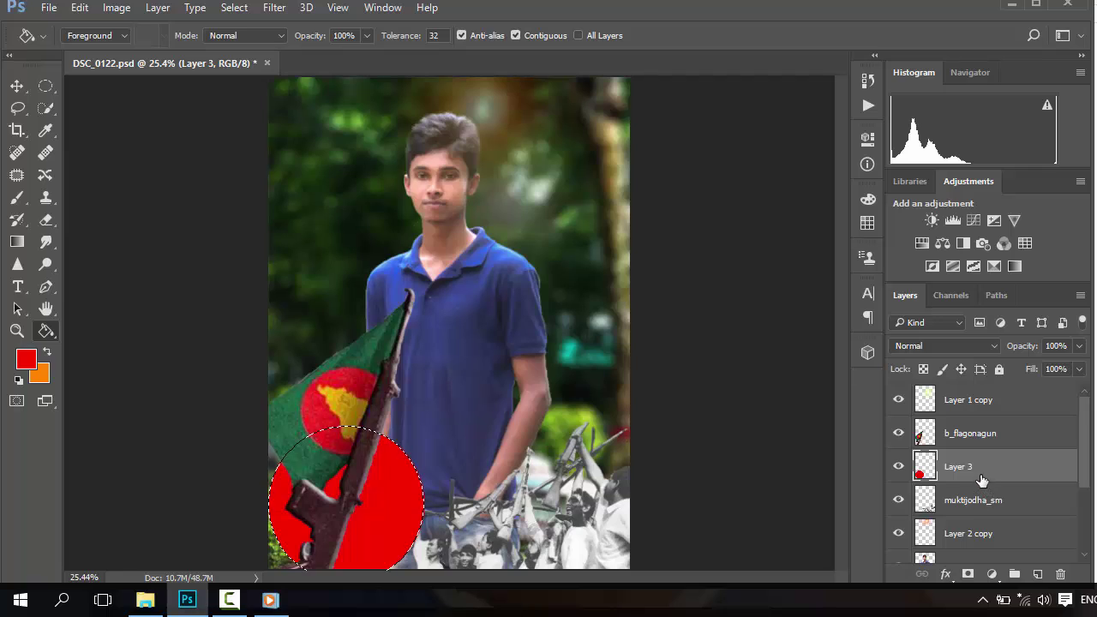
{"action": "left_click_drag", "start_coordinate": [987, 511], "coordinate": [977, 521]}
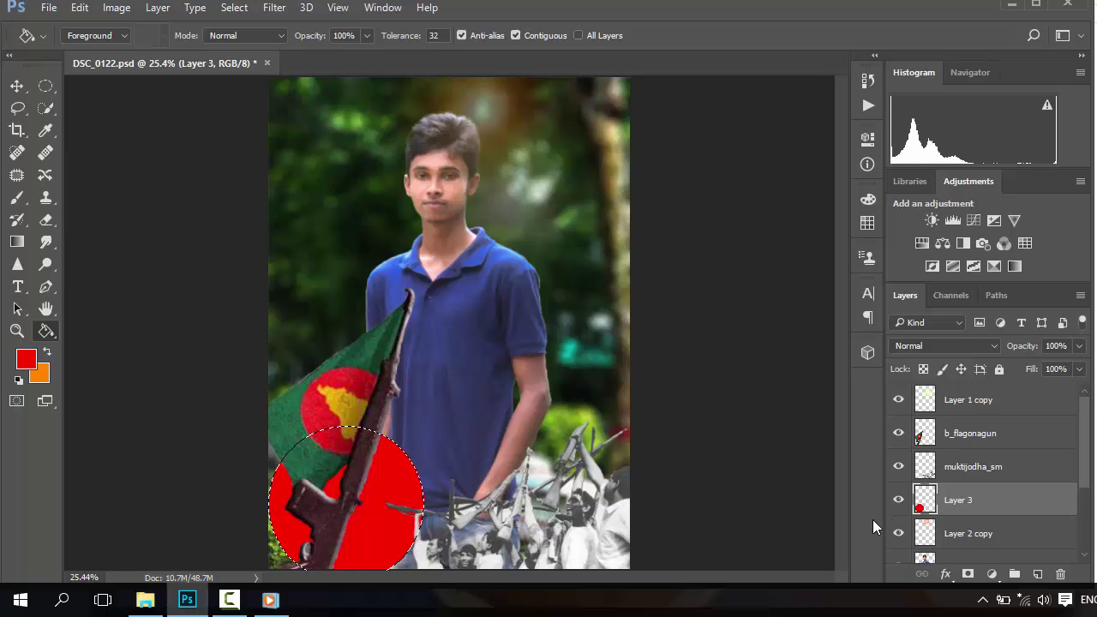
{"action": "key", "text": "ctrl+d"}
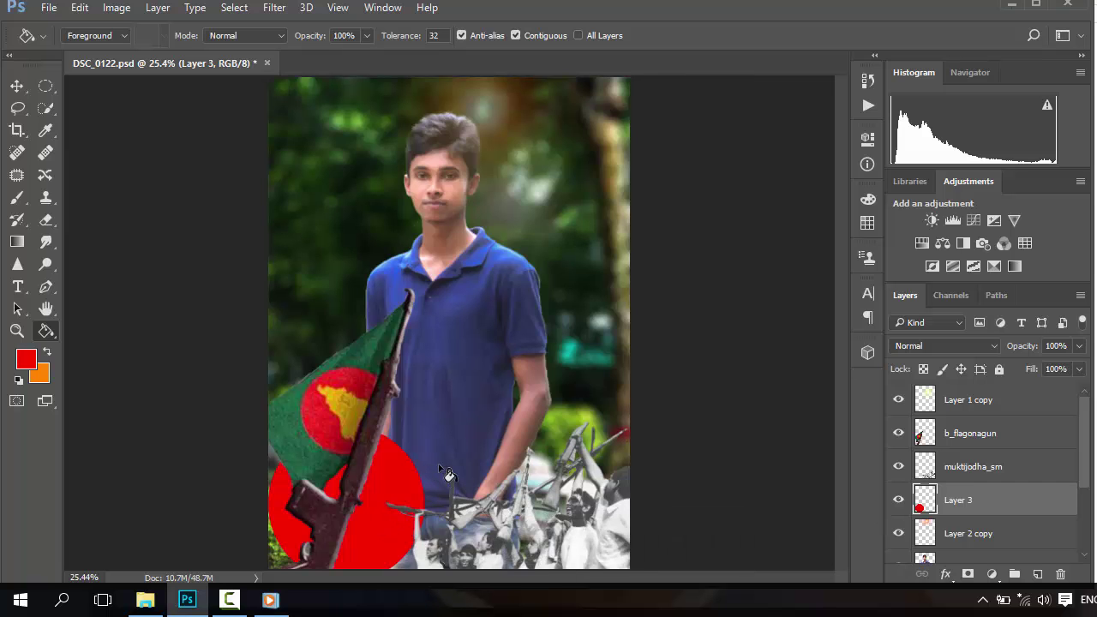
- Turn off the red circle's drop shadow and add a Bevel & Emboss texture scaled to 652%
{"action": "key", "text": "ctrl+plus"}
{"action": "scroll", "coordinate": [433, 463], "scroll_direction": "down", "scroll_amount": 5}
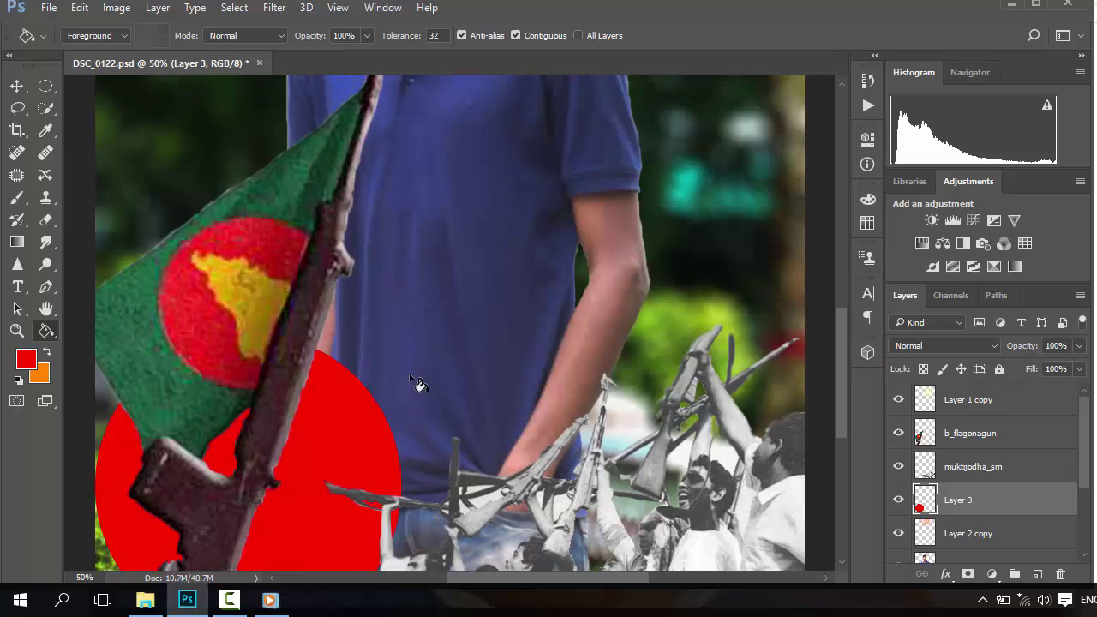
{"action": "scroll", "coordinate": [418, 385], "scroll_direction": "down", "scroll_amount": 3}
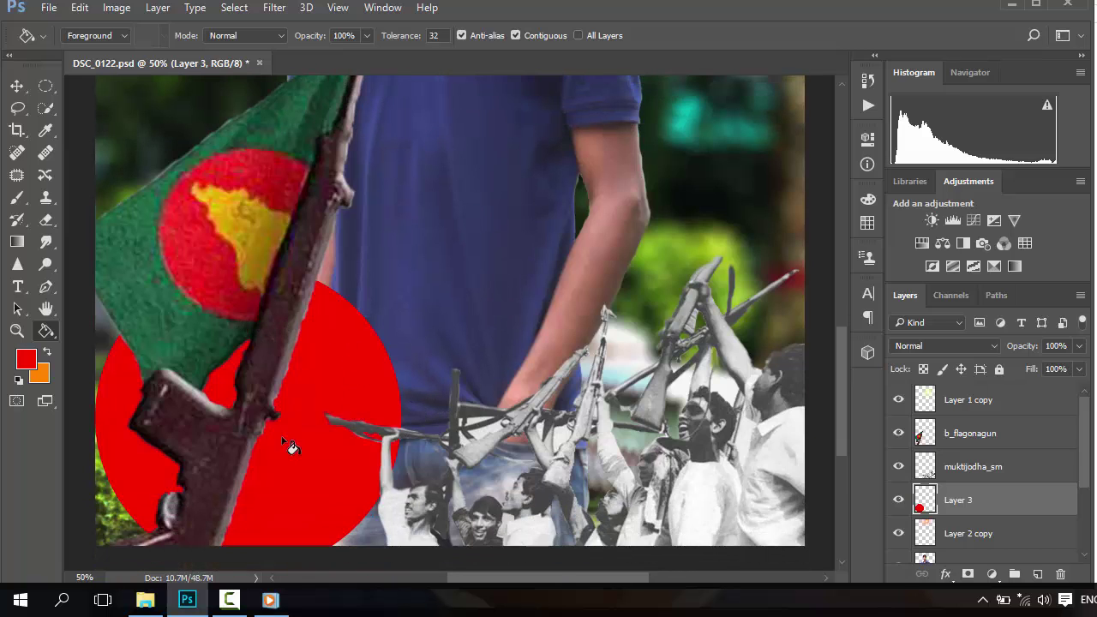
{"action": "key", "text": "ctrl+0"}
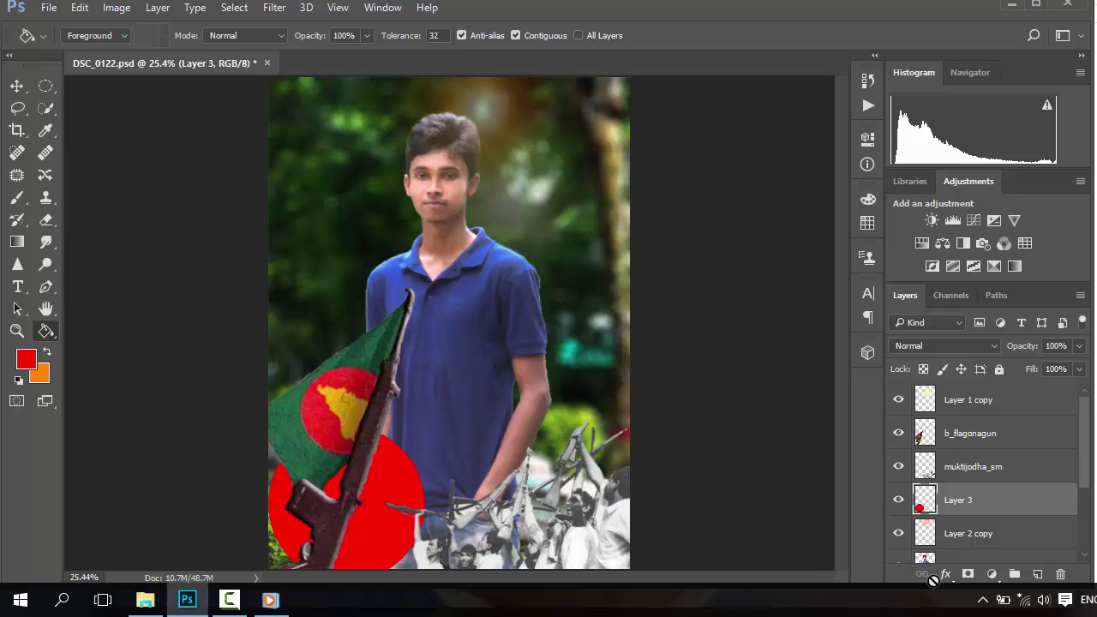
{"action": "left_click", "coordinate": [946, 573]}
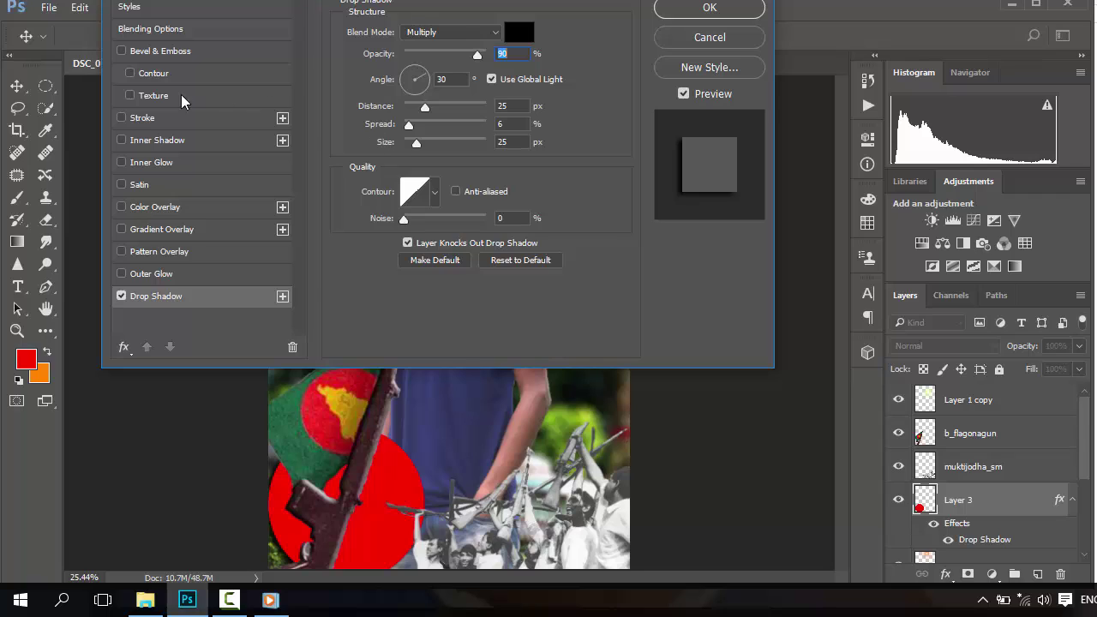
{"action": "left_click", "coordinate": [122, 296]}
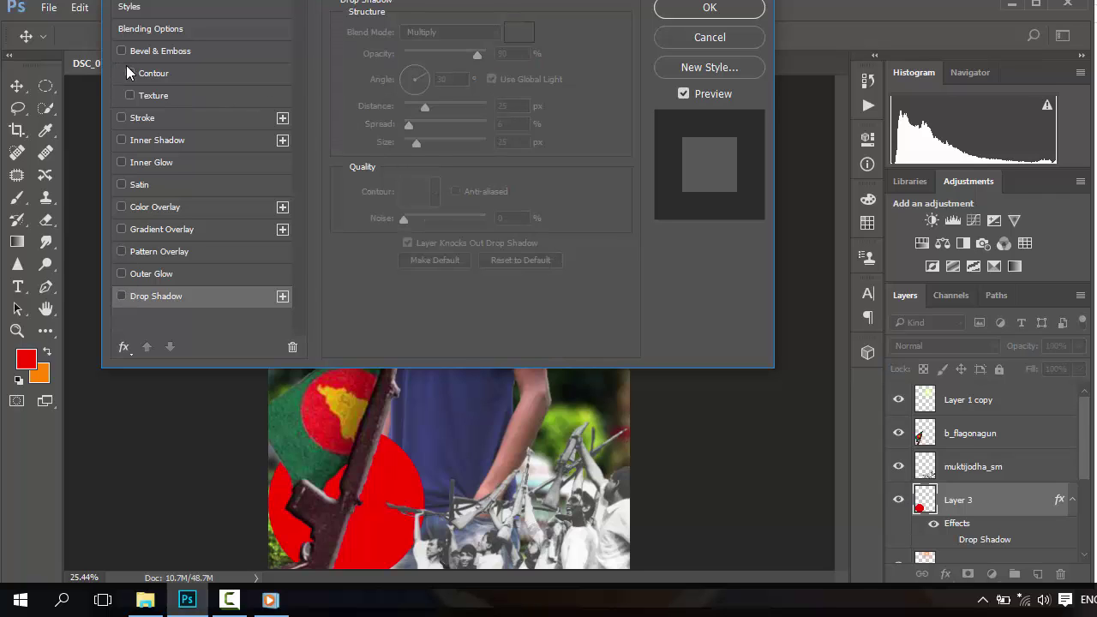
{"action": "left_click", "coordinate": [131, 96]}
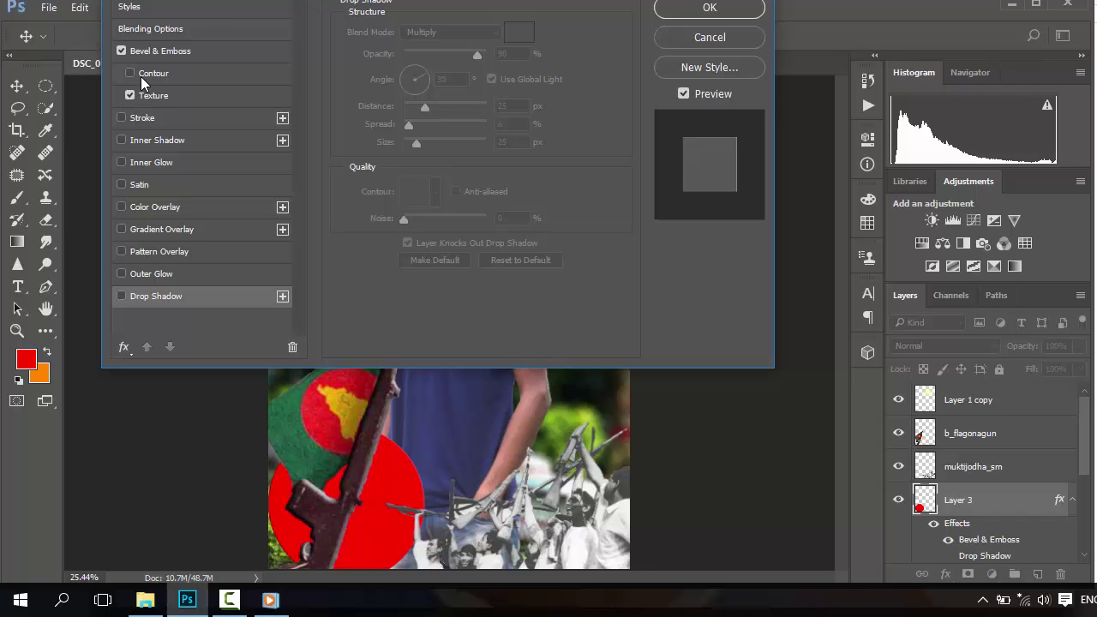
{"action": "left_click", "coordinate": [181, 97]}
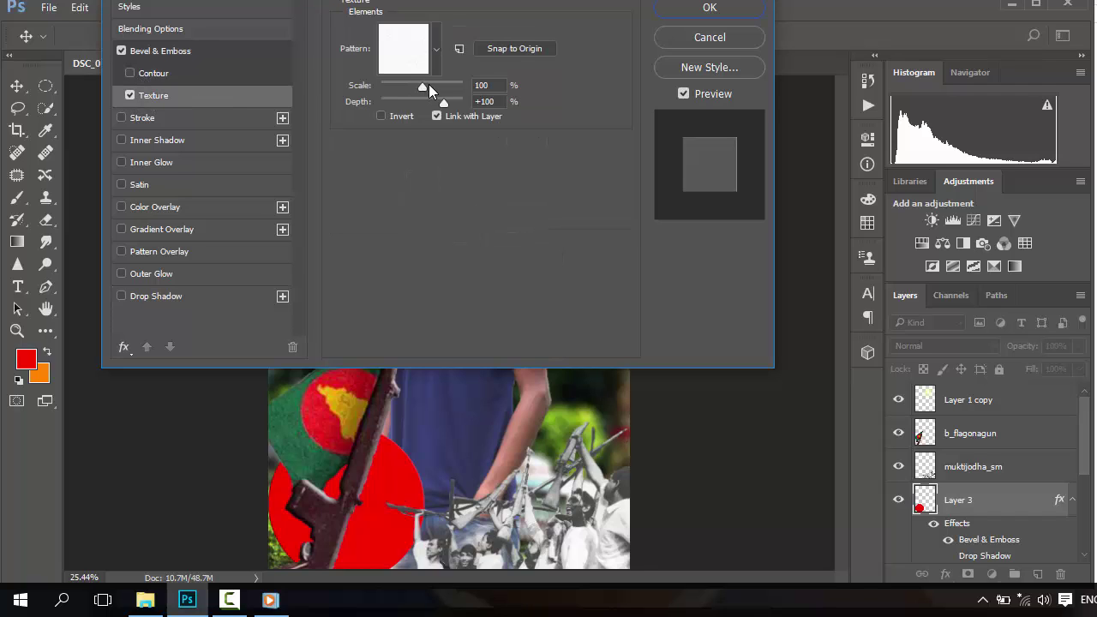
{"action": "left_click_drag", "start_coordinate": [429, 84], "coordinate": [447, 82]}
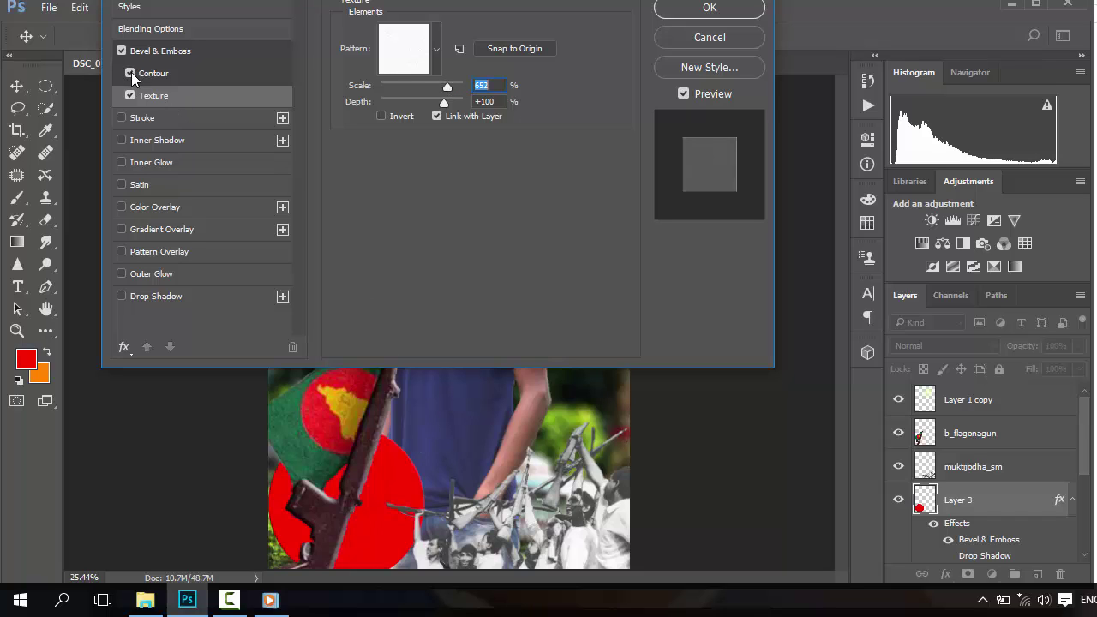
- Add Contour and Satin shading to the circle, trying and discarding an Inner Shadow
{"action": "left_click", "coordinate": [122, 120]}
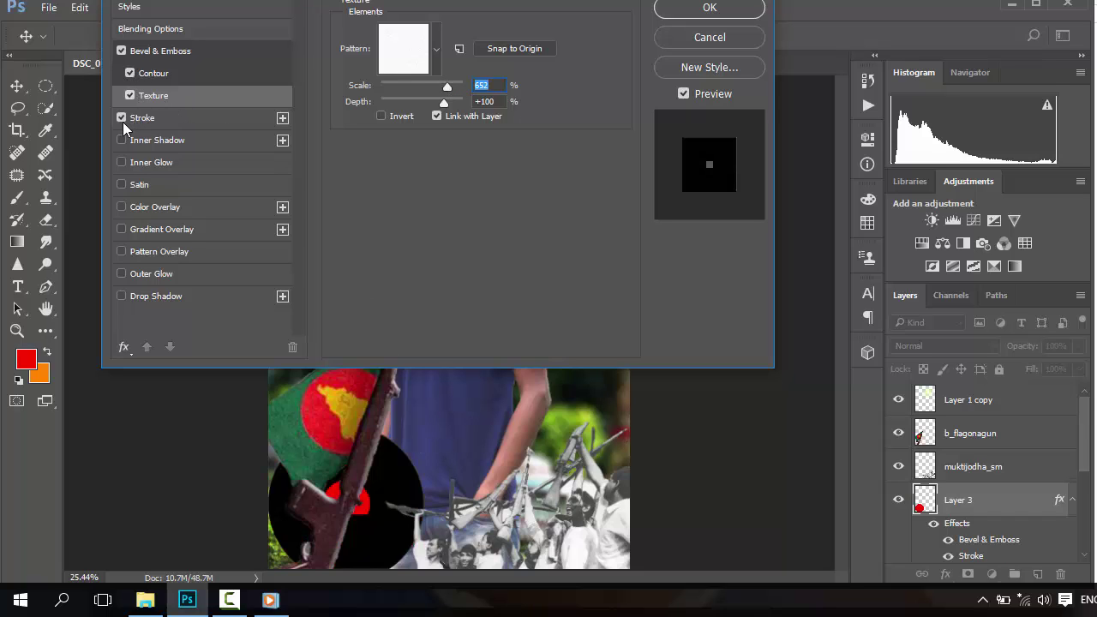
{"action": "left_click", "coordinate": [122, 140]}
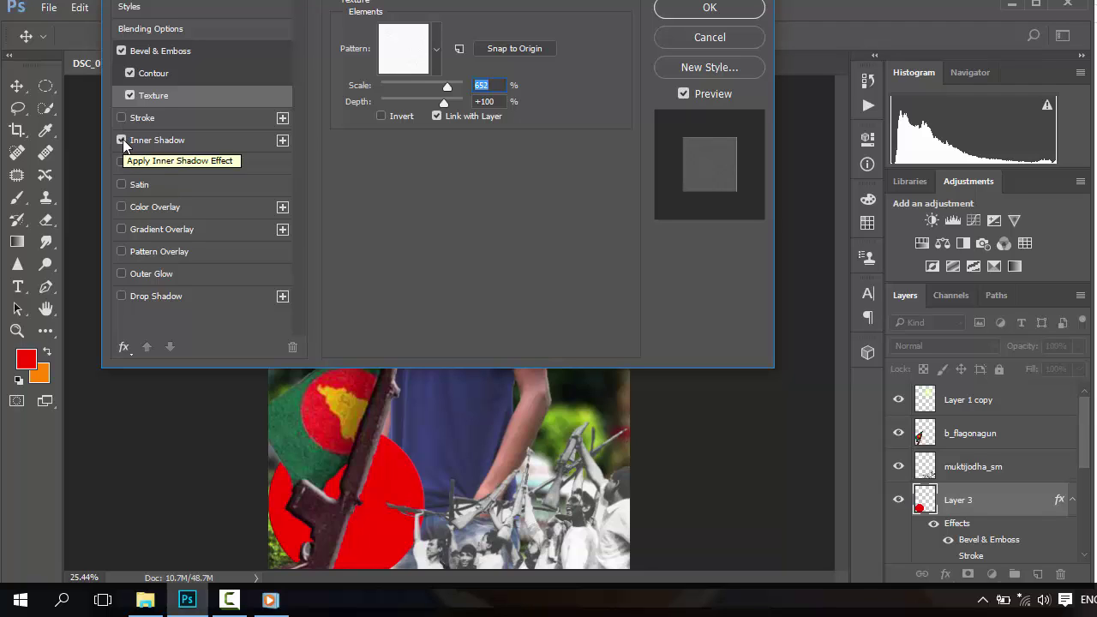
{"action": "left_click", "coordinate": [122, 141]}
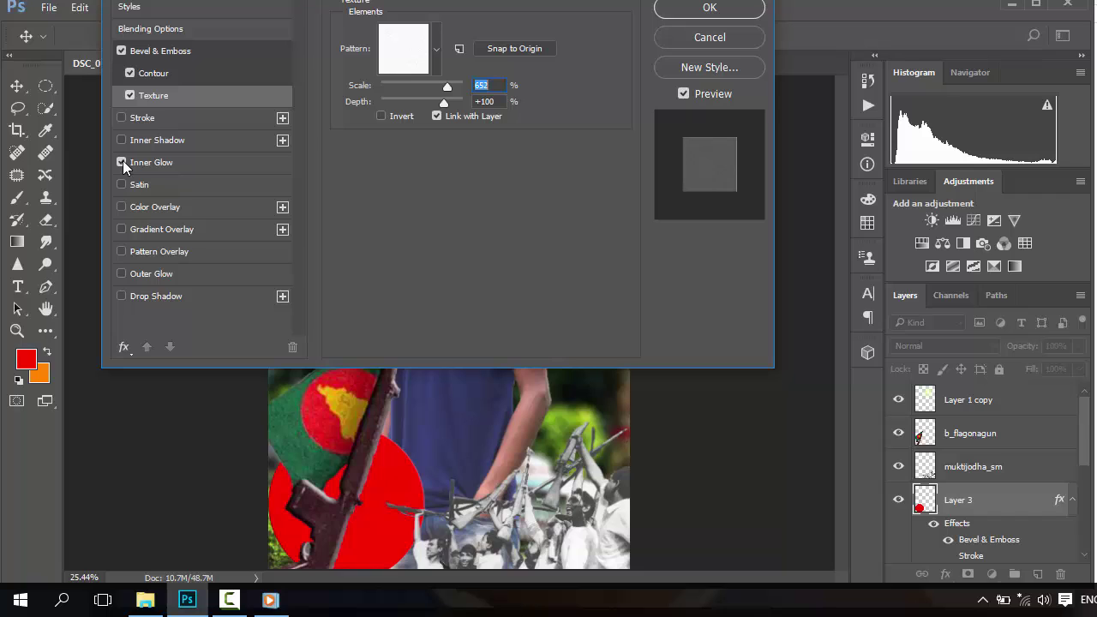
{"action": "left_click", "coordinate": [122, 185]}
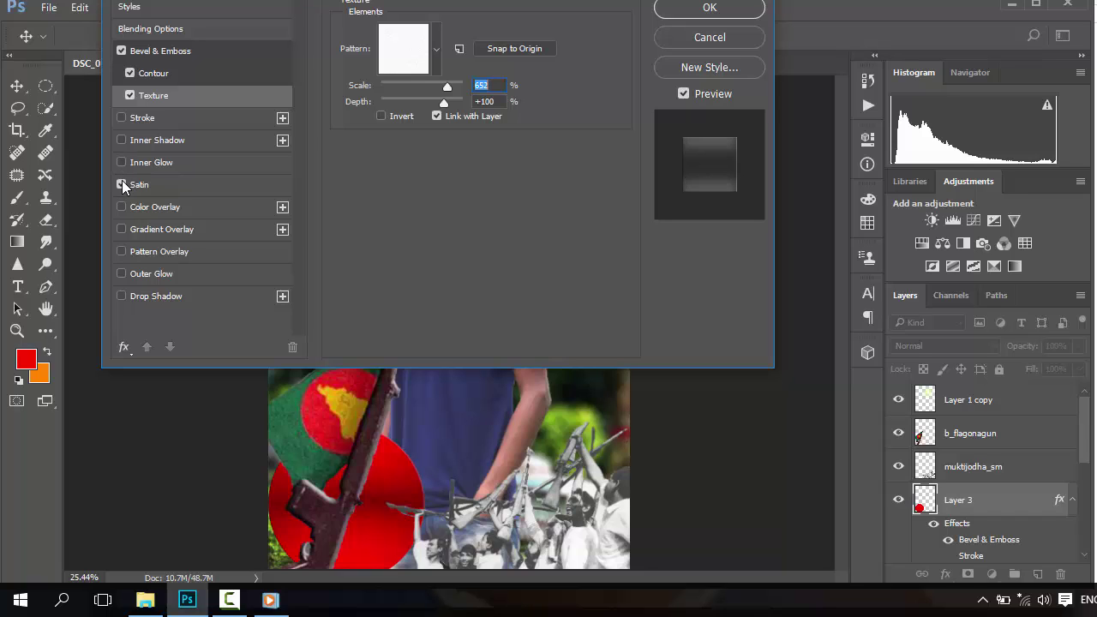
{"action": "left_click", "coordinate": [121, 185]}
{"action": "left_click", "coordinate": [122, 185]}
{"action": "left_click_drag", "start_coordinate": [362, 3], "coordinate": [797, 43]}
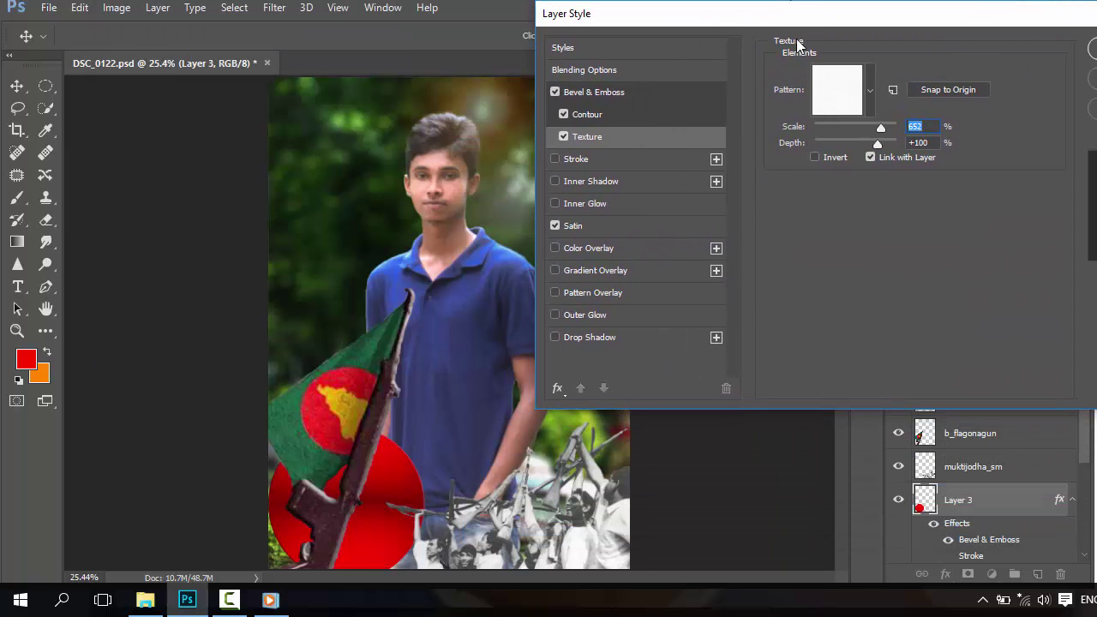
- Preview colour, gradient and pattern overlays on the circle, then turn them all off
{"action": "left_click", "coordinate": [555, 226]}
{"action": "left_click", "coordinate": [556, 248]}
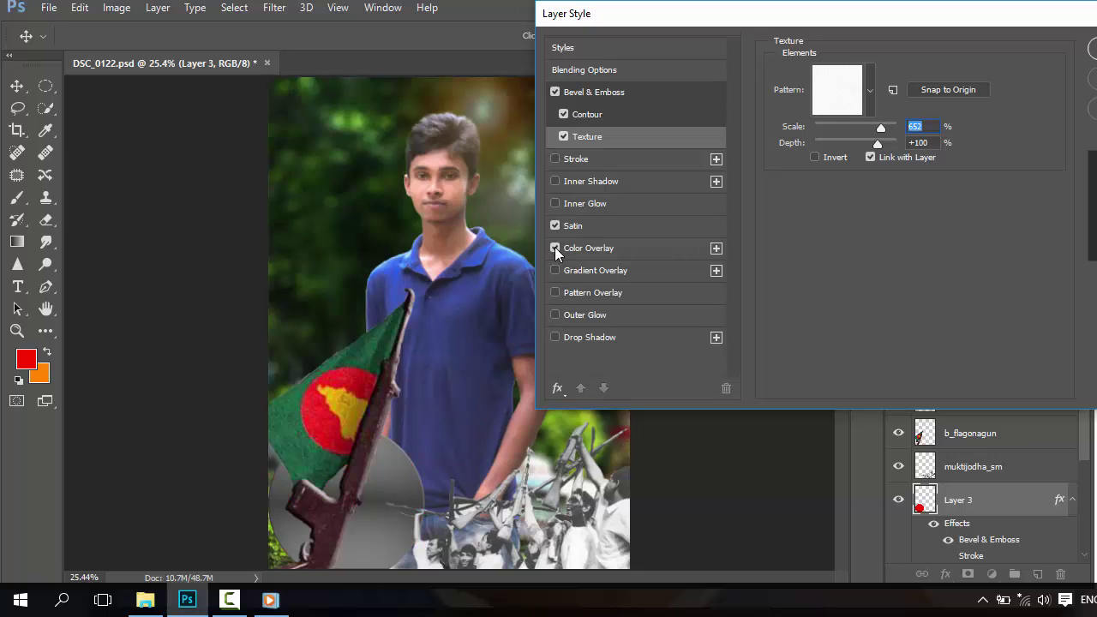
{"action": "left_click", "coordinate": [555, 248]}
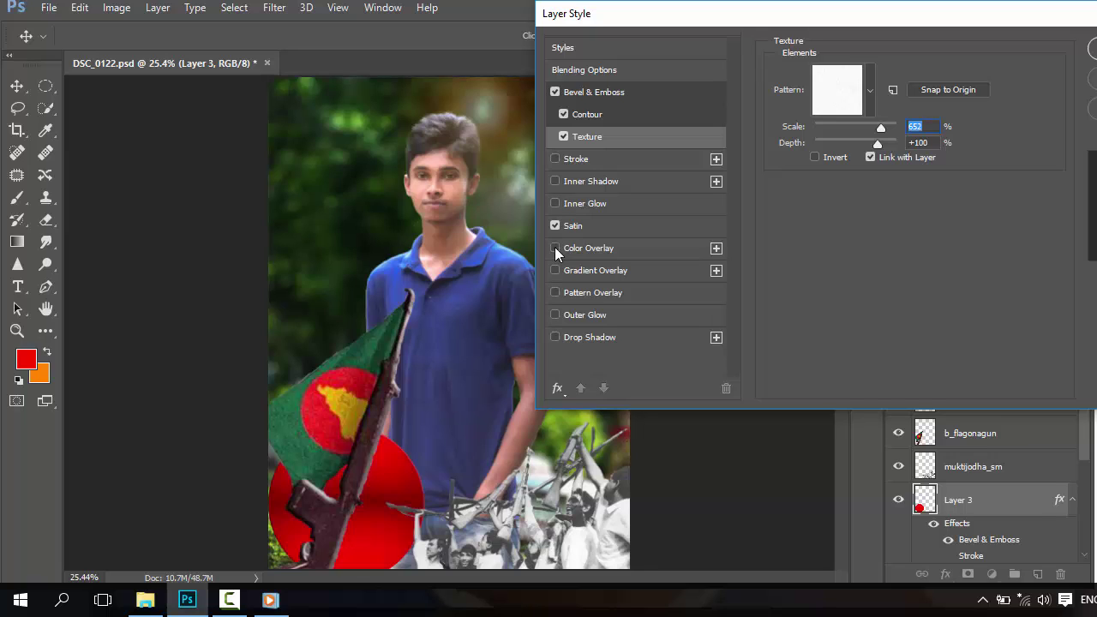
{"action": "left_click", "coordinate": [555, 248]}
{"action": "left_click", "coordinate": [555, 271]}
{"action": "left_click", "coordinate": [554, 271]}
{"action": "left_click", "coordinate": [556, 293]}
- Re-enable the circle's drop shadow at 72% opacity and raise the bevel depth
{"action": "left_click", "coordinate": [555, 338]}
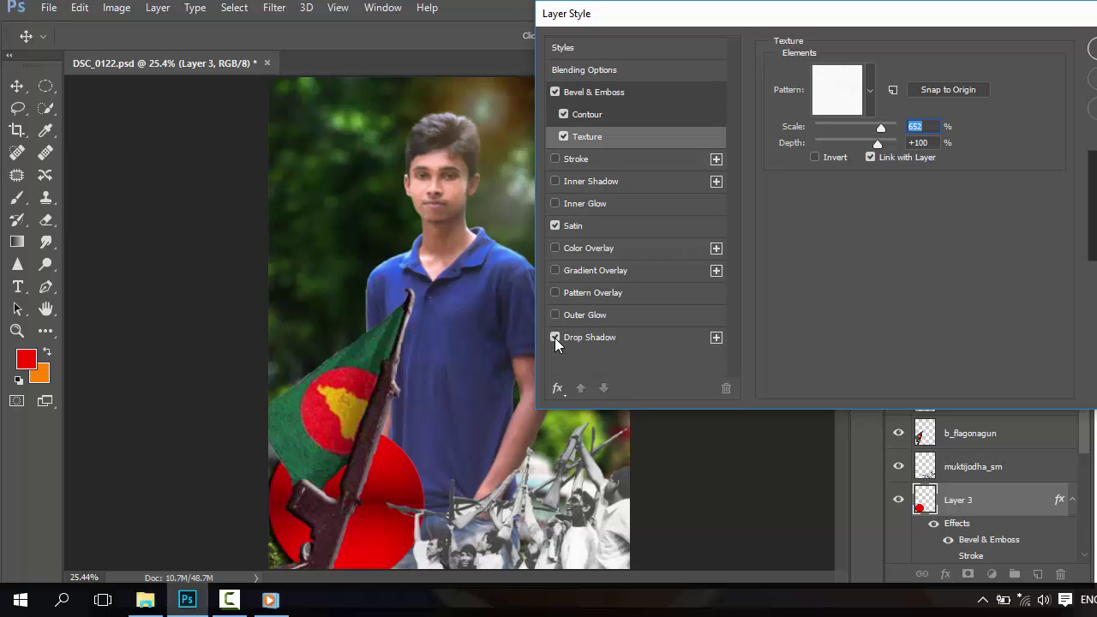
{"action": "left_click_drag", "start_coordinate": [880, 128], "coordinate": [837, 133]}
{"action": "left_click", "coordinate": [610, 337]}
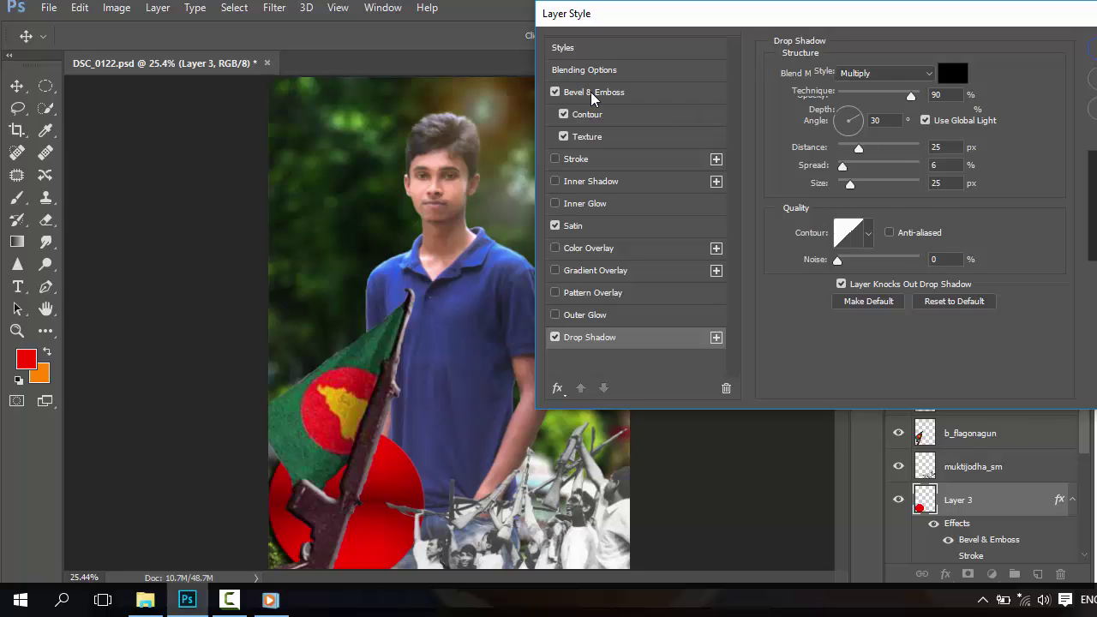
{"action": "left_click", "coordinate": [594, 93]}
{"action": "left_click_drag", "start_coordinate": [868, 113], "coordinate": [928, 113]}
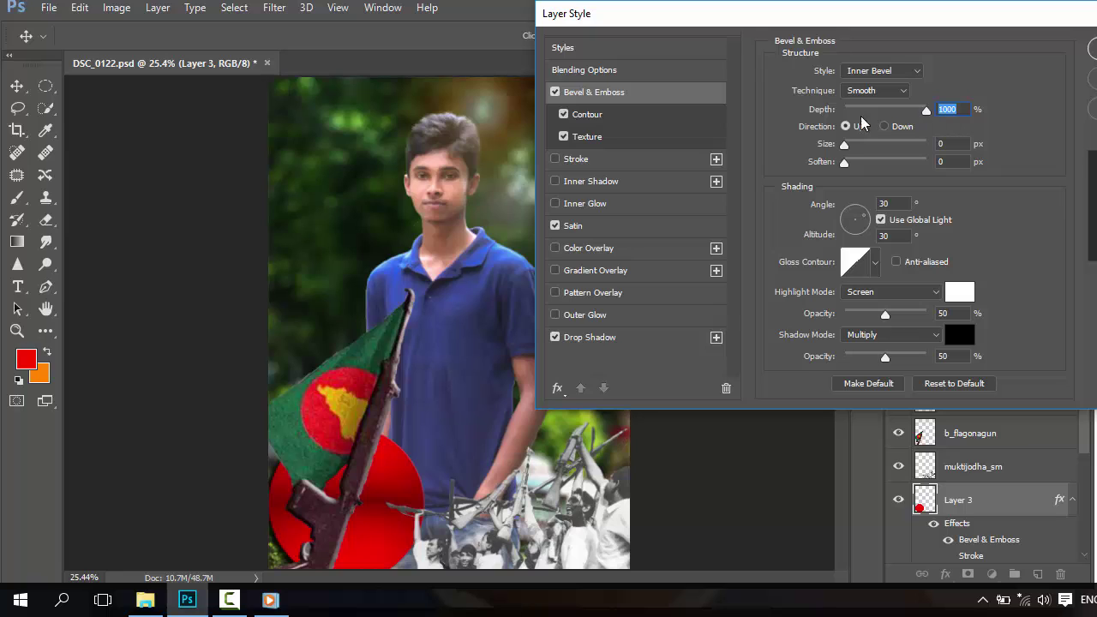
{"action": "left_click", "coordinate": [615, 343]}
{"action": "left_click_drag", "start_coordinate": [894, 96], "coordinate": [885, 97]}
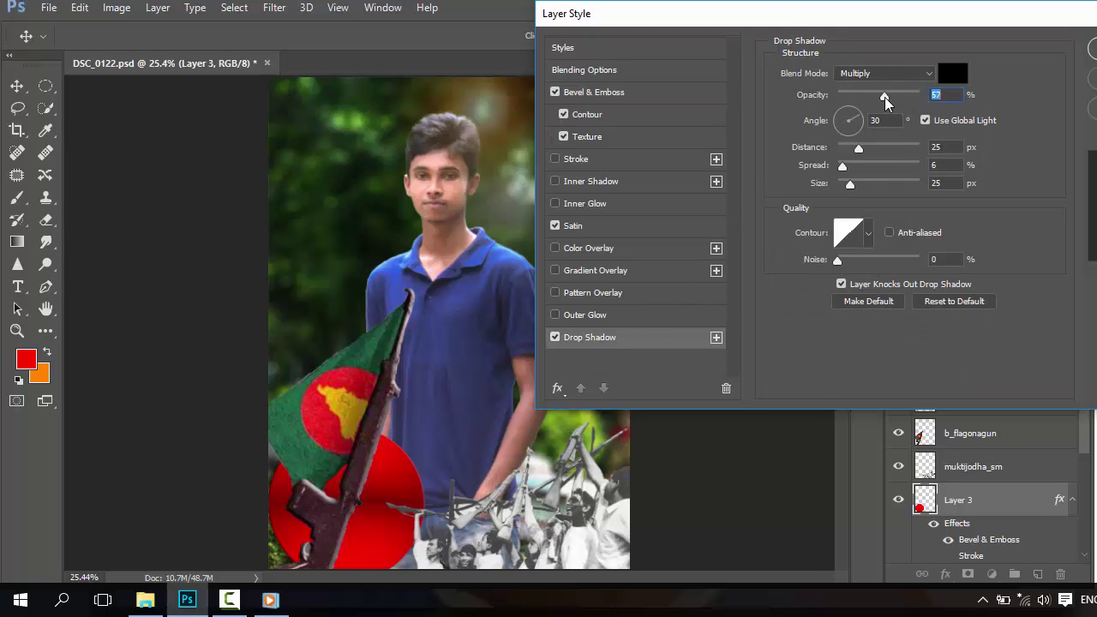
- Fine-tune the texture scale and bevel depth after reviewing the Satin and Contour settings
{"action": "left_click", "coordinate": [618, 92]}
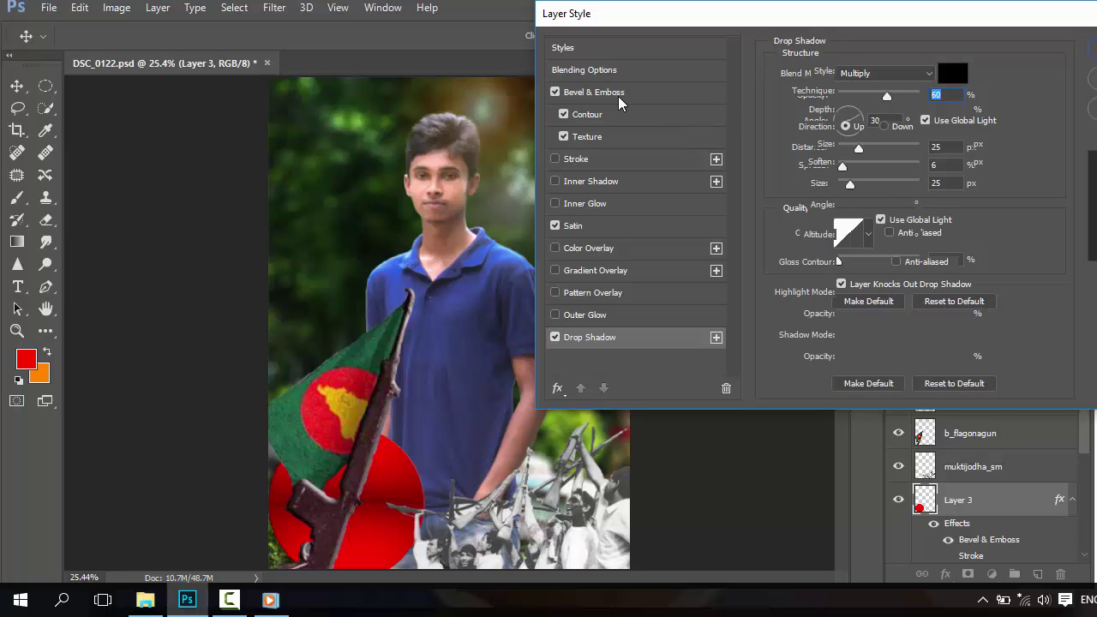
{"action": "left_click", "coordinate": [586, 227]}
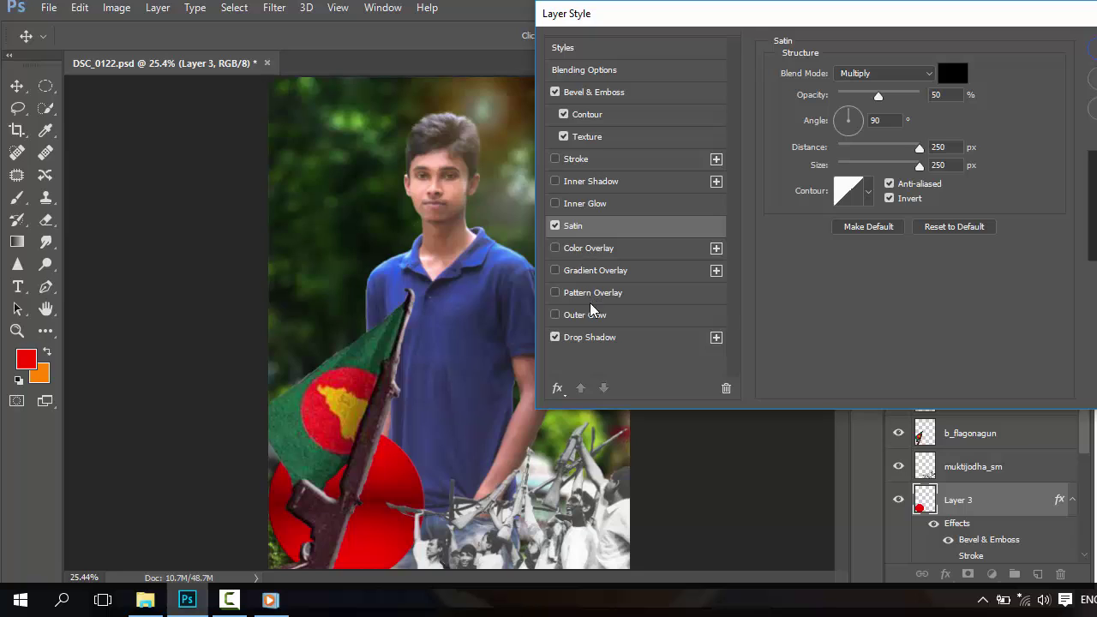
{"action": "left_click", "coordinate": [583, 139]}
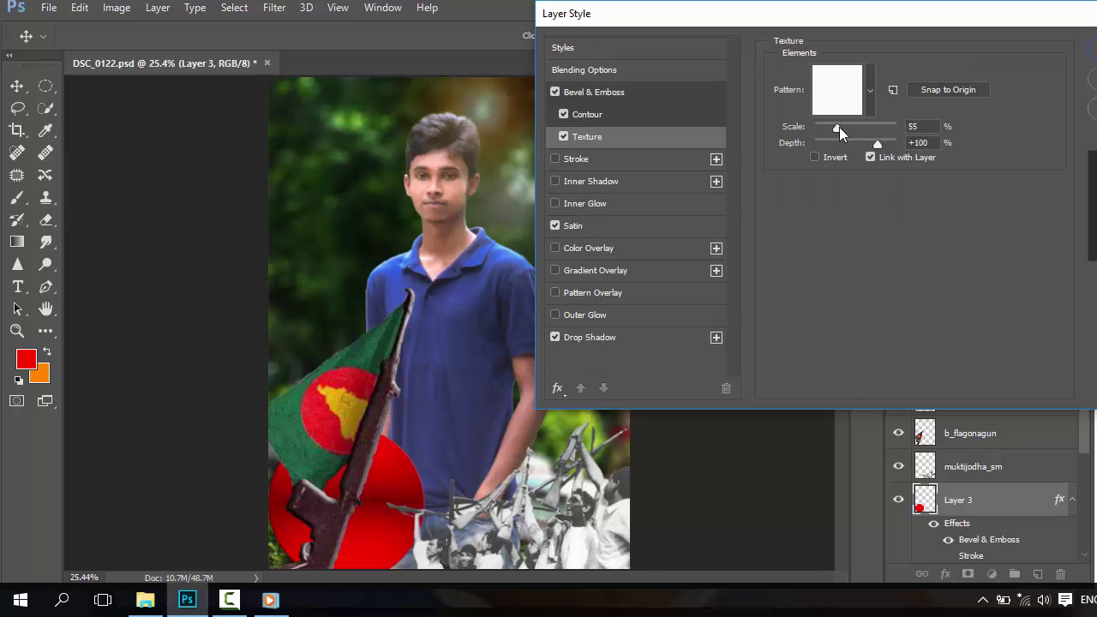
{"action": "left_click_drag", "start_coordinate": [837, 129], "coordinate": [854, 129]}
{"action": "left_click", "coordinate": [596, 114]}
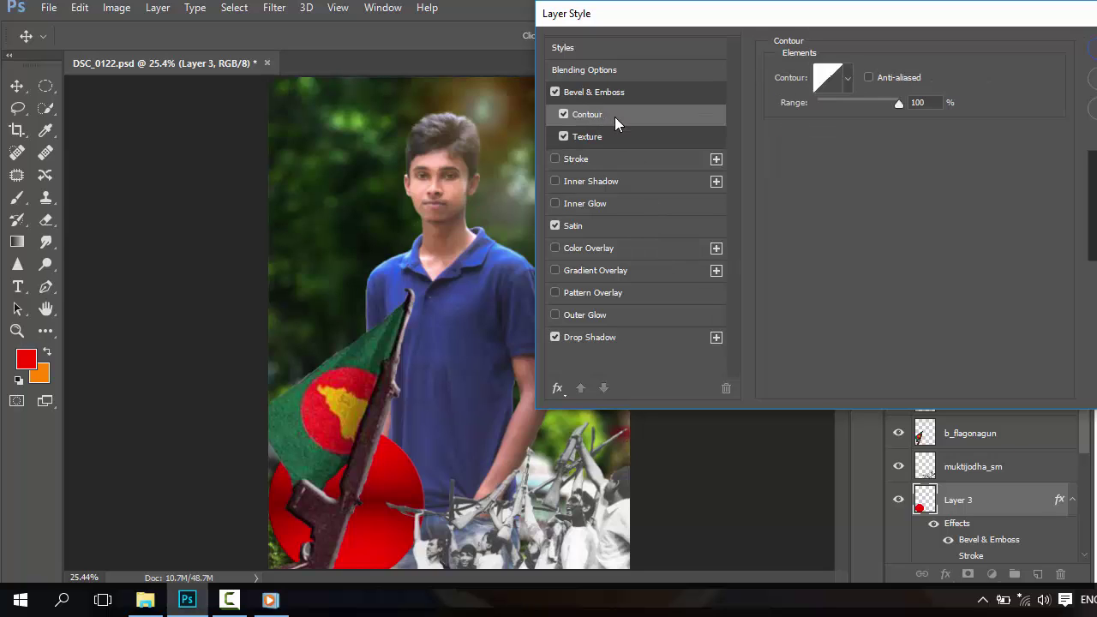
{"action": "left_click", "coordinate": [603, 138]}
{"action": "left_click", "coordinate": [587, 94]}
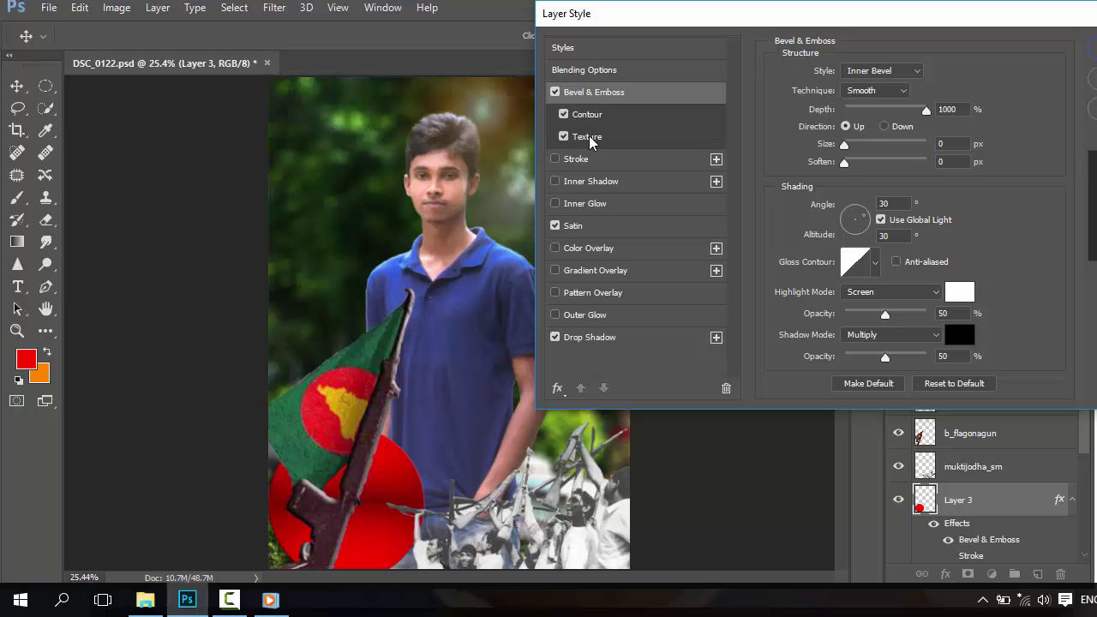
{"action": "left_click_drag", "start_coordinate": [927, 112], "coordinate": [918, 110]}
- Zoom in on the circle's lower edge, fit the image back, and select the b_flagonagun layer
{"action": "key", "text": "g"}
{"action": "key", "text": "Return"}
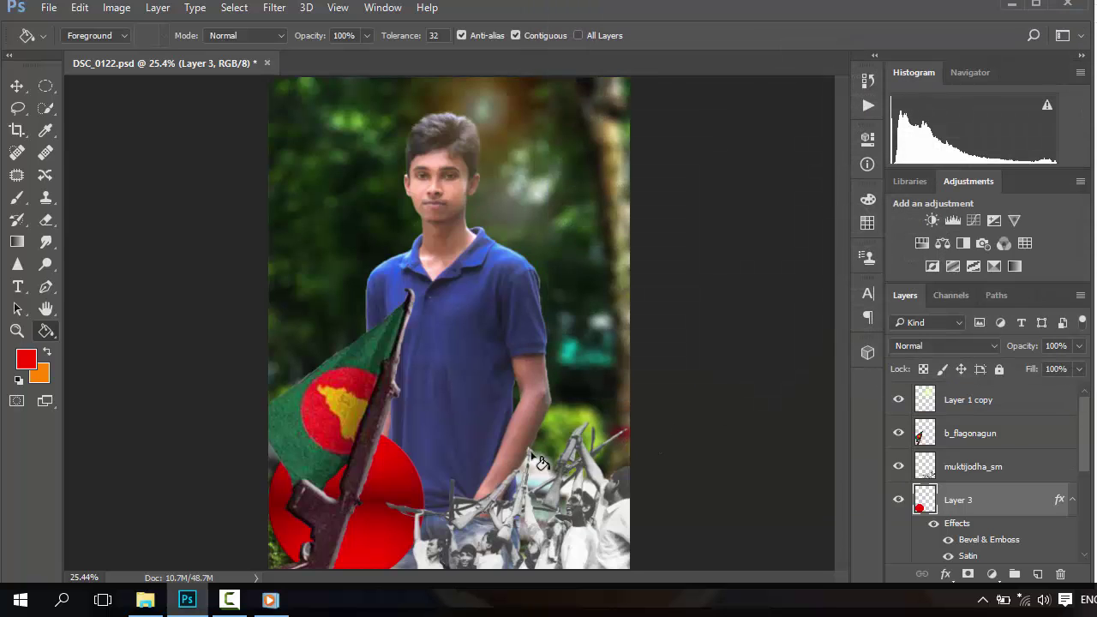
{"action": "key", "text": "ctrl+plus"}
{"action": "key", "text": "ctrl+plus"}
{"action": "scroll", "coordinate": [377, 403], "scroll_direction": "down", "scroll_amount": 2}
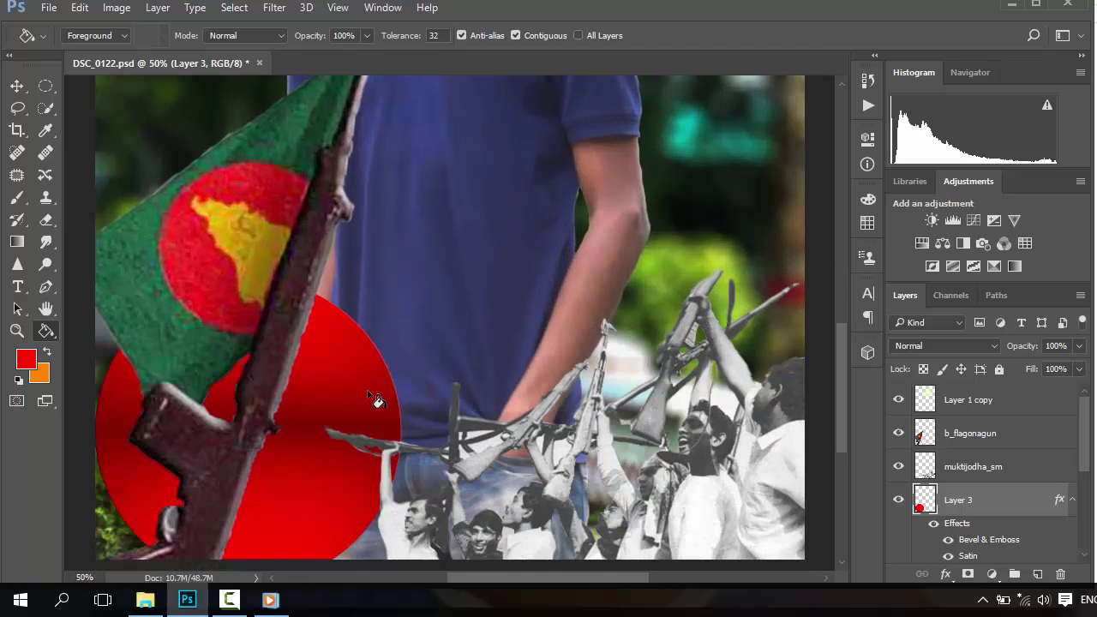
{"action": "scroll", "coordinate": [390, 407], "scroll_direction": "down", "scroll_amount": 2}
{"action": "scroll", "coordinate": [397, 412], "scroll_direction": "down", "scroll_amount": 1}
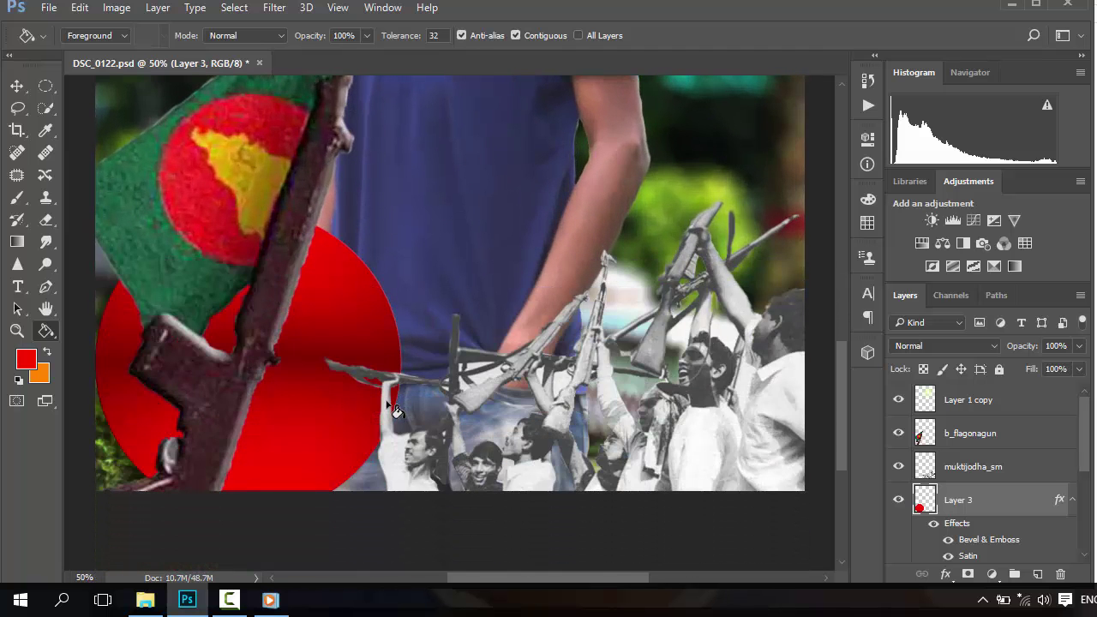
{"action": "key", "text": "ctrl+0"}
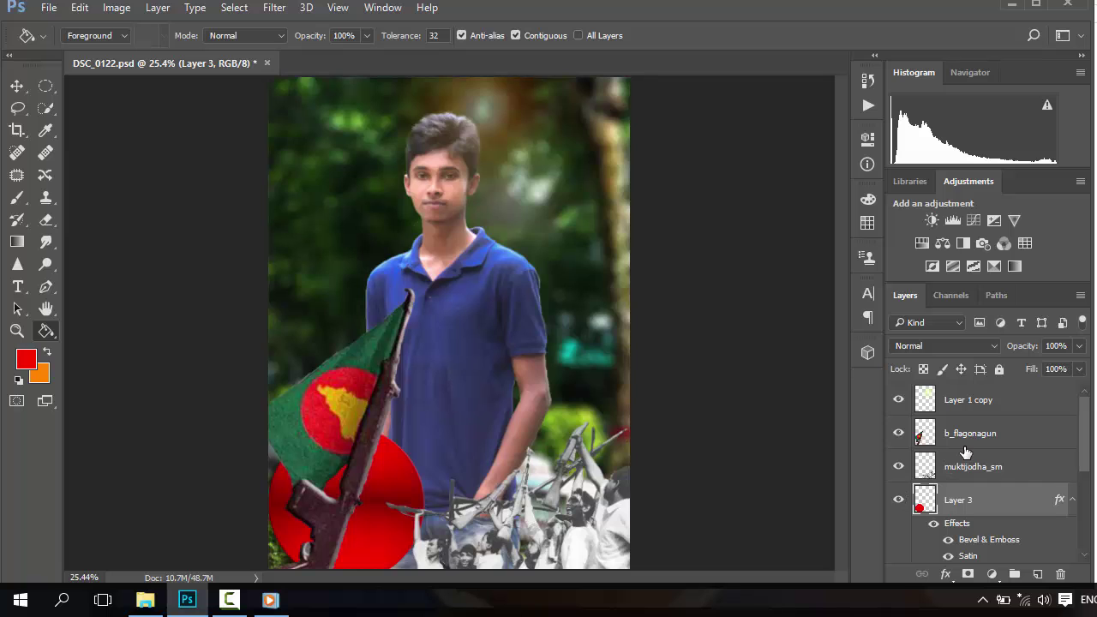
{"action": "left_click", "coordinate": [966, 437]}
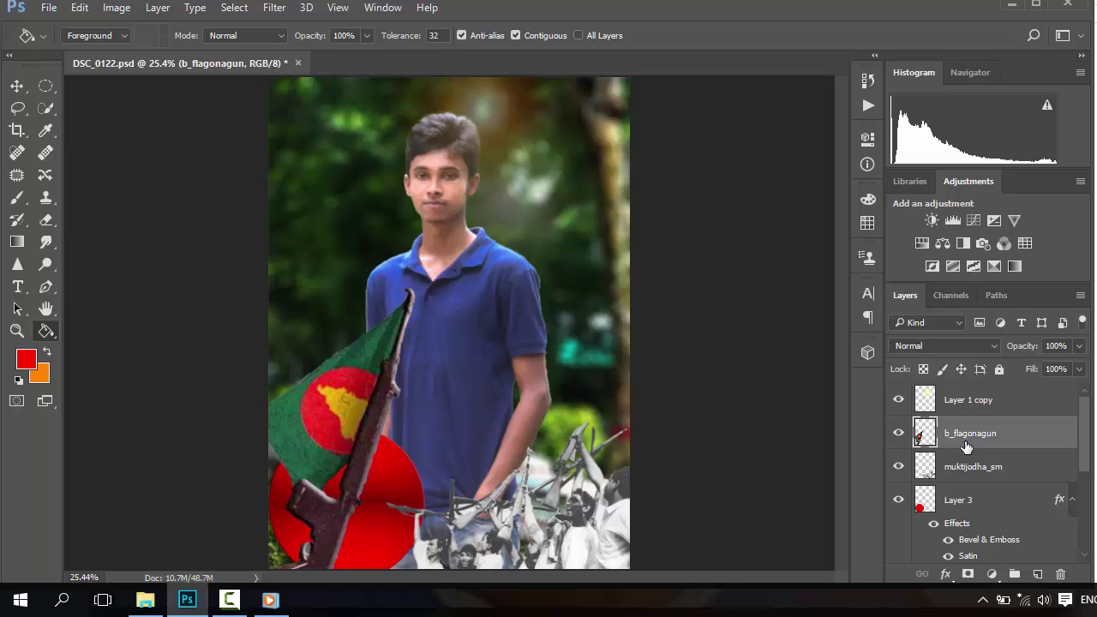
- Lower the flag layer's drop shadow to 17% opacity and add Bevel & Emboss
{"action": "left_click", "coordinate": [947, 576]}
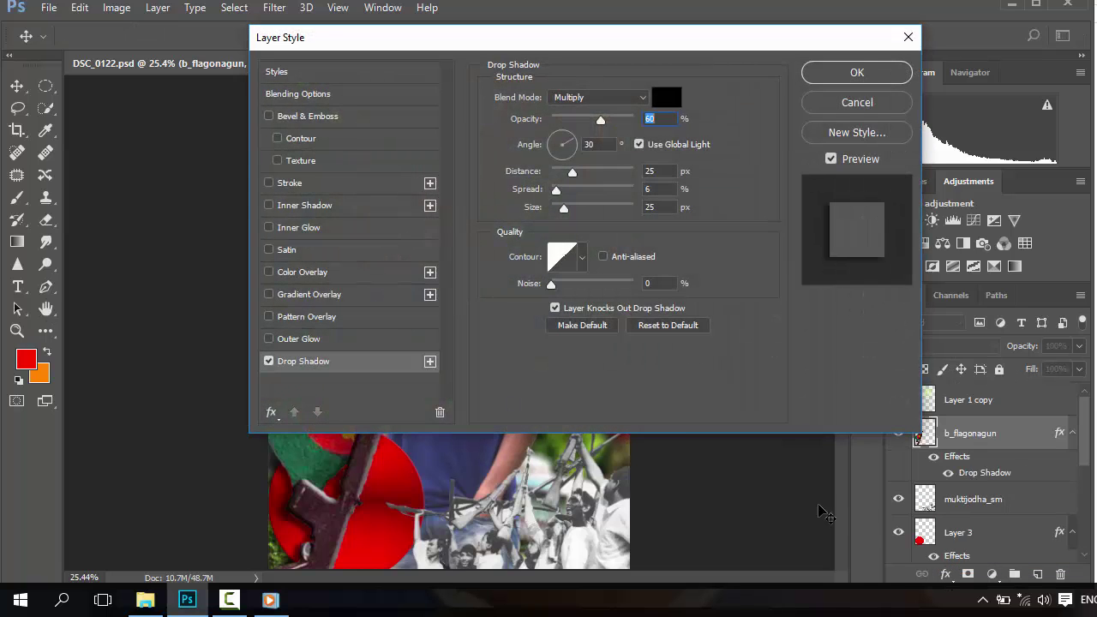
{"action": "left_click_drag", "start_coordinate": [507, 42], "coordinate": [652, 51]}
{"action": "left_click_drag", "start_coordinate": [745, 119], "coordinate": [711, 121]}
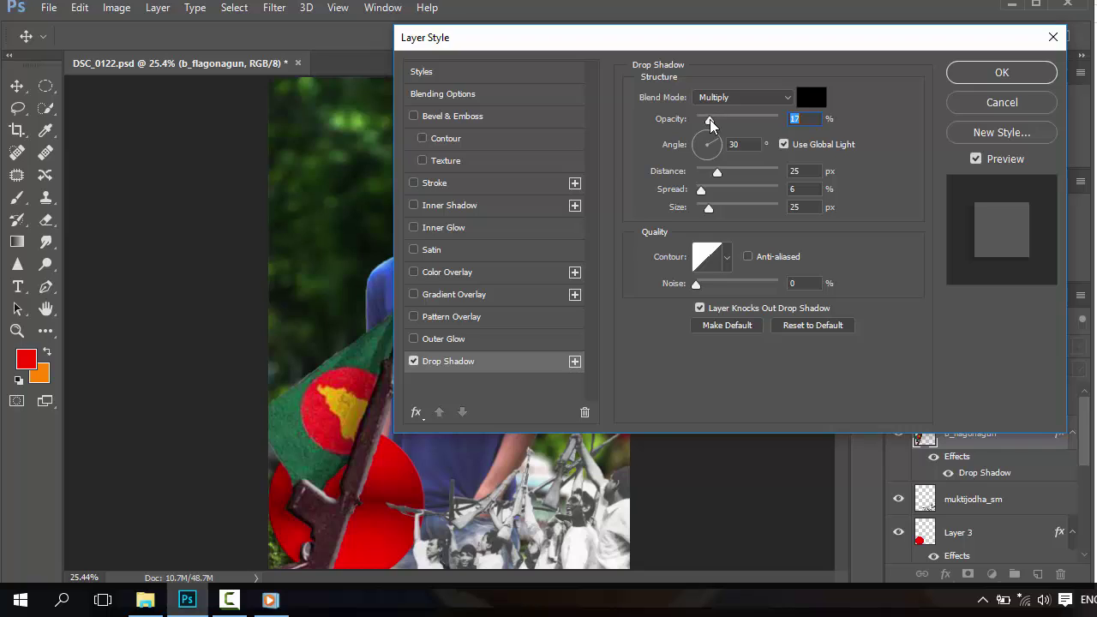
{"action": "left_click", "coordinate": [414, 117]}
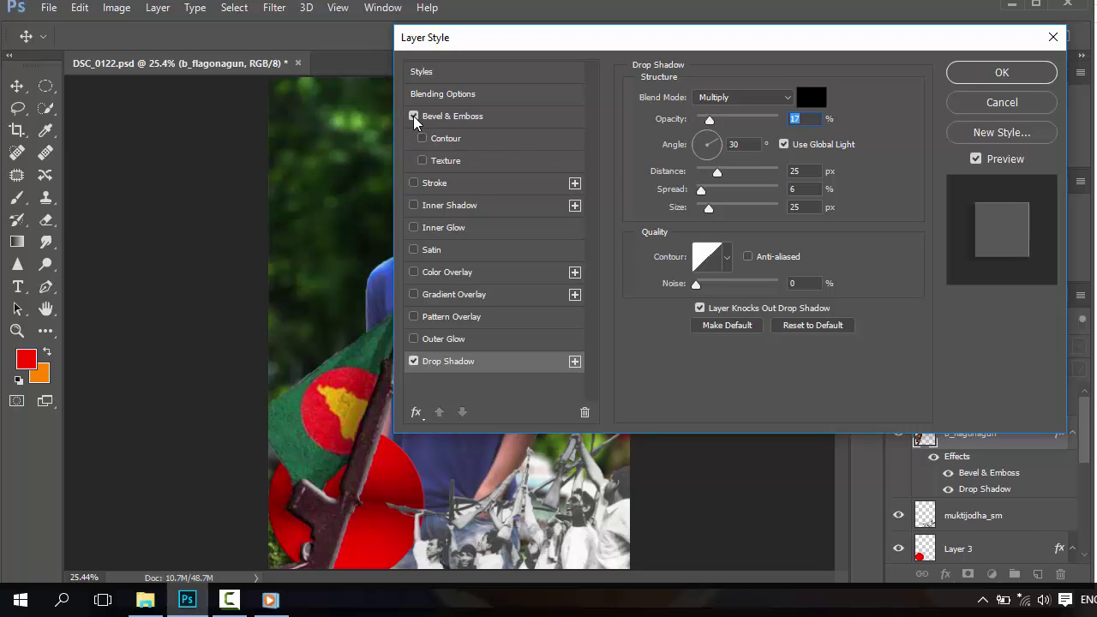
{"action": "left_click", "coordinate": [414, 116]}
{"action": "left_click", "coordinate": [414, 116]}
- Add a Satin effect to the flag layer at about 26% opacity
{"action": "left_click", "coordinate": [414, 249]}
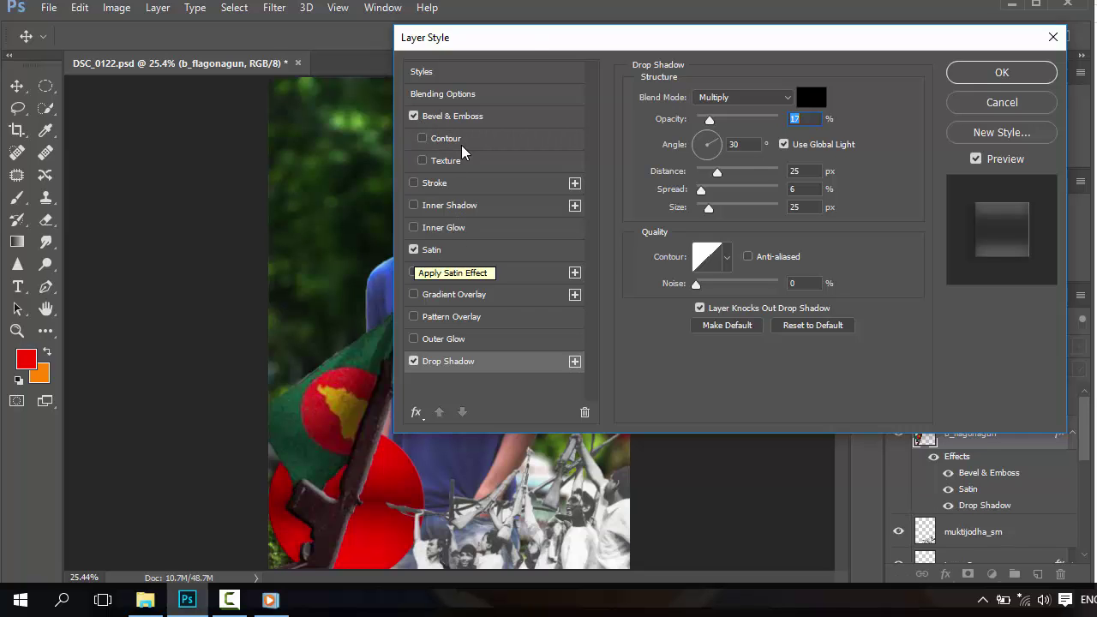
{"action": "left_click_drag", "start_coordinate": [532, 38], "coordinate": [750, 7]}
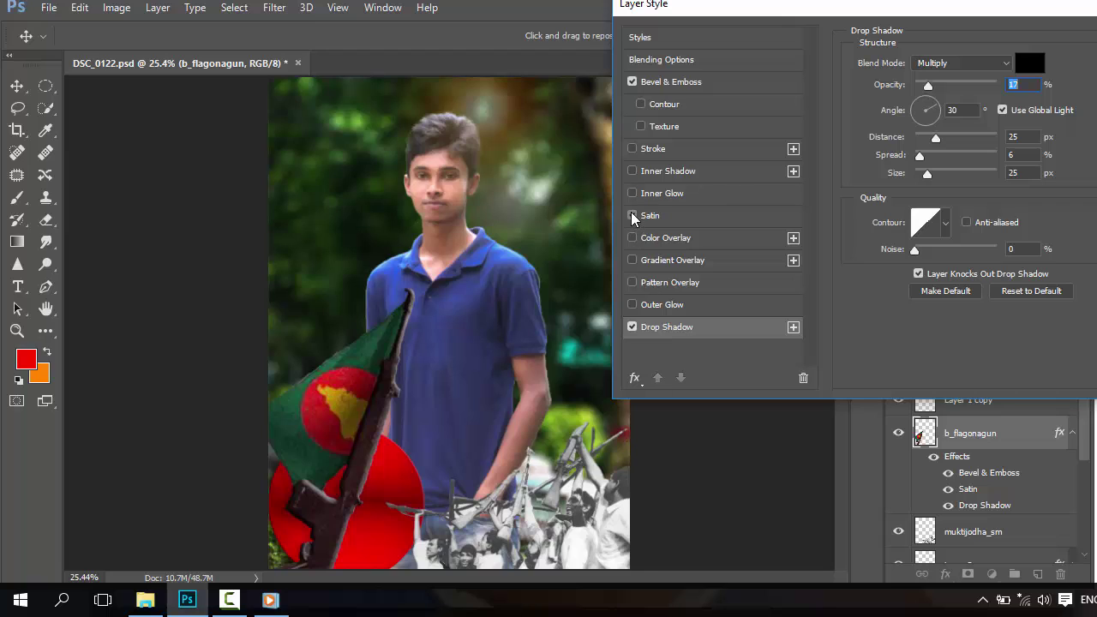
{"action": "left_click", "coordinate": [633, 215]}
{"action": "left_click", "coordinate": [632, 215]}
{"action": "left_click", "coordinate": [633, 215]}
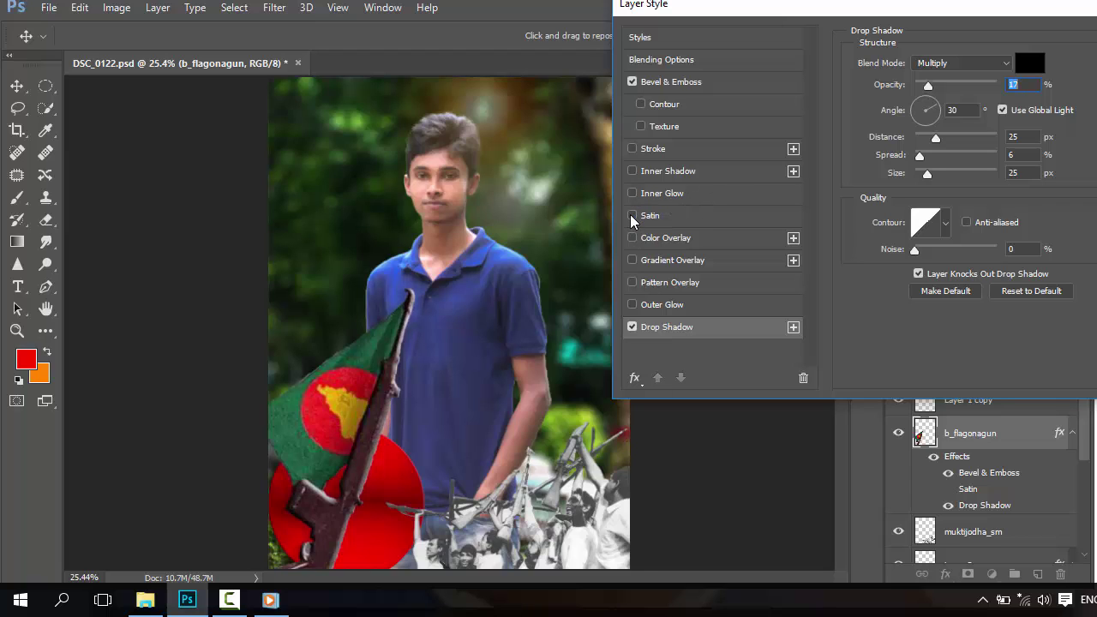
{"action": "left_click", "coordinate": [633, 215]}
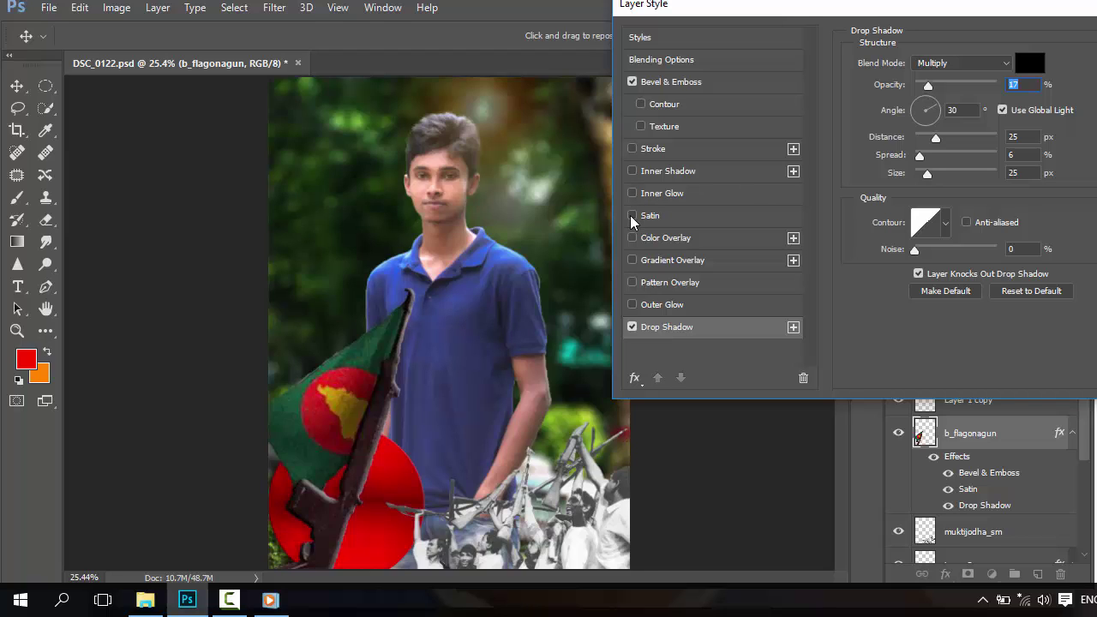
{"action": "left_click", "coordinate": [633, 215]}
{"action": "left_click", "coordinate": [690, 221]}
{"action": "left_click_drag", "start_coordinate": [955, 86], "coordinate": [936, 88]}
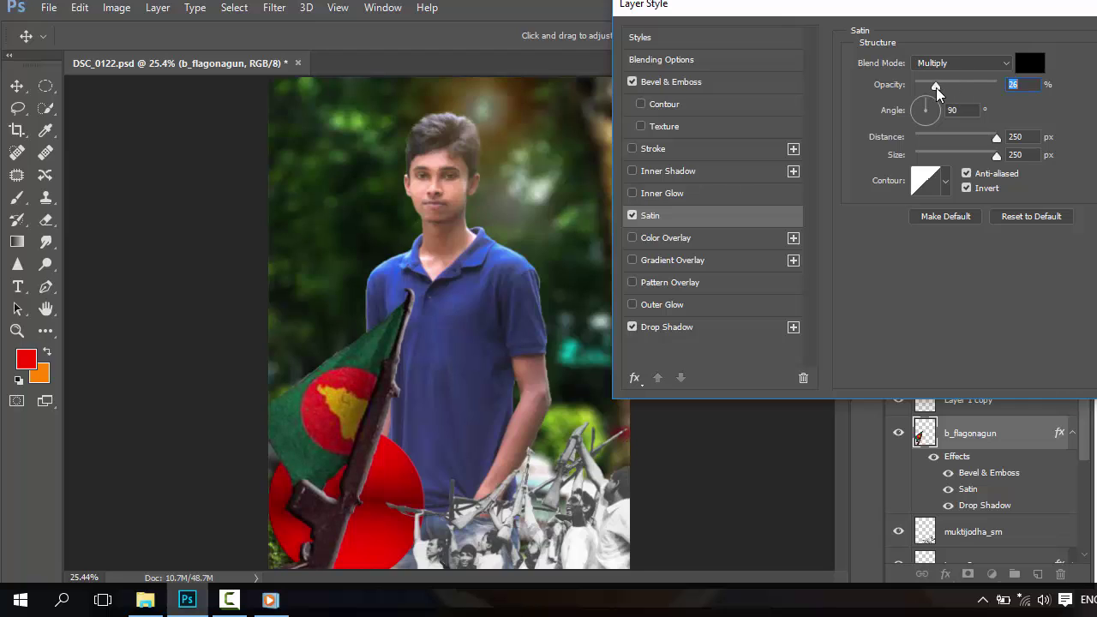
{"action": "left_click", "coordinate": [633, 215]}
- Apply the new layer effects to the flag-and-rifle layer
{"action": "left_click", "coordinate": [1069, 44]}
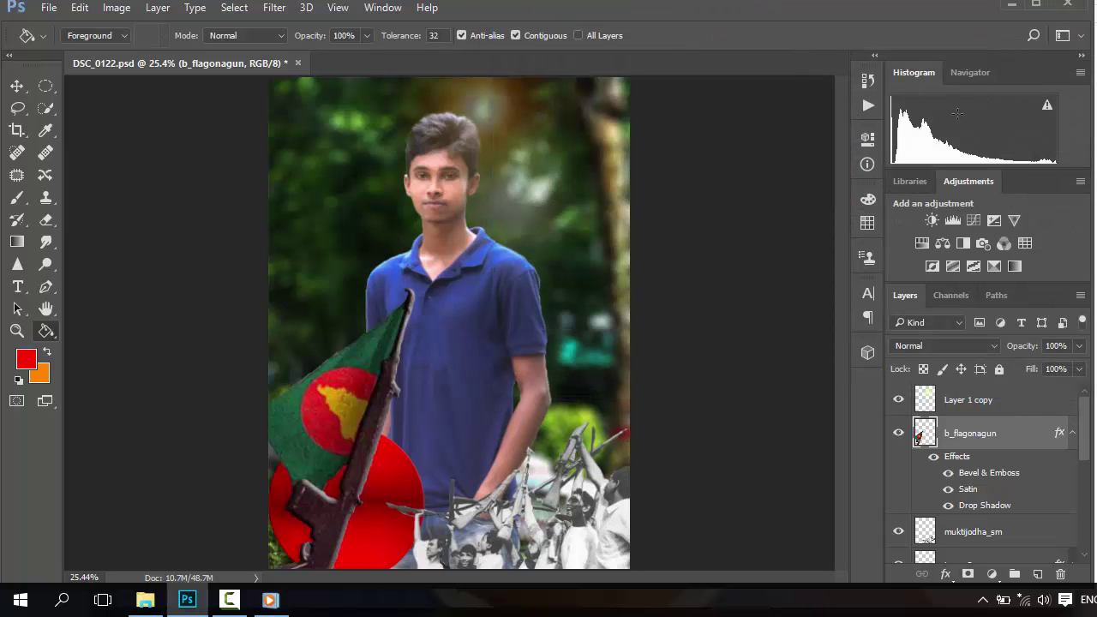
{"action": "left_click", "coordinate": [270, 600]}
{"action": "left_click", "coordinate": [270, 599]}
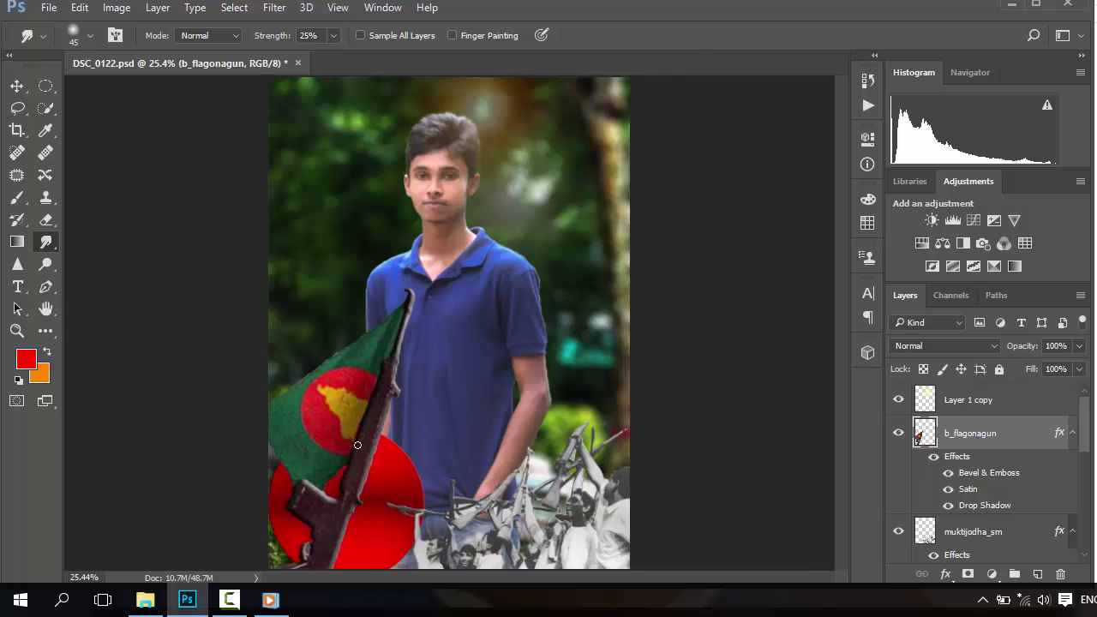
- Scale the flag and rifle down to about 96%, comparing before and after with undo
{"action": "key", "text": "ctrl+t"}
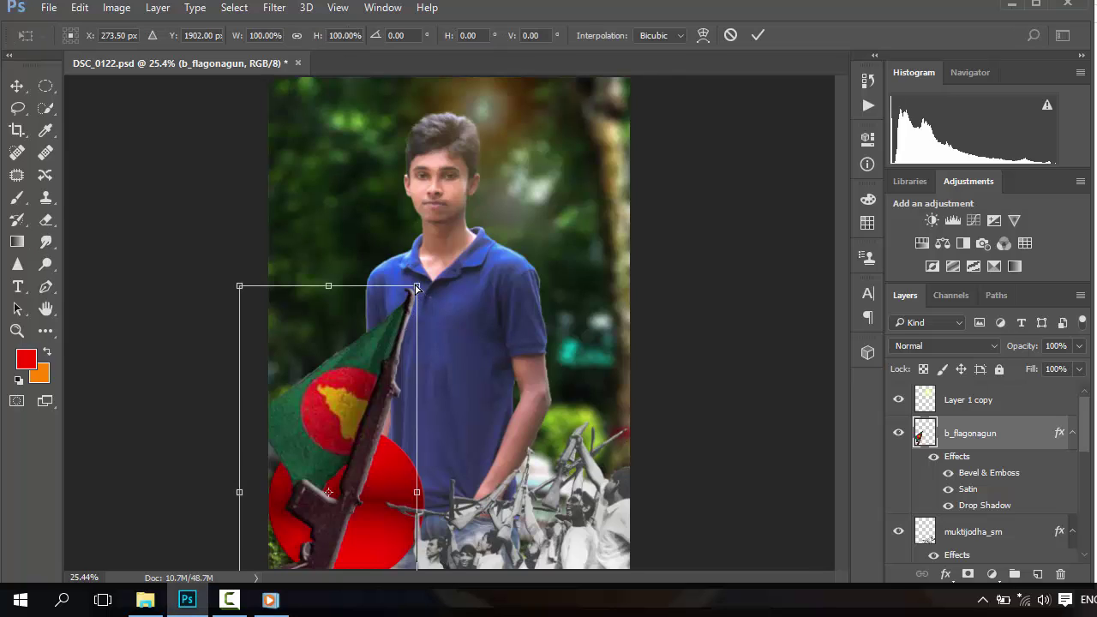
{"action": "left_click_drag", "start_coordinate": [416, 284], "coordinate": [410, 301]}
{"action": "key", "text": "Return"}
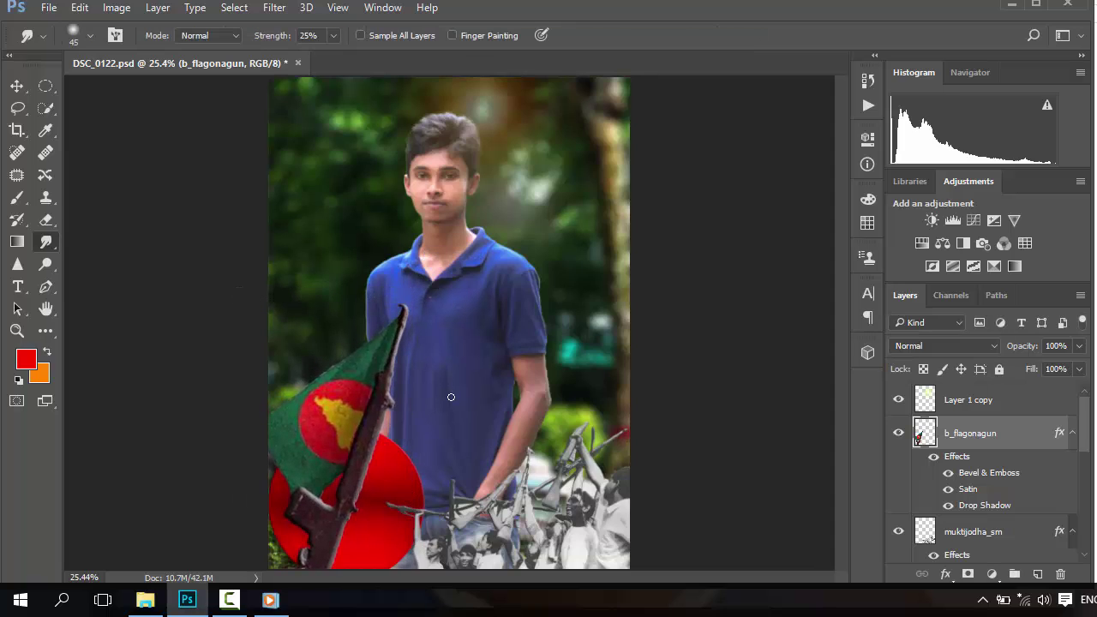
{"action": "key", "text": "ctrl+z"}
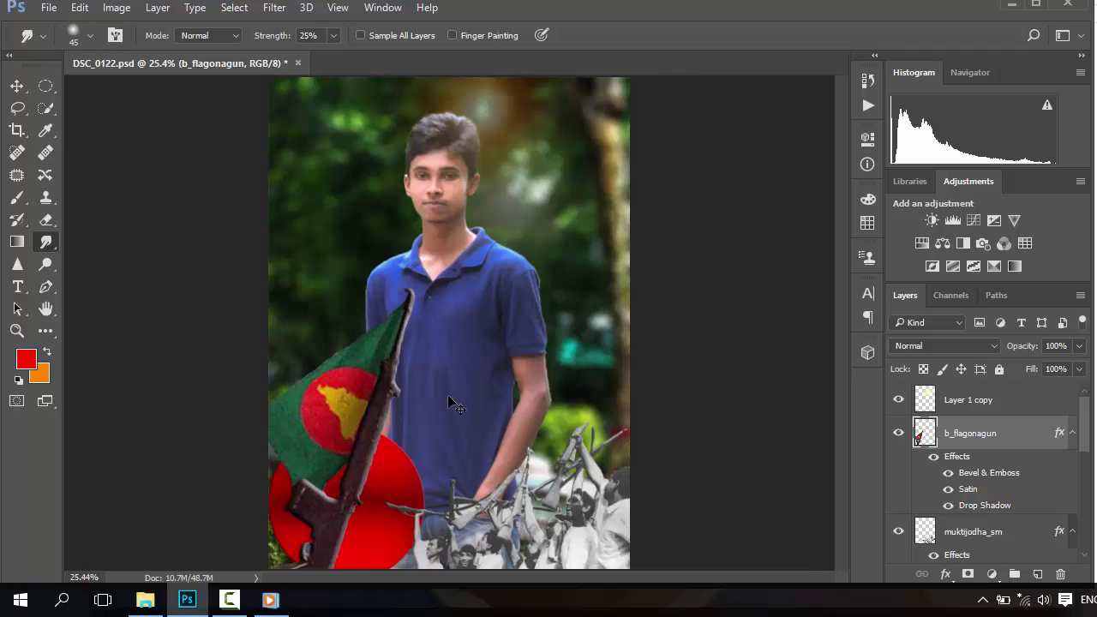
{"action": "key", "text": "ctrl+z"}
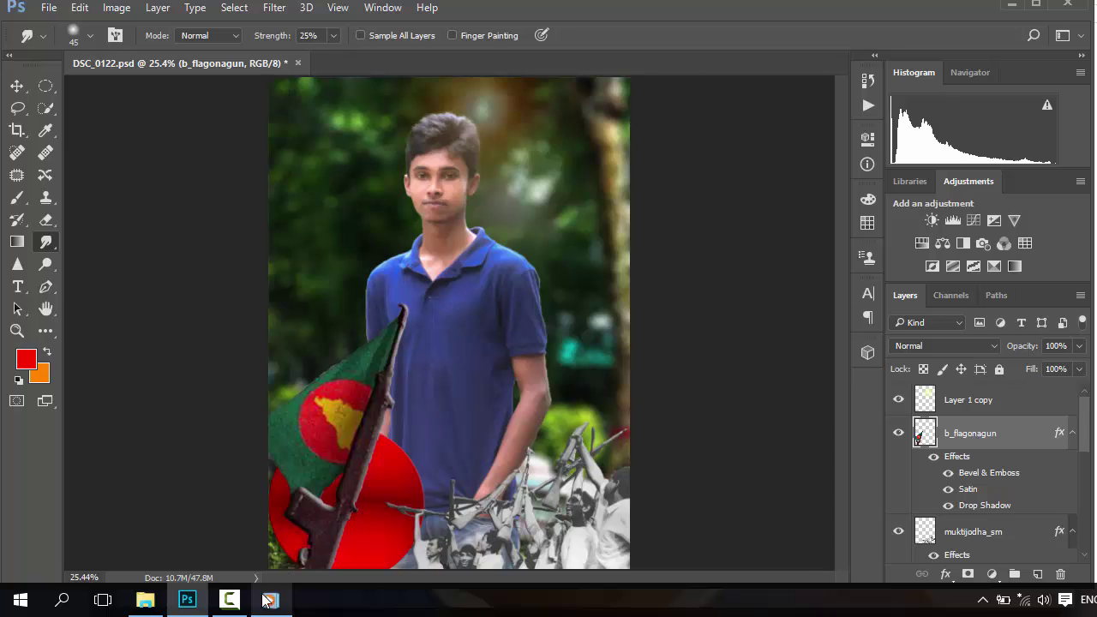
{"action": "left_click", "coordinate": [237, 600]}
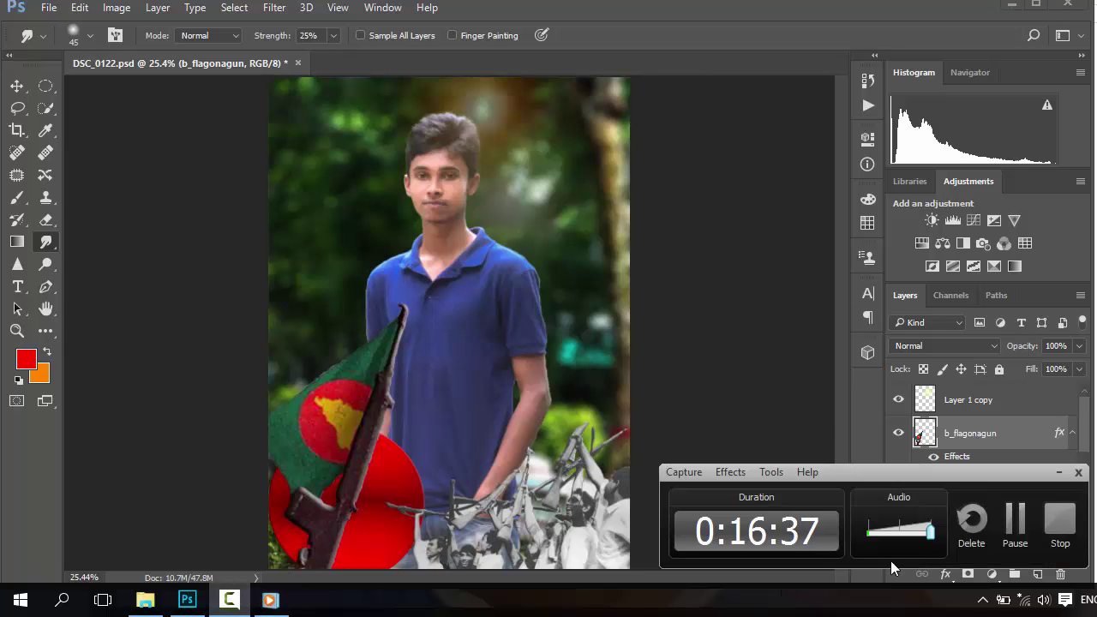
{"action": "left_click", "coordinate": [1015, 519]}
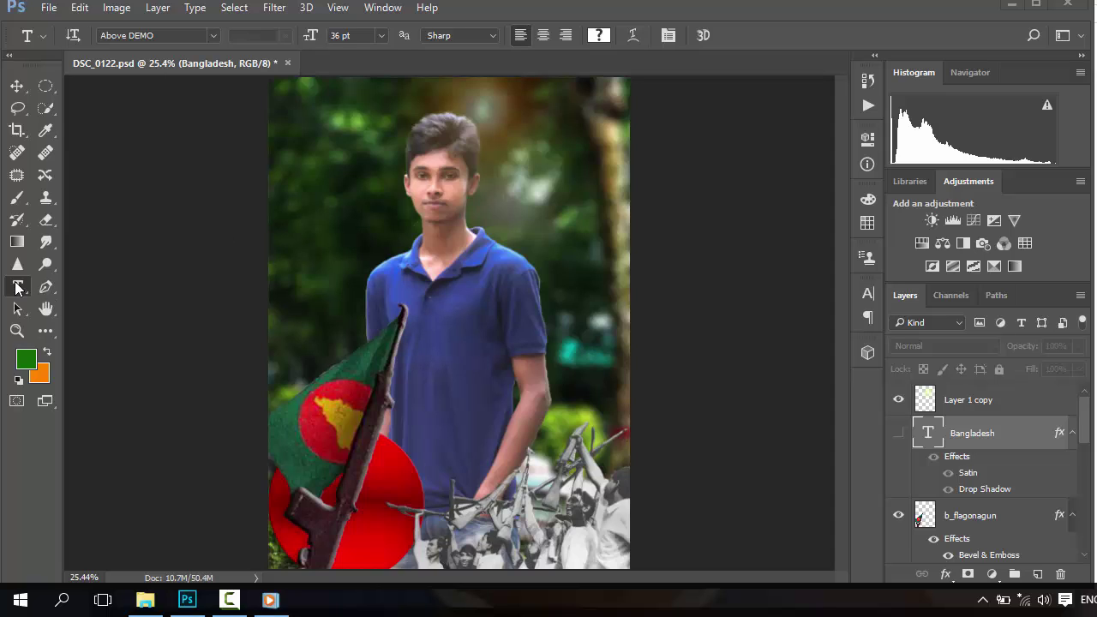
- Type BANGLADESH in green across the crowd, nudge it left, and select its middle letters
{"action": "left_click", "coordinate": [415, 465]}
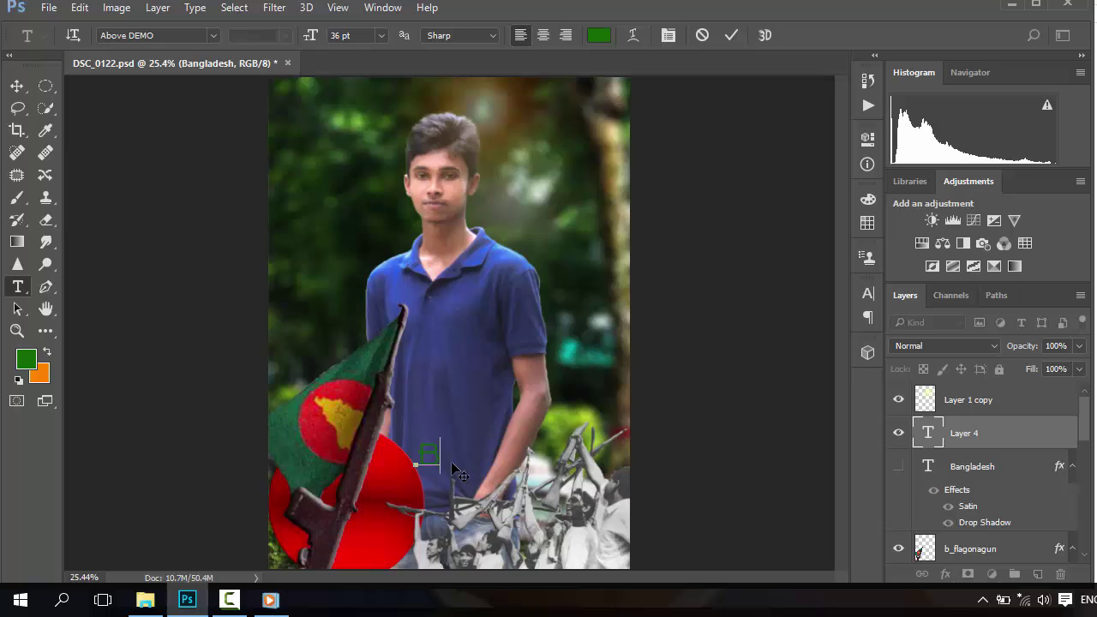
{"action": "type", "text": "NA"}
{"action": "key", "text": "BackSpace"}
{"action": "key", "text": "BackSpace"}
{"action": "type", "text": "NGLADESH"}
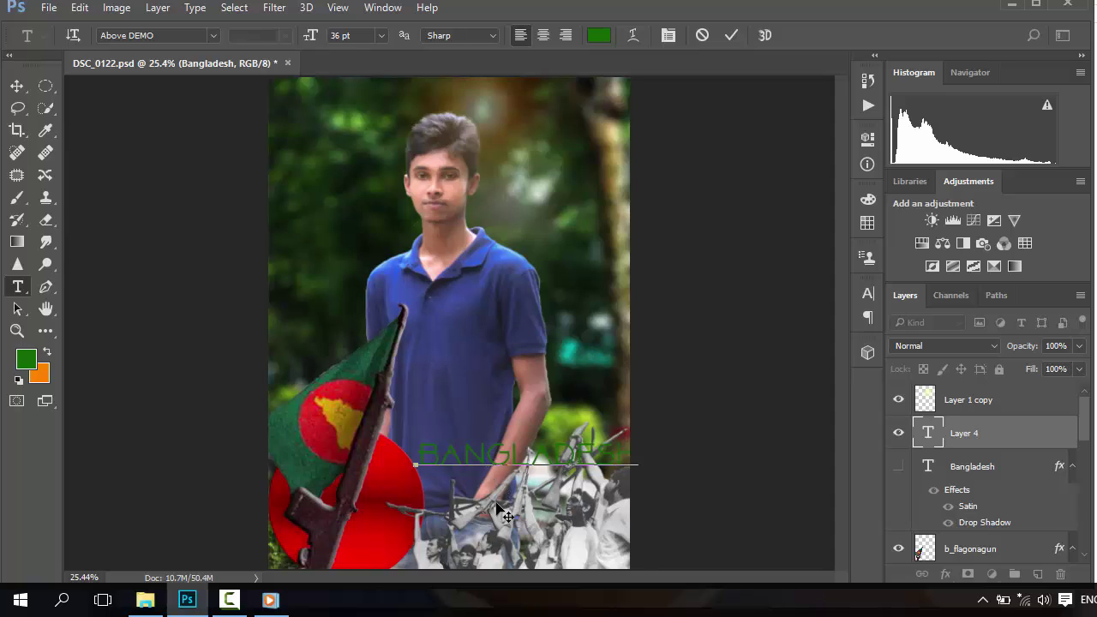
{"action": "left_click_drag", "start_coordinate": [497, 513], "coordinate": [484, 512]}
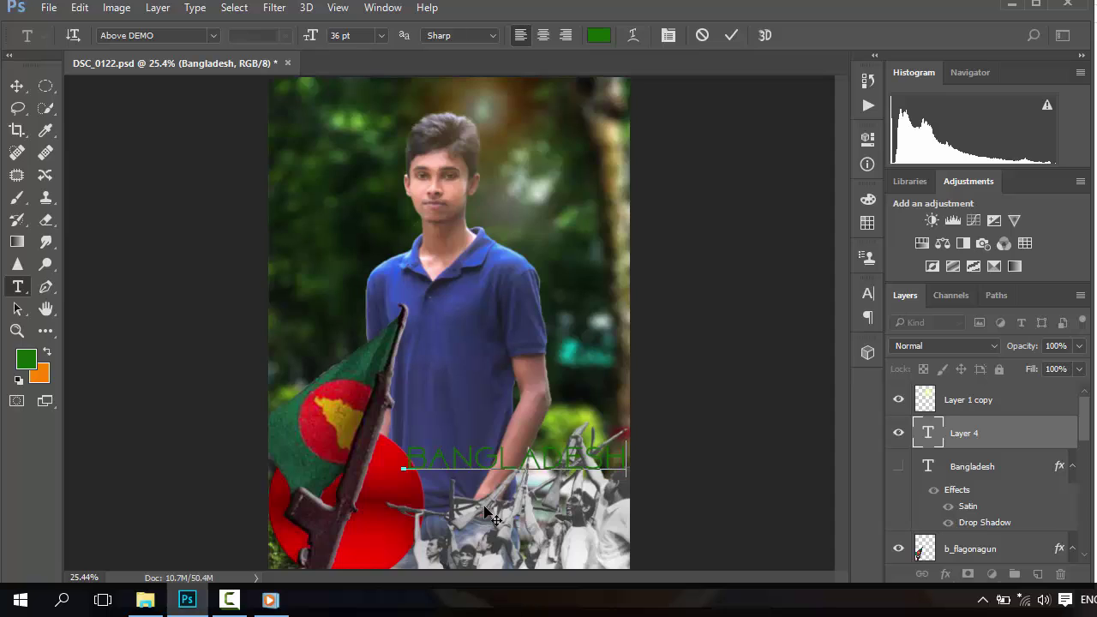
{"action": "left_click_drag", "start_coordinate": [474, 463], "coordinate": [560, 463]}
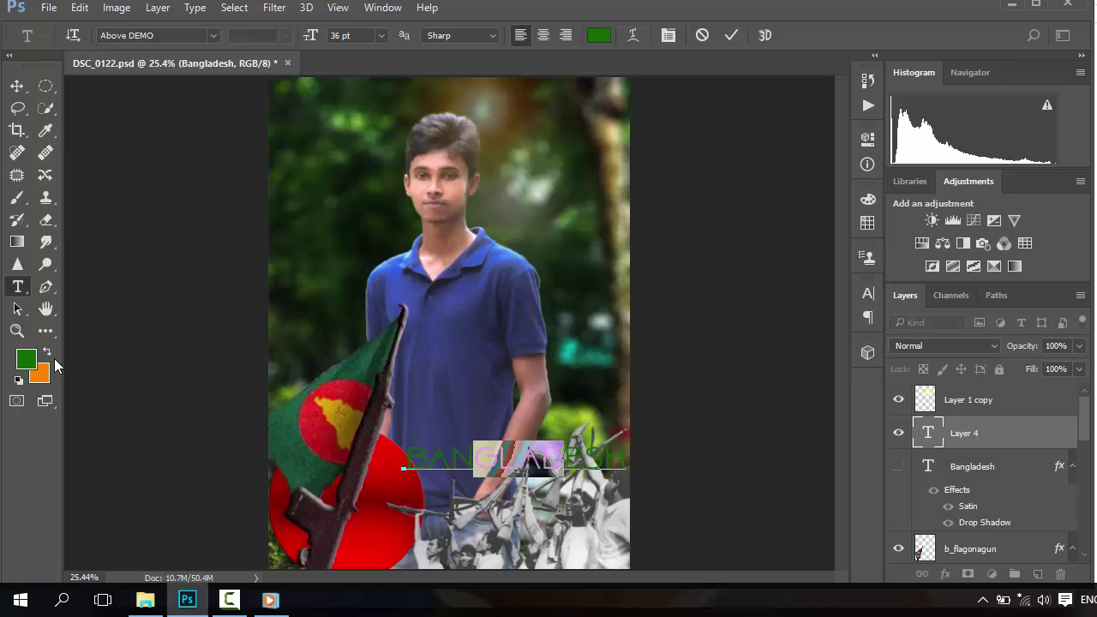
- Colour the selected middle letters GLADE red
{"action": "left_click", "coordinate": [603, 41]}
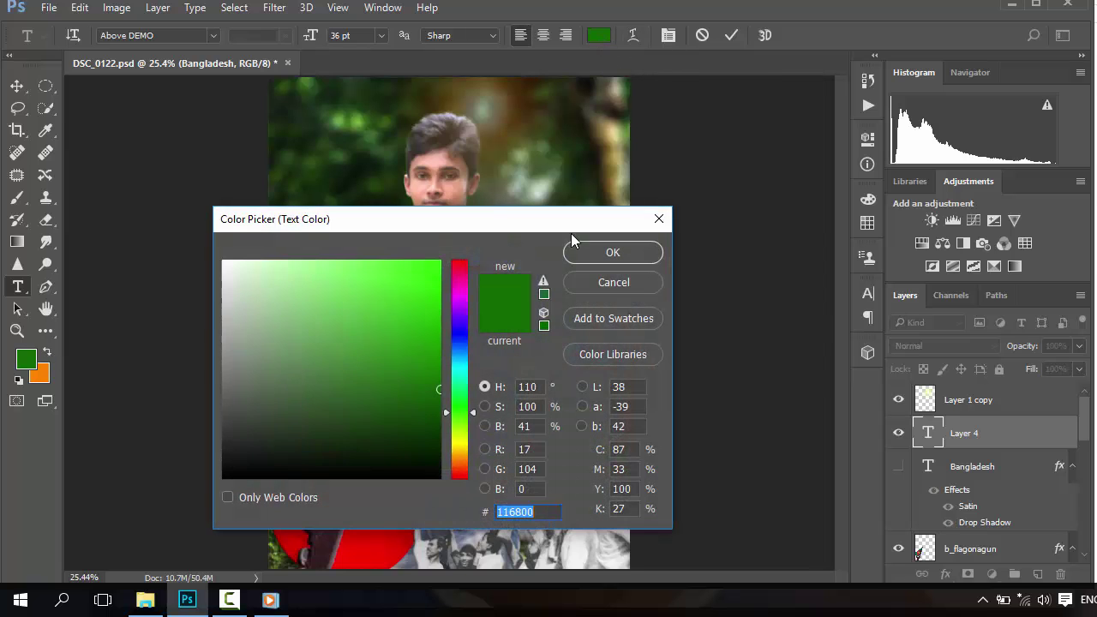
{"action": "left_click_drag", "start_coordinate": [426, 318], "coordinate": [439, 261]}
{"action": "left_click_drag", "start_coordinate": [459, 318], "coordinate": [465, 233]}
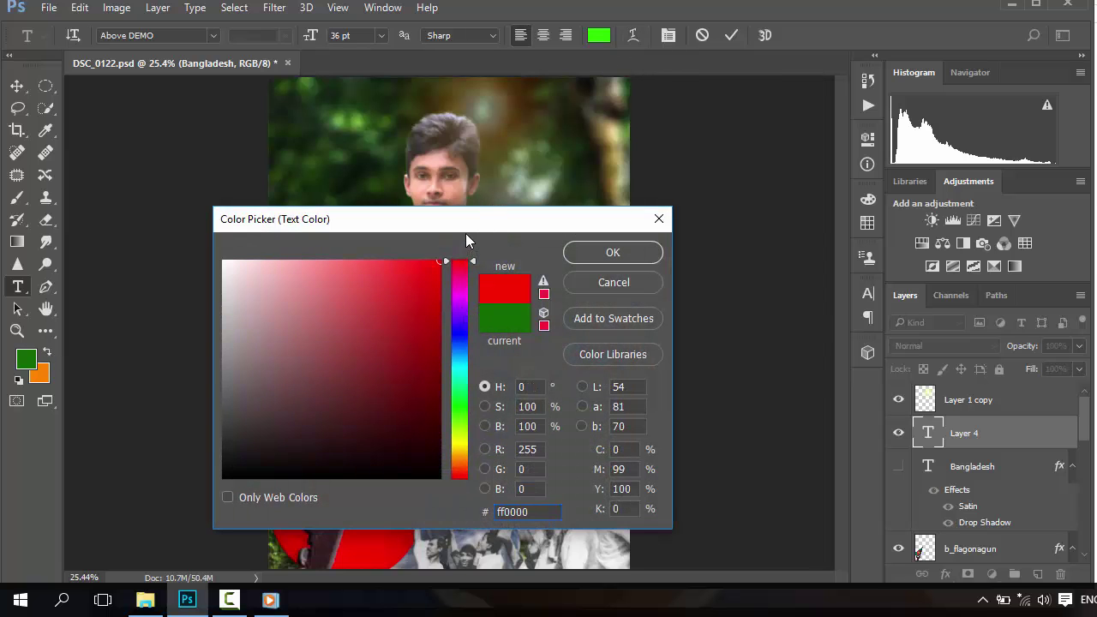
{"action": "left_click", "coordinate": [613, 252]}
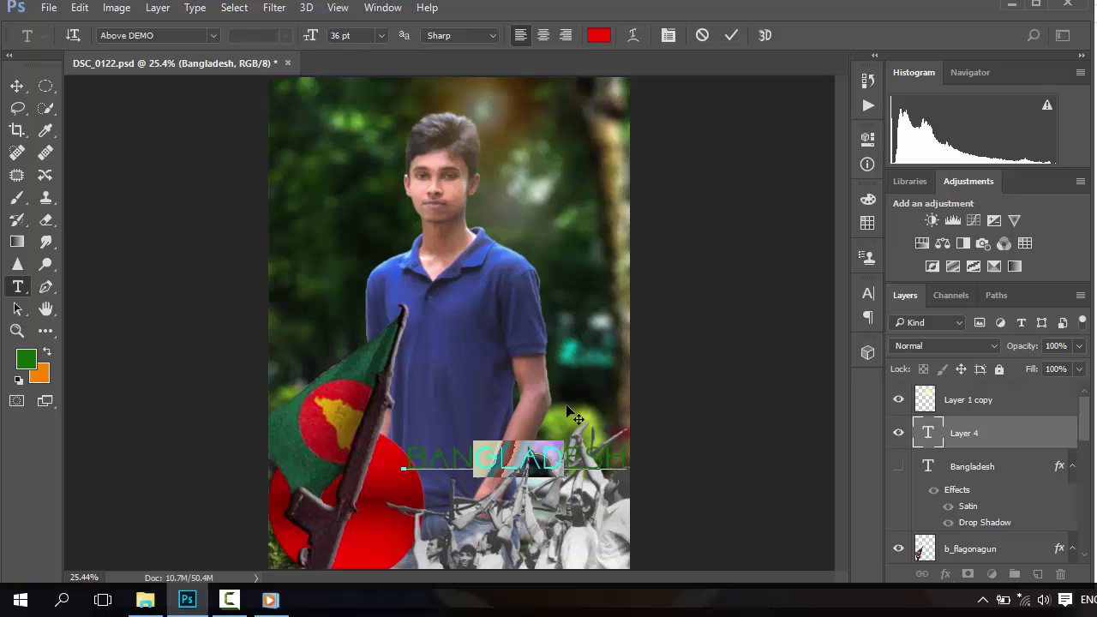
{"action": "left_click", "coordinate": [531, 463]}
- Colour the first letters BAN dark green
{"action": "left_click_drag", "start_coordinate": [565, 454], "coordinate": [627, 461]}
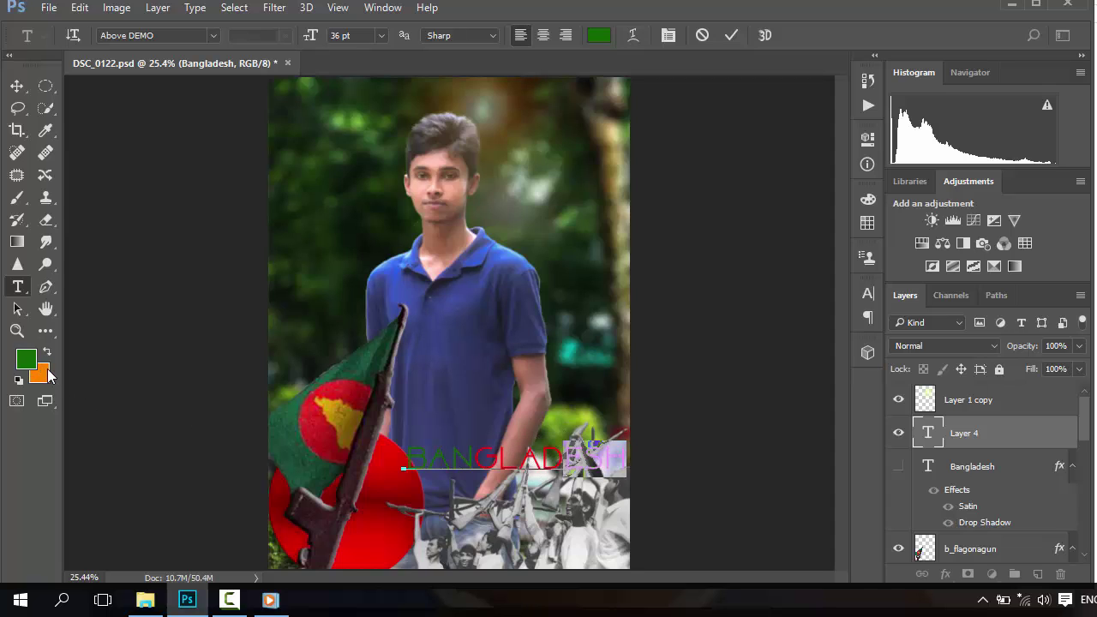
{"action": "left_click", "coordinate": [475, 460]}
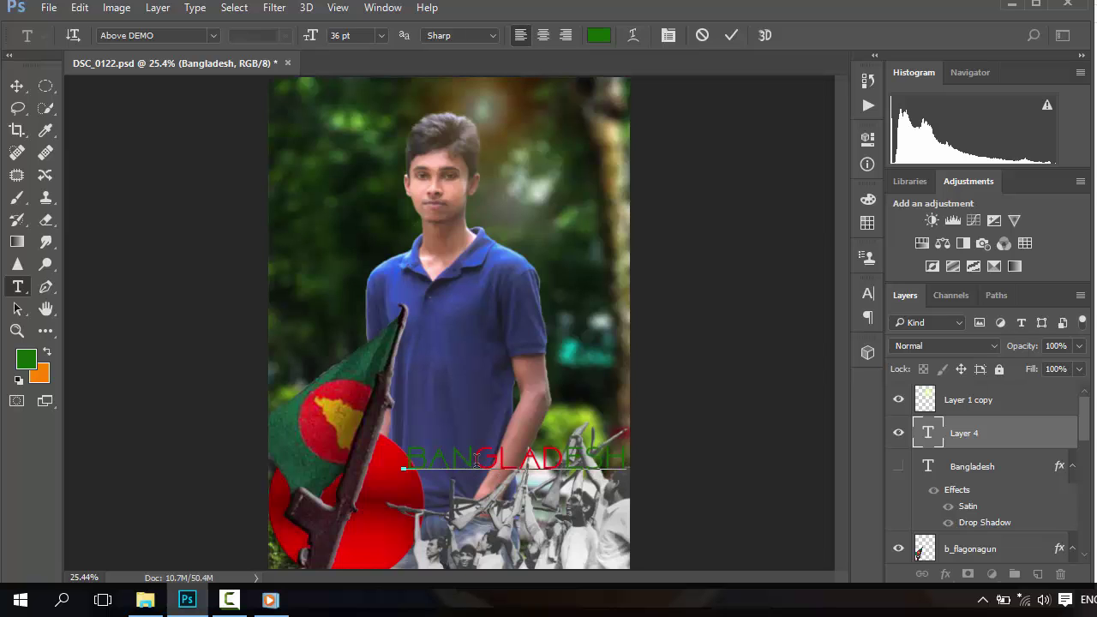
{"action": "left_click_drag", "start_coordinate": [474, 461], "coordinate": [403, 463]}
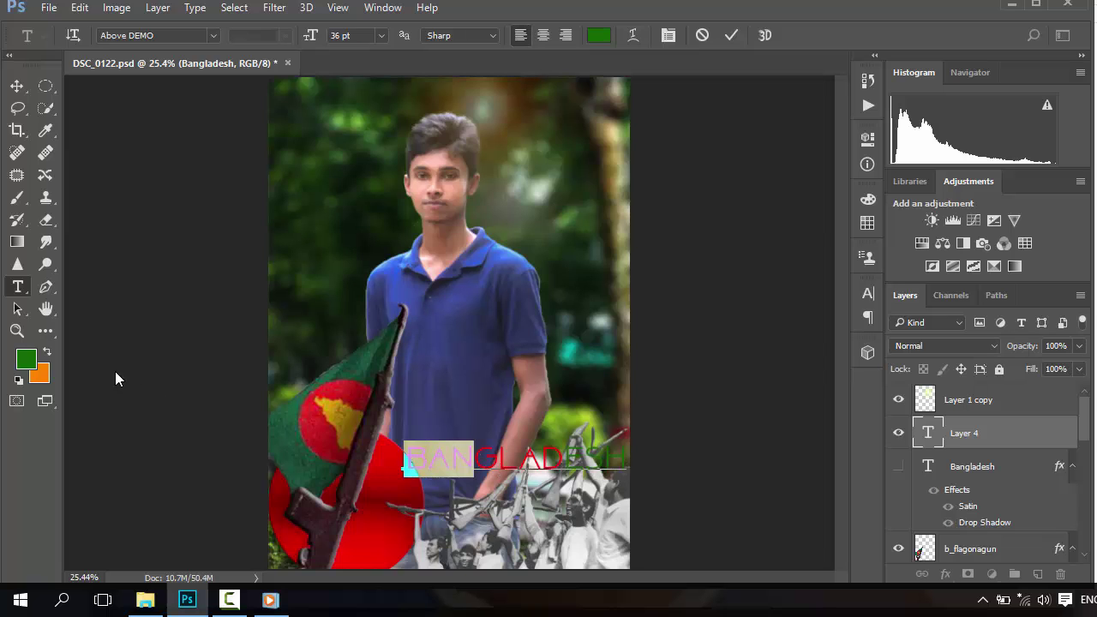
{"action": "left_click", "coordinate": [26, 359]}
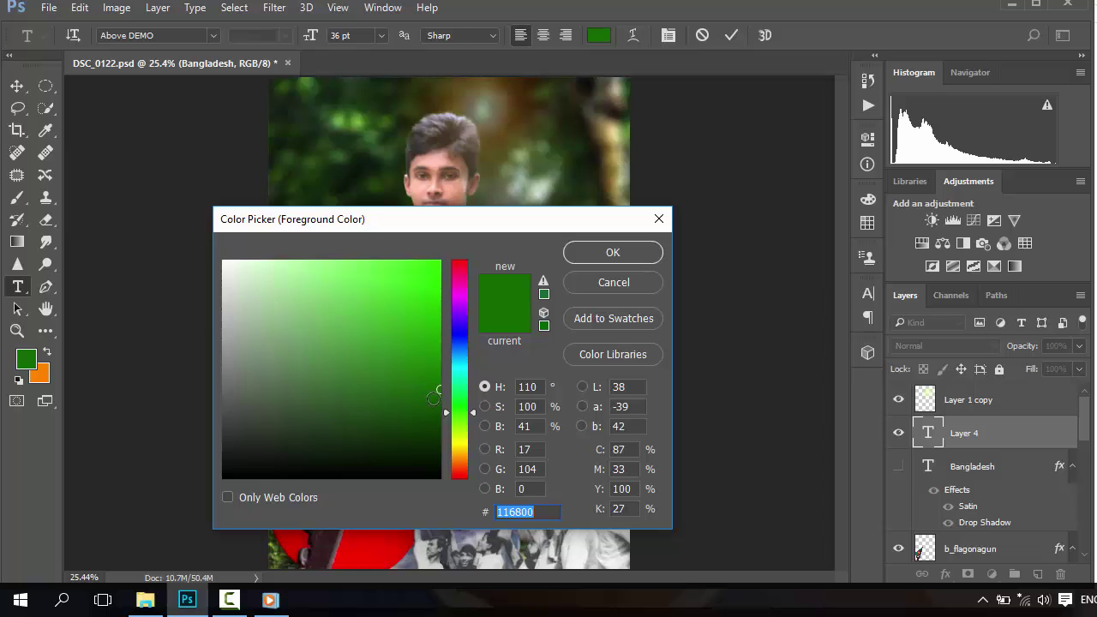
{"action": "left_click", "coordinate": [443, 412]}
{"action": "left_click", "coordinate": [589, 250]}
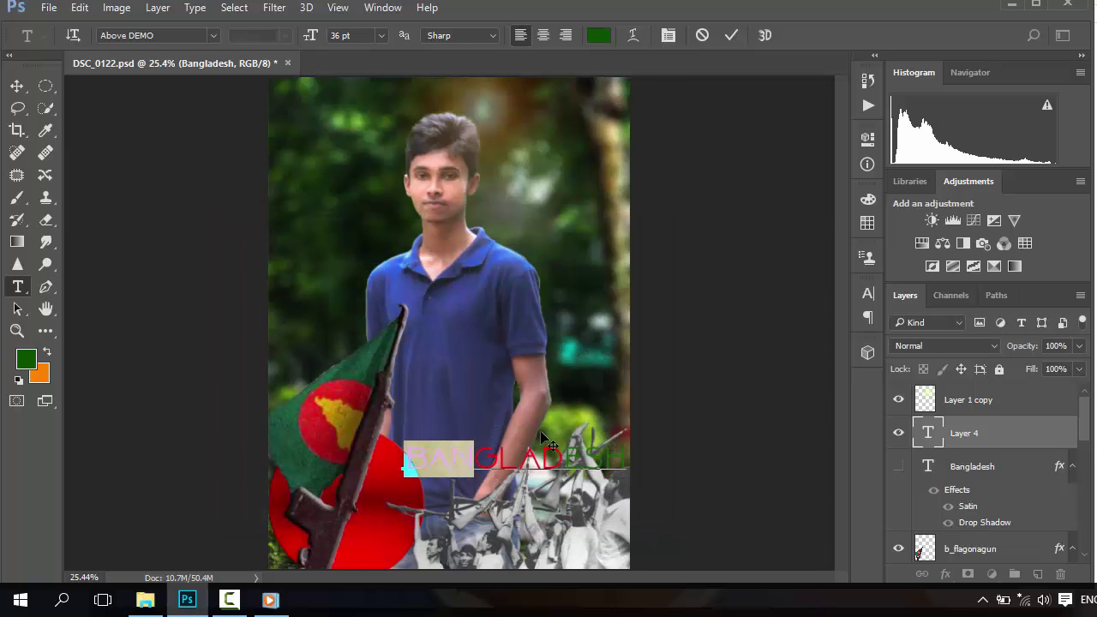
- Colour the final letters ESH dark green as well
{"action": "left_click_drag", "start_coordinate": [574, 453], "coordinate": [624, 460]}
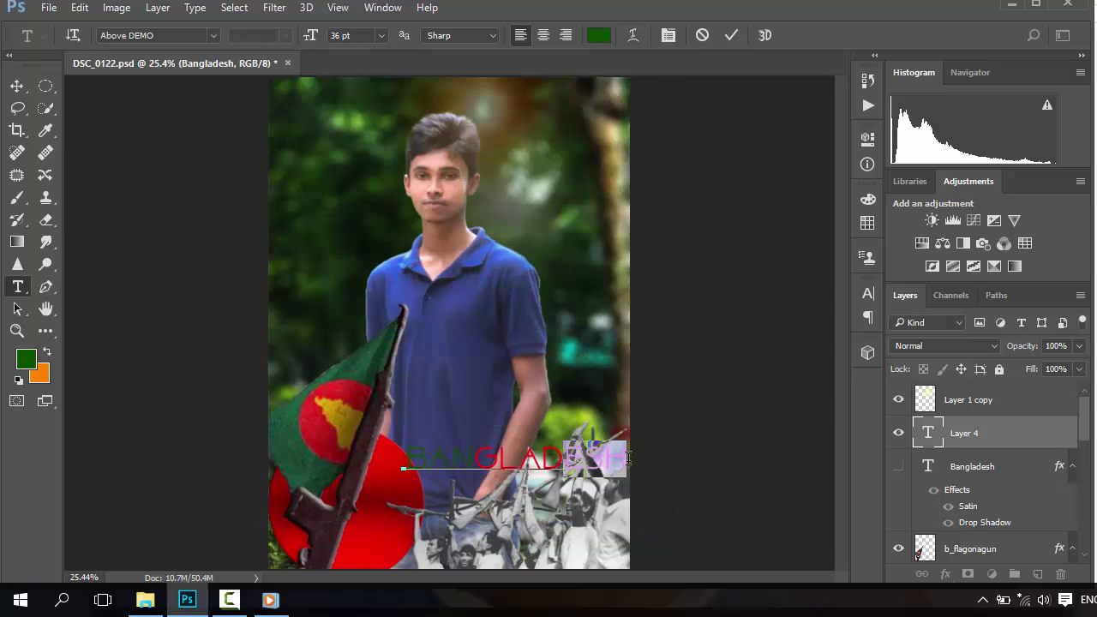
{"action": "left_click", "coordinate": [46, 353]}
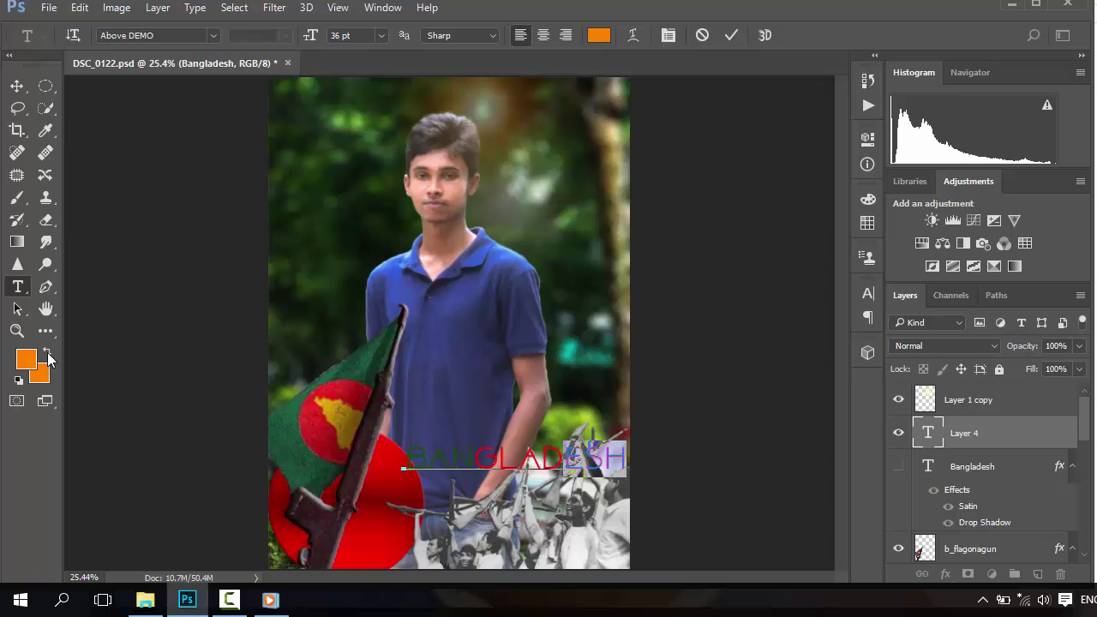
{"action": "left_click", "coordinate": [47, 352]}
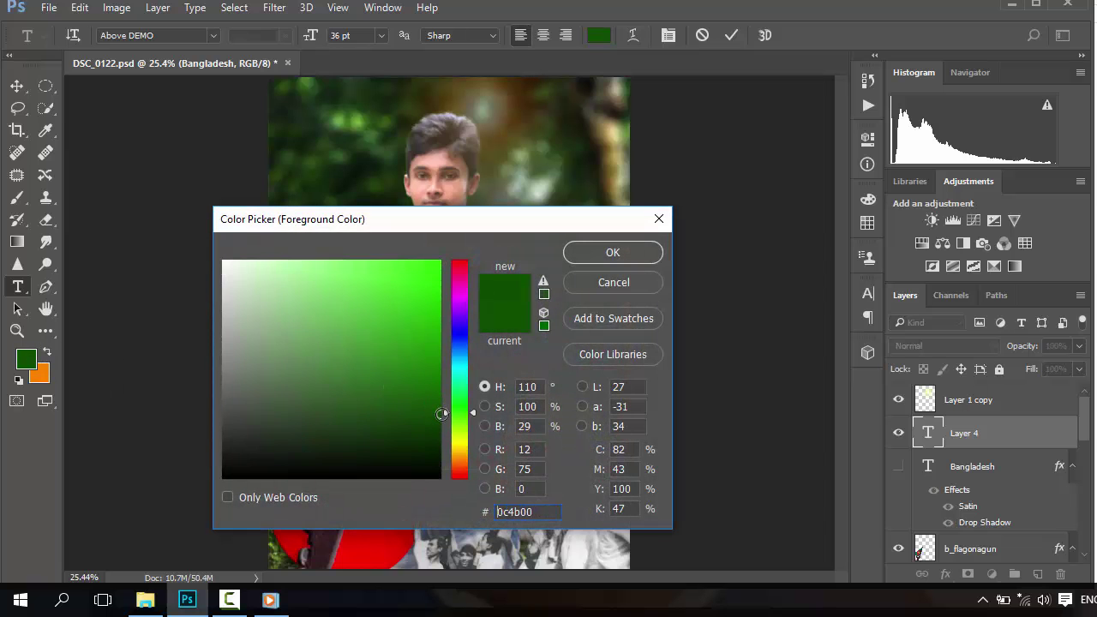
{"action": "left_click", "coordinate": [612, 253]}
{"action": "left_click", "coordinate": [583, 454]}
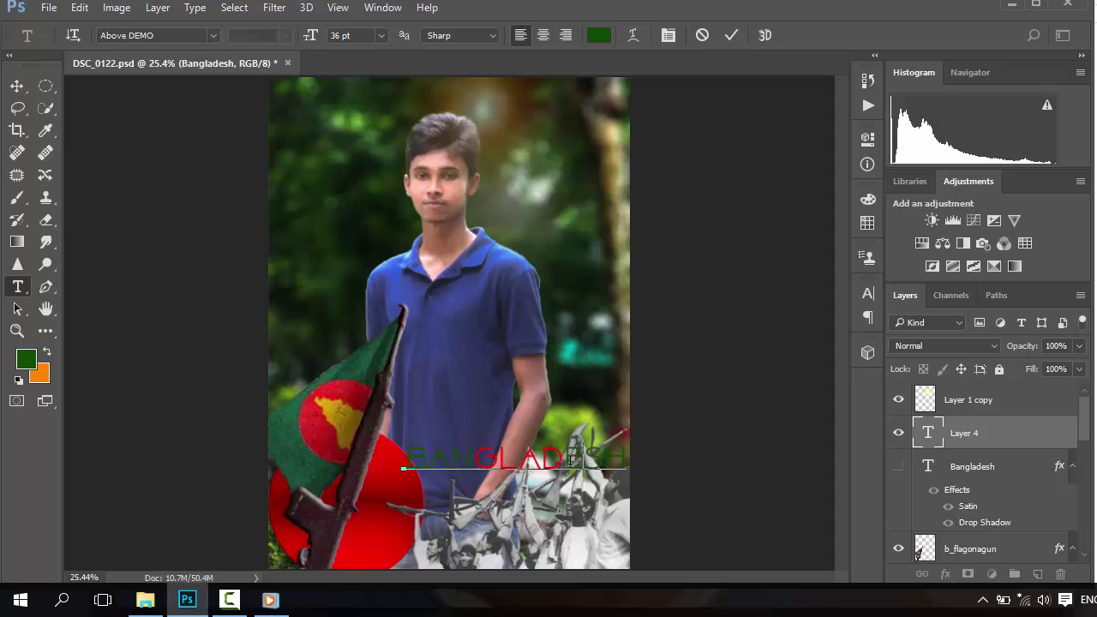
{"action": "left_click_drag", "start_coordinate": [564, 460], "coordinate": [576, 460]}
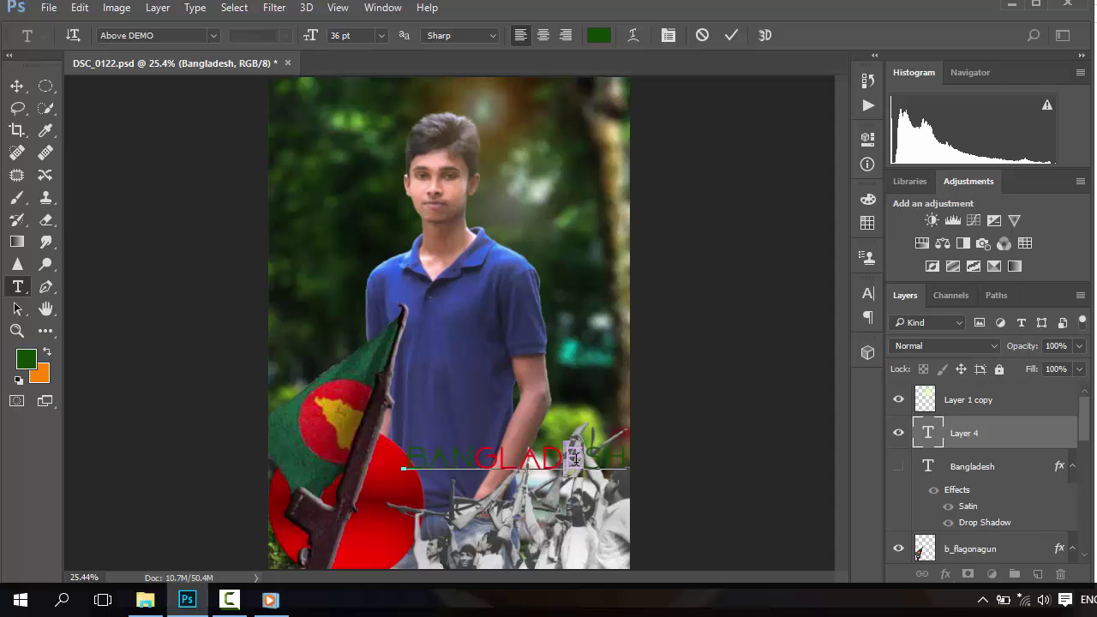
{"action": "key", "text": "ctrl+0"}
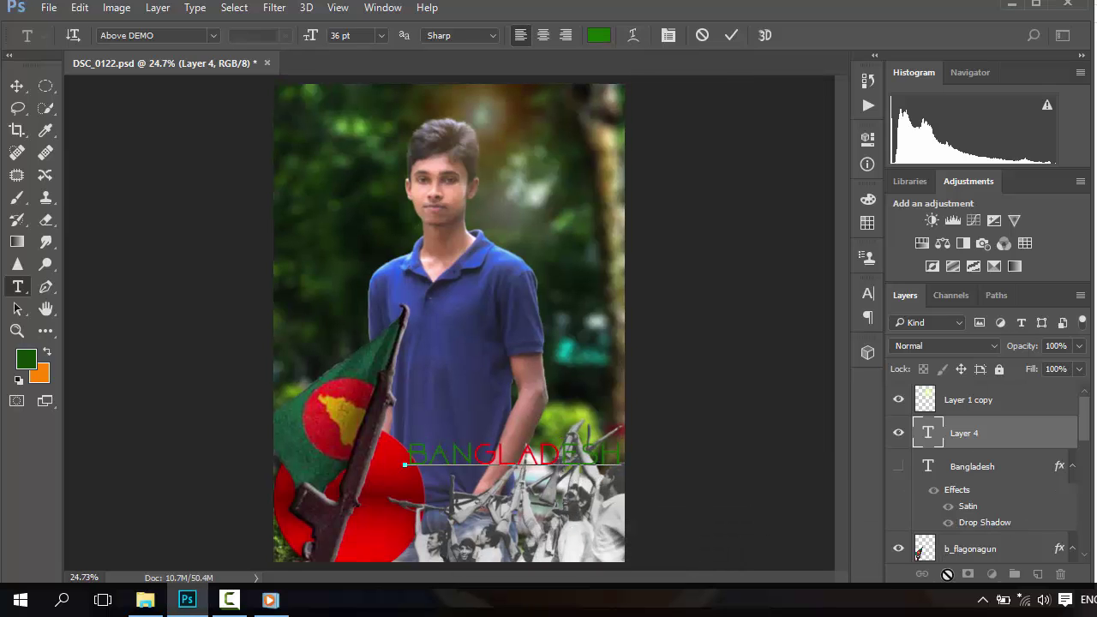
- Commit the text and add a Satin effect to the BANGLADESH layer
{"action": "left_click", "coordinate": [947, 574]}
{"action": "left_click", "coordinate": [896, 521]}
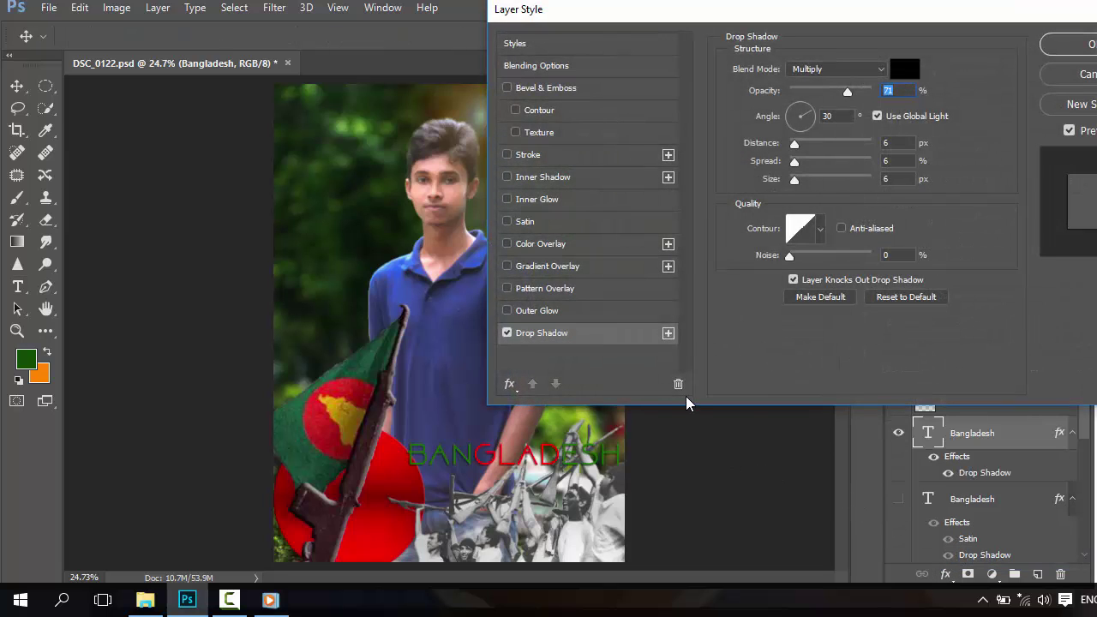
{"action": "left_click", "coordinate": [507, 222]}
{"action": "left_click", "coordinate": [506, 222]}
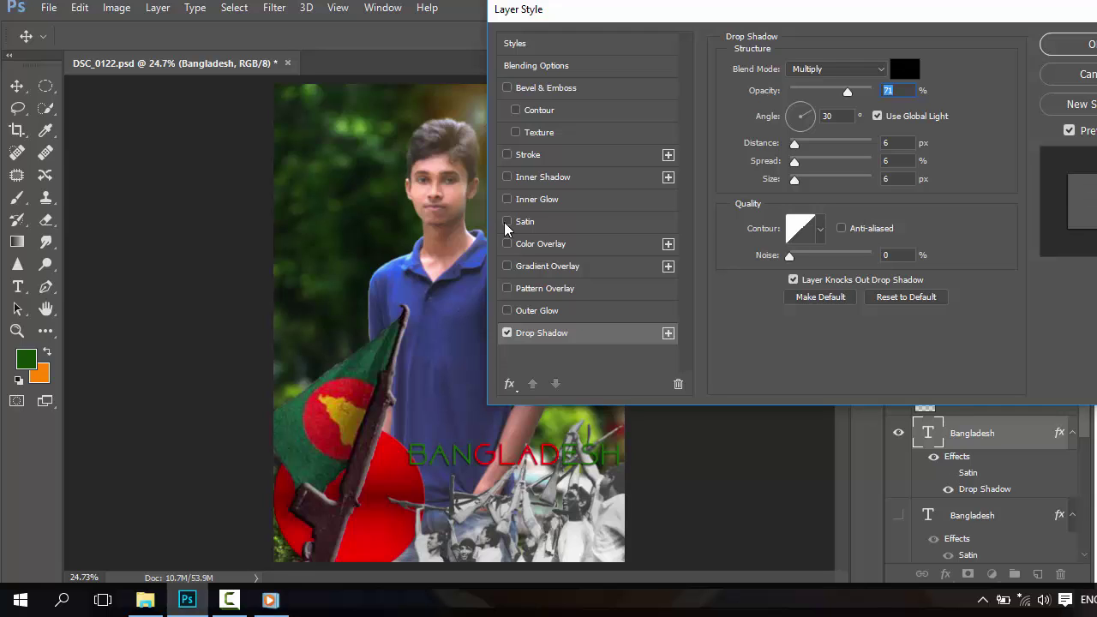
{"action": "left_click", "coordinate": [506, 222]}
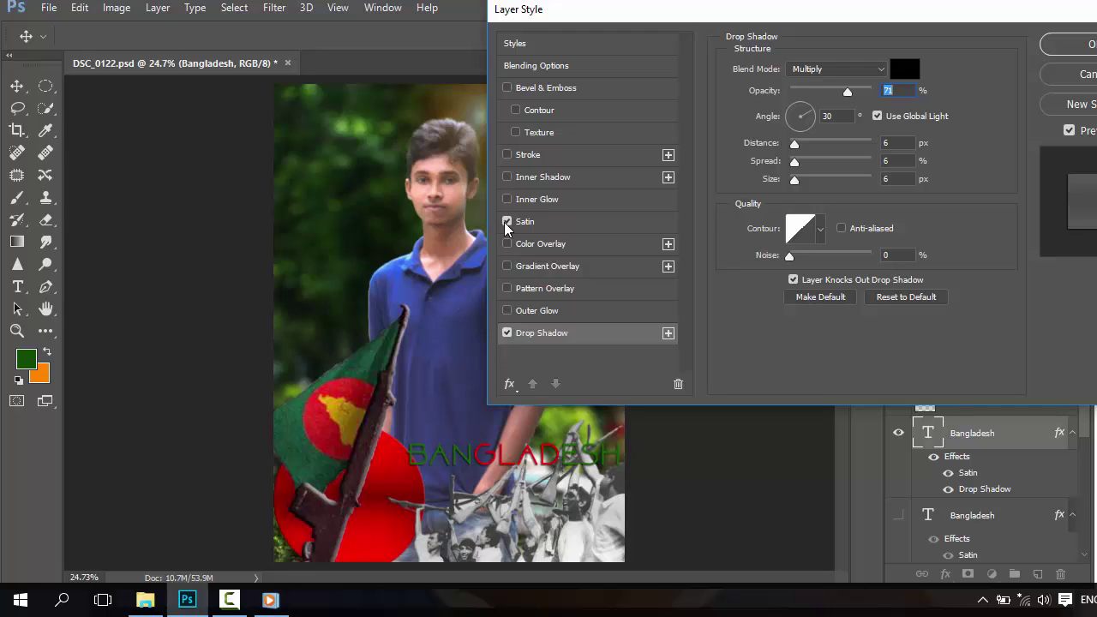
- Add Bevel & Emboss to the text, apply the style, and compare it hidden and shown
{"action": "left_click", "coordinate": [507, 87]}
{"action": "left_click", "coordinate": [507, 88]}
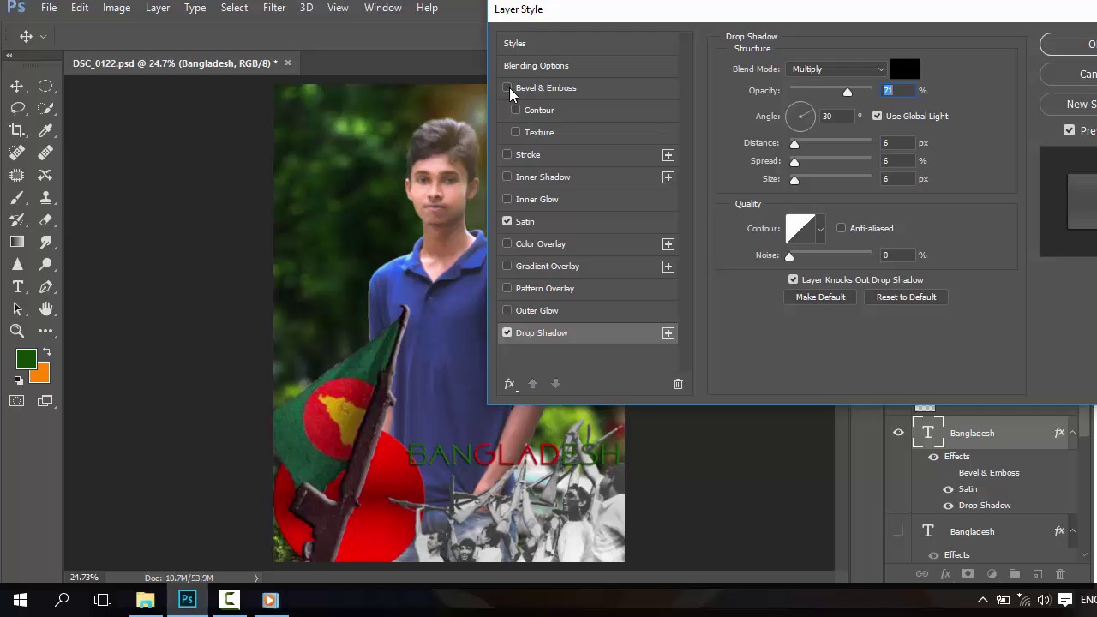
{"action": "left_click", "coordinate": [508, 87]}
{"action": "left_click", "coordinate": [508, 89]}
{"action": "left_click", "coordinate": [507, 88]}
{"action": "left_click", "coordinate": [1076, 72]}
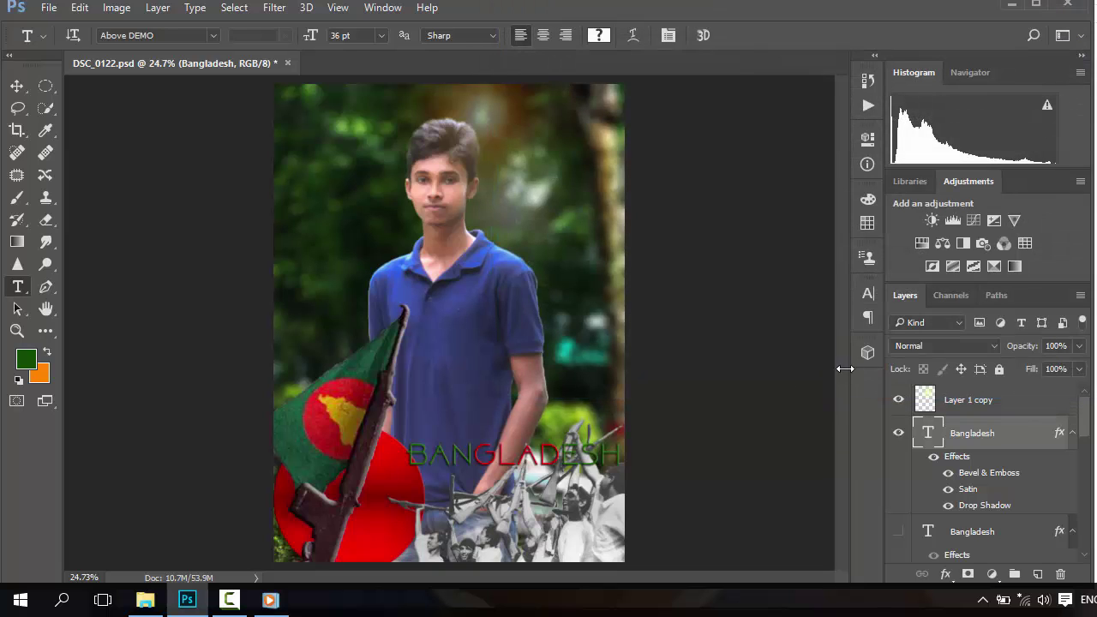
{"action": "left_click", "coordinate": [897, 437]}
{"action": "left_click", "coordinate": [897, 437]}
- Save the composite as JPEG DSC_0122 in the Need folder at quality 12
{"action": "left_click", "coordinate": [49, 9]}
{"action": "left_click", "coordinate": [113, 195]}
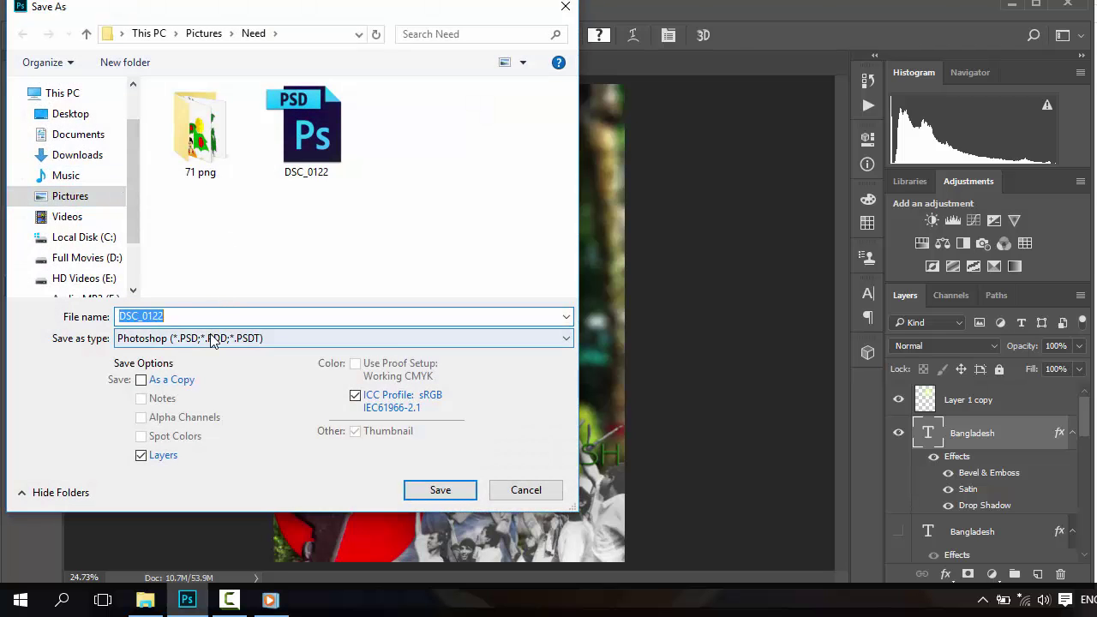
{"action": "left_click", "coordinate": [214, 339]}
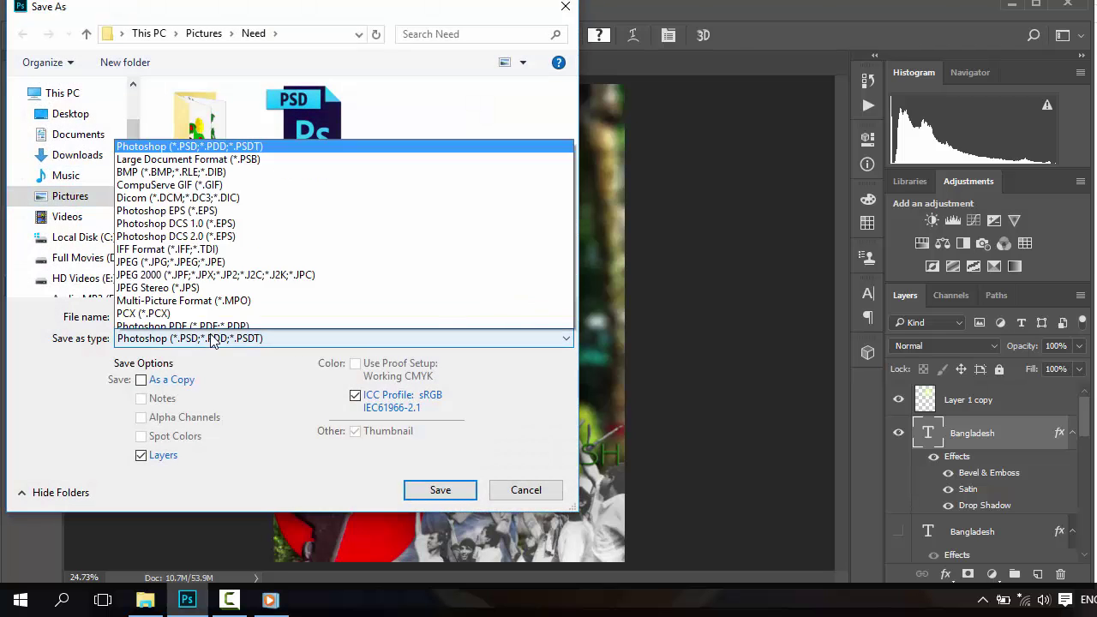
{"action": "left_click", "coordinate": [219, 168]}
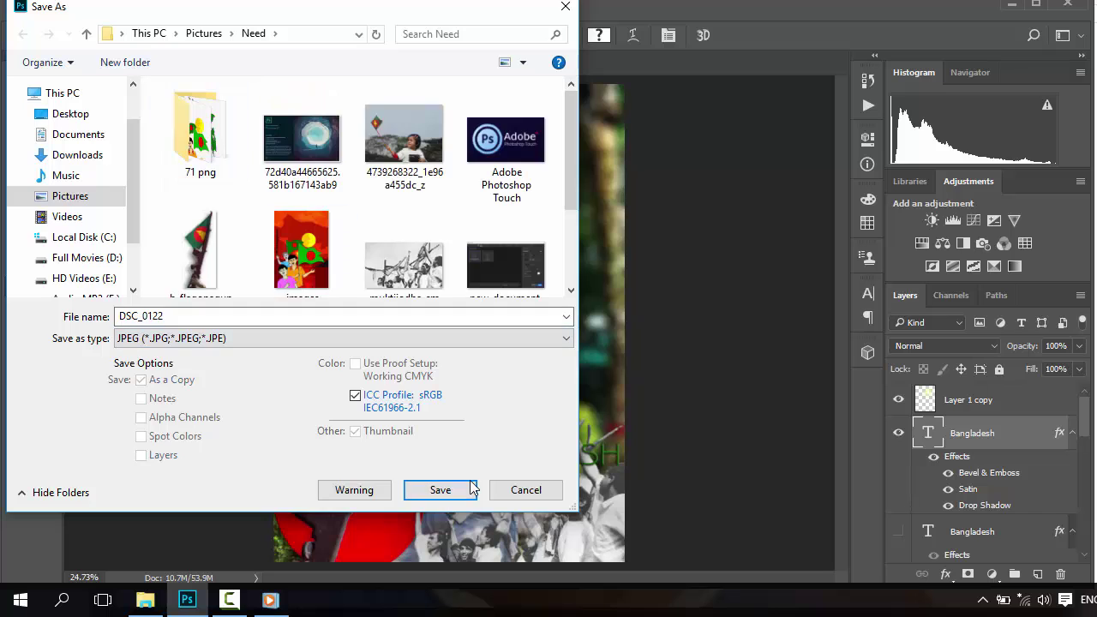
{"action": "left_click", "coordinate": [439, 490]}
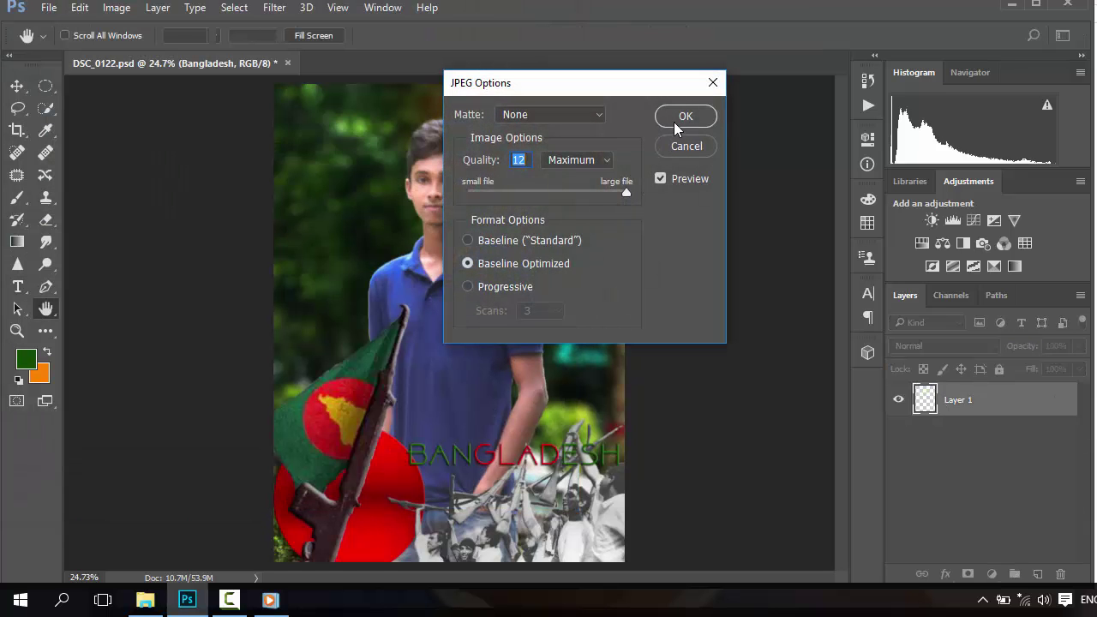
{"action": "left_click", "coordinate": [677, 115]}
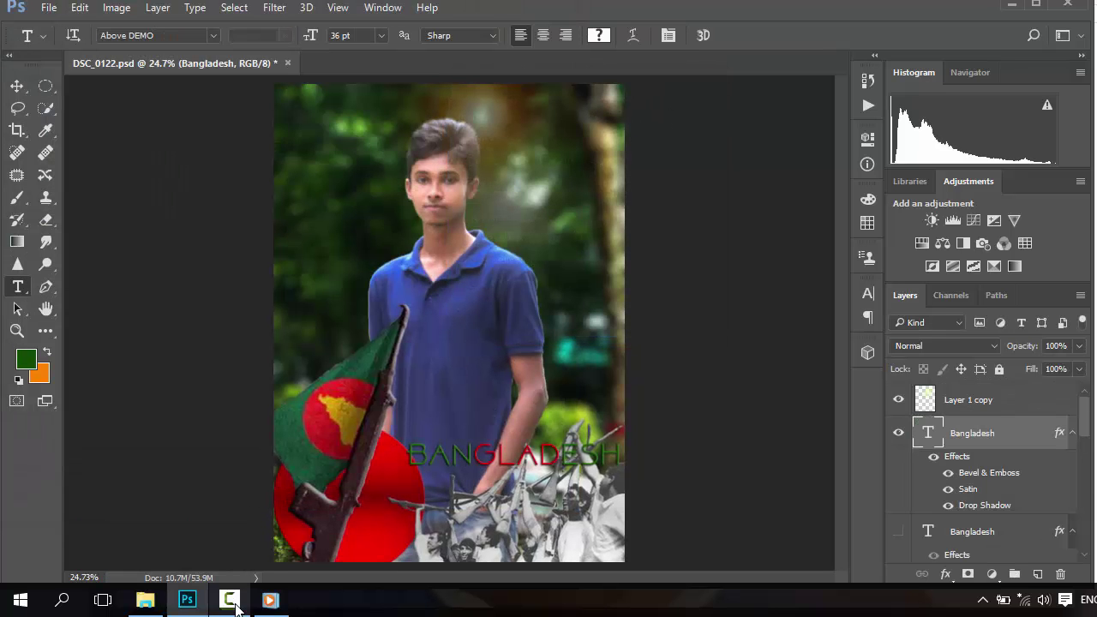
{"action": "left_click", "coordinate": [228, 599]}
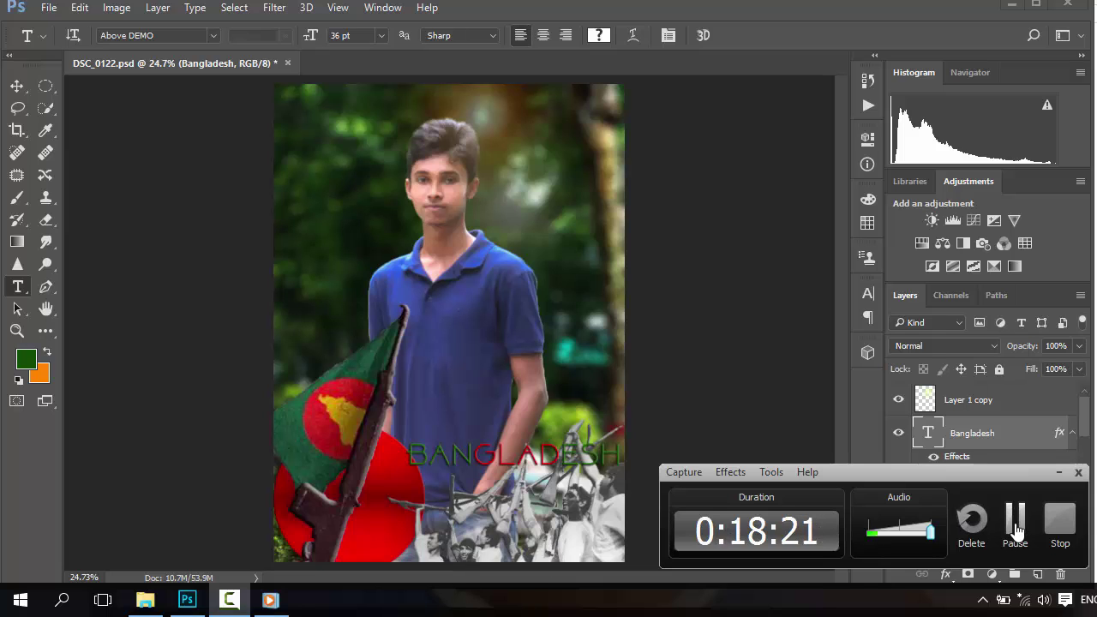